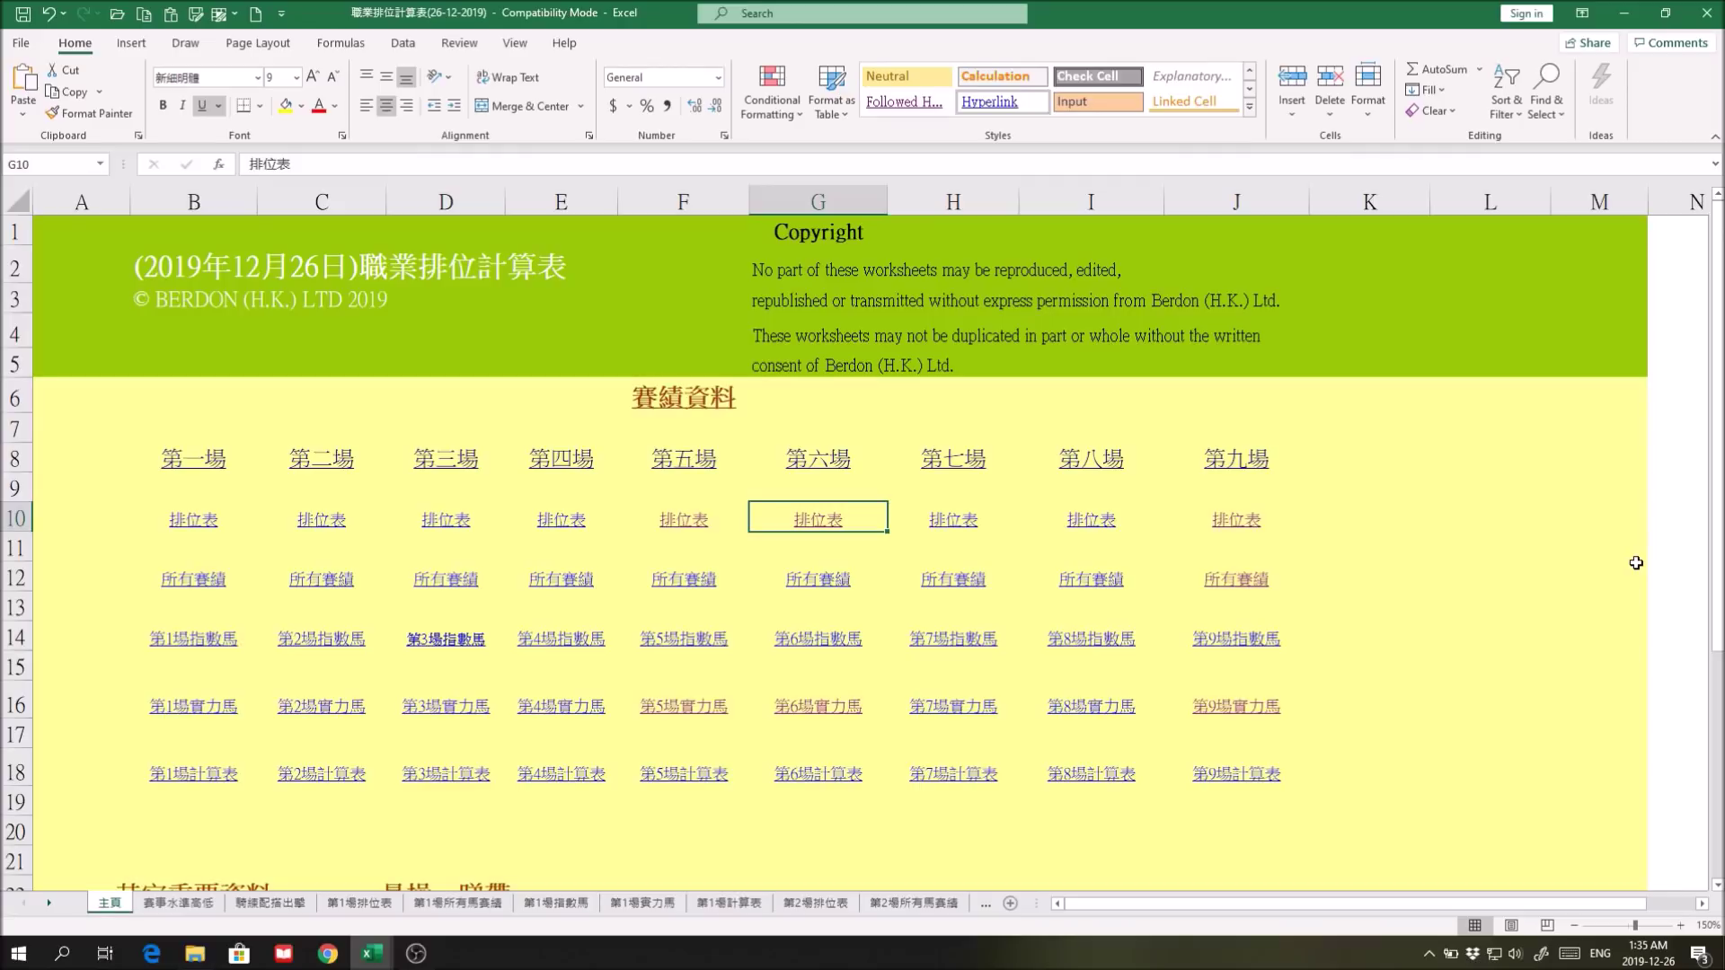
Step: View race 5's 排位表, then open the 第5場實力馬 sheet and examine the same-distance top-four records in rows 23 to 32
click(683, 520)
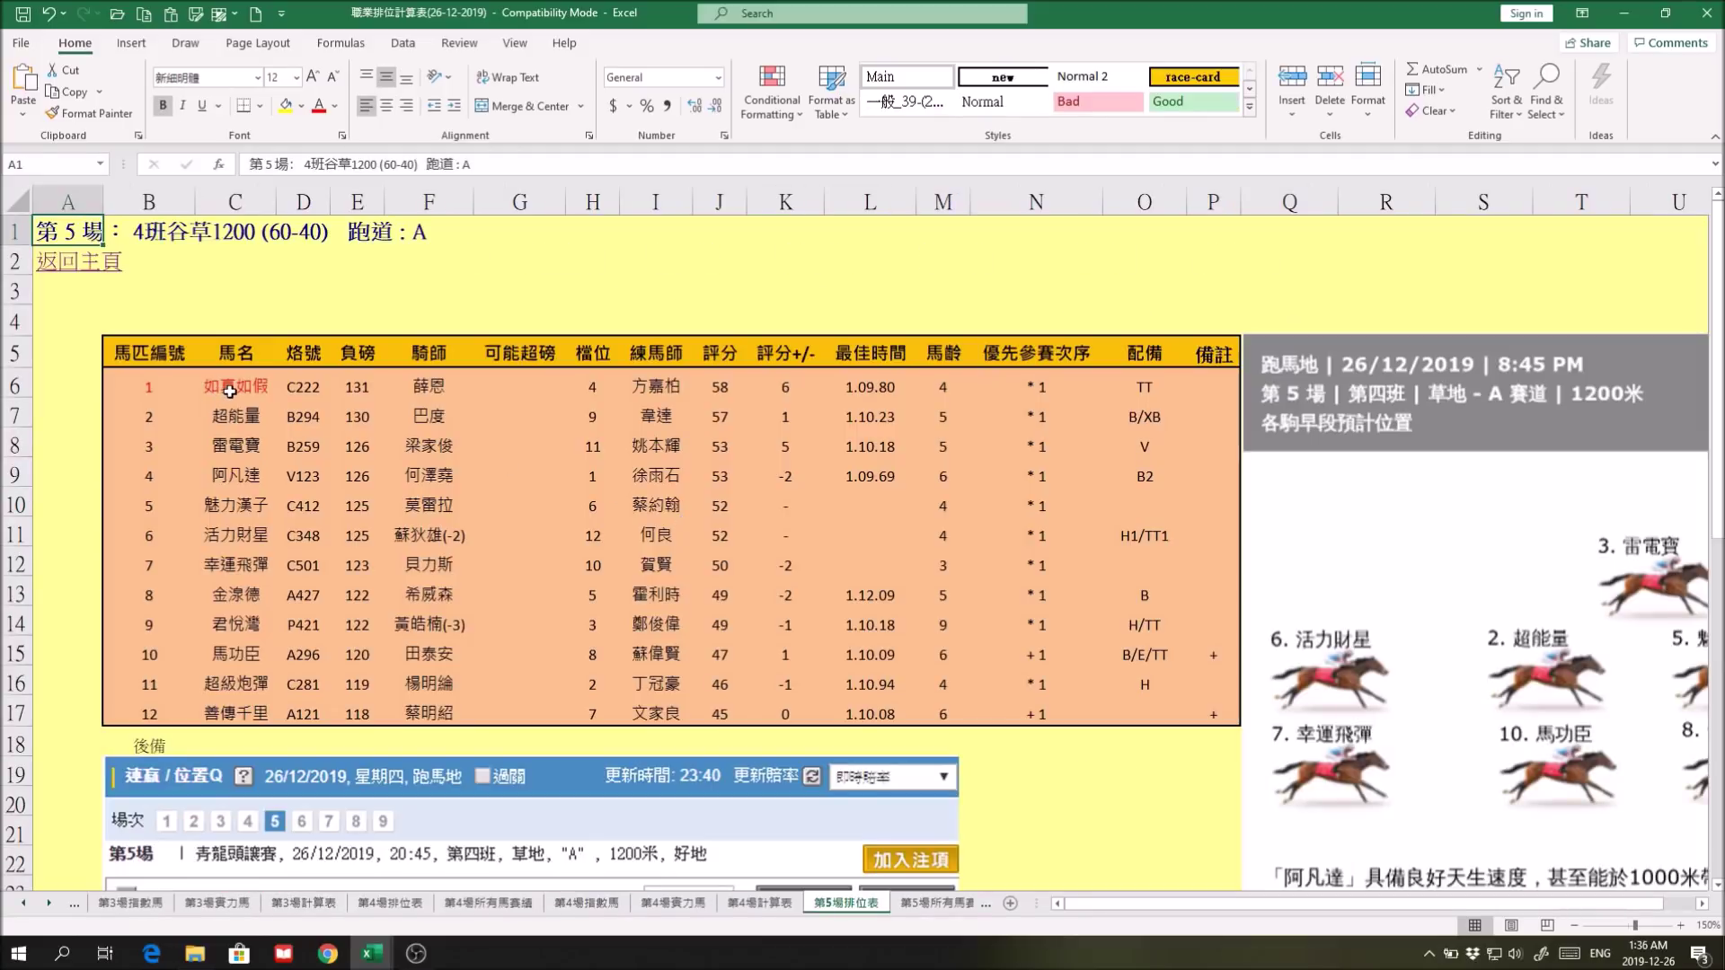
click(63, 266)
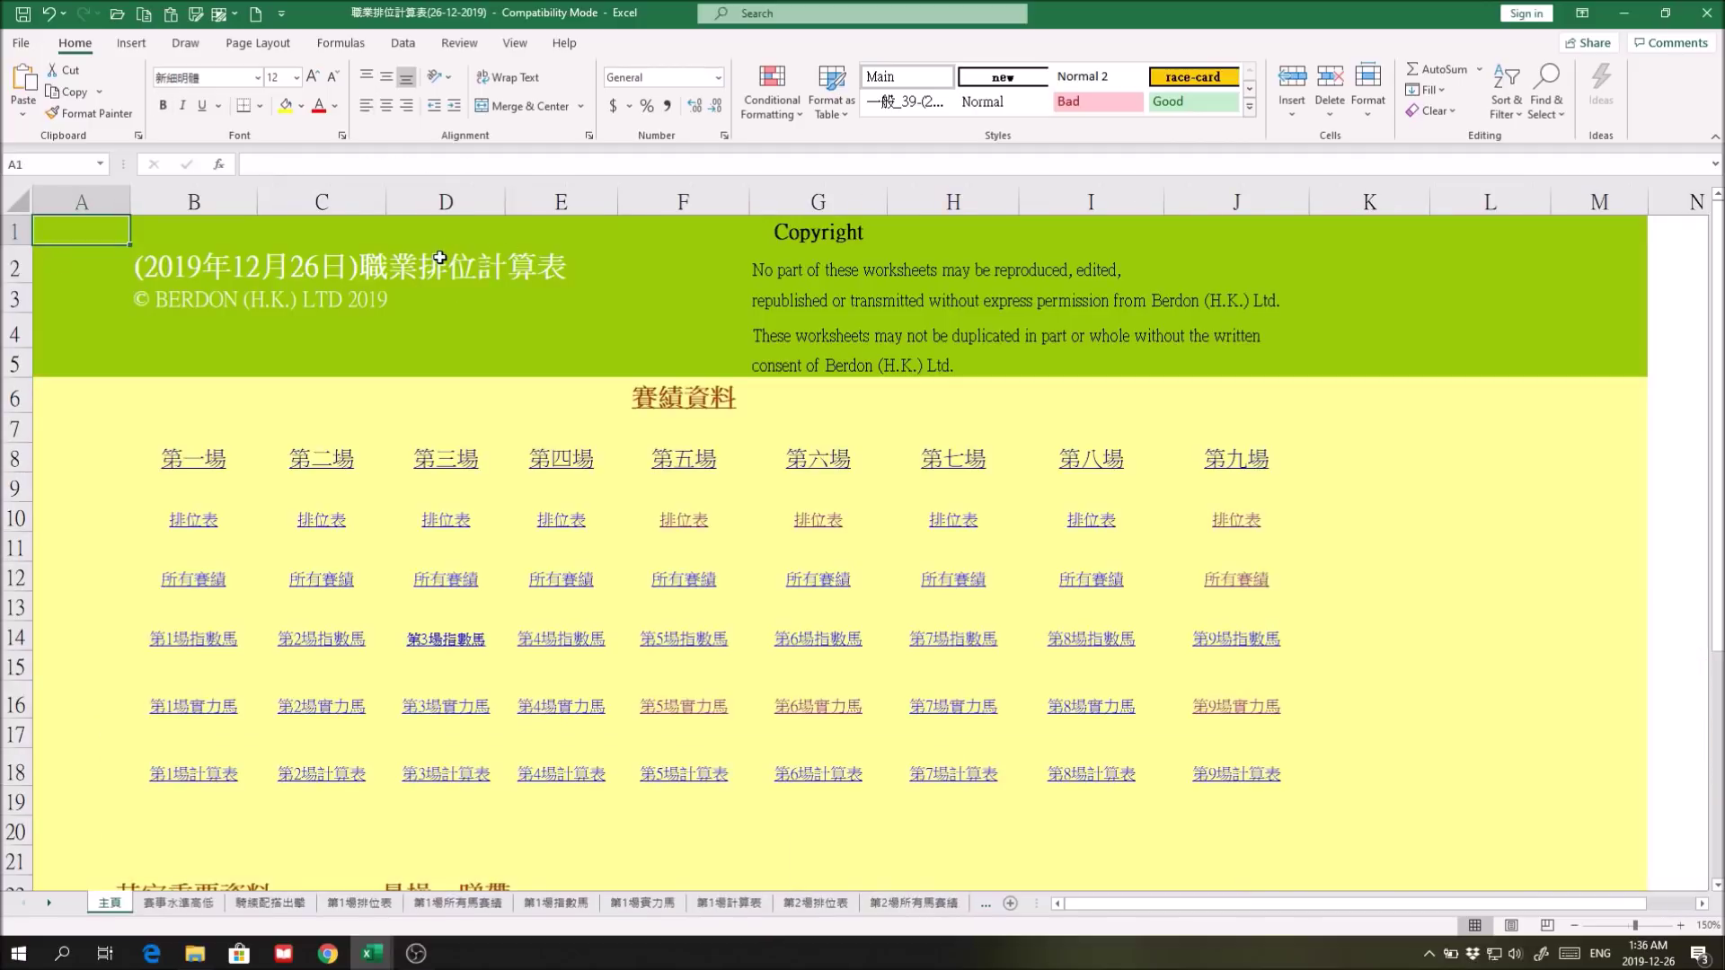
click(692, 706)
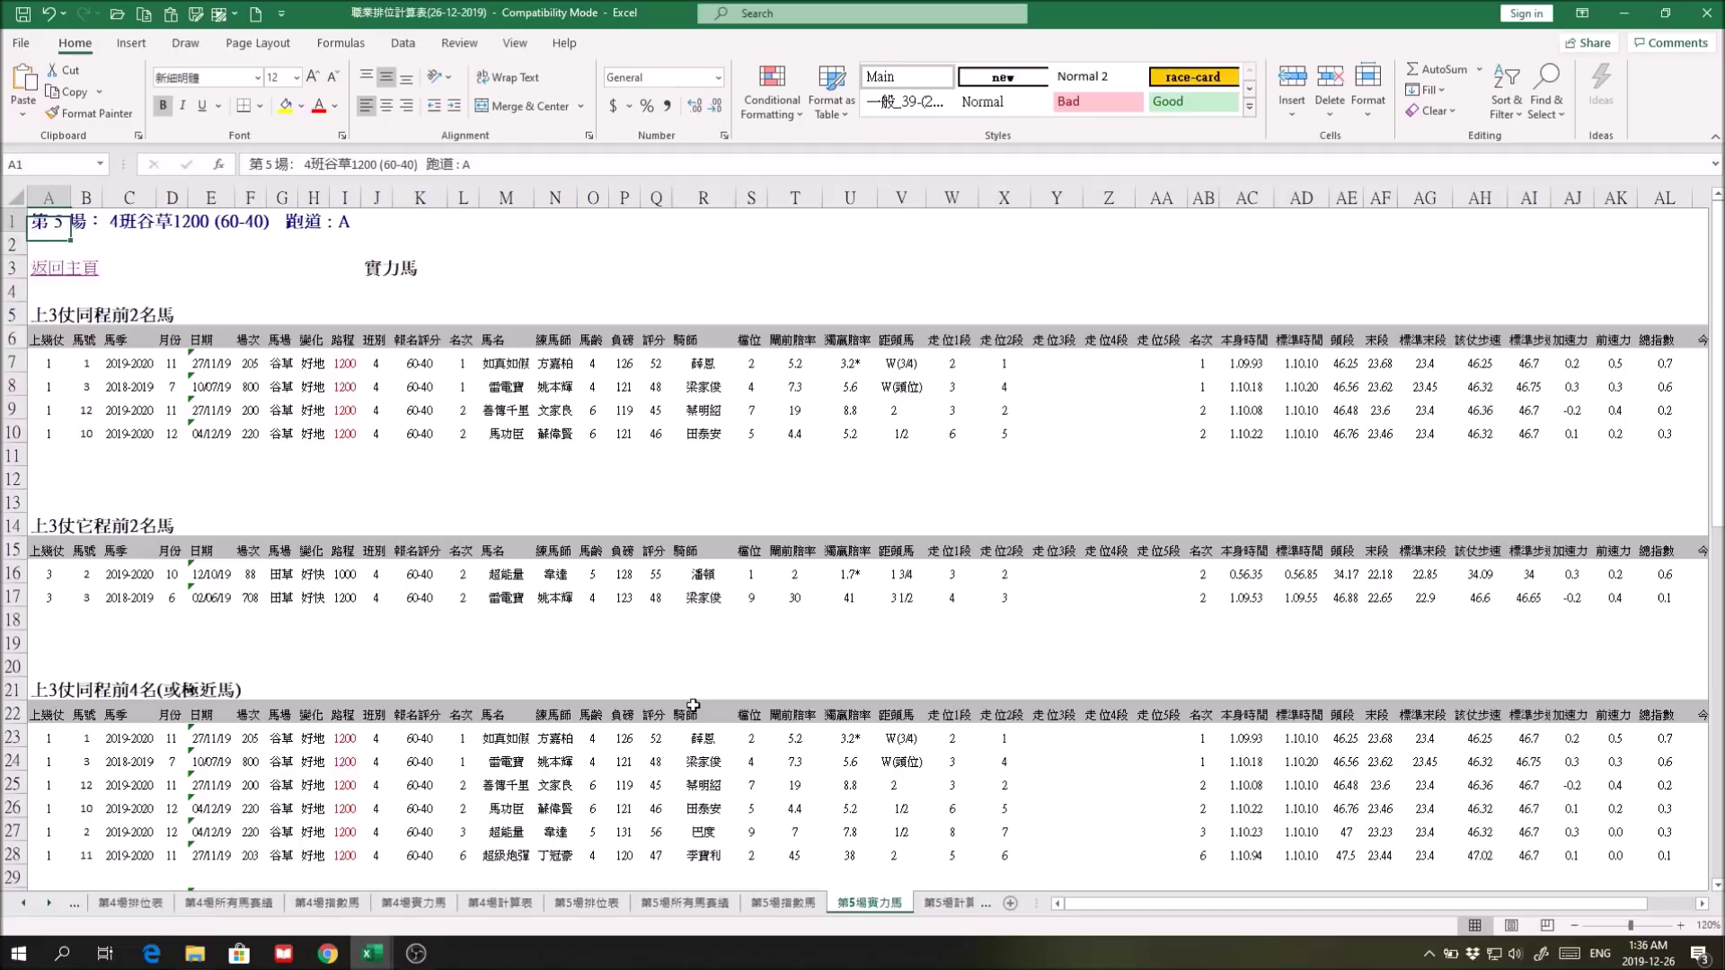
scroll(824, 687, down, 2)
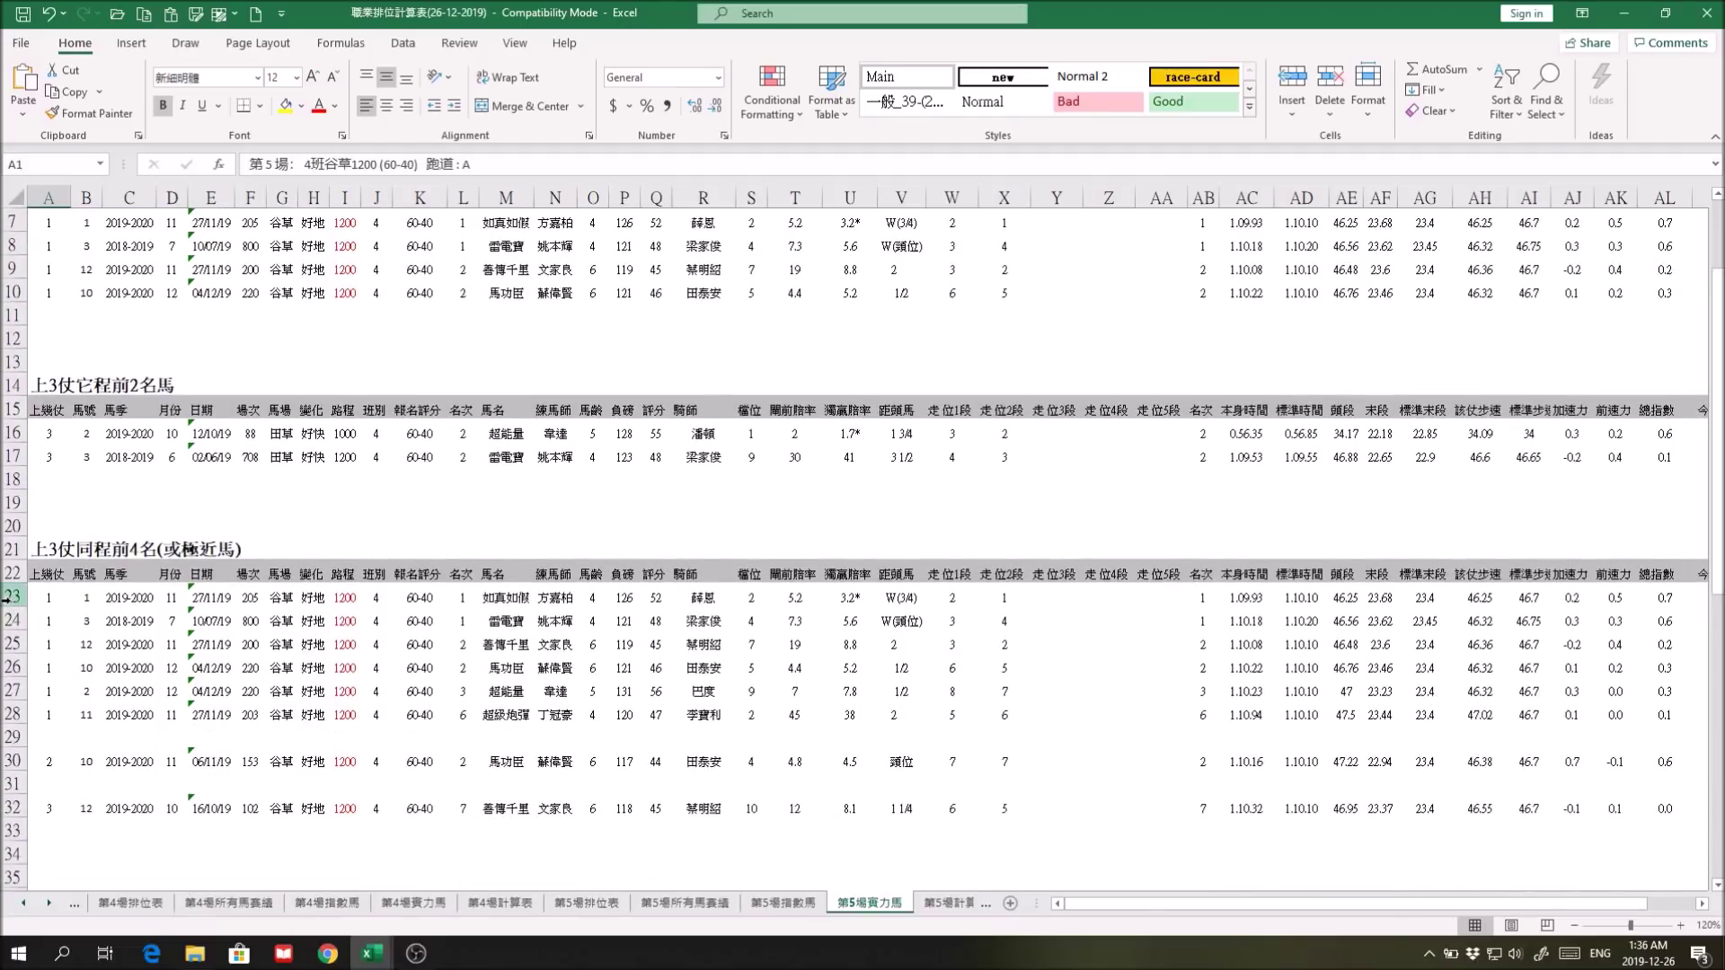
drag(8, 595, 36, 806)
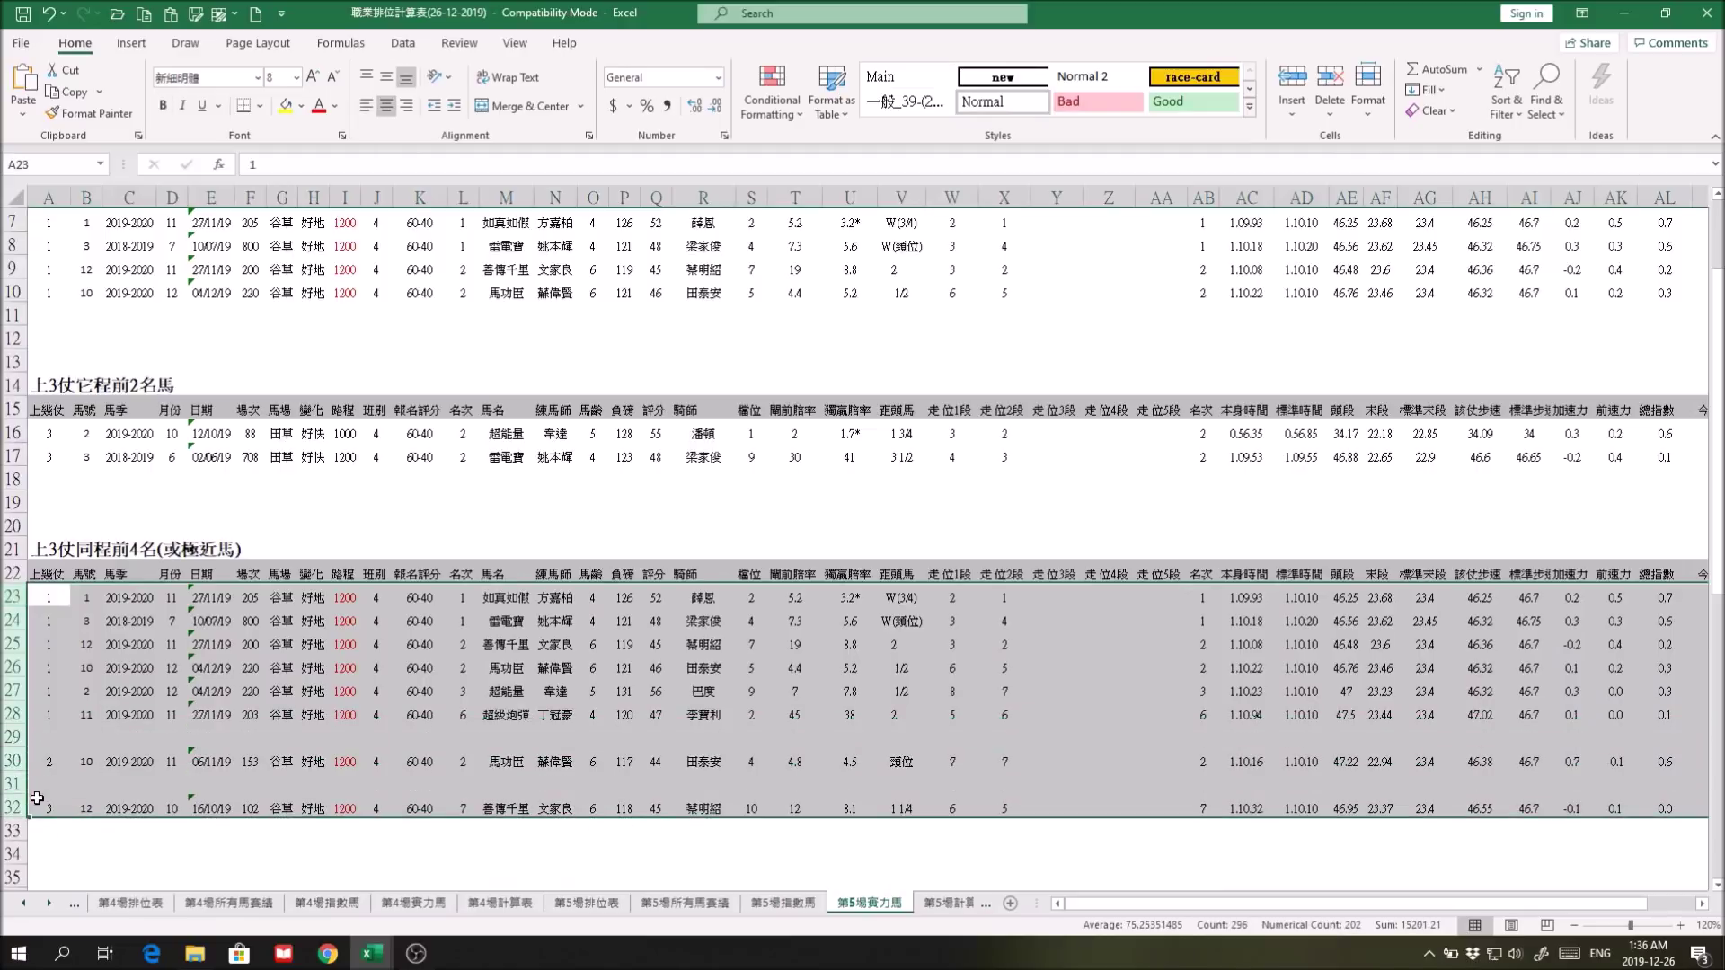
click(604, 666)
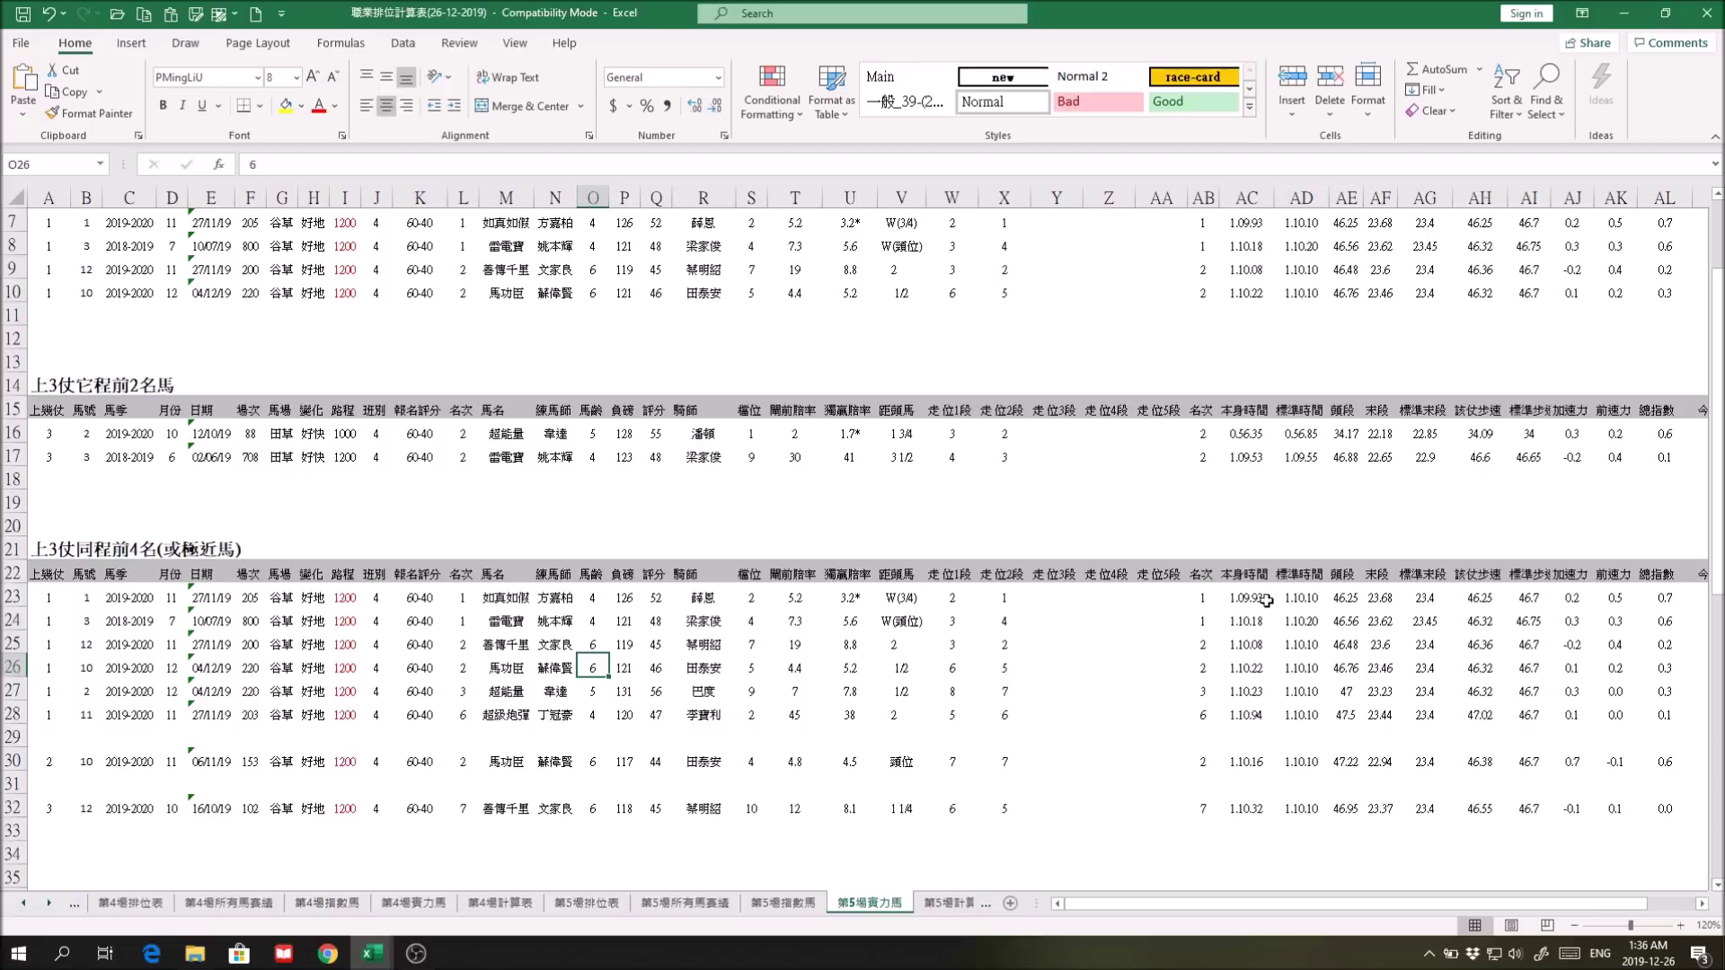
Step: Check 善傳千里's running position and current draw in row 25, and 如真如假's running positions through finishing time in row 23
drag(1430, 902, 1441, 902)
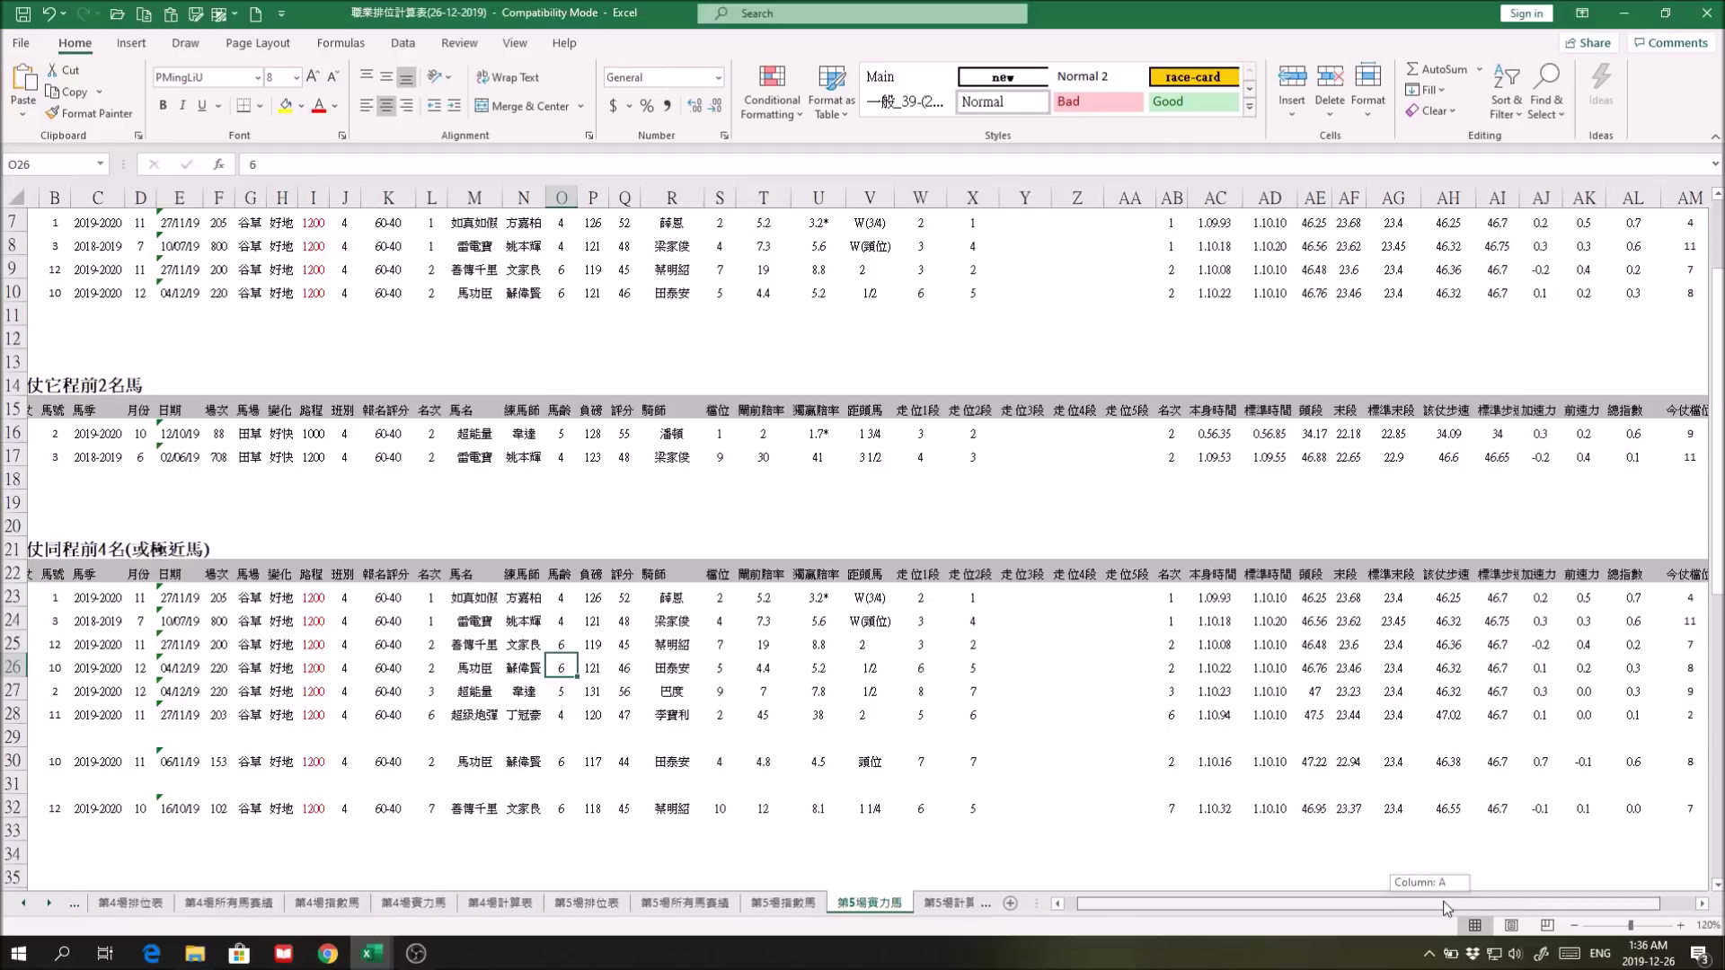
drag(1441, 902, 1443, 902)
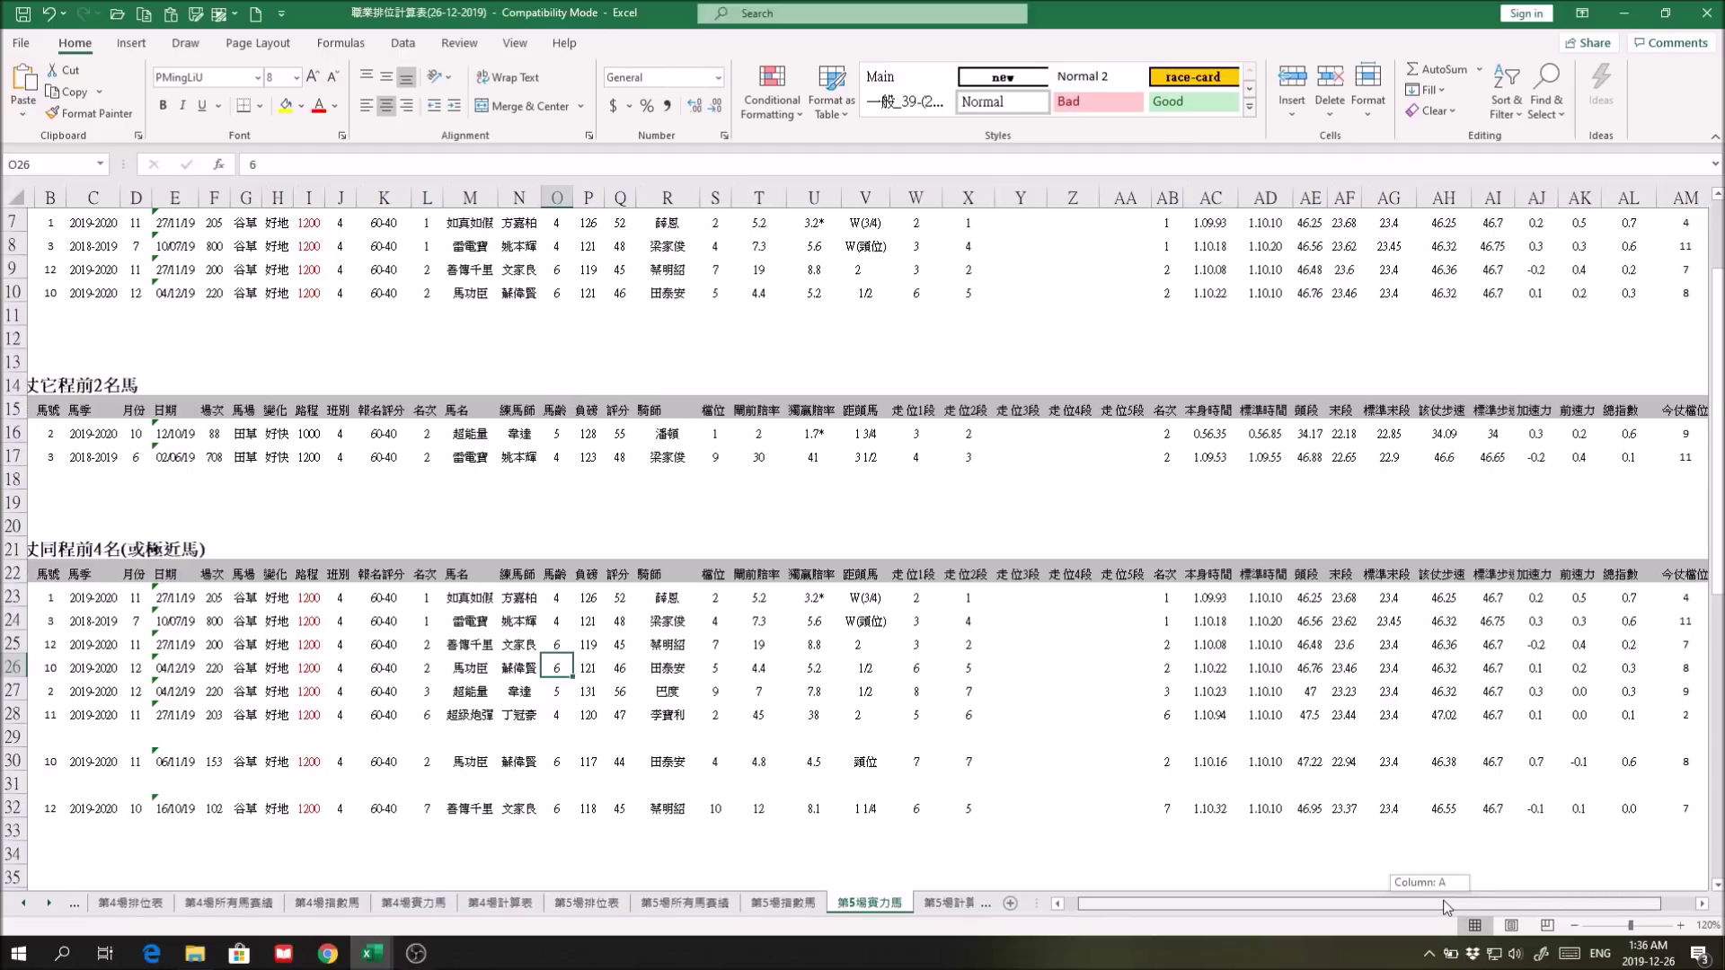
drag(1444, 902, 1457, 903)
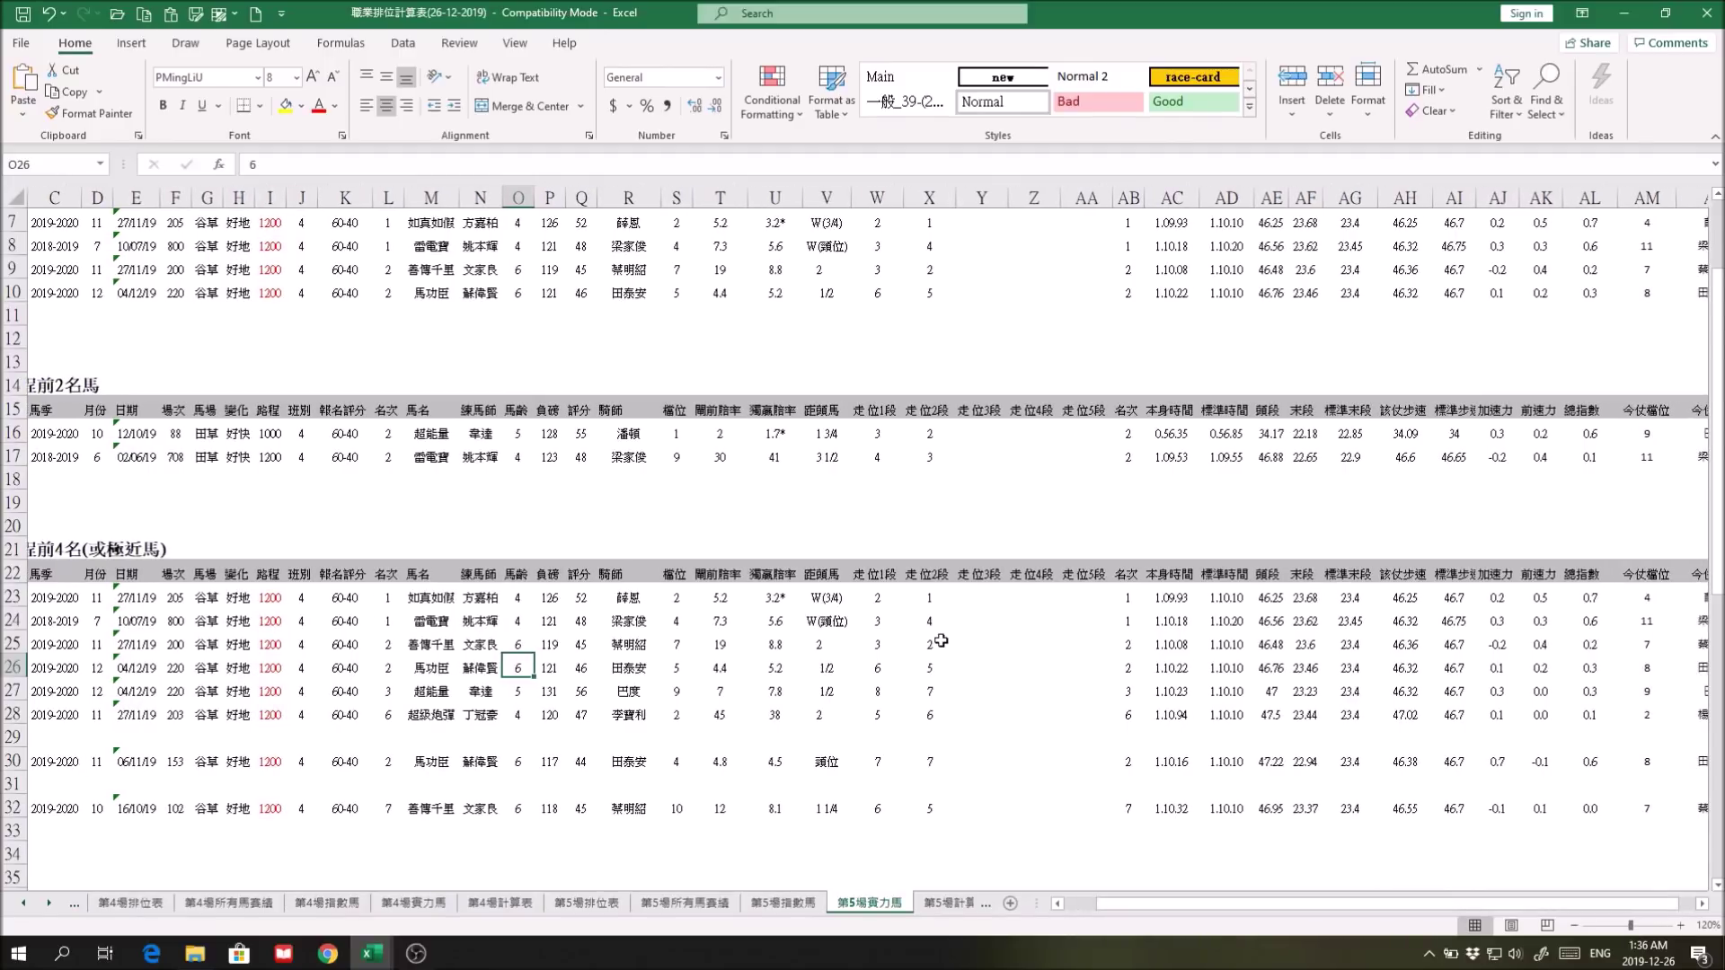
click(944, 643)
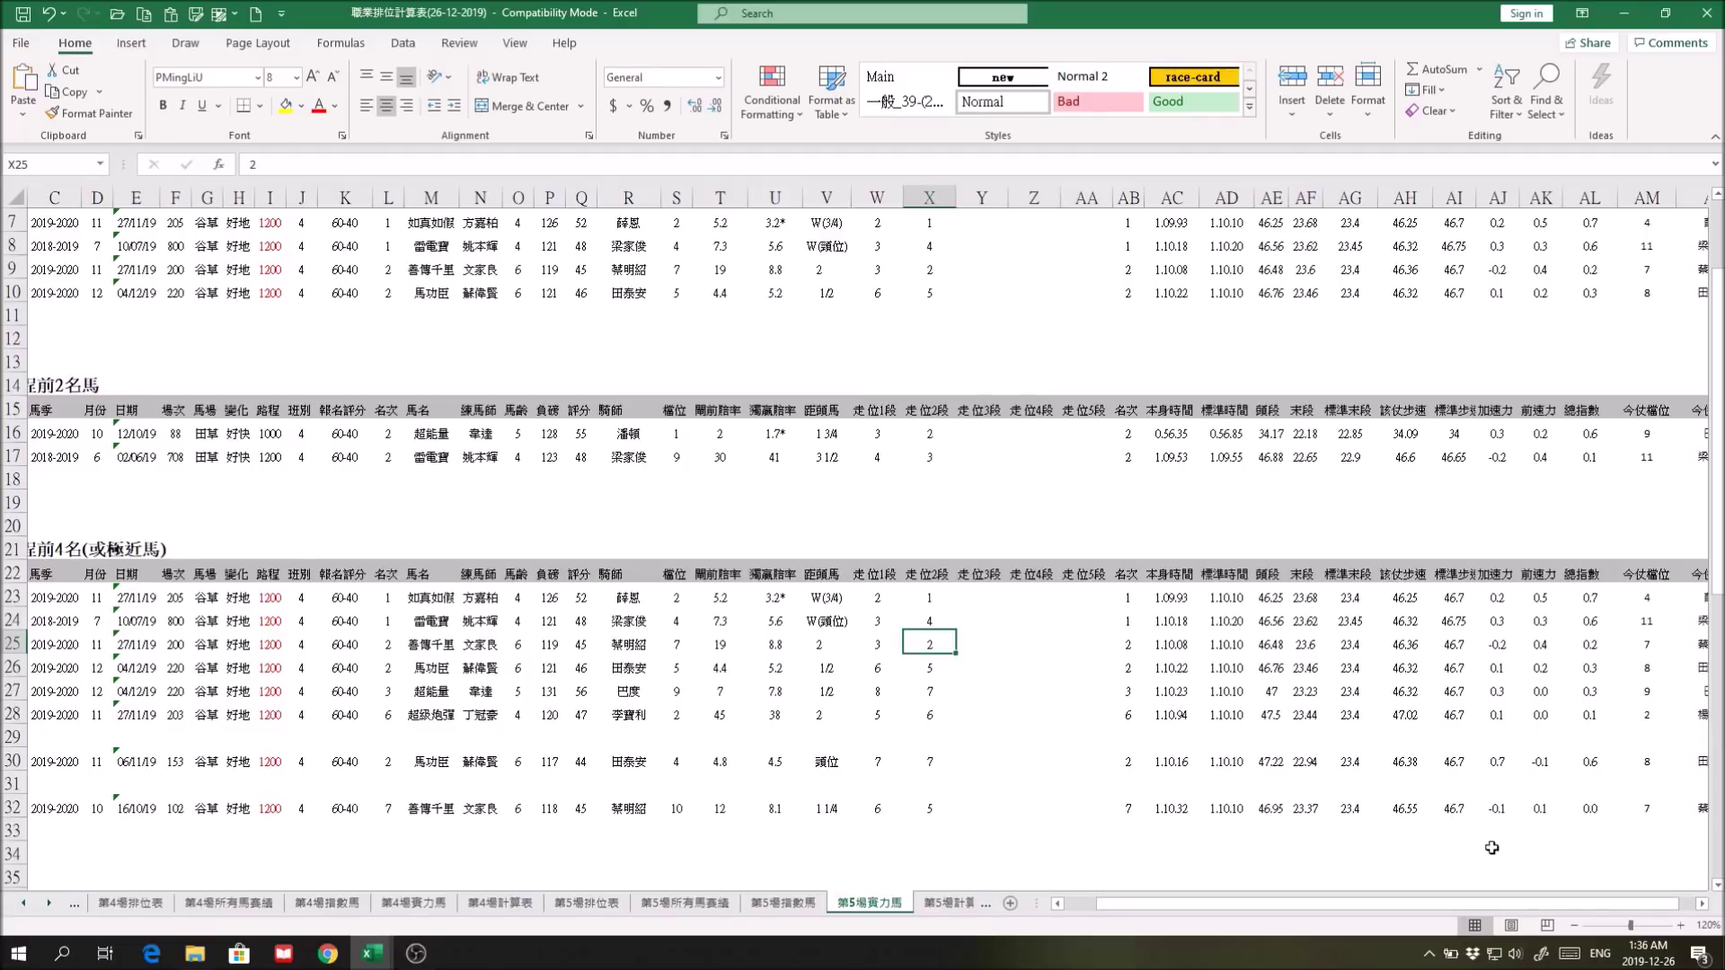
click(1653, 643)
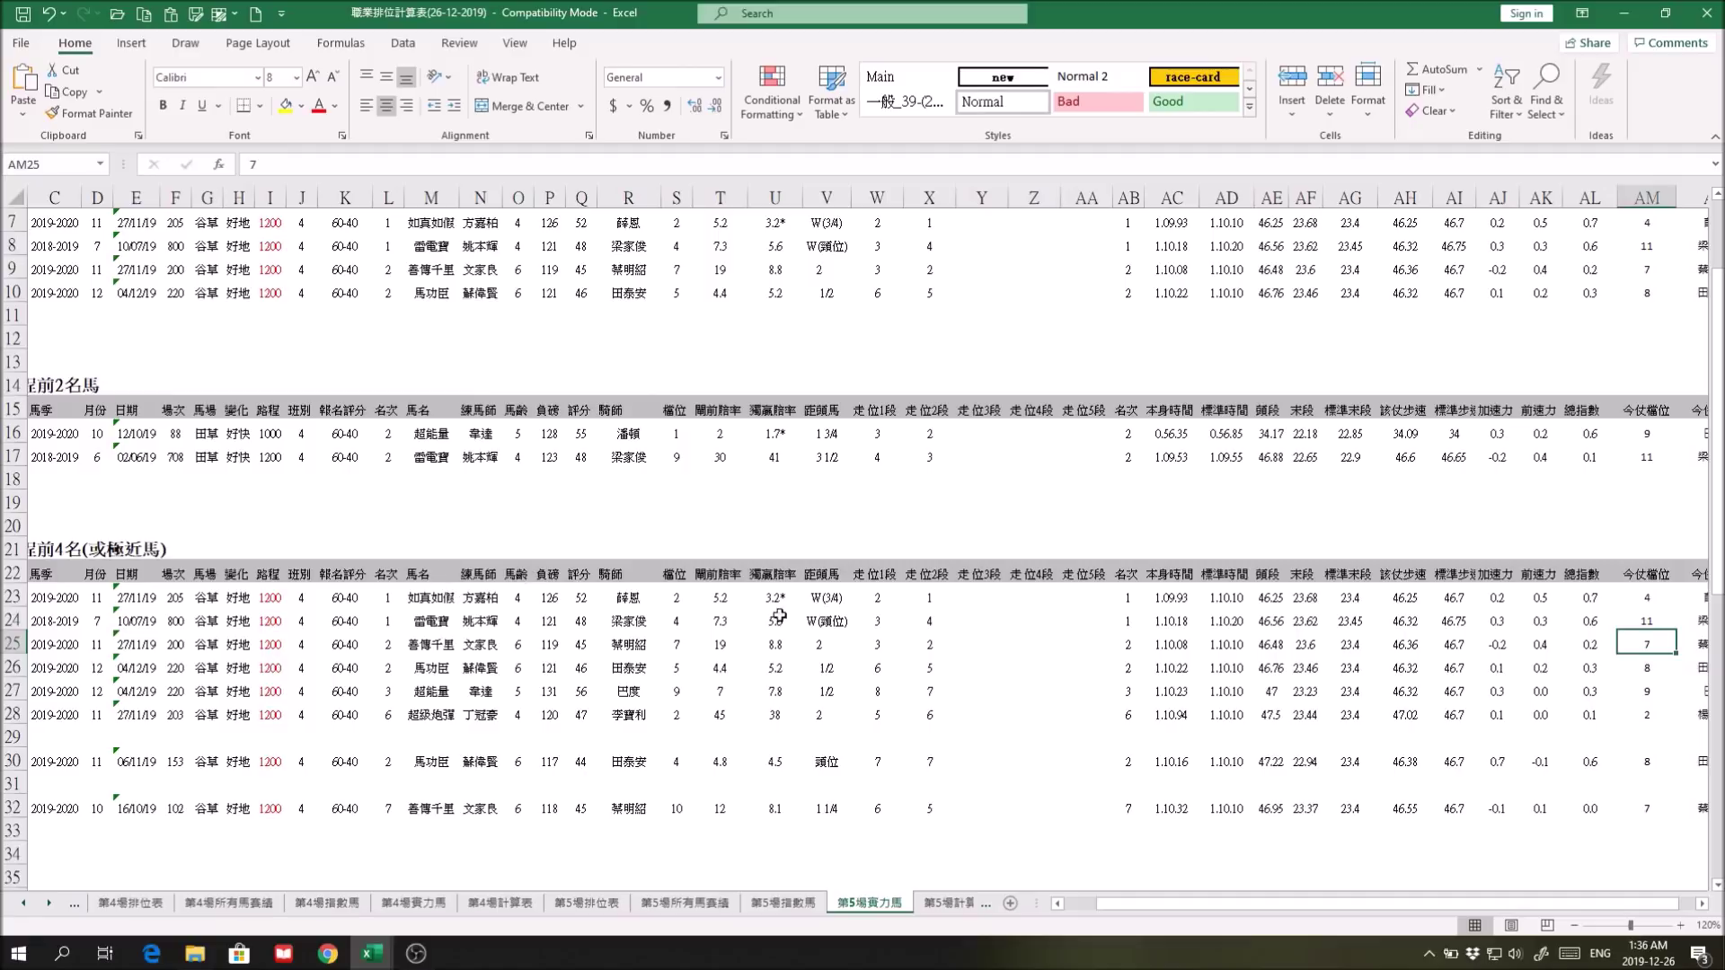
drag(875, 596, 1187, 605)
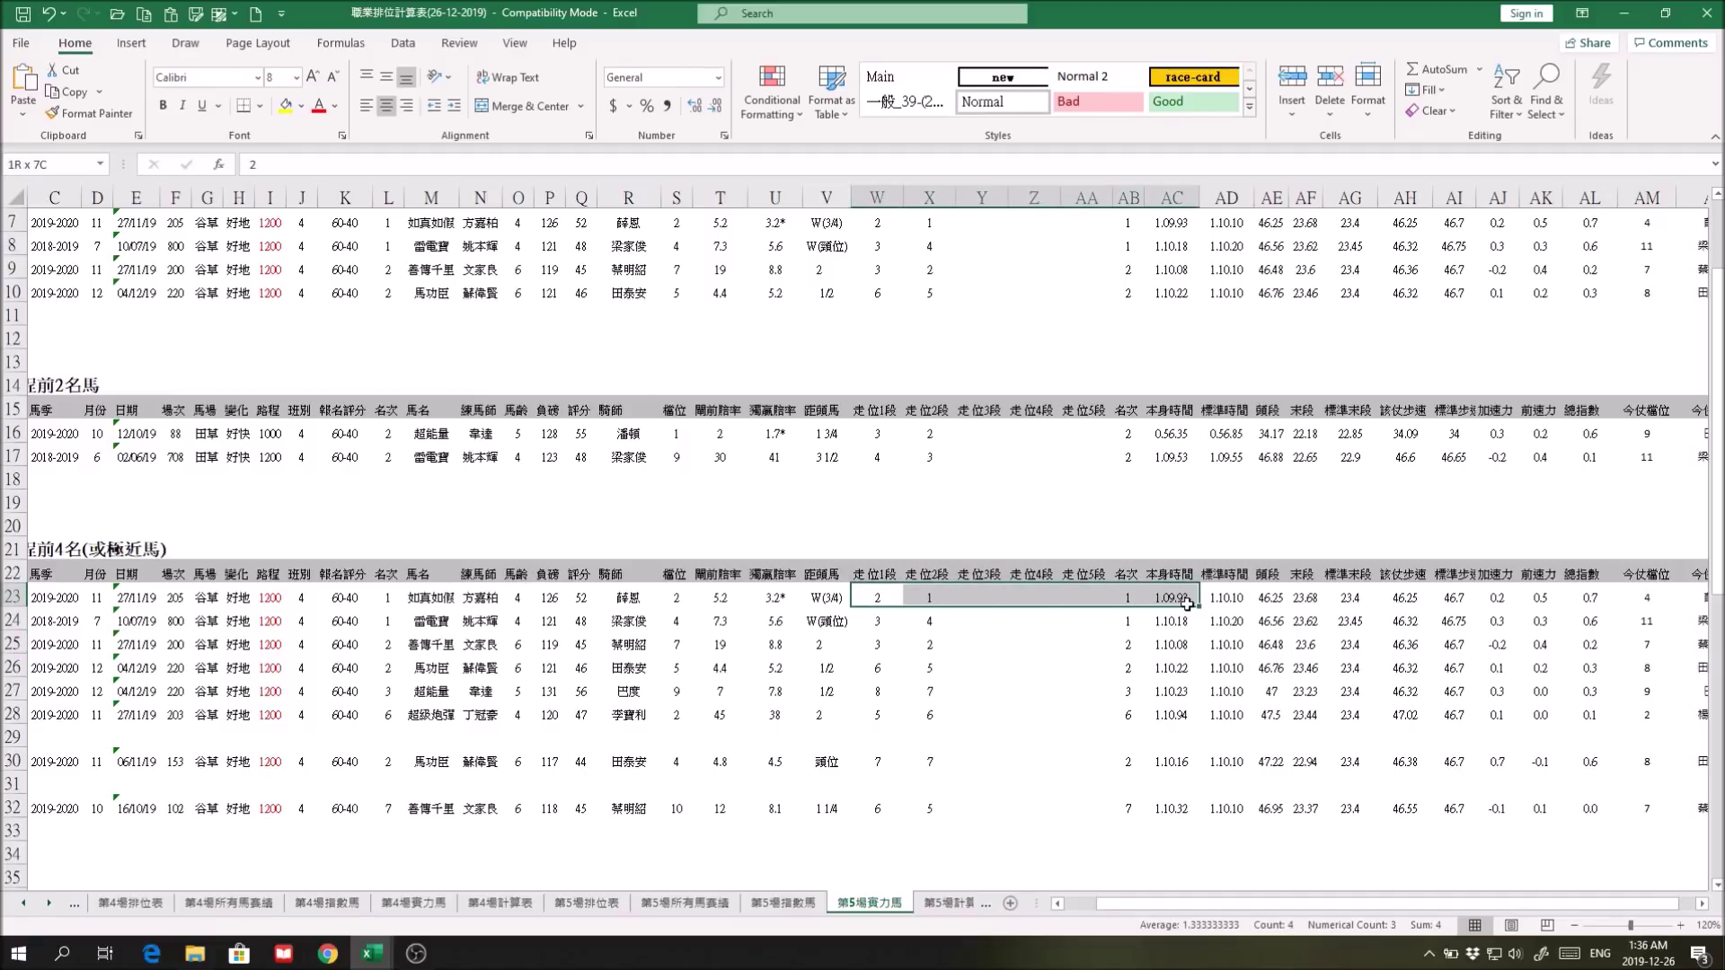
drag(1187, 604, 1187, 604)
Step: Compare 馬功臣 and 超能量 by running positions, finishing places and closing sectional, and check 如真如假's own time in row 23
click(423, 665)
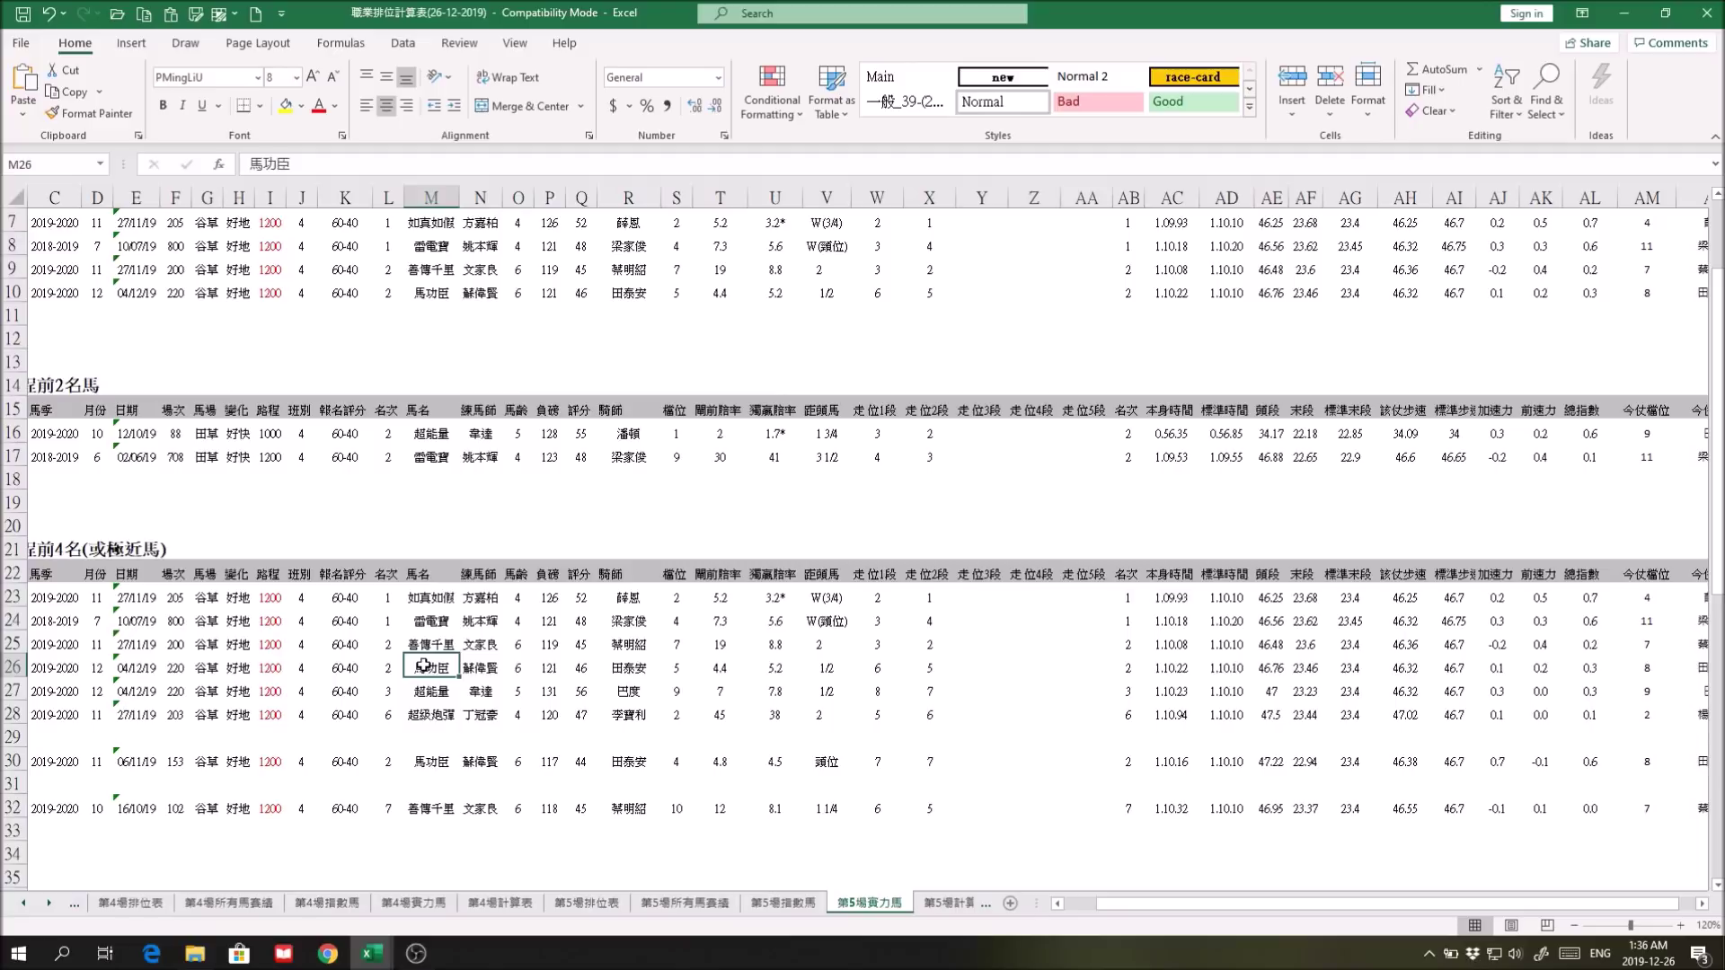
drag(423, 666, 428, 691)
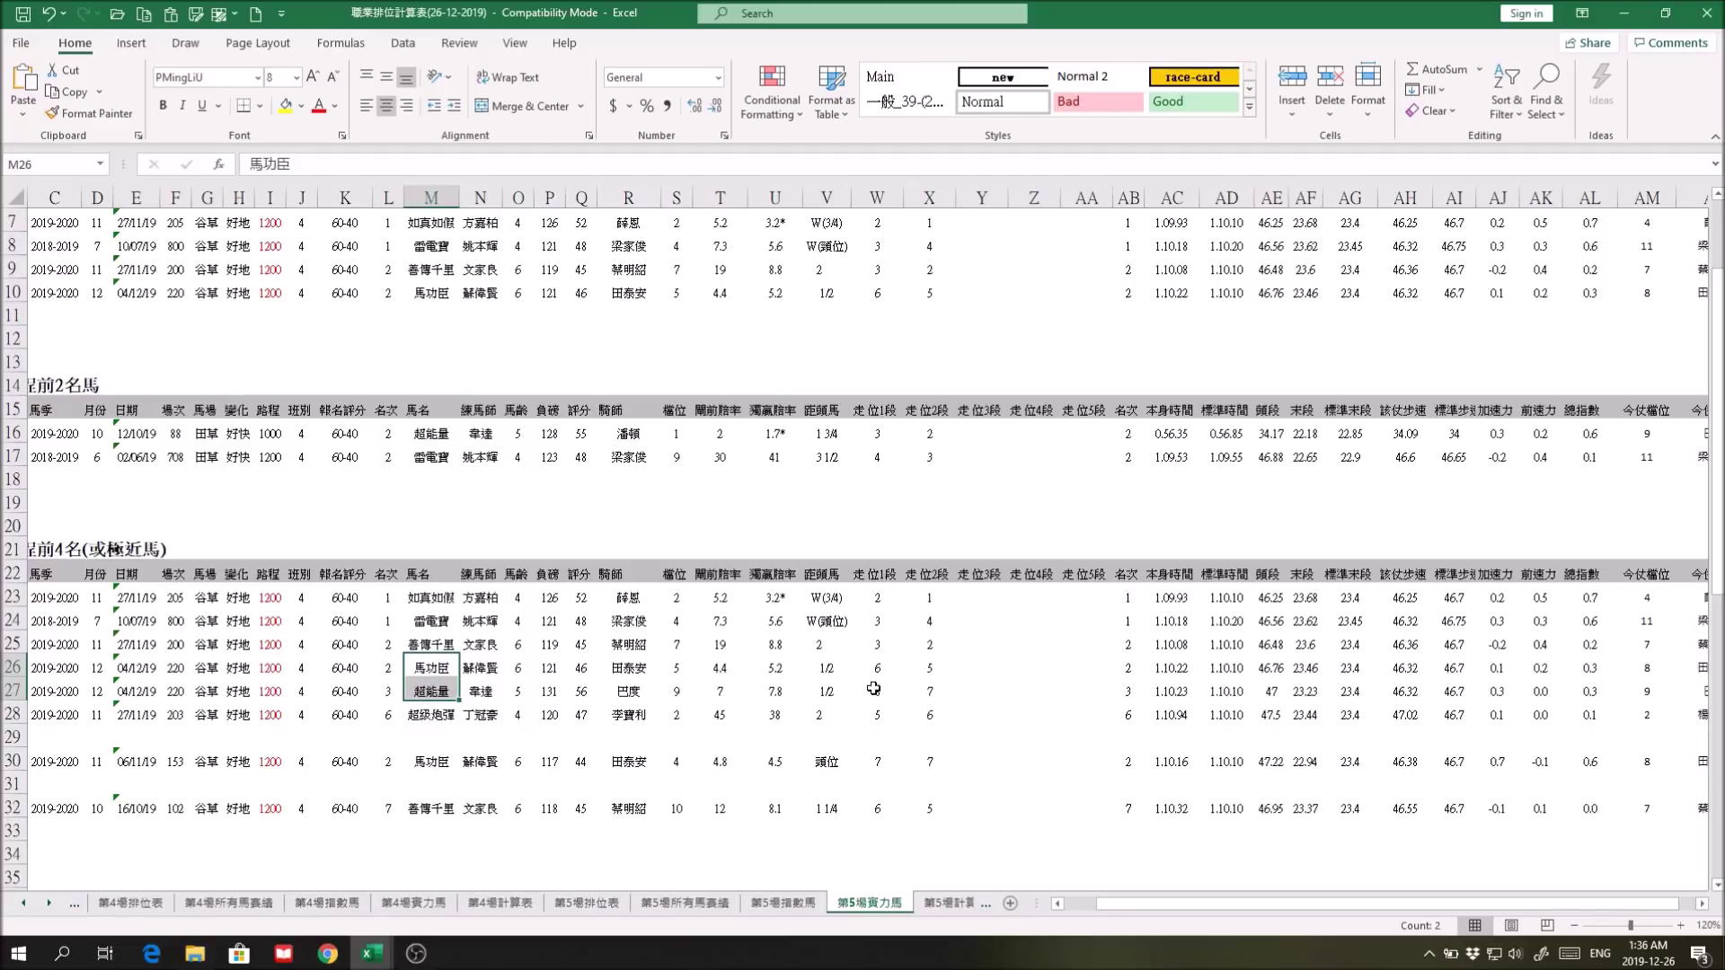
drag(1489, 904, 1514, 910)
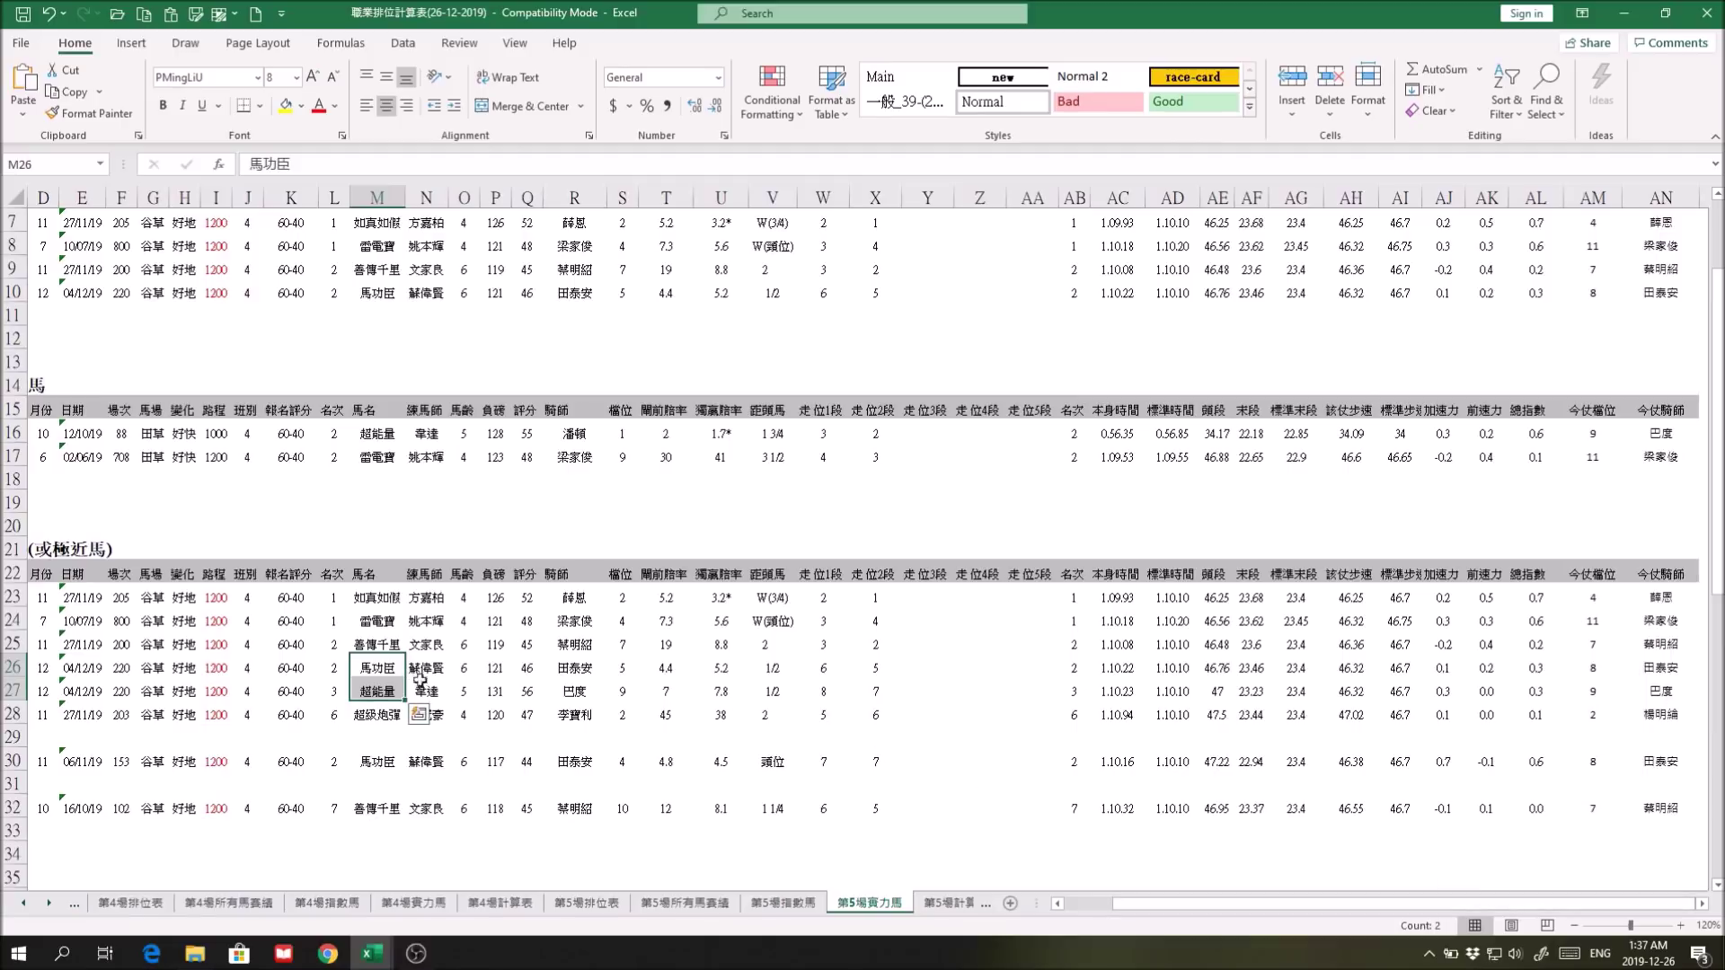
drag(825, 666, 1073, 686)
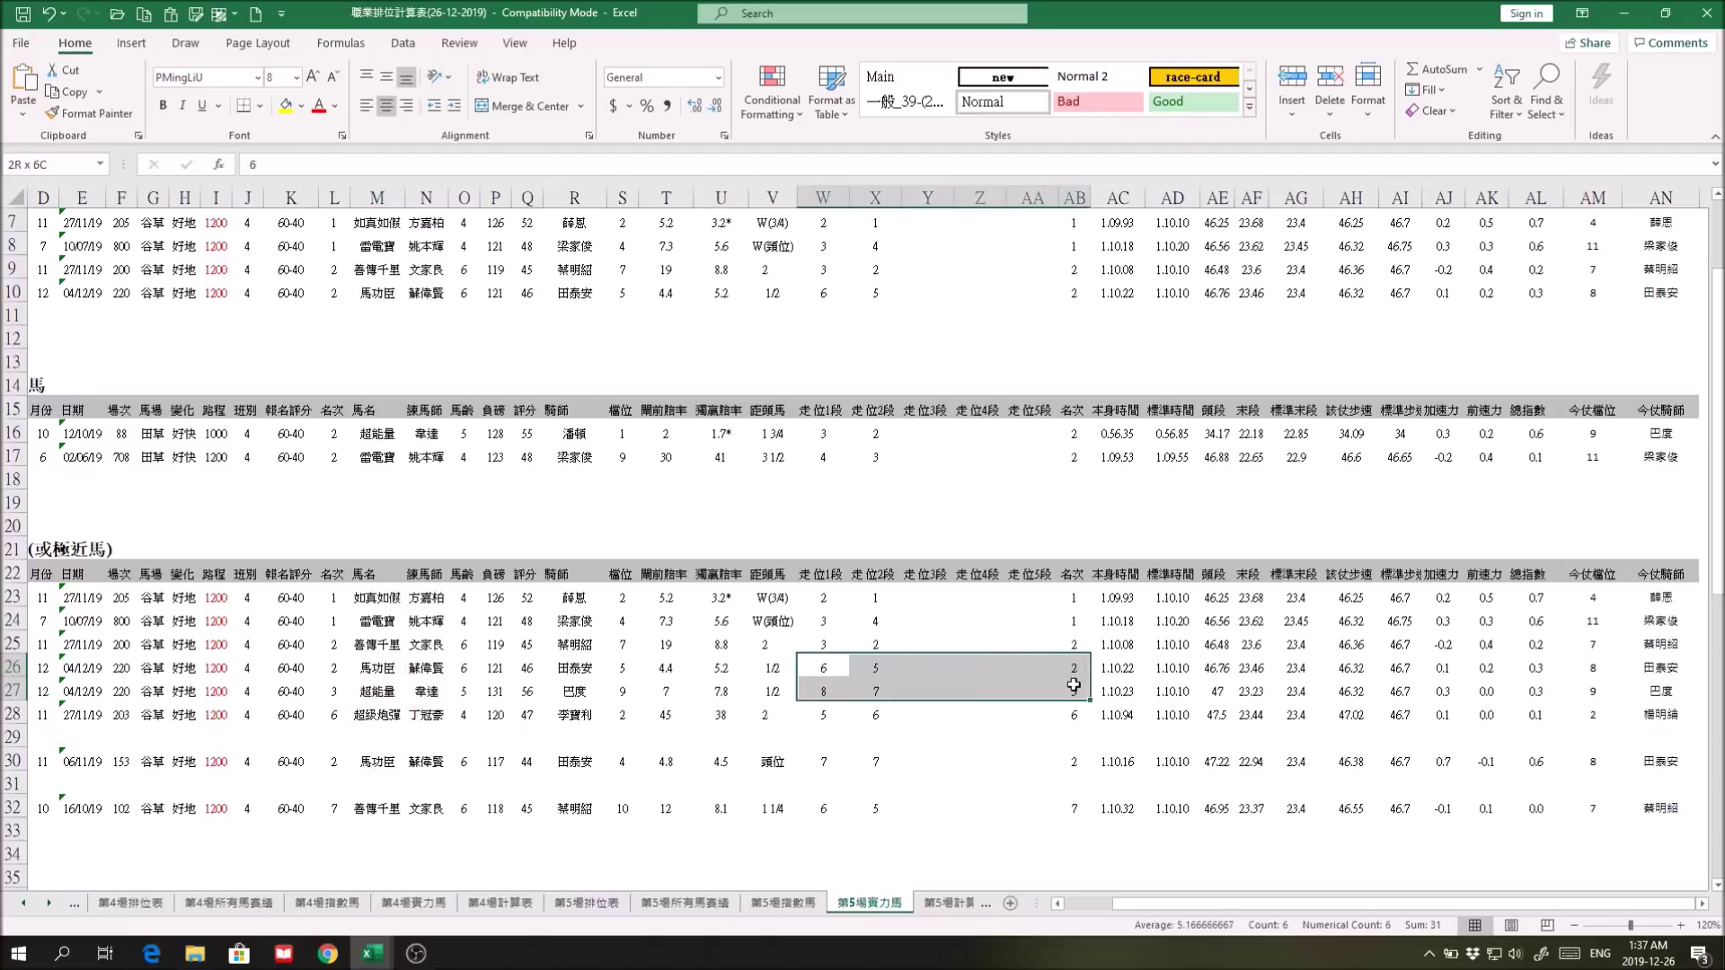
click(1262, 696)
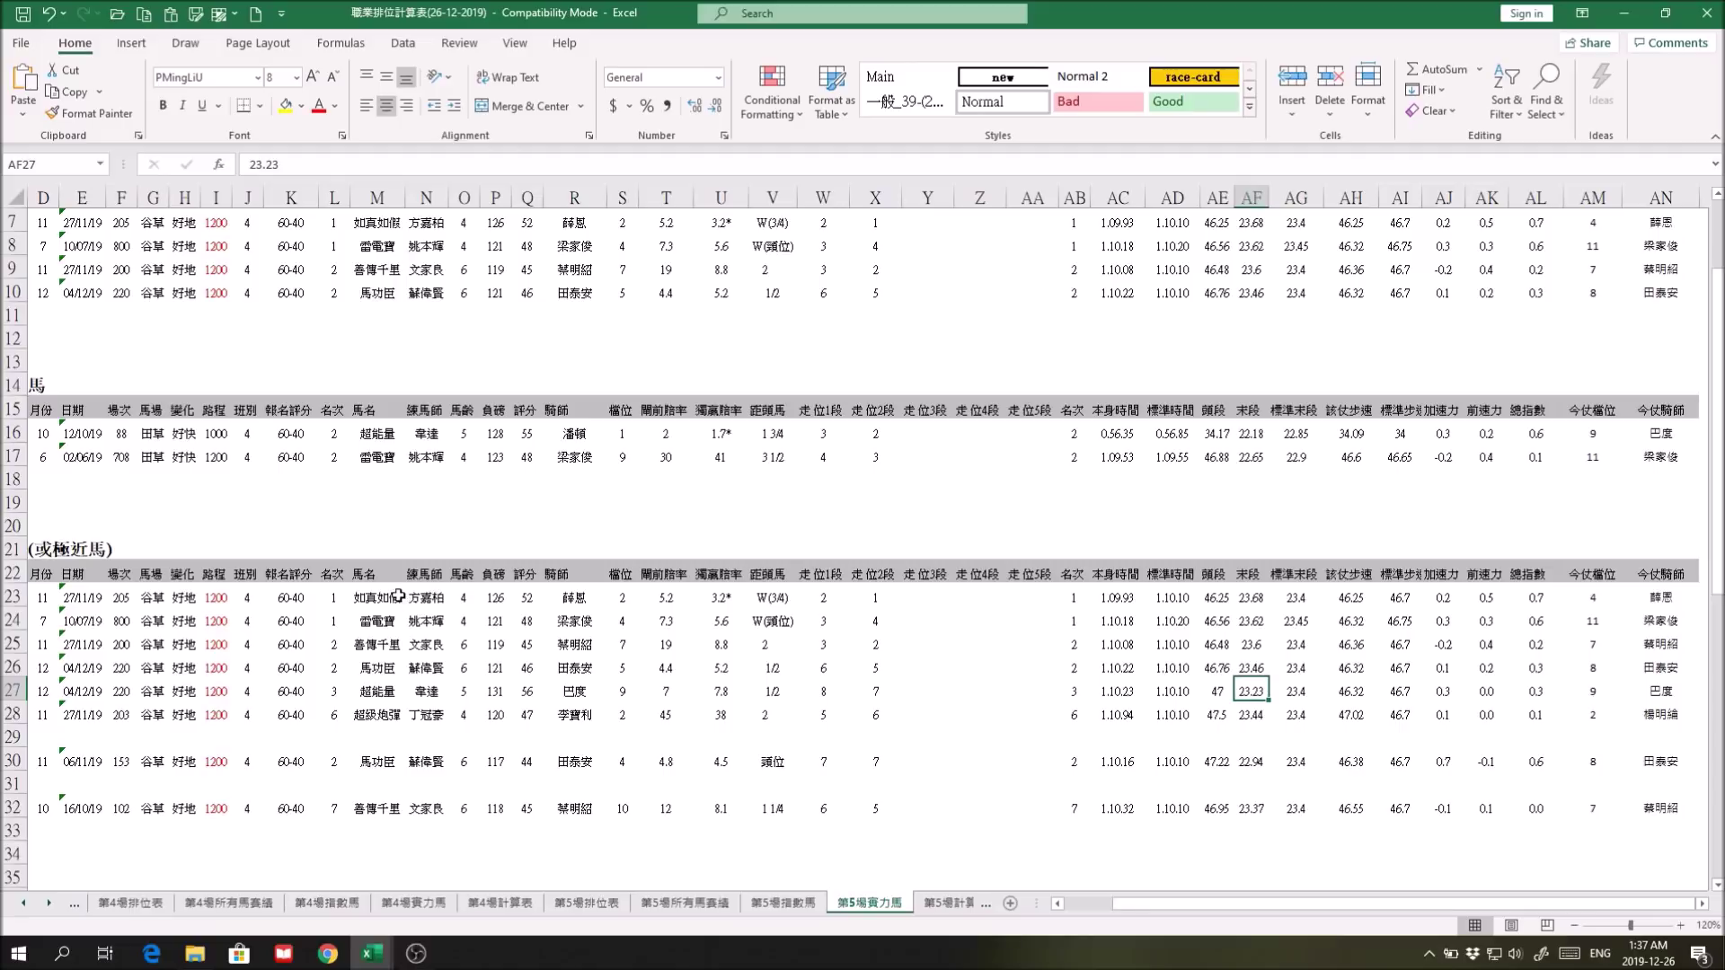
click(1118, 591)
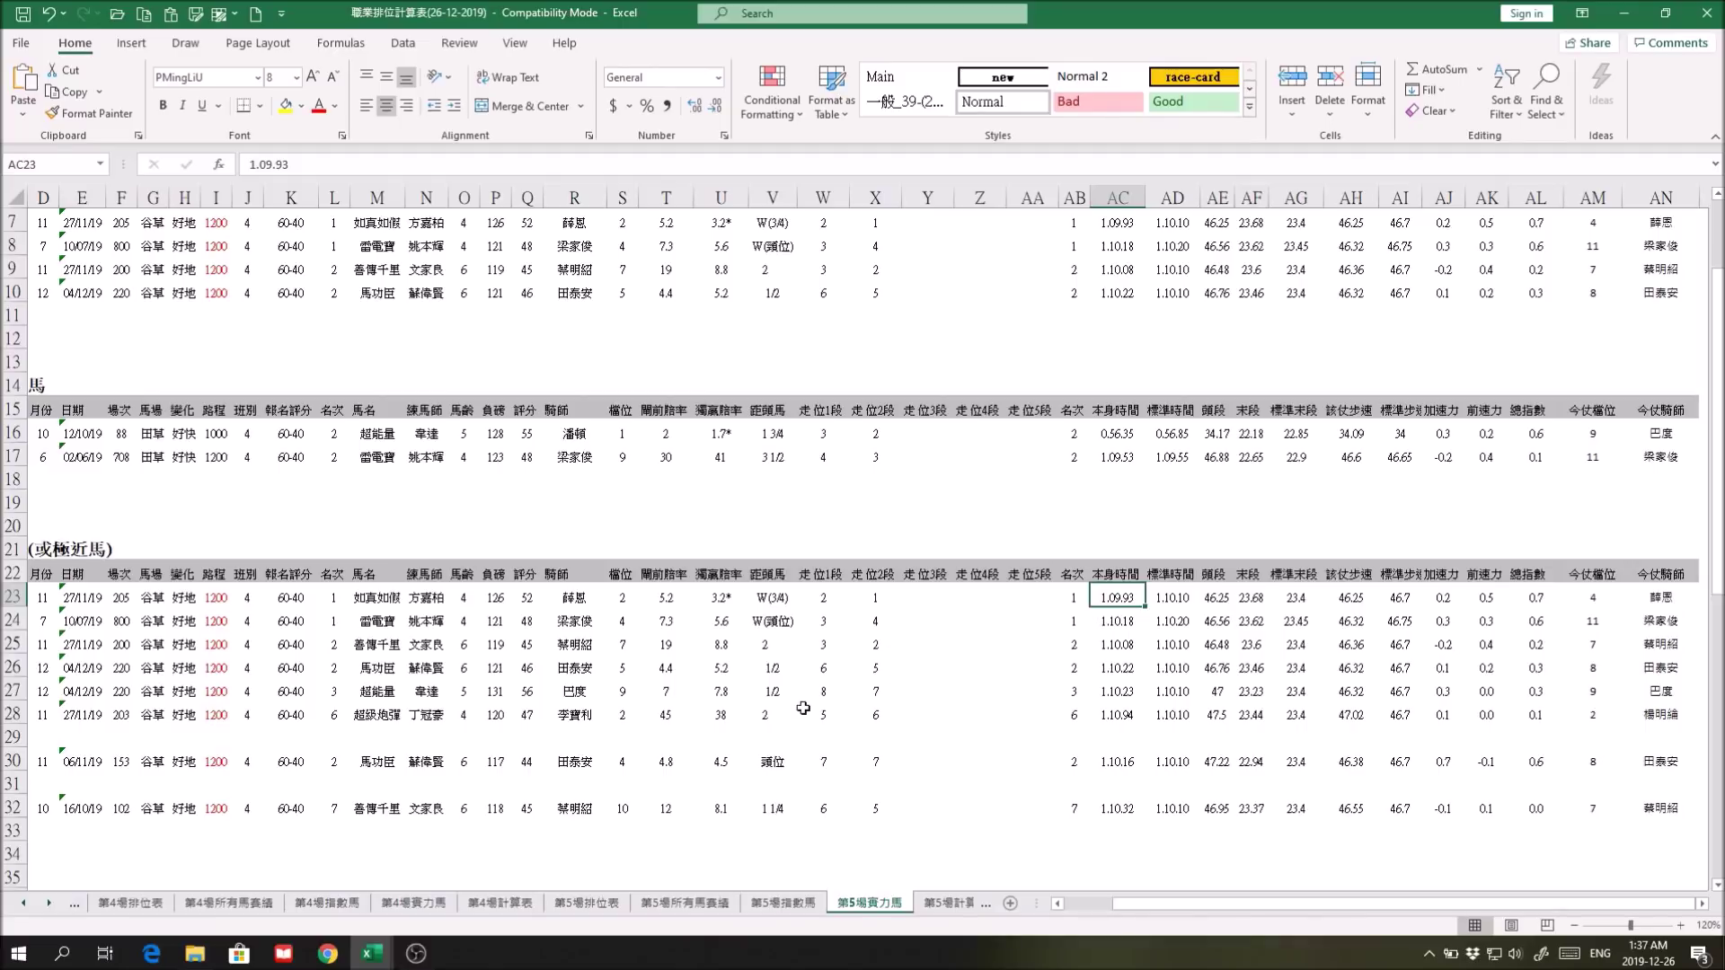
Step: Open the 第5場排位表 sheet and review the win, place and quinella odds below the runner table
drag(1416, 907, 1253, 912)
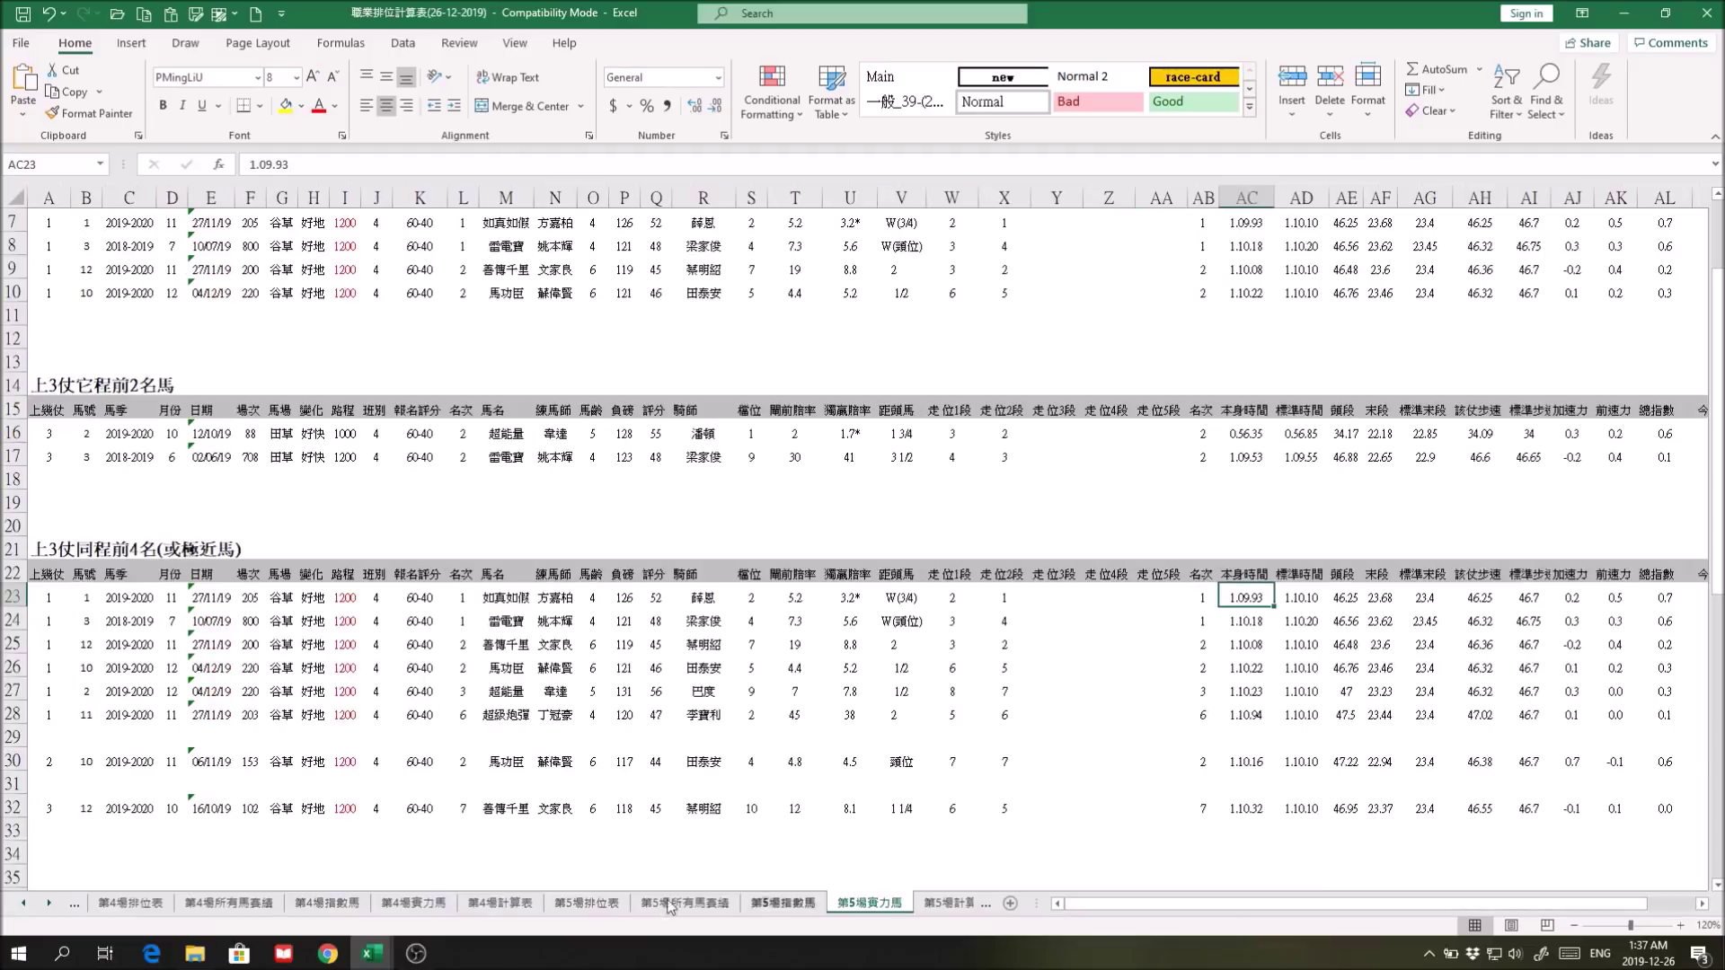
click(588, 902)
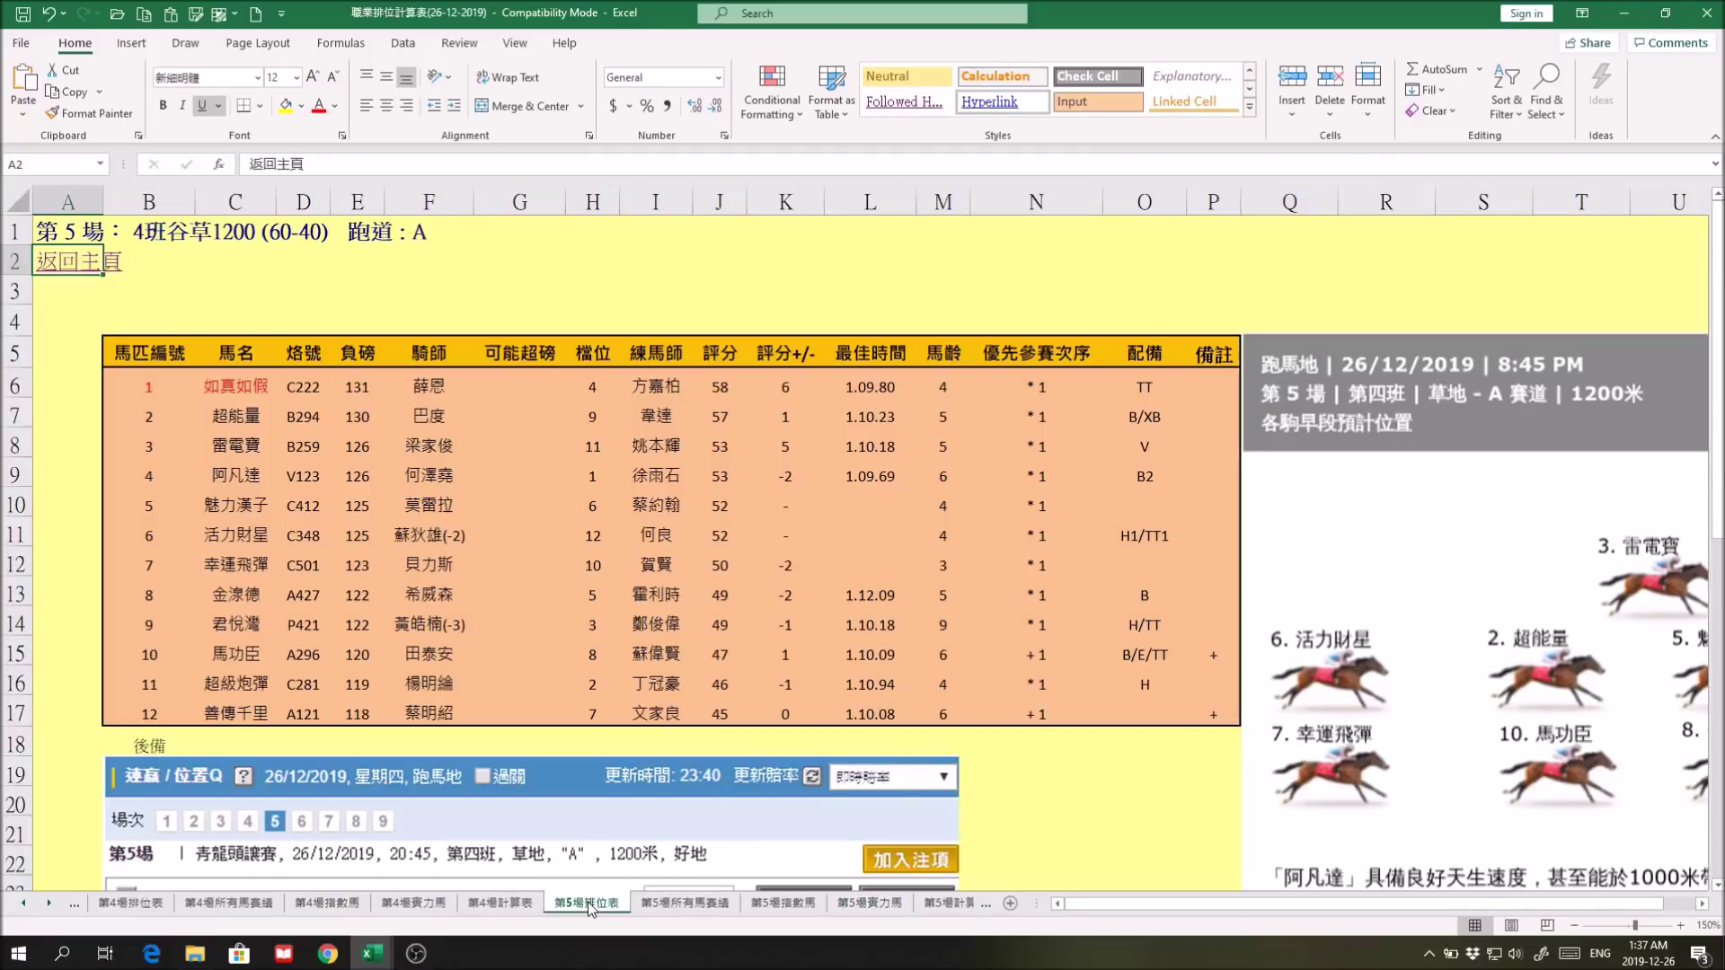
scroll(1016, 761, down, 5)
scroll(1016, 761, down, 1)
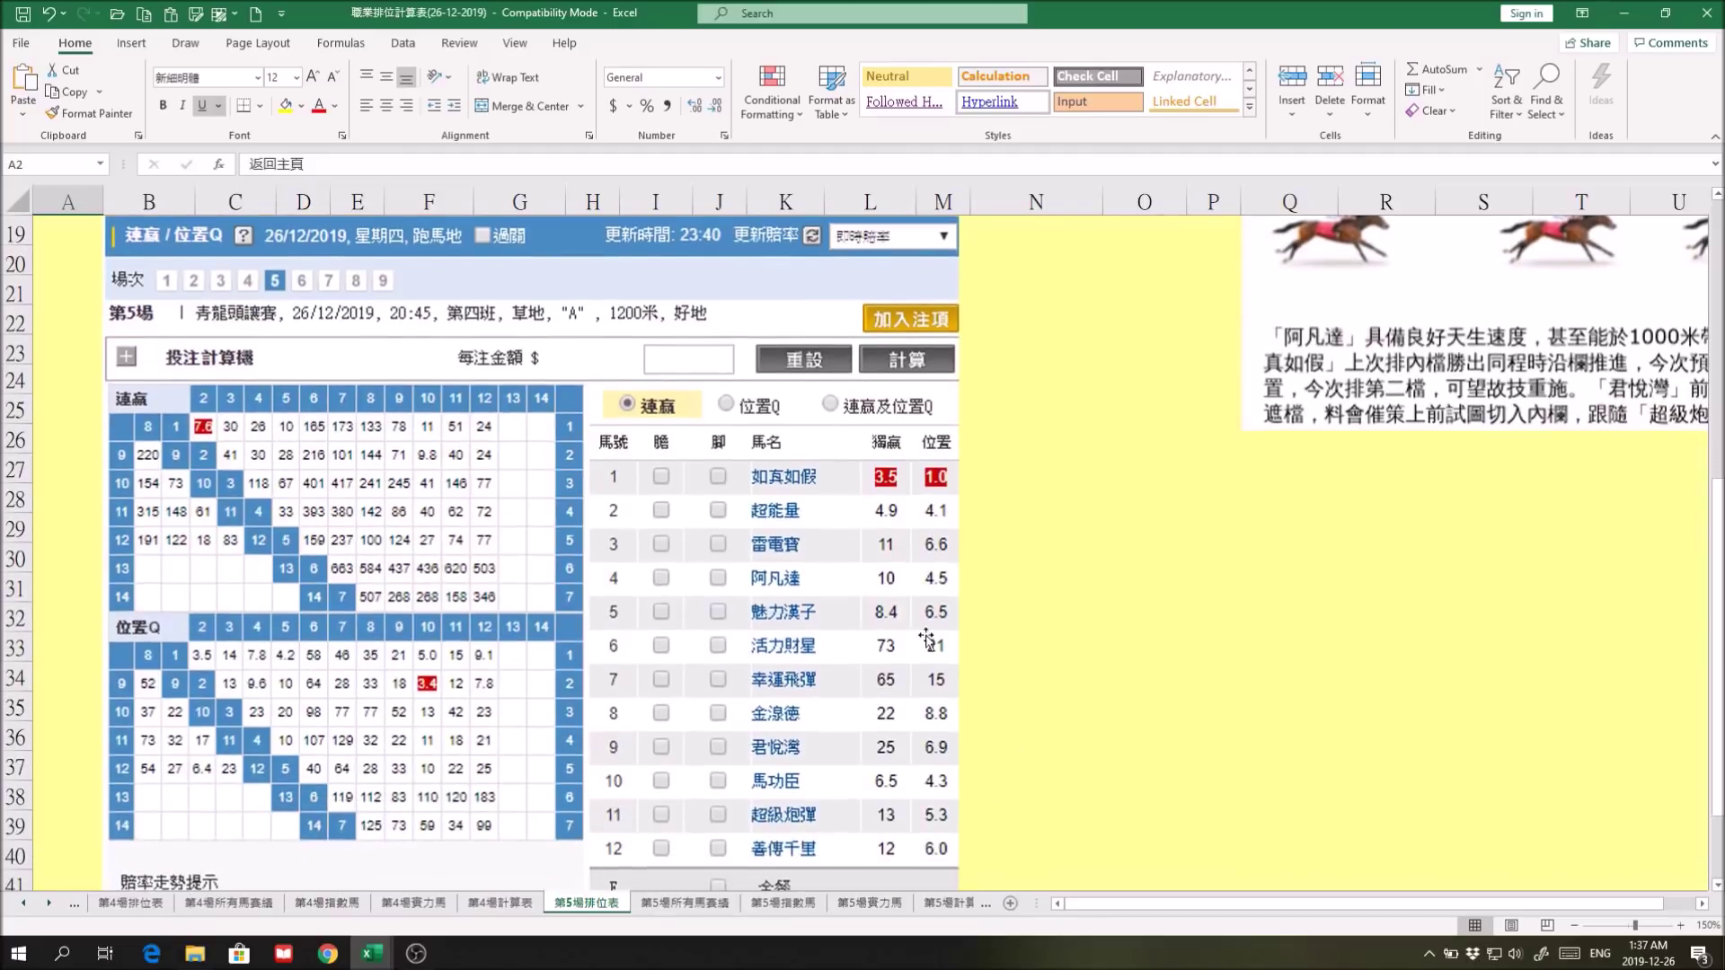
scroll(1202, 647, down, 1)
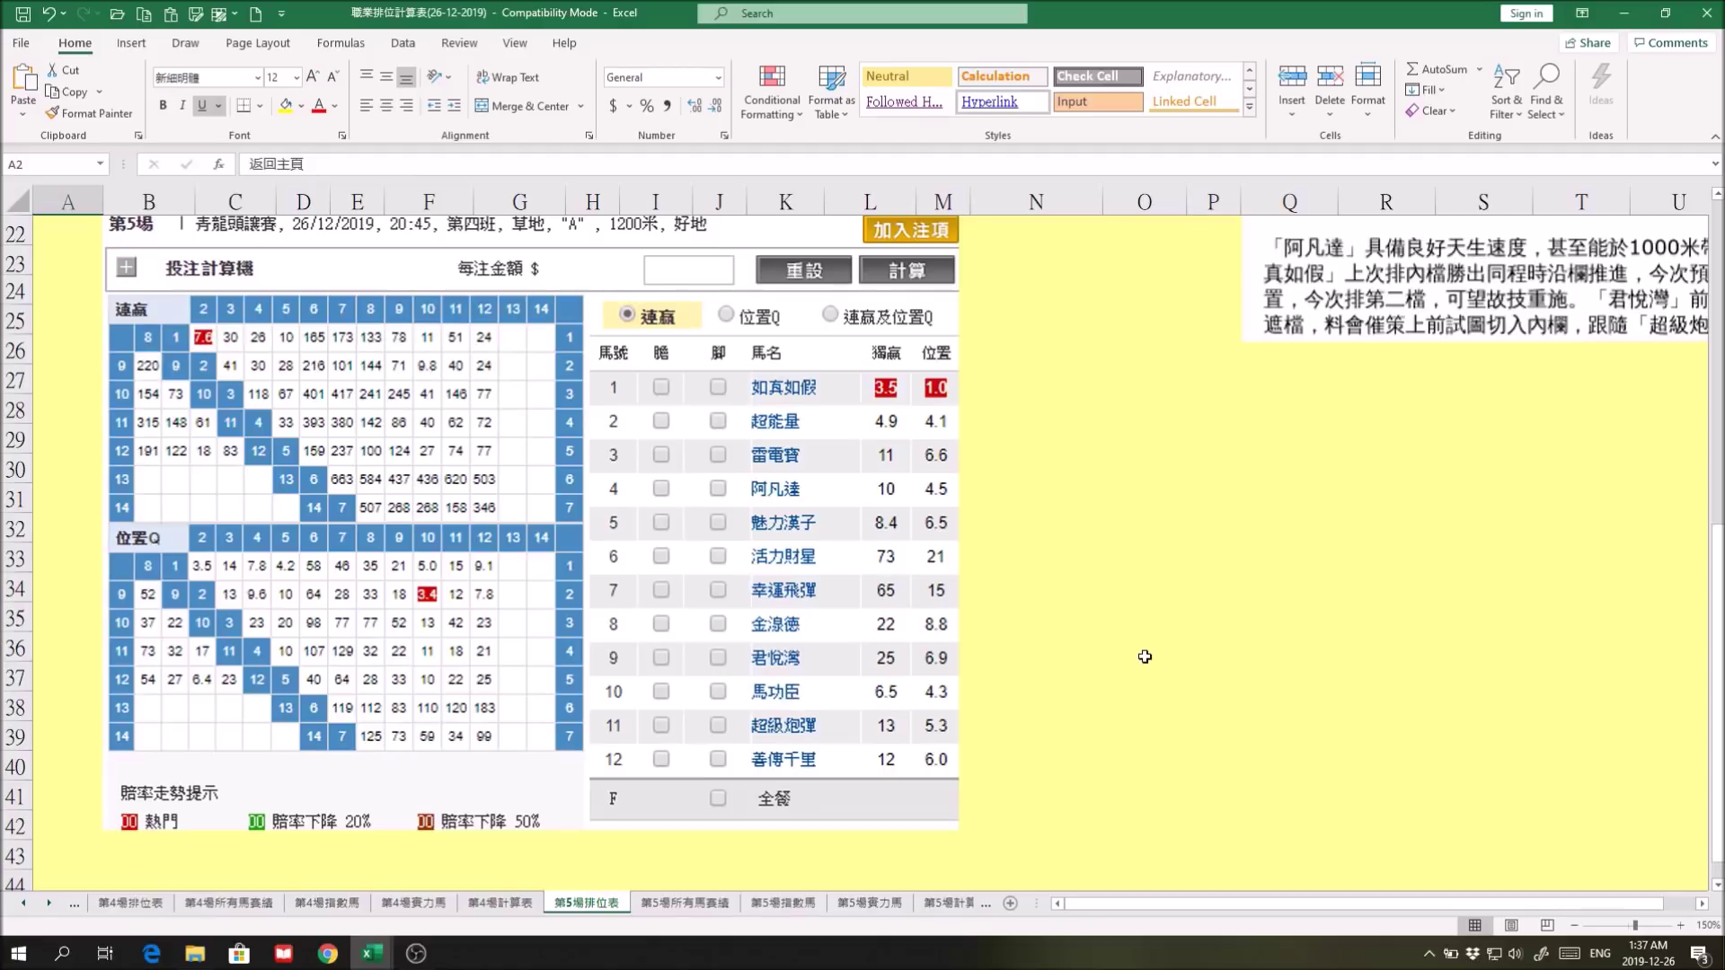
scroll(1145, 656, up, 5)
scroll(1144, 656, up, 2)
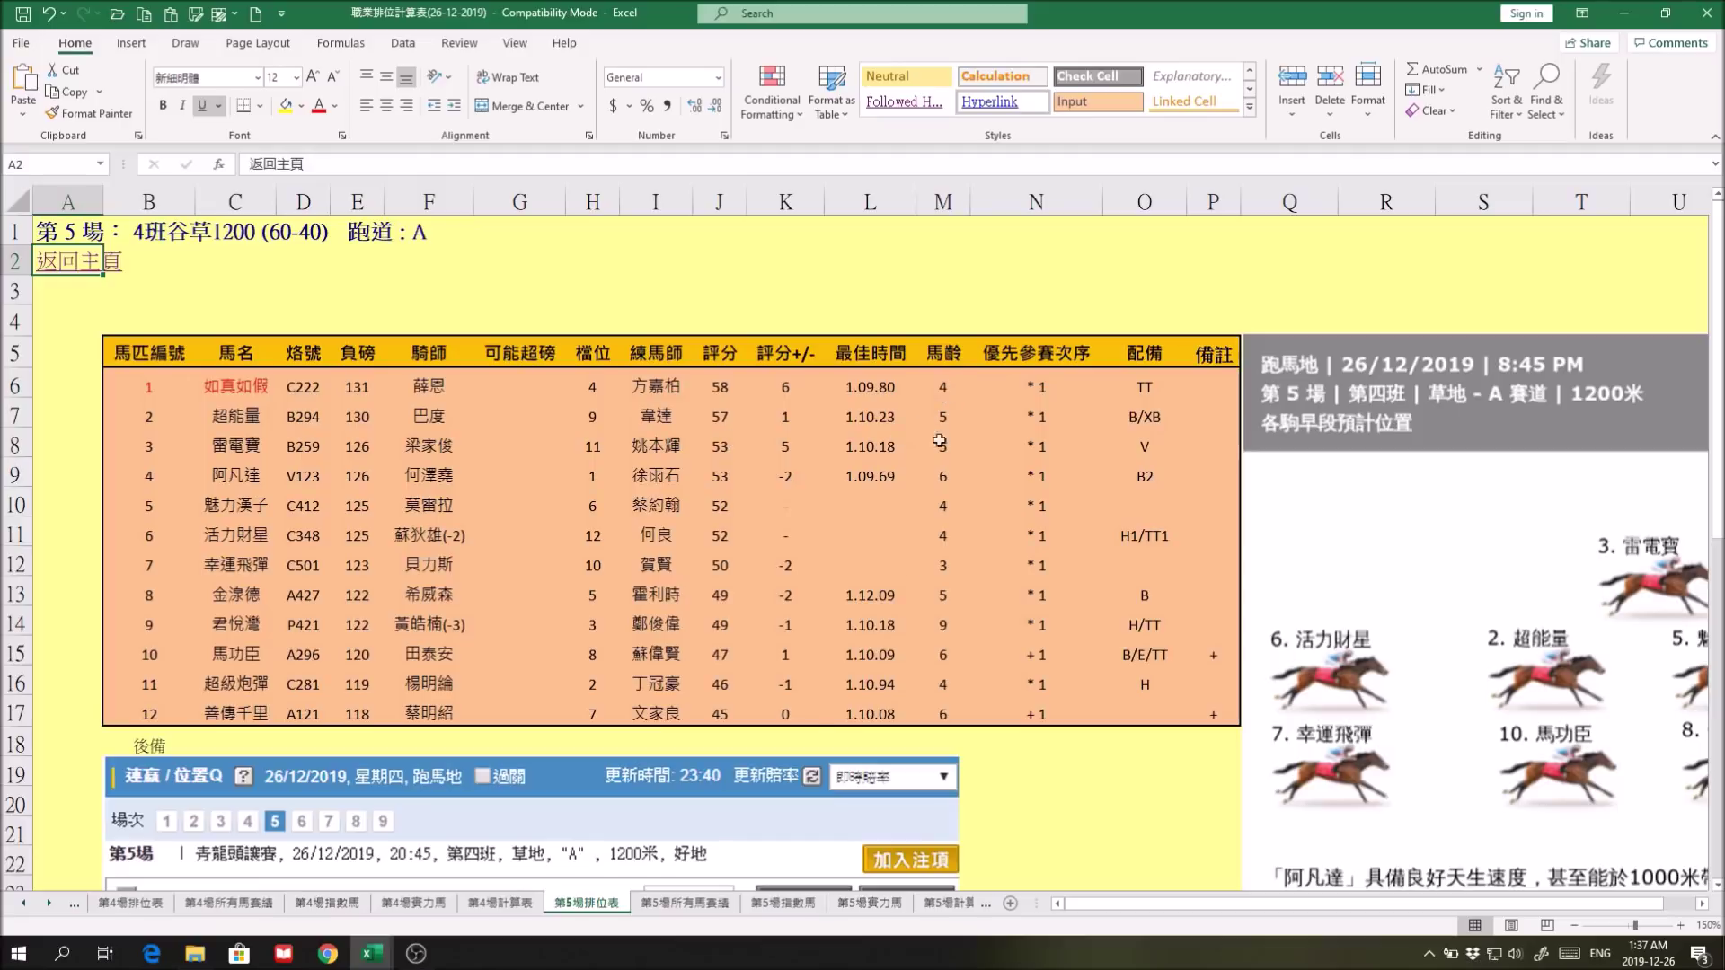
Step: Open the 第5場所有馬賽績 sheet and examine 如真如假's finishing places in rows 9 to 14
click(673, 905)
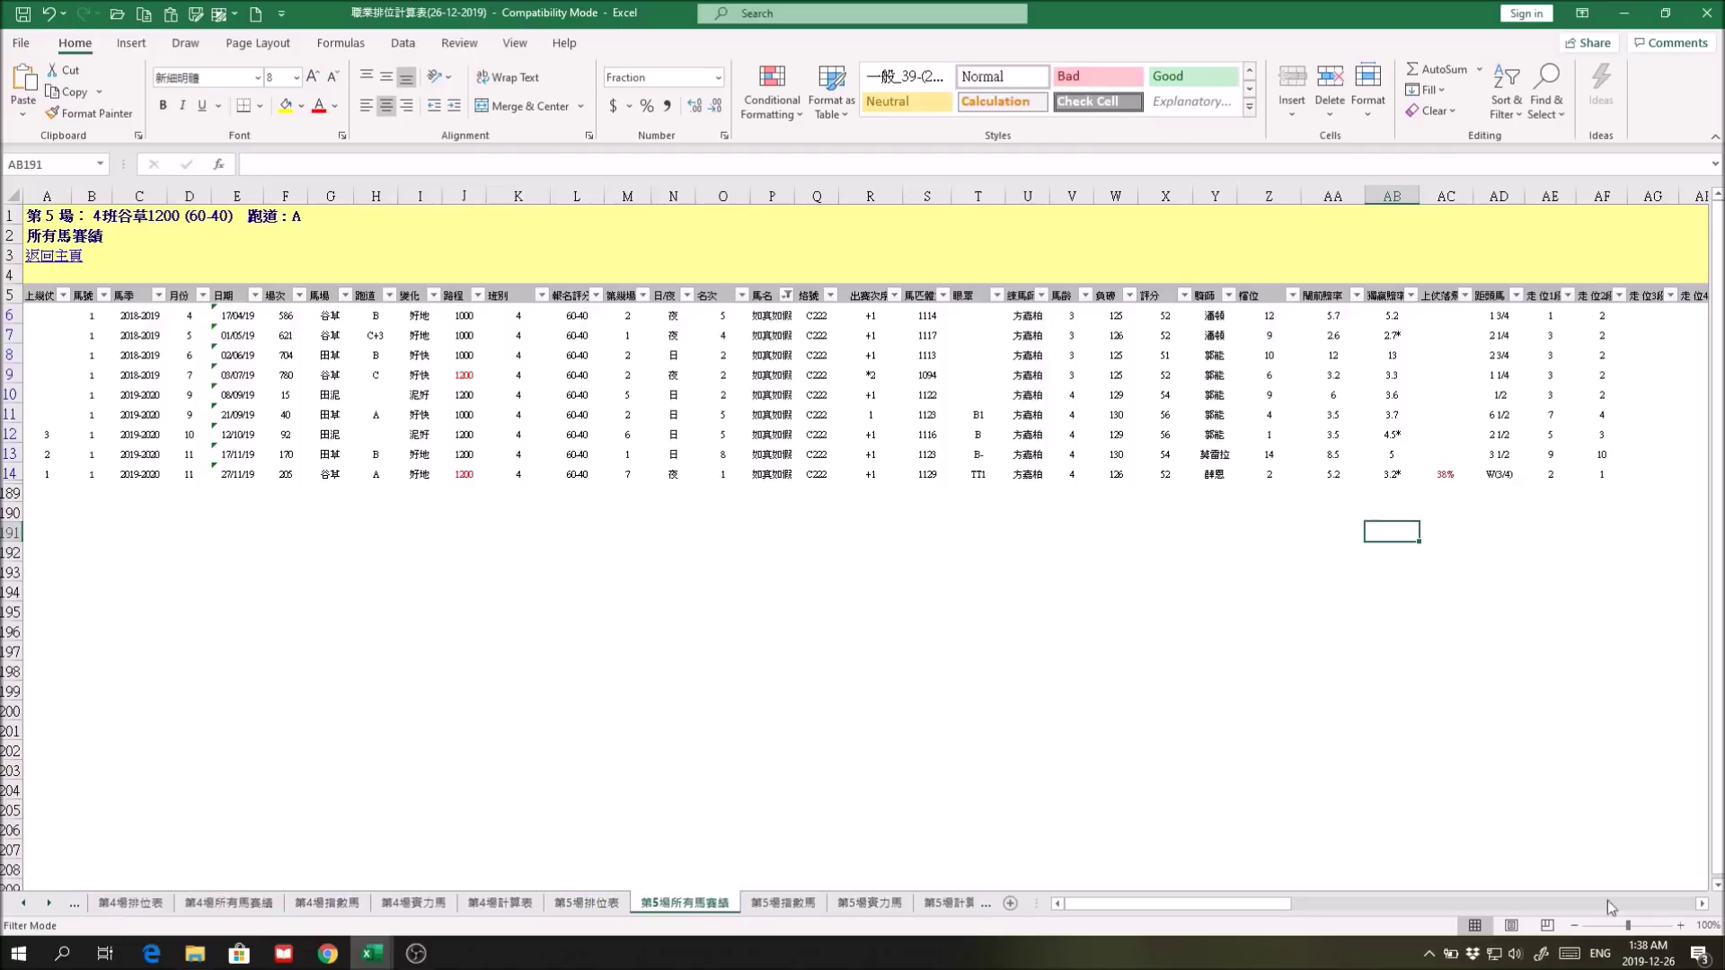
click(1682, 926)
click(1682, 925)
click(1683, 925)
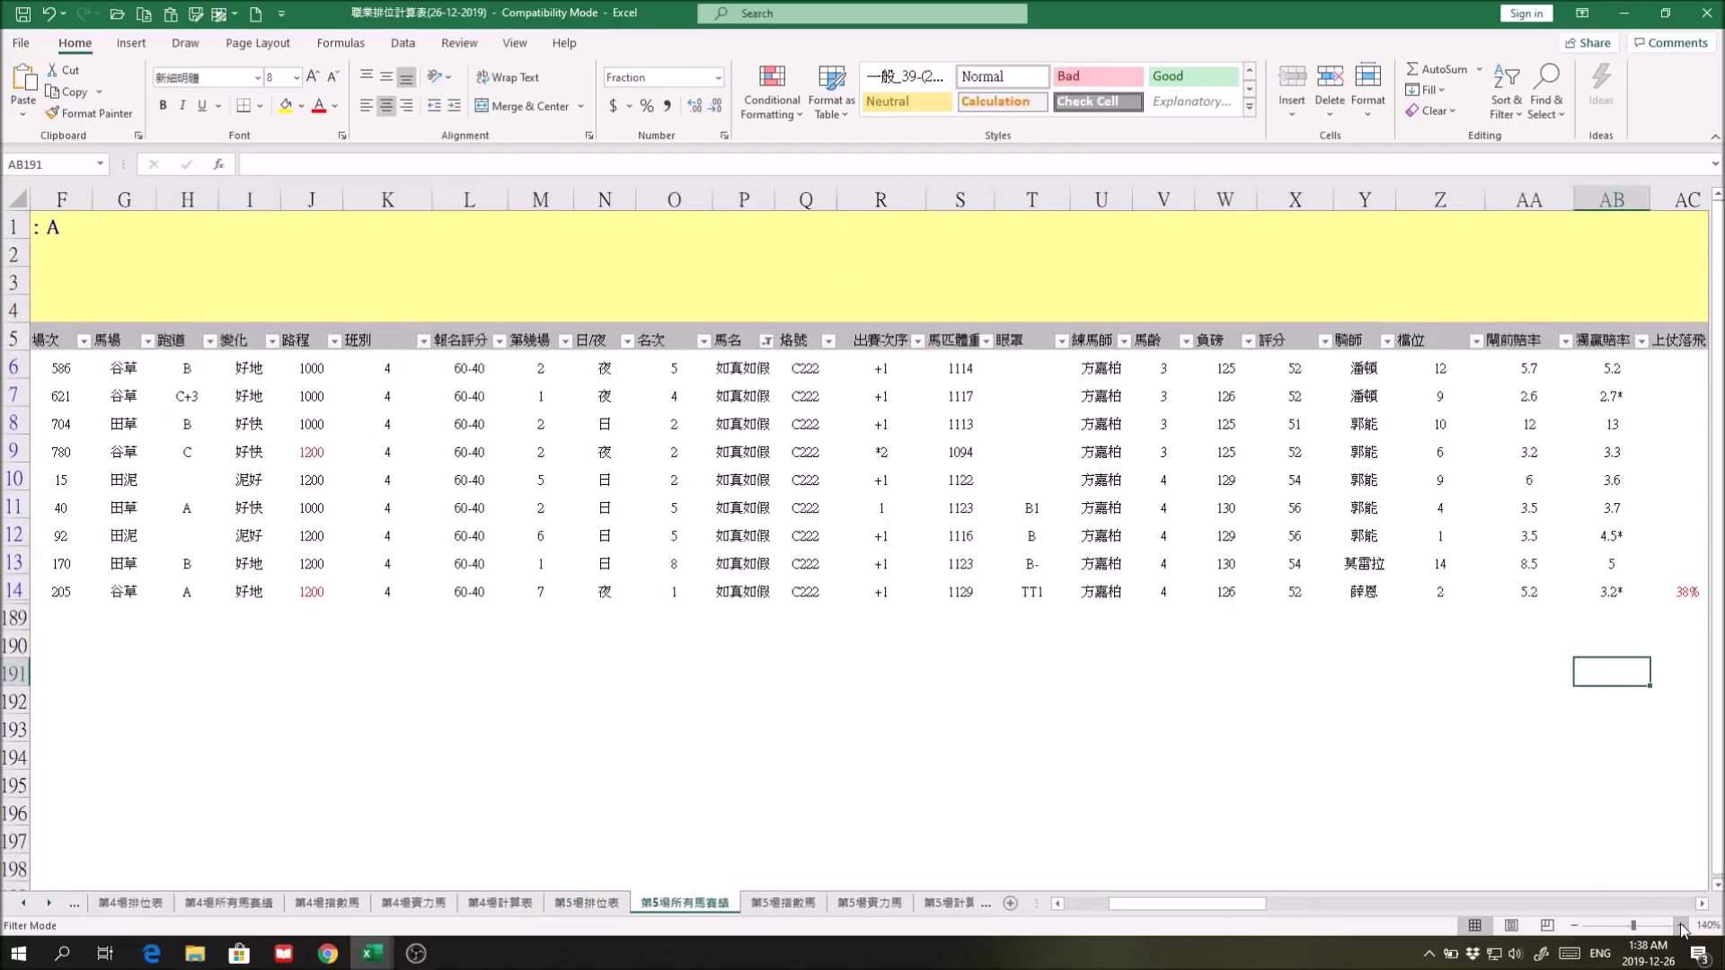
click(1682, 927)
drag(1257, 903, 1238, 912)
drag(803, 474, 825, 602)
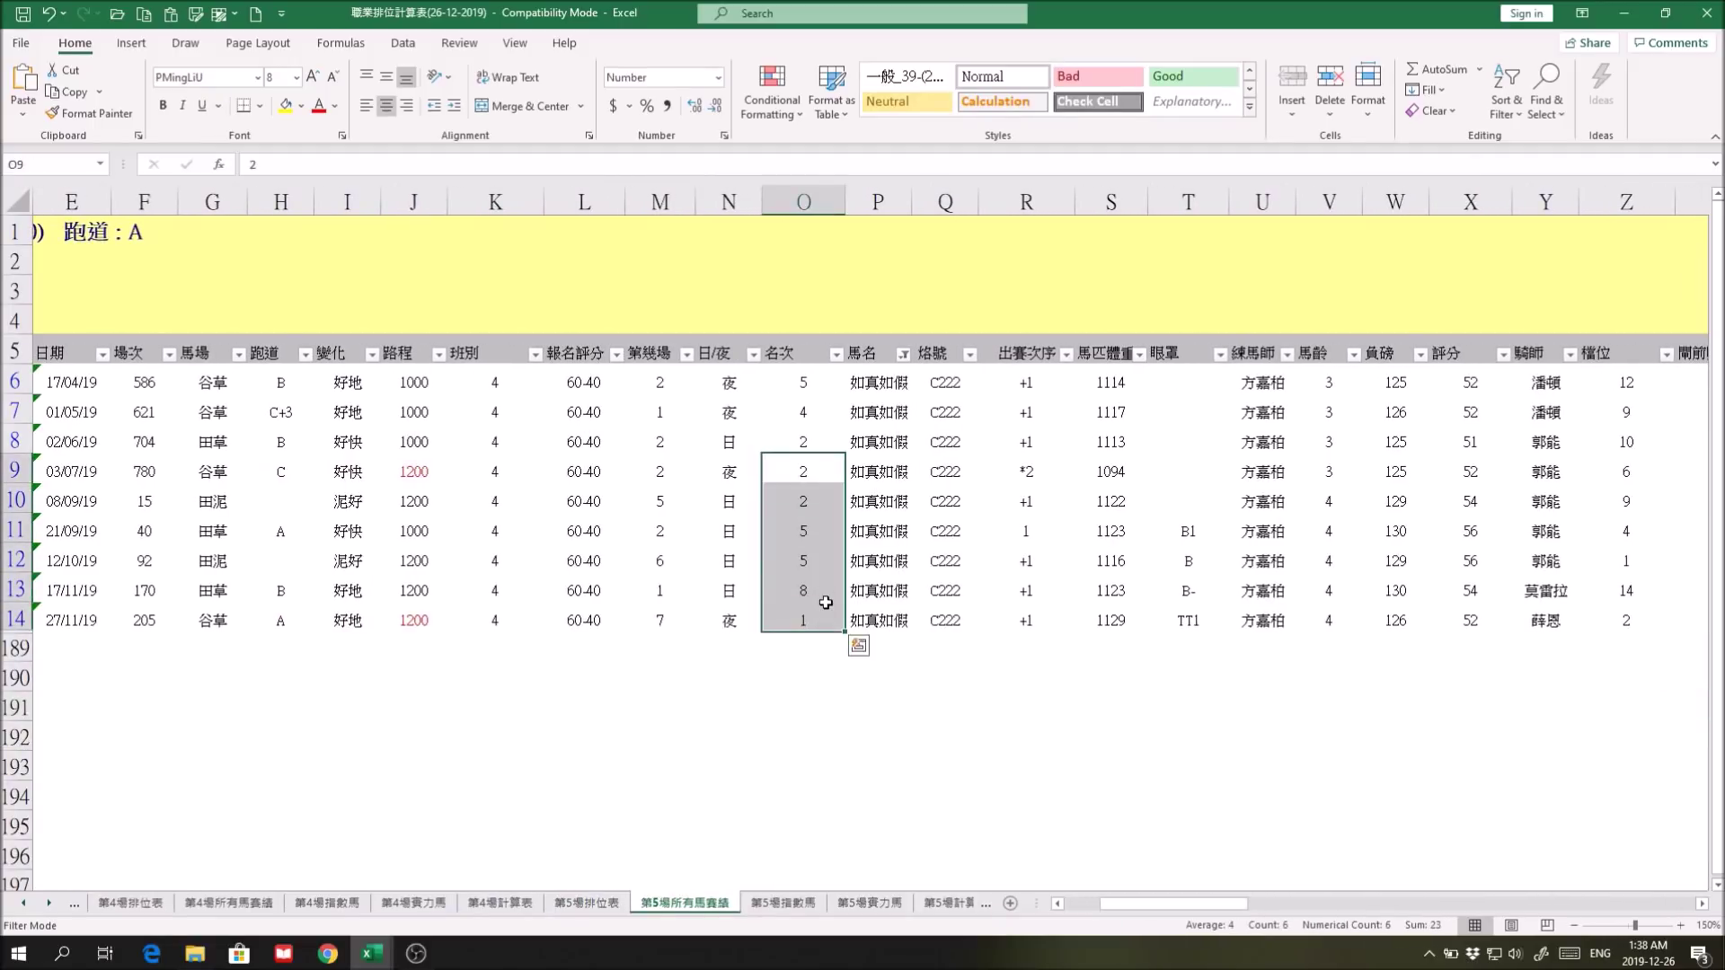
Step: Check the gear, odds drop and running positions of 如真如假's 27/11/19 race in row 14
click(1201, 620)
drag(1223, 905, 1320, 916)
scroll(914, 618, right, 1)
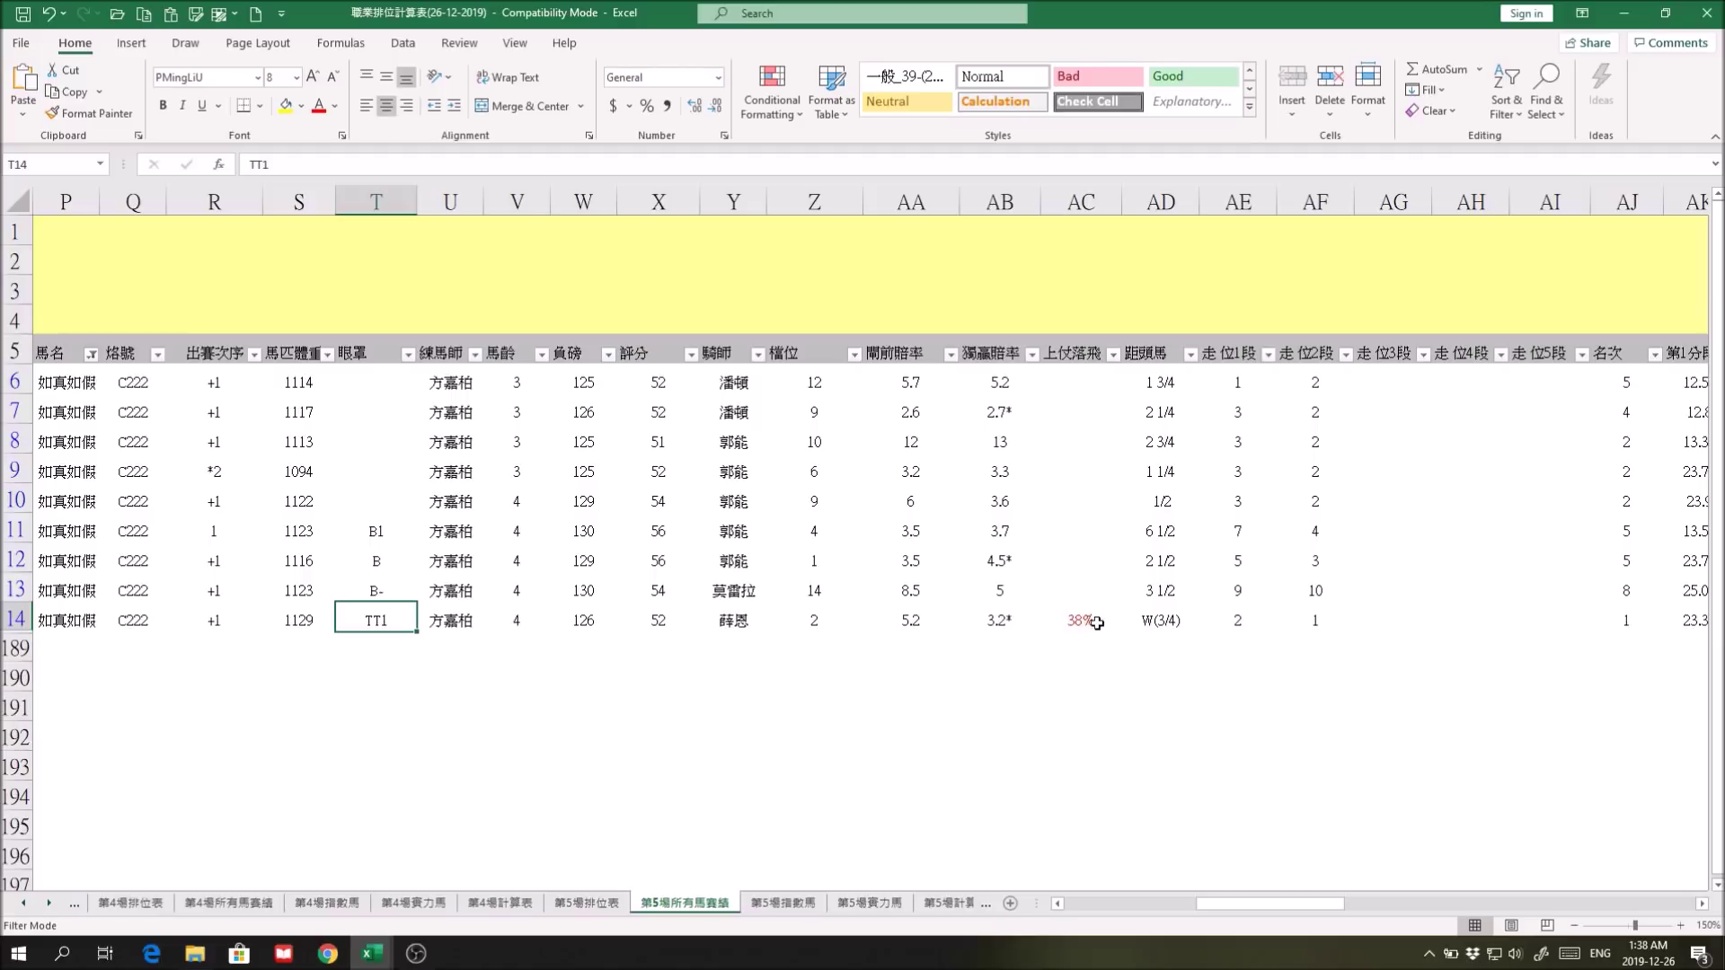
drag(1313, 902, 1175, 903)
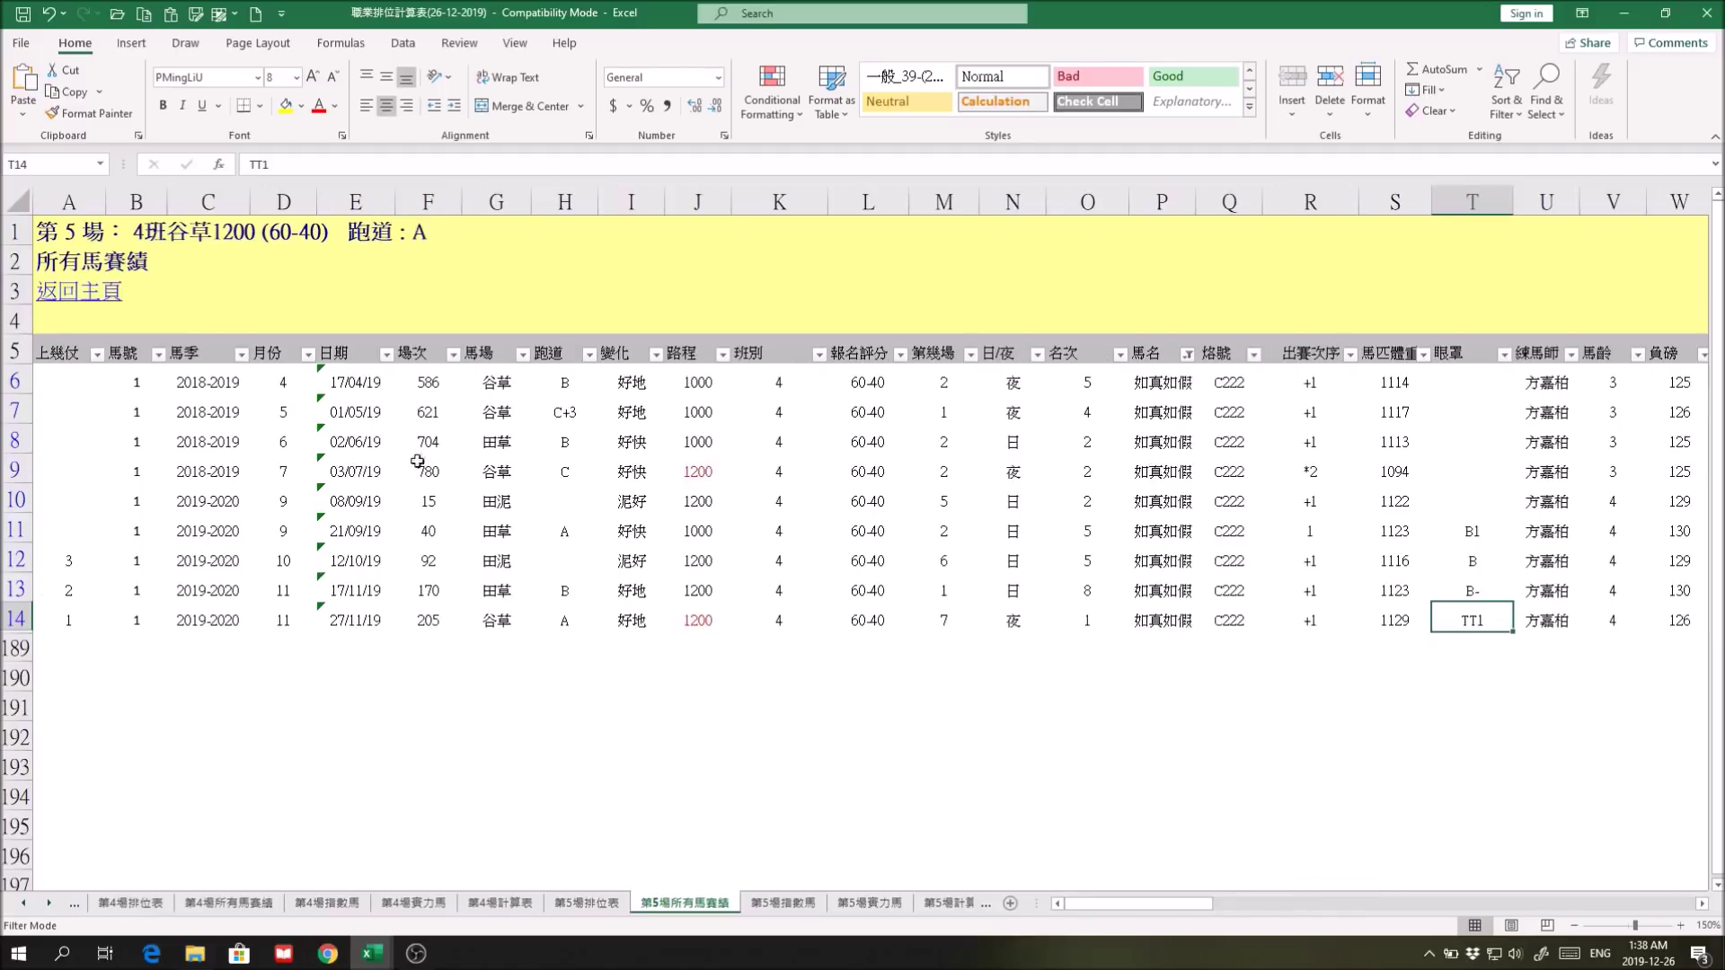
Step: Open race 6's 排位表 from the main page and colour number 10 太陽戰馬's number and name red
click(86, 304)
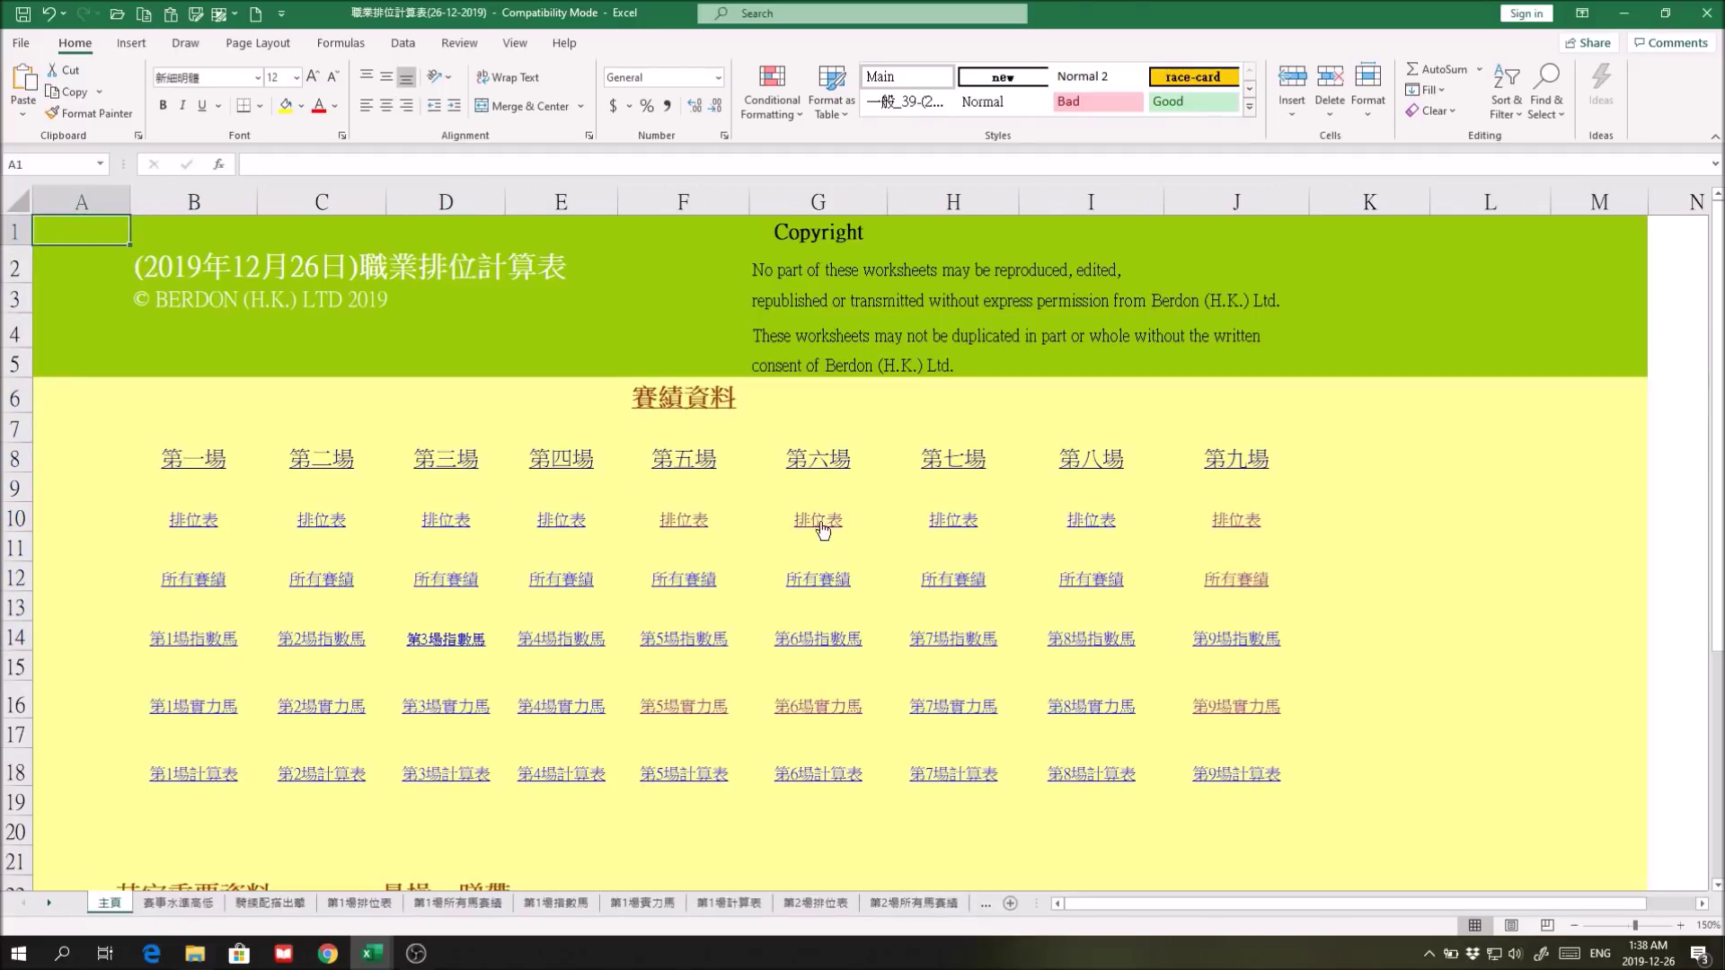
click(820, 530)
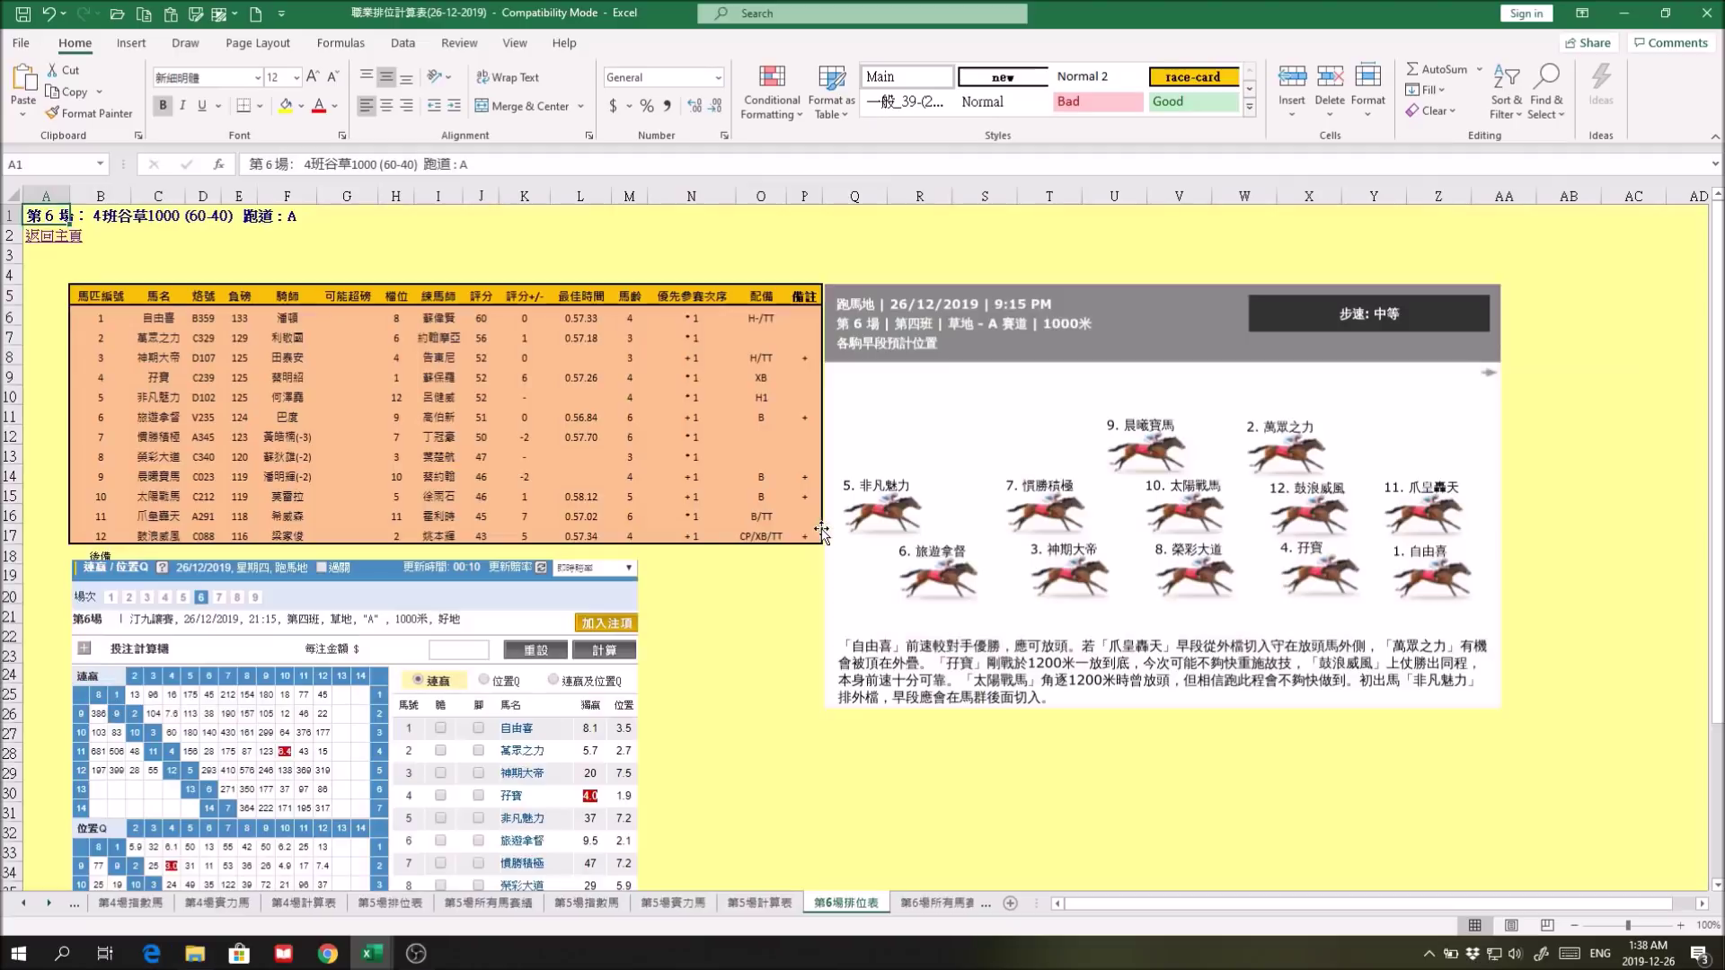
click(1680, 925)
click(1680, 925)
click(1679, 926)
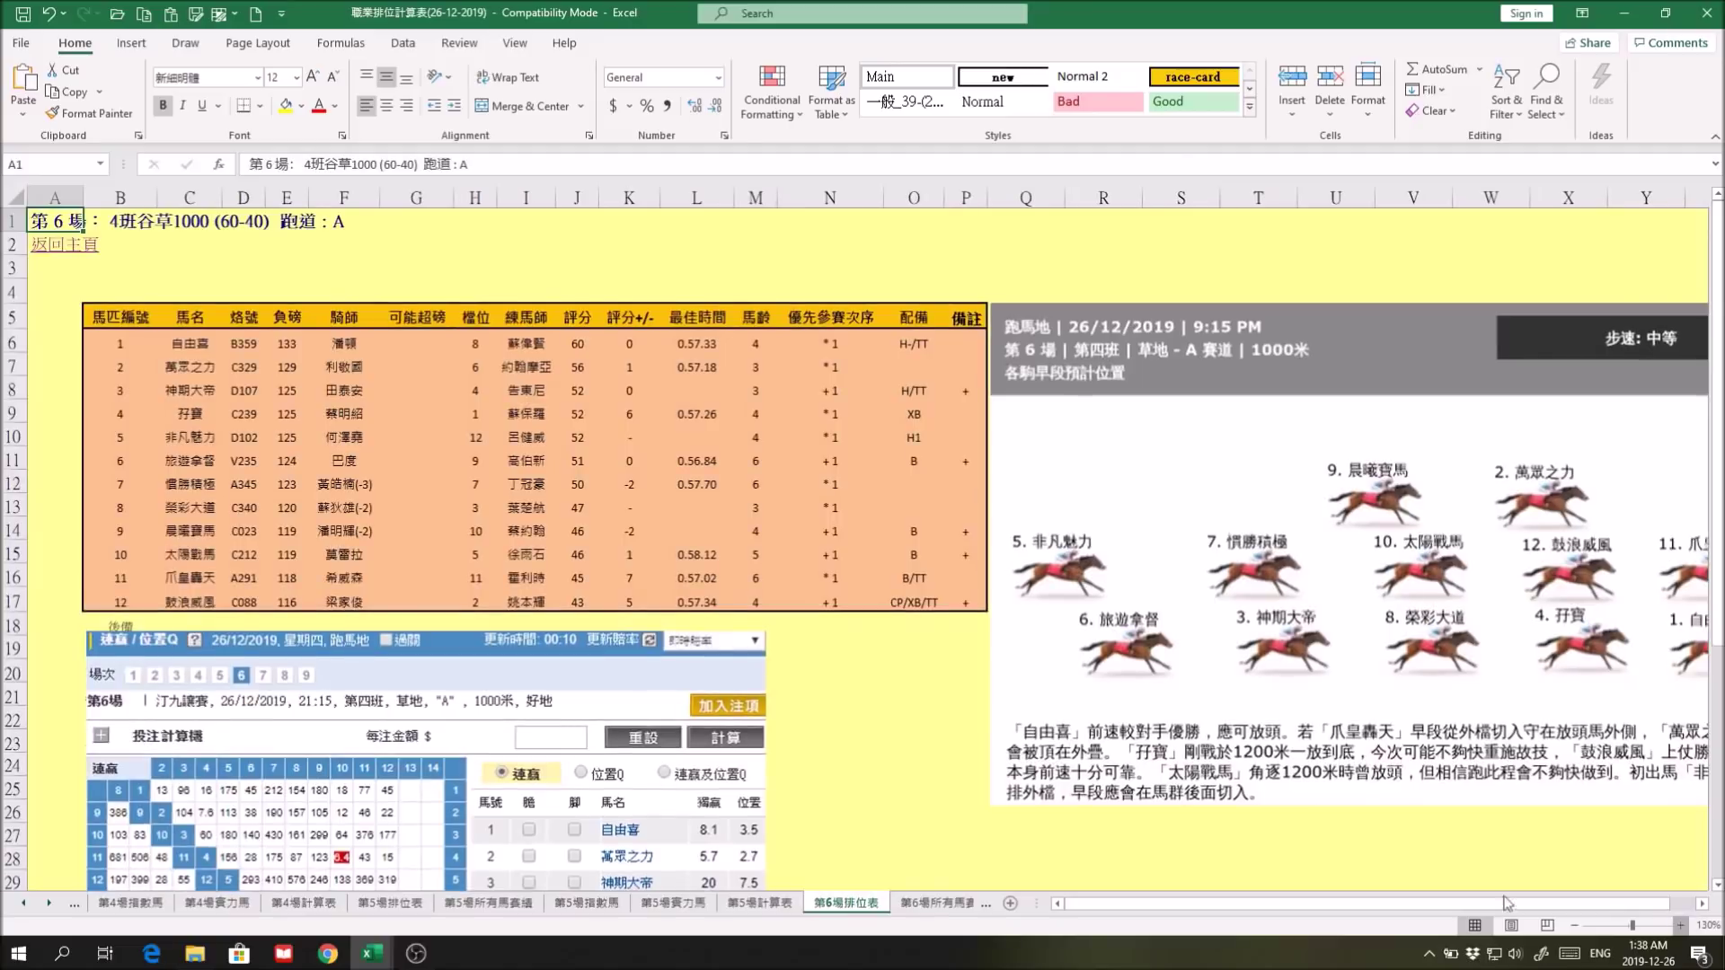
drag(135, 594, 207, 592)
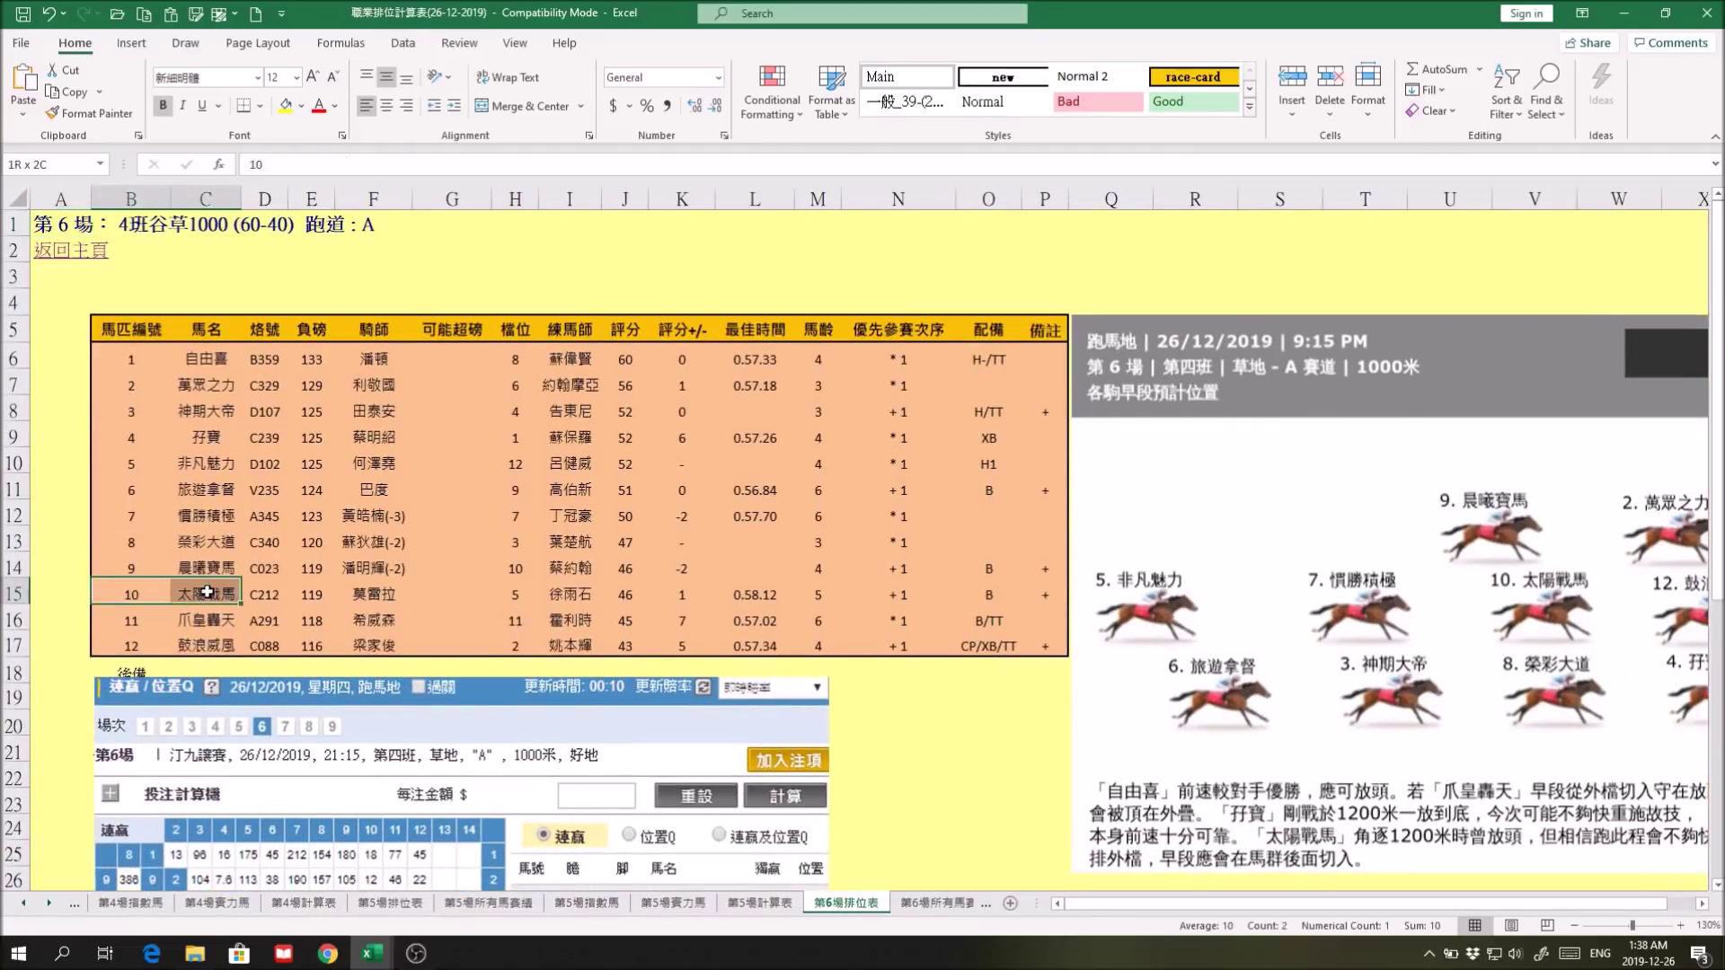
click(318, 106)
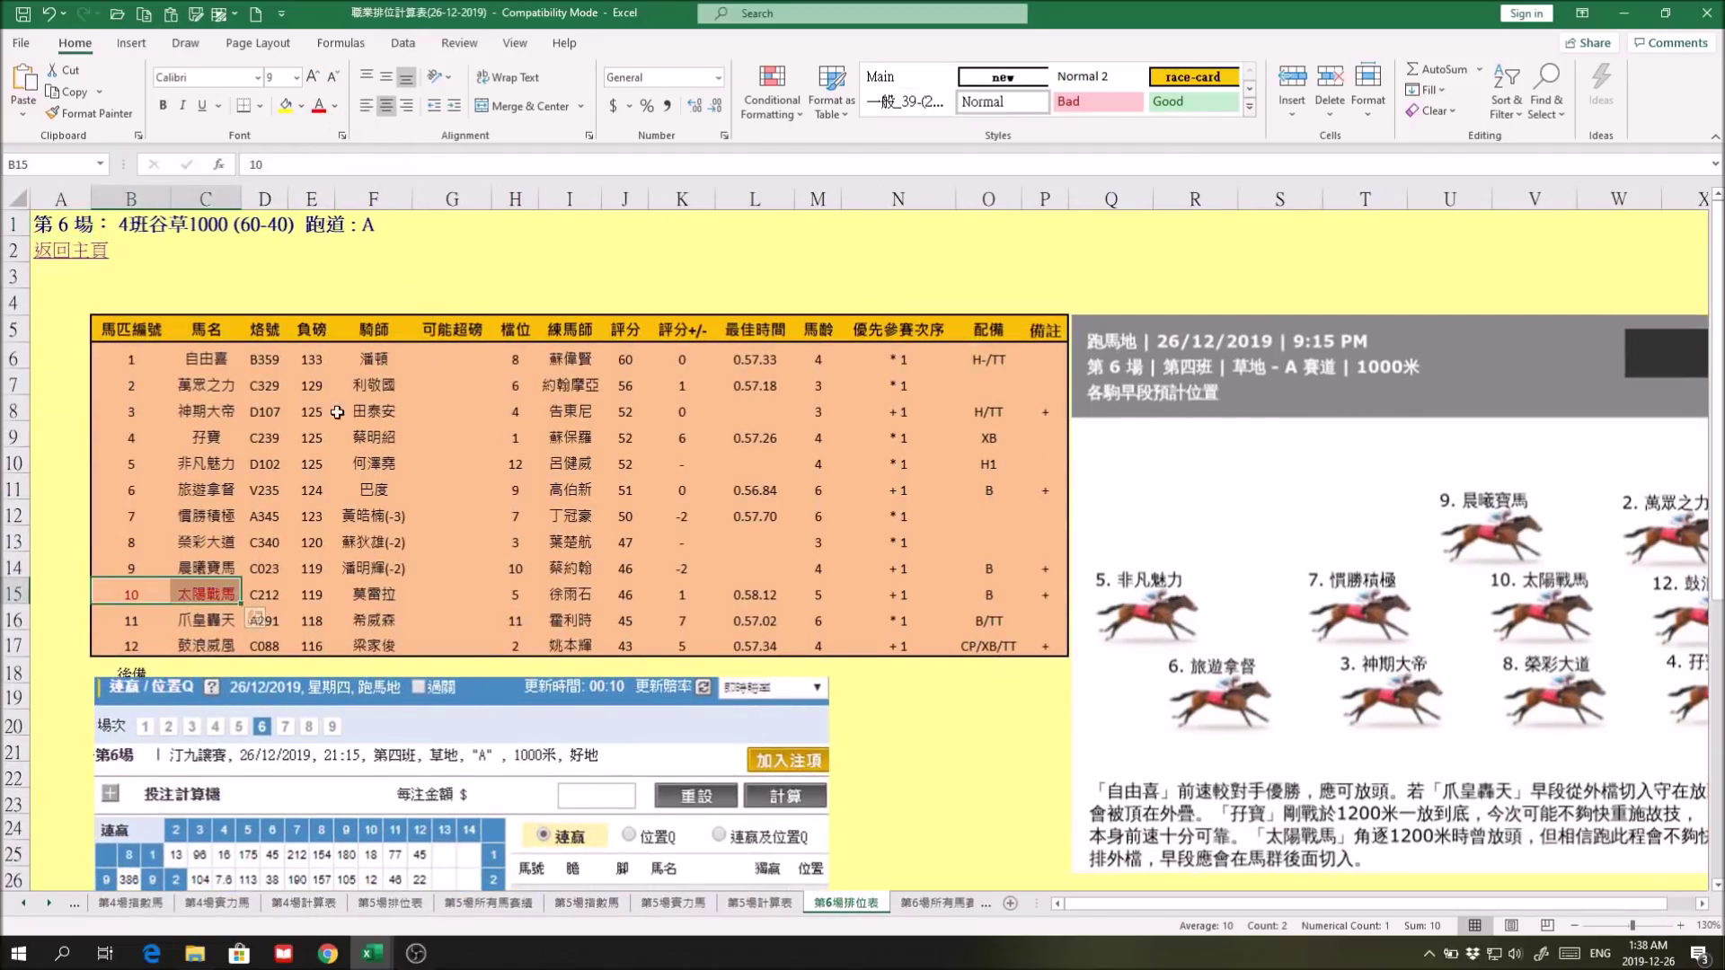
Step: Open the 第6場實力馬 sheet from the main page and view its recent top-two and top-four records
click(60, 260)
click(849, 706)
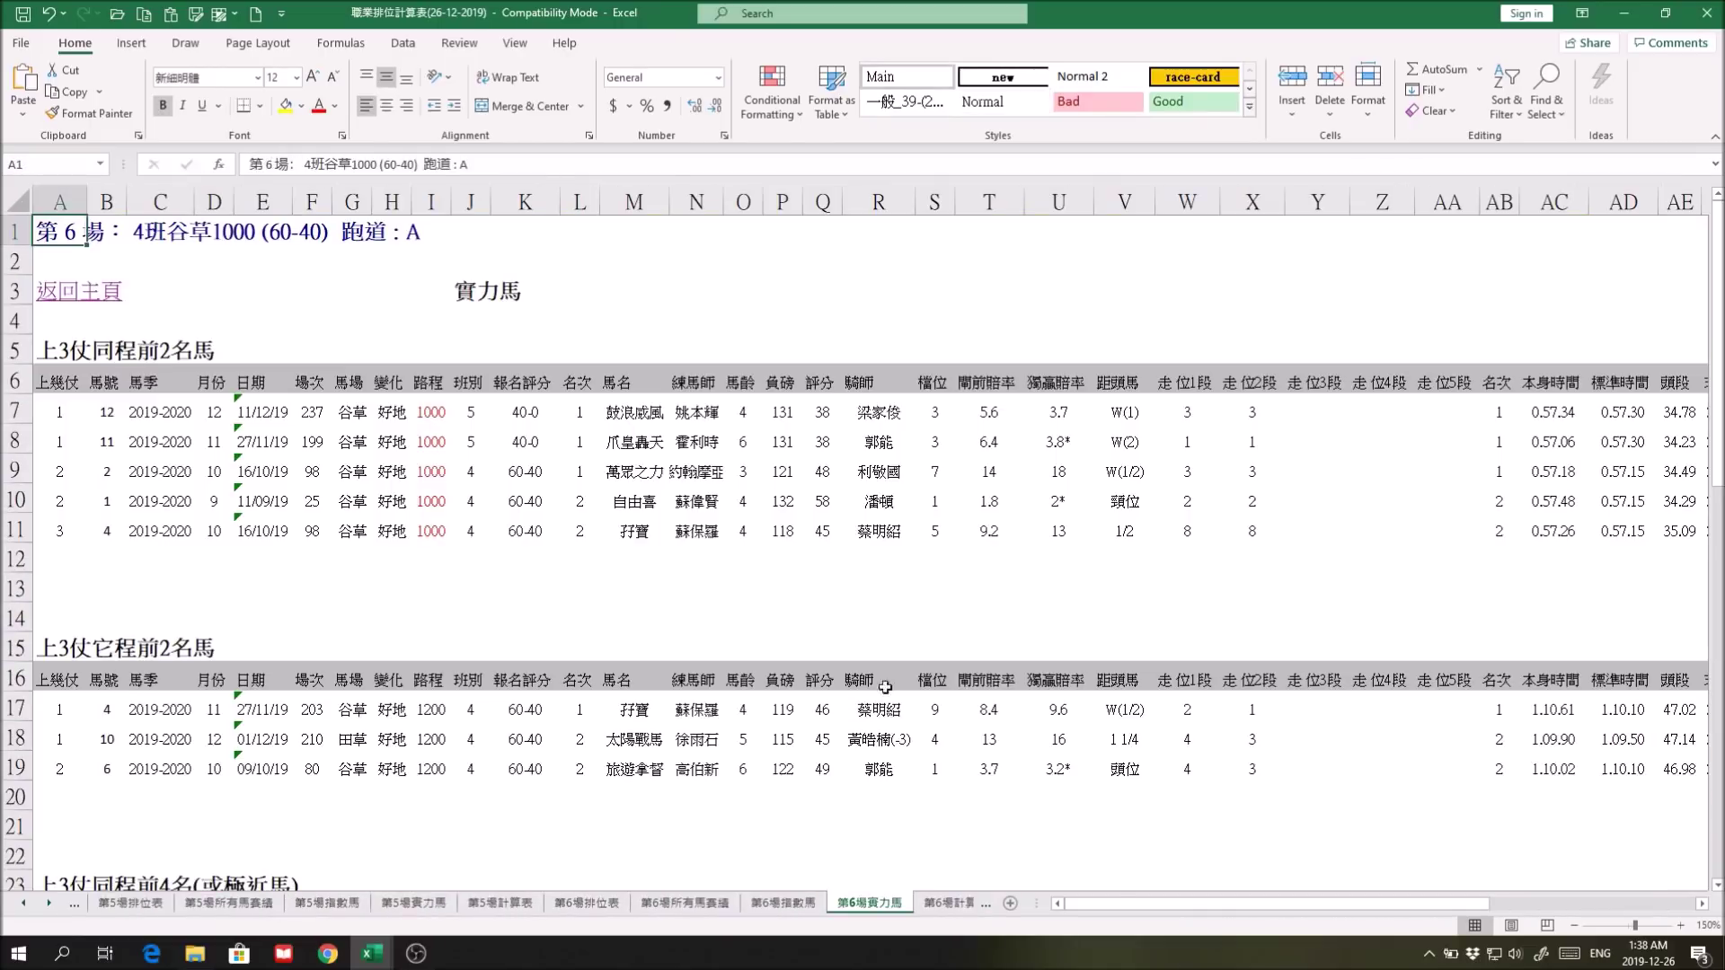
scroll(826, 628, down, 2)
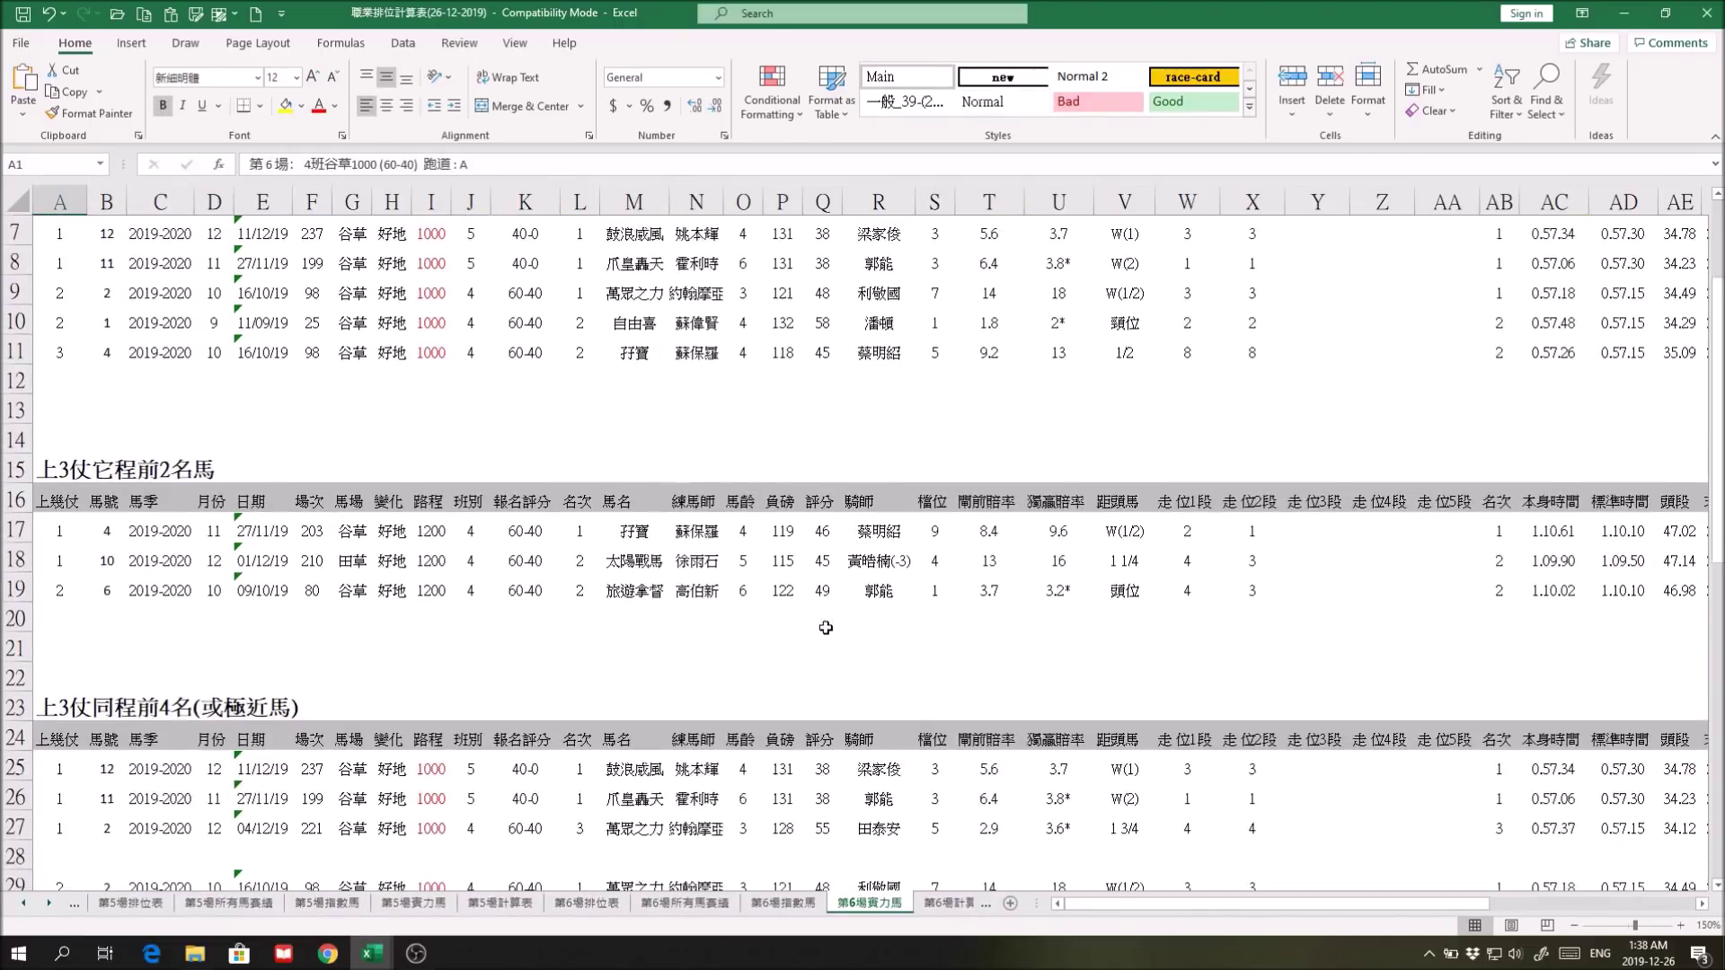
Step: Examine 鼓浪威風 and 爪皇轟天 in rows 25 and 26 of the 上3仗同程前4名 section, including their race class
scroll(825, 628, down, 3)
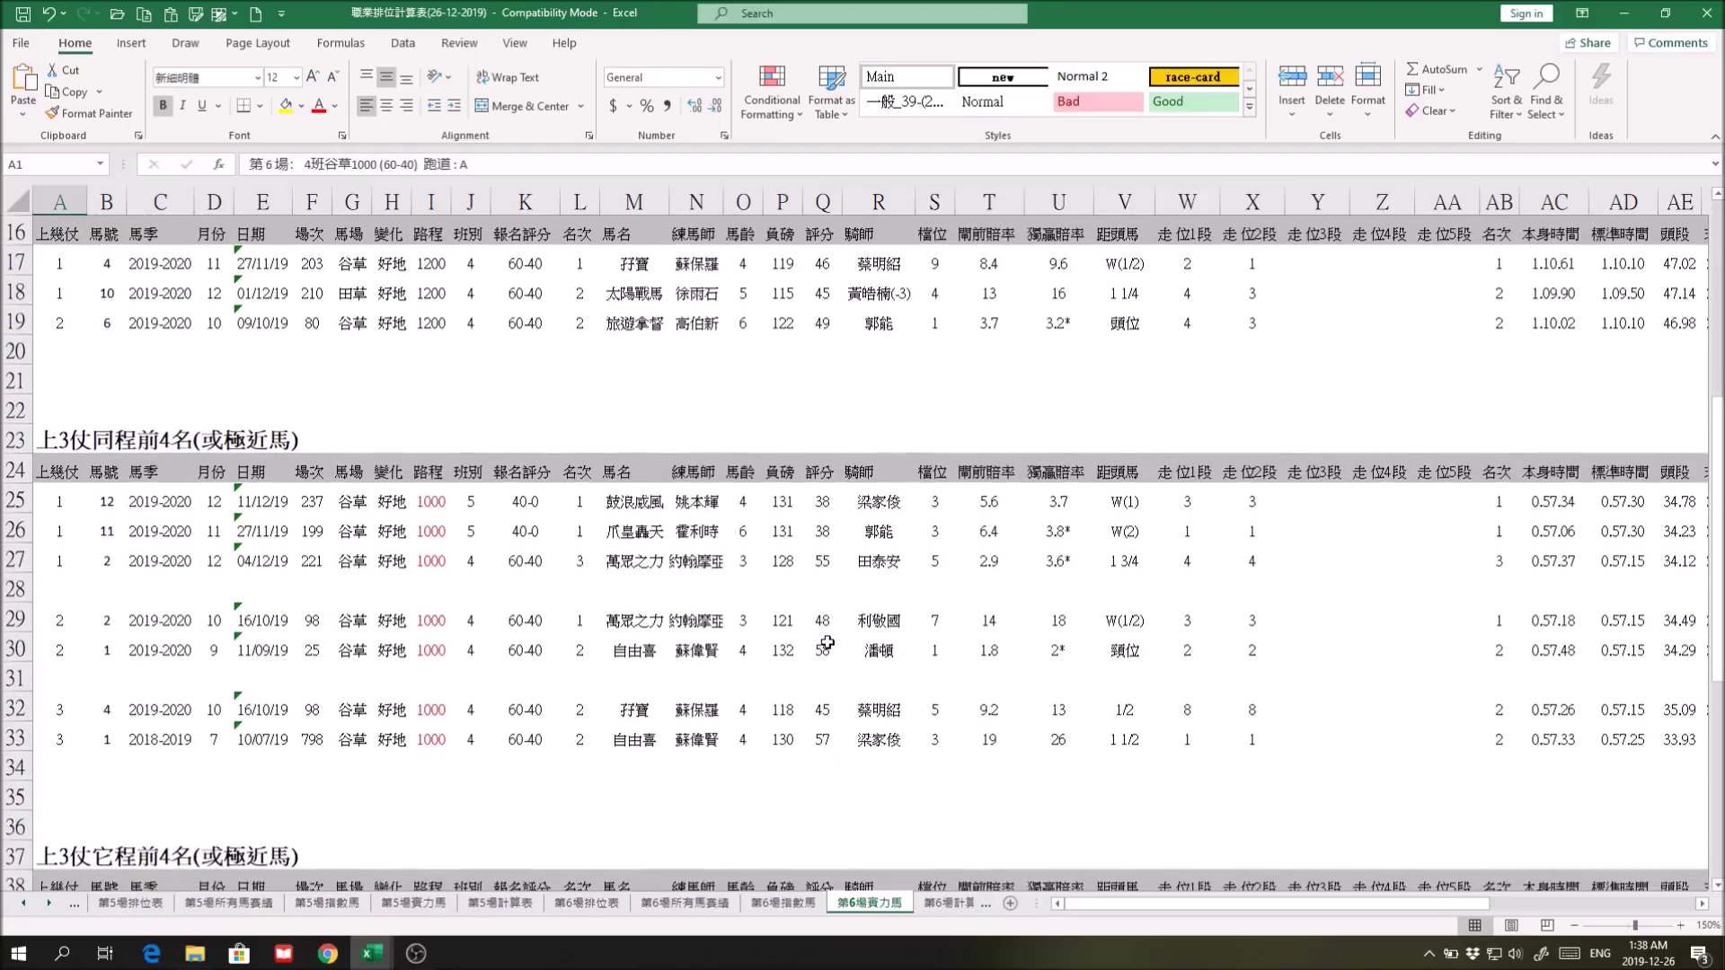
click(631, 503)
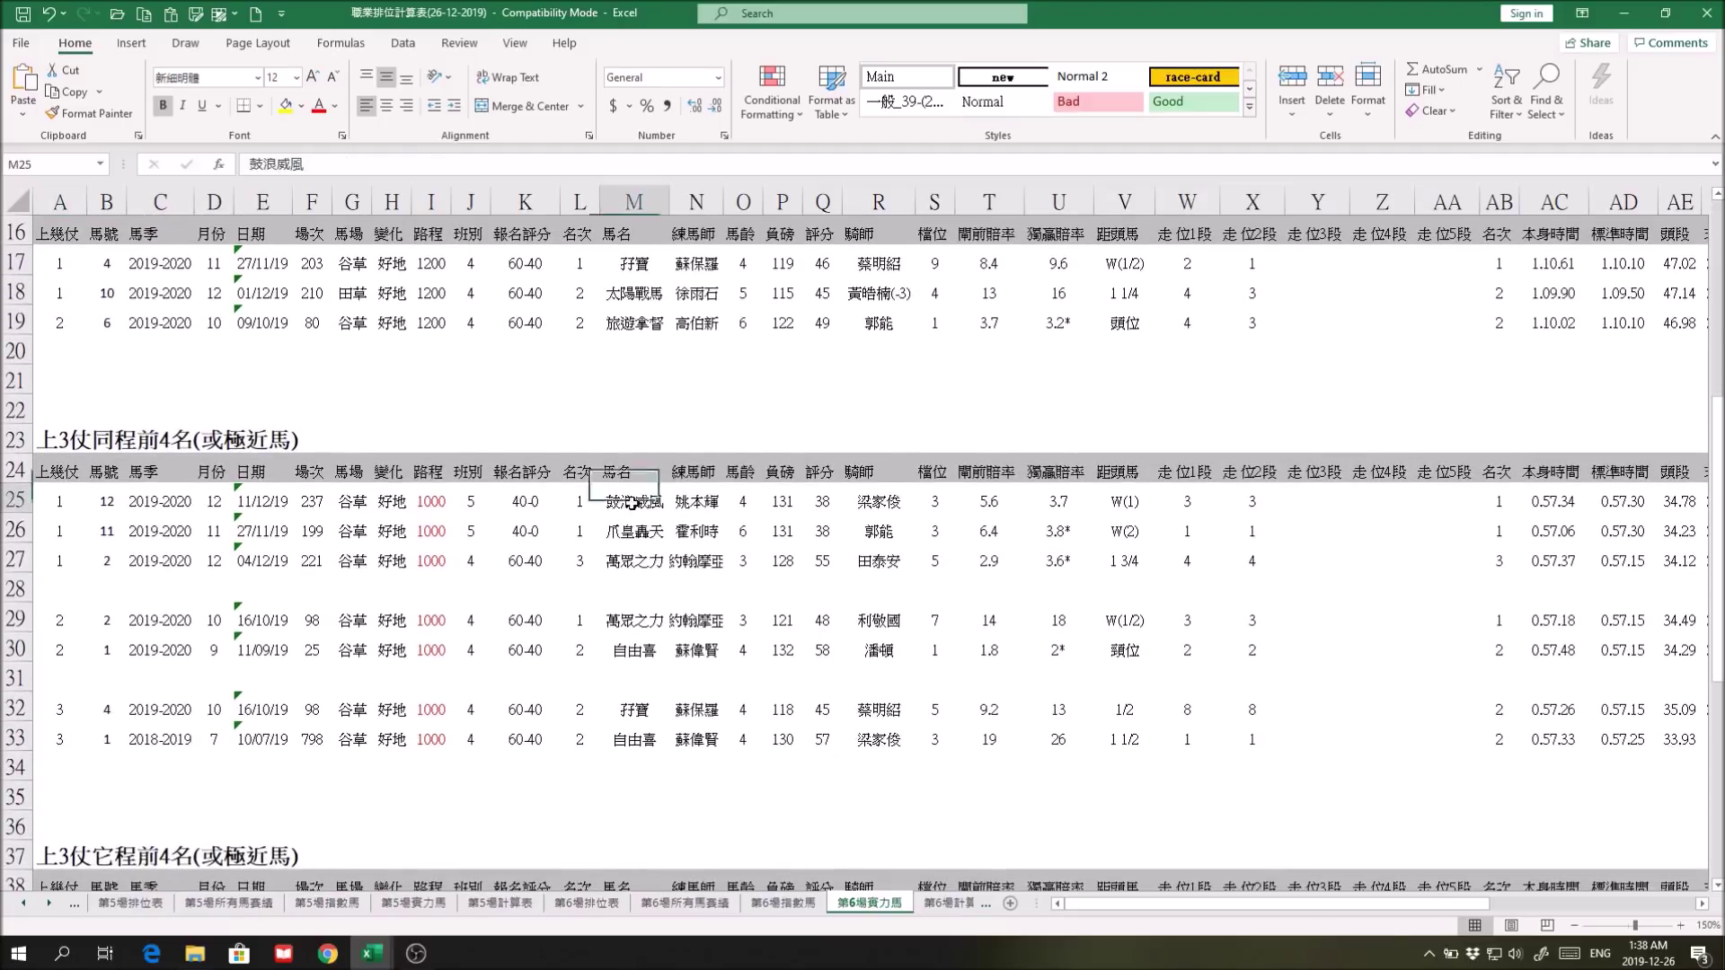
click(654, 532)
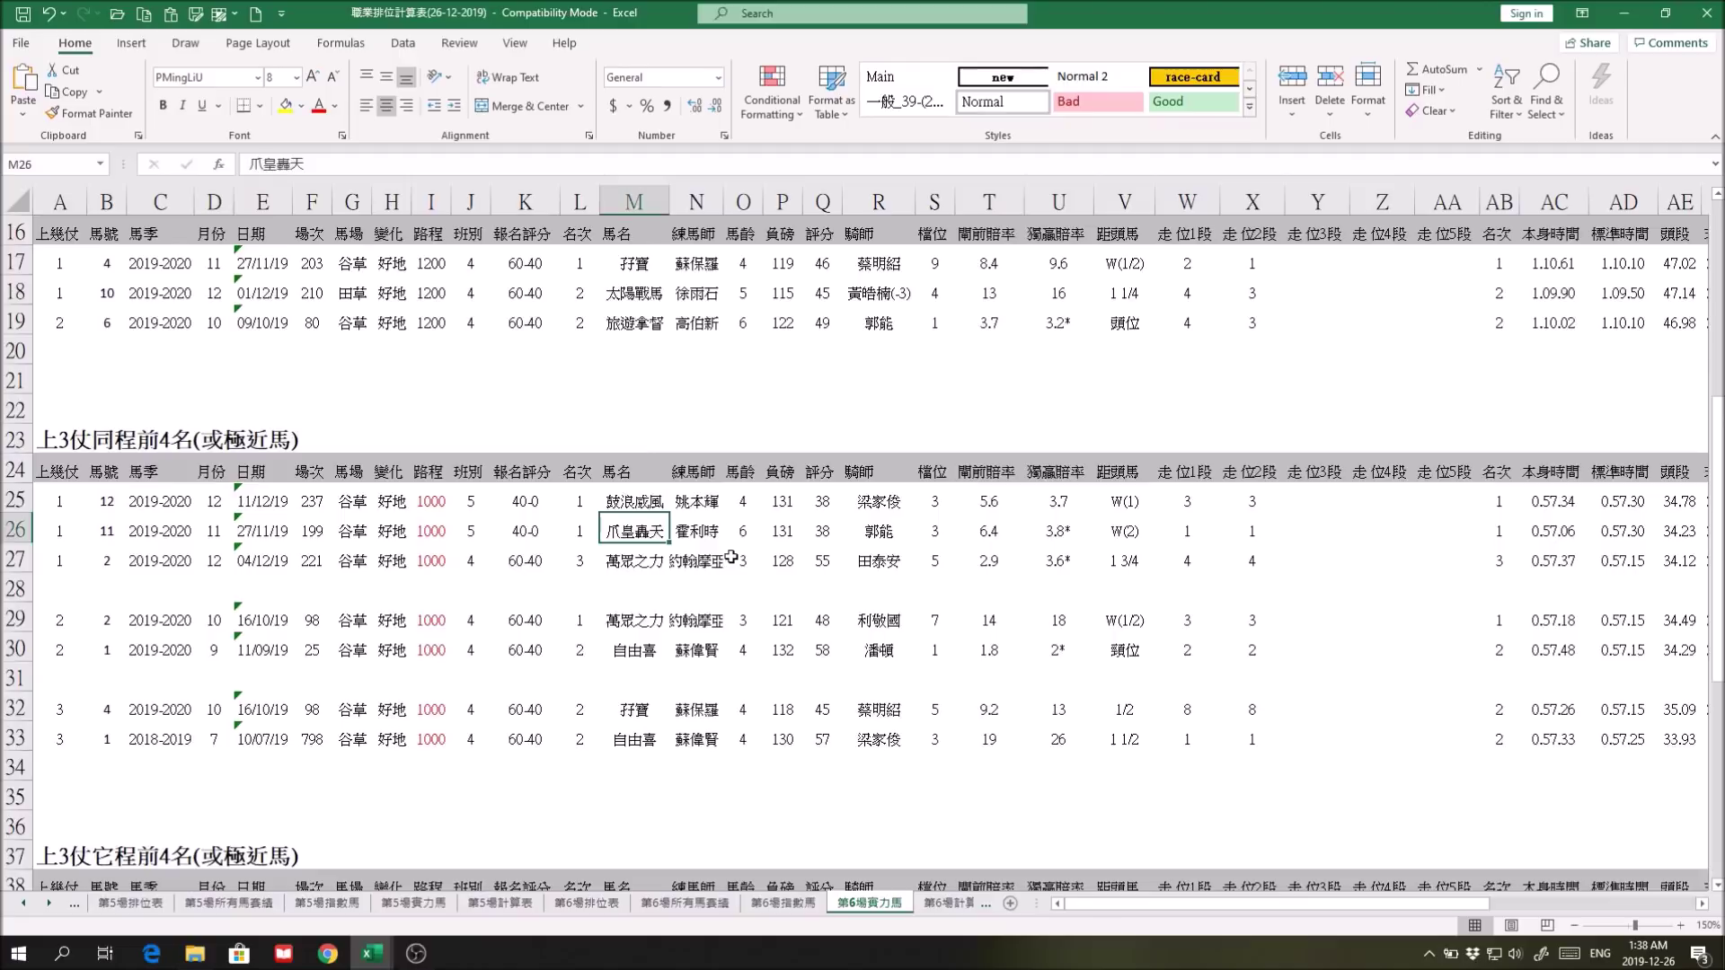
click(470, 502)
drag(490, 516, 490, 537)
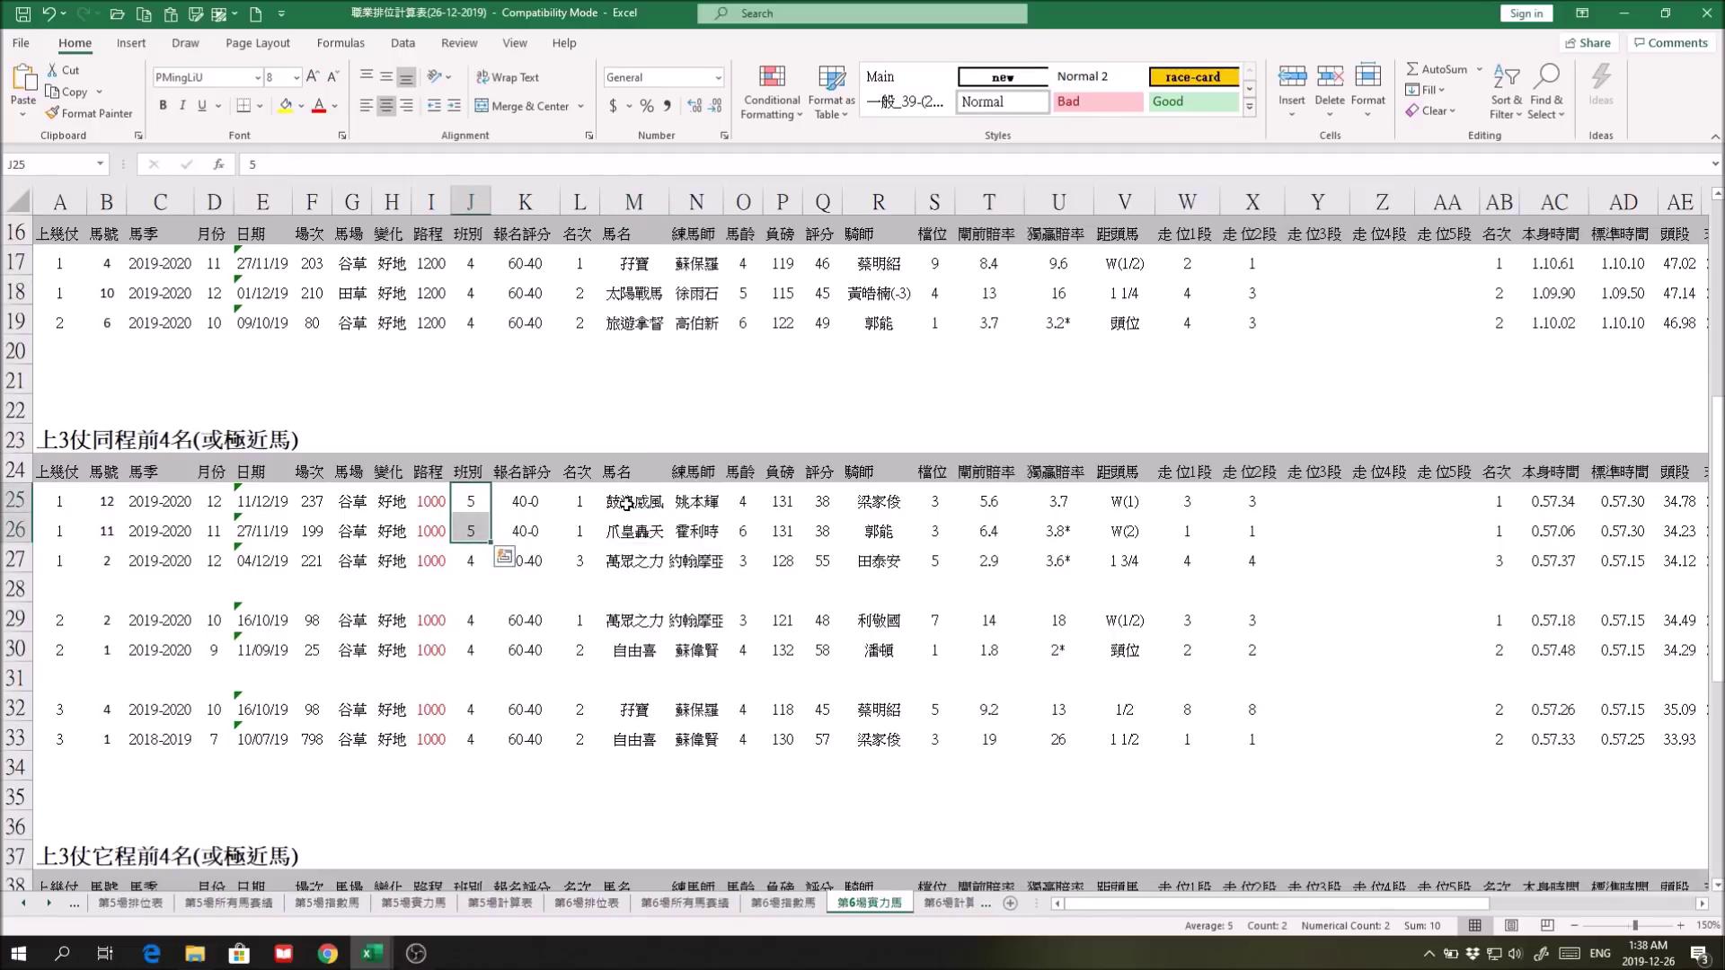
Step: Check 萬眾之力's record in row 27, including its draw, odds, running positions and today's draw
click(635, 554)
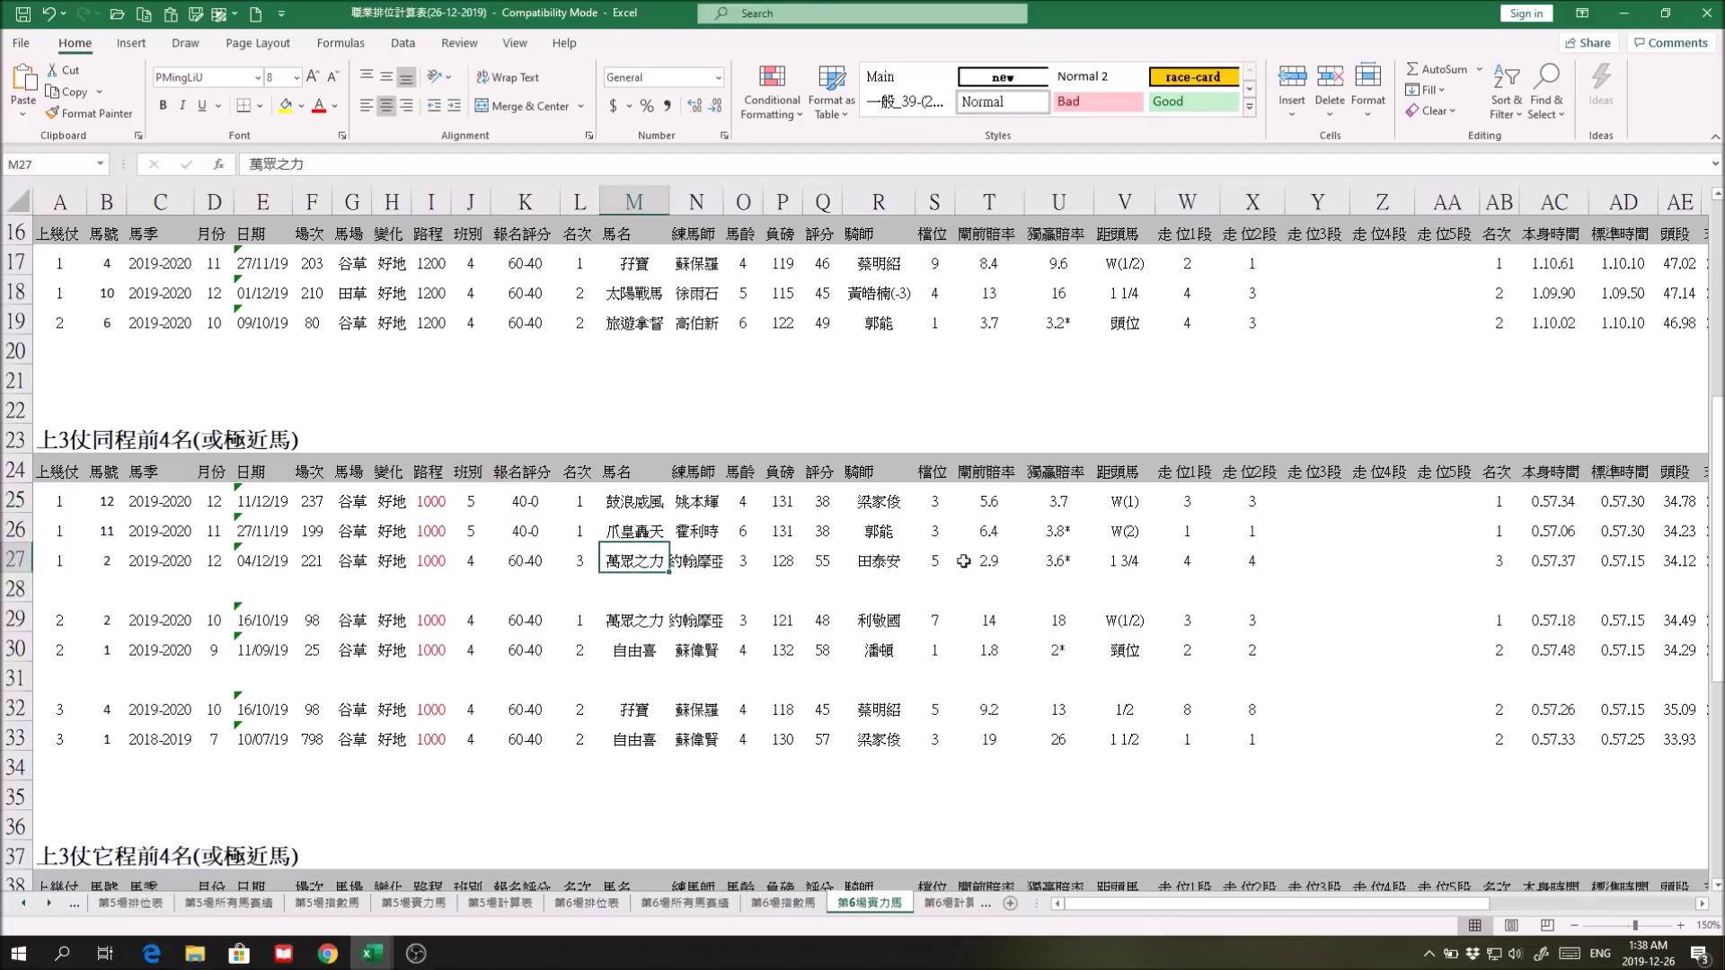
click(934, 560)
drag(1473, 903, 1556, 902)
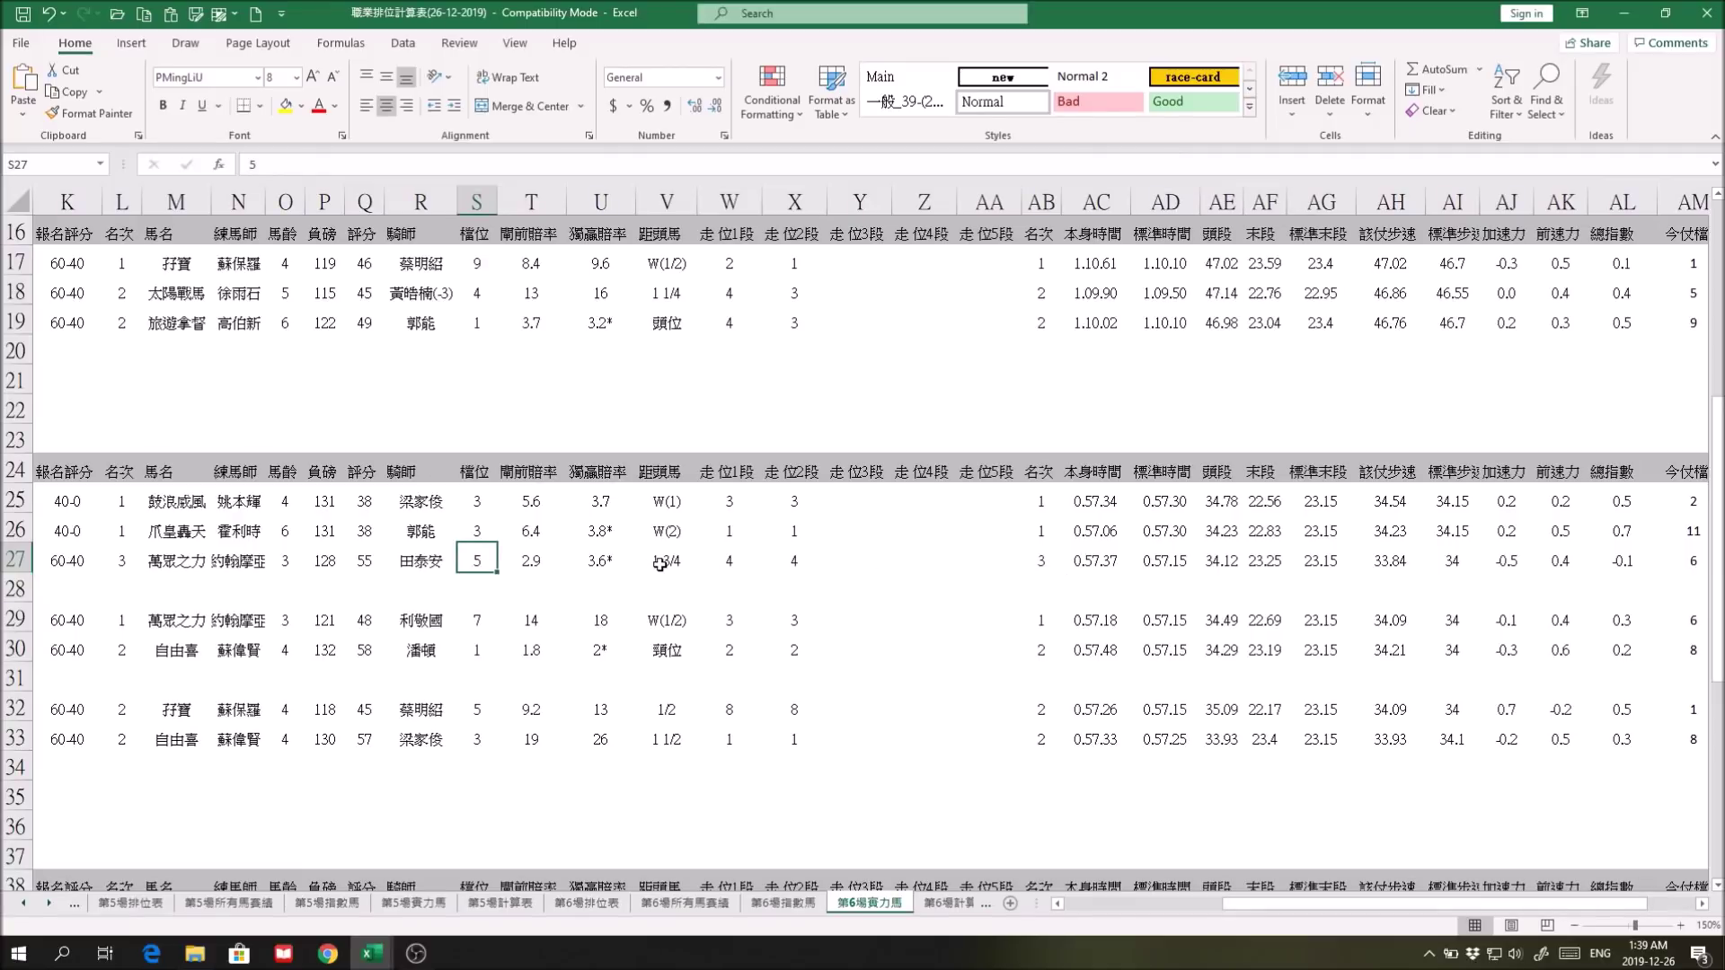
drag(1345, 902, 1166, 913)
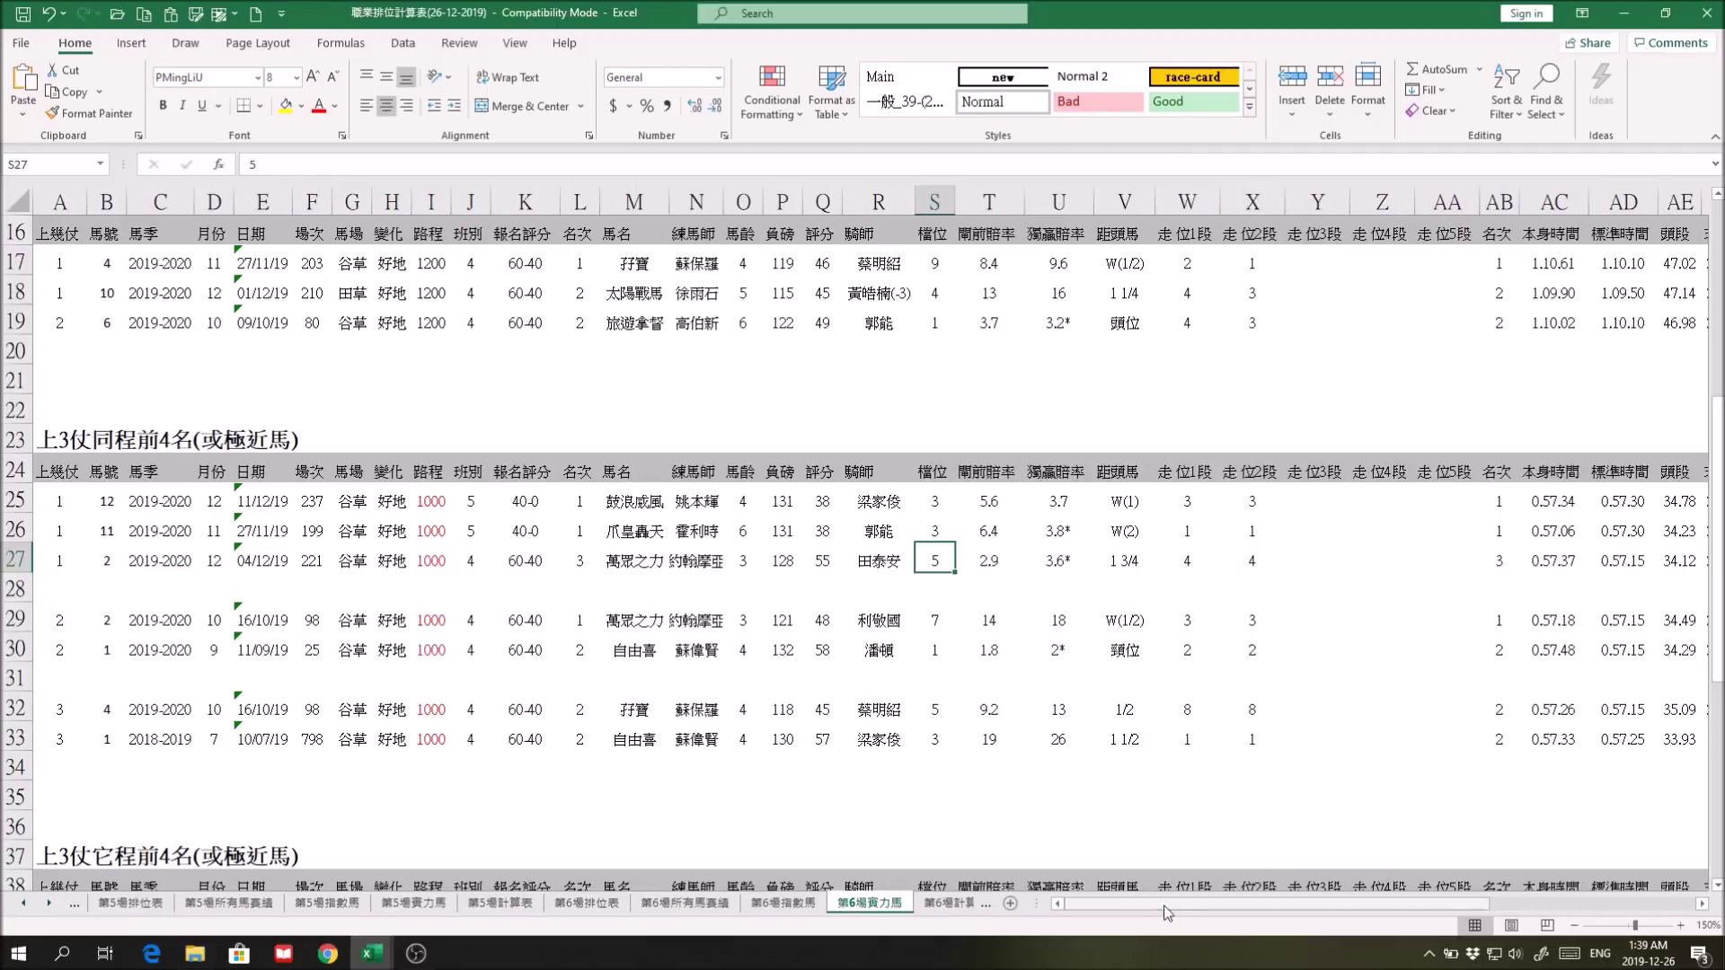
Step: Compare the horses in rows 25 to 30 of the 上3仗同程前4名 section, including 自由喜
drag(624, 504, 628, 531)
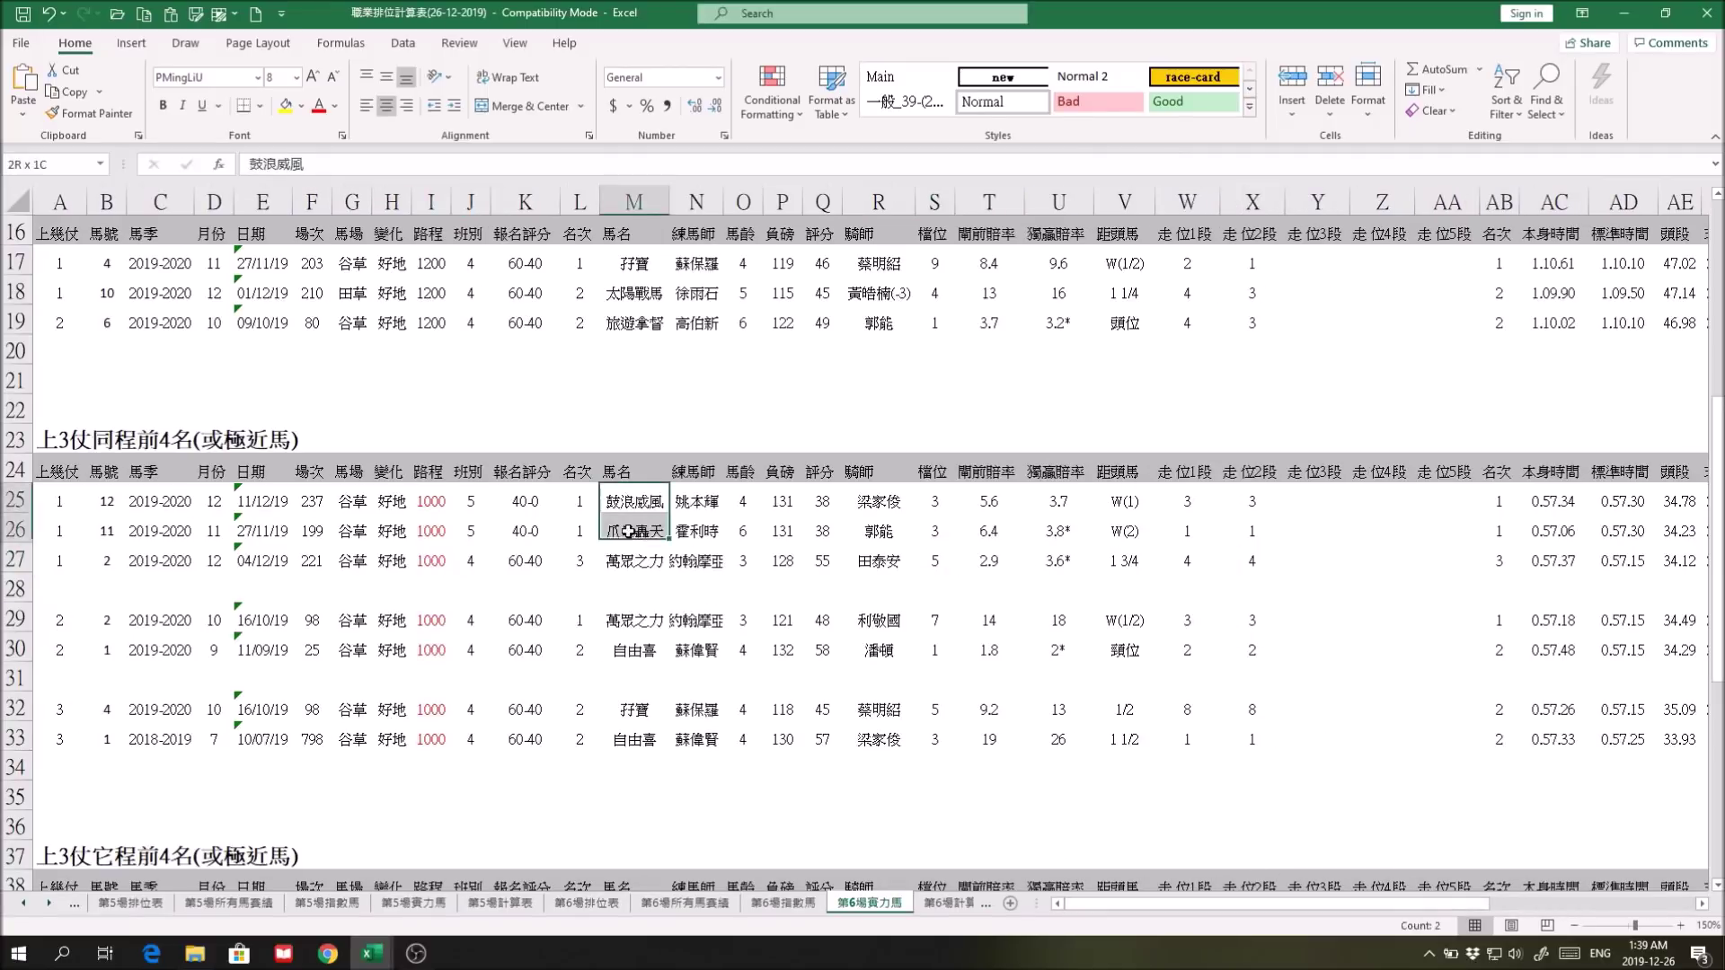
click(633, 649)
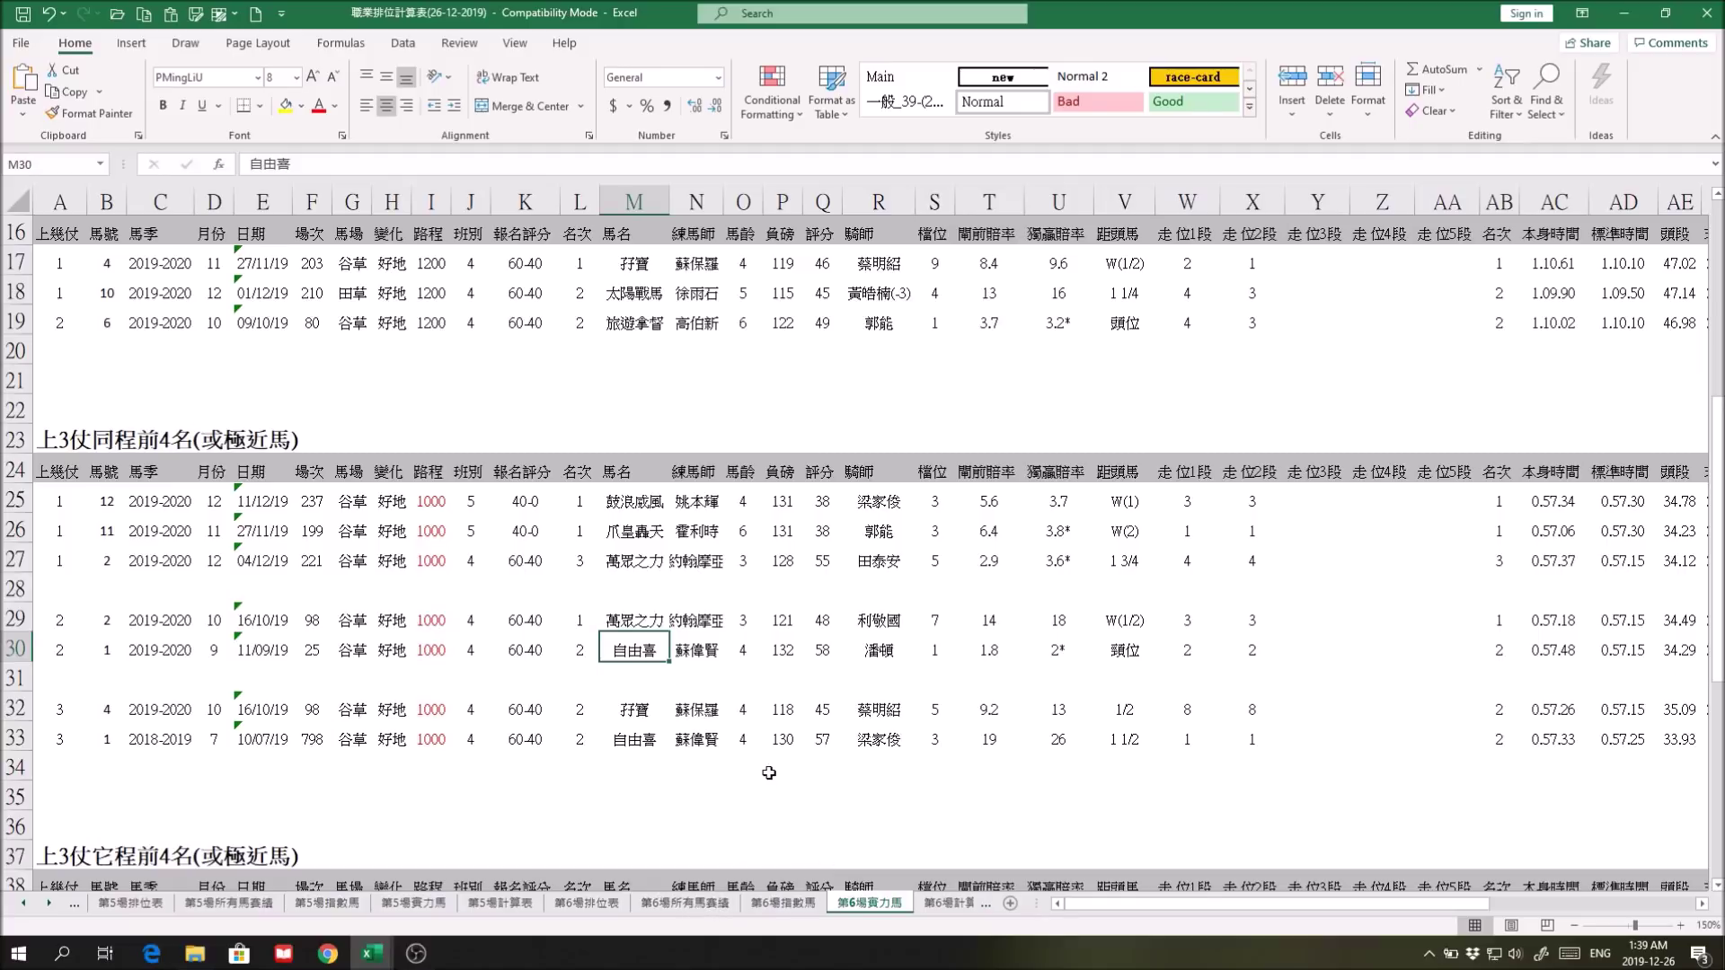
drag(608, 494, 634, 651)
drag(19, 499, 61, 648)
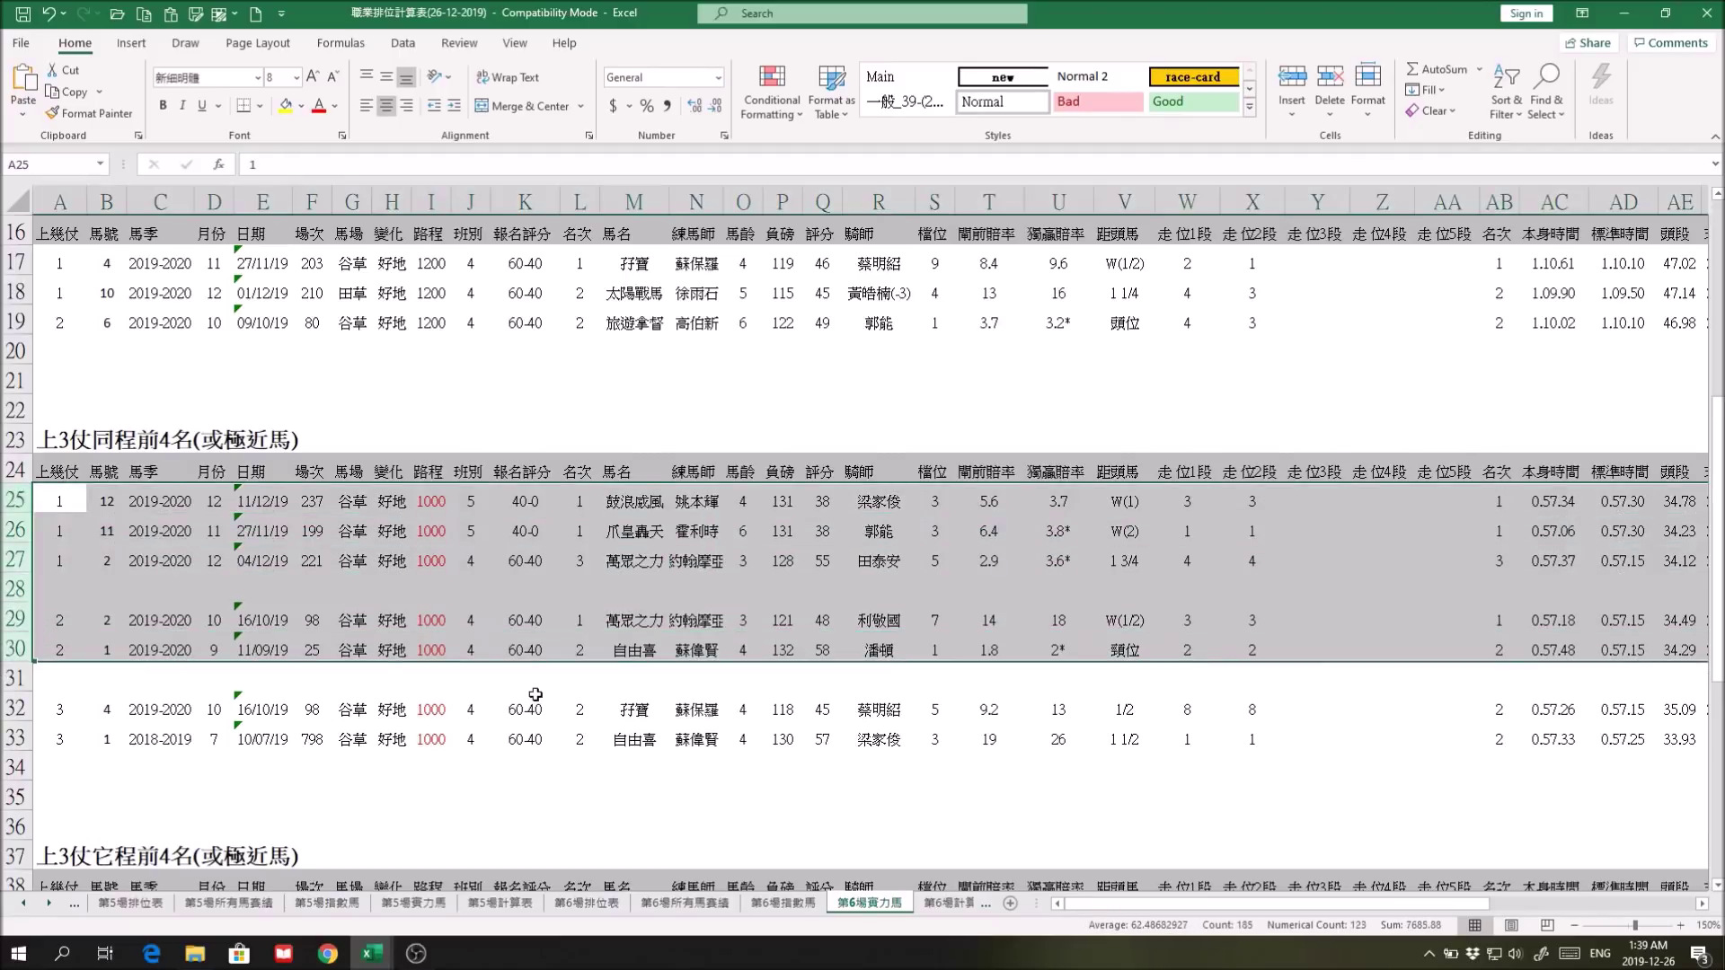
Step: Examine 孖寶 and 太陽戰馬 in rows 39 and 40 of the 上3仗它程前4名 section, including today's draws and jockeys
scroll(535, 694, down, 3)
drag(13, 645, 18, 680)
click(640, 660)
drag(640, 660, 639, 684)
key(ctrl+c)
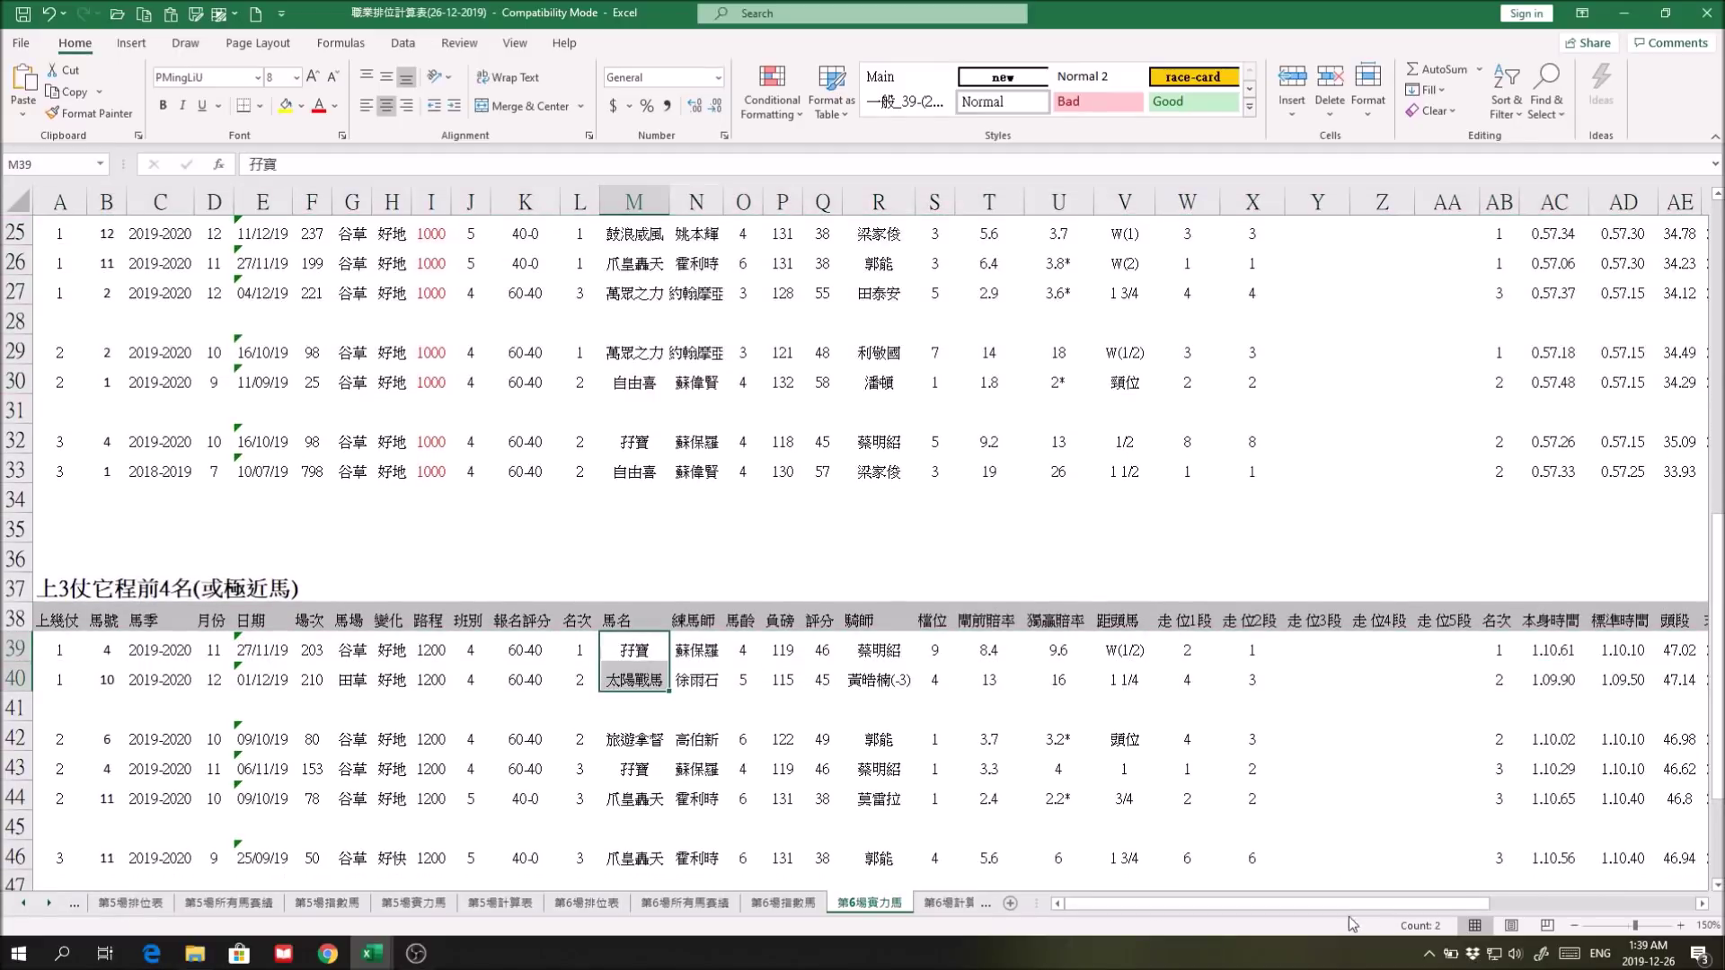
drag(1392, 905, 1441, 905)
key(ctrl+v)
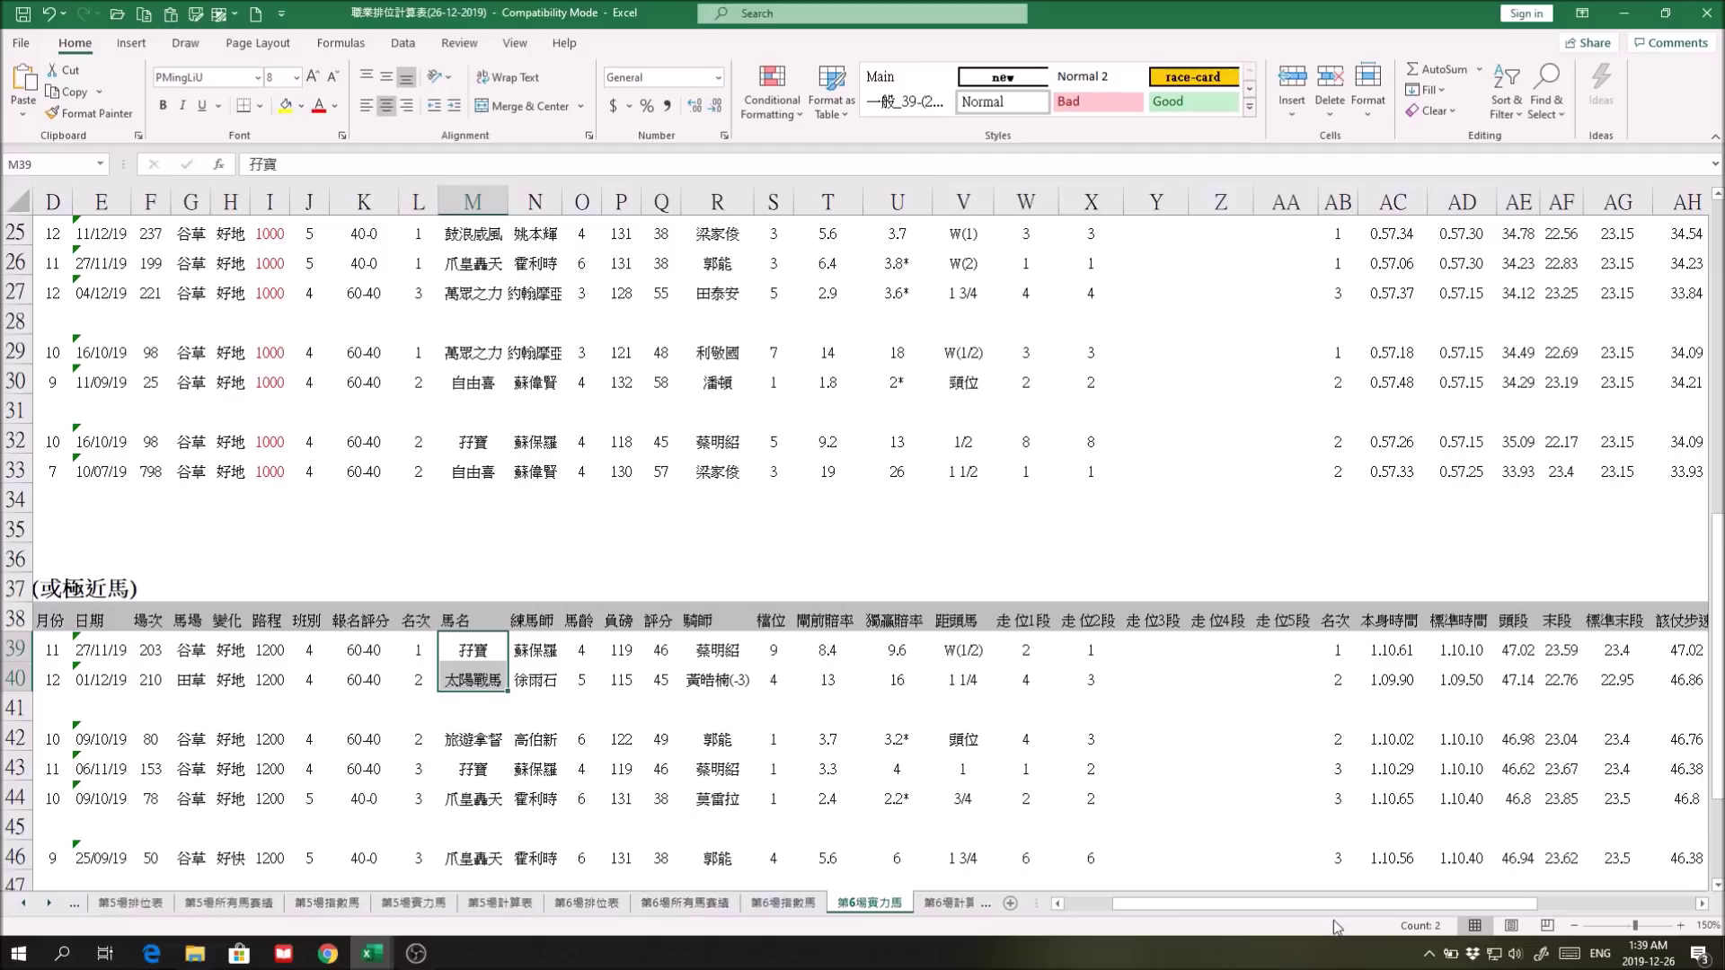
drag(1400, 907, 1701, 914)
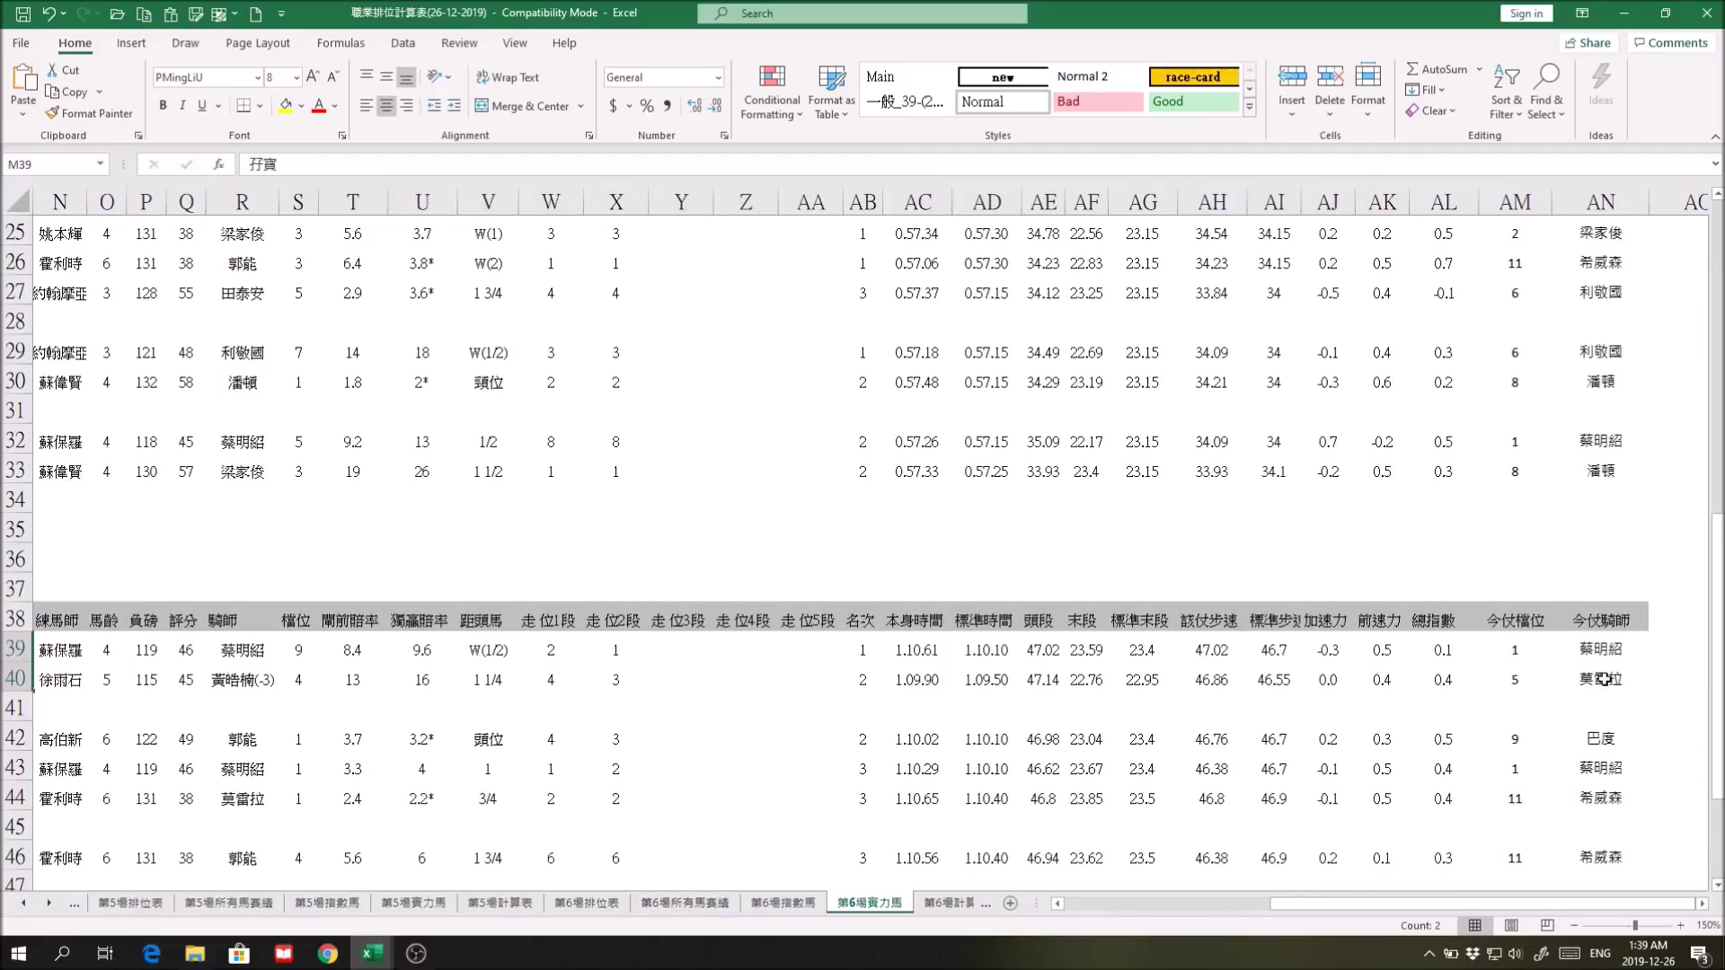
drag(1518, 907, 1161, 905)
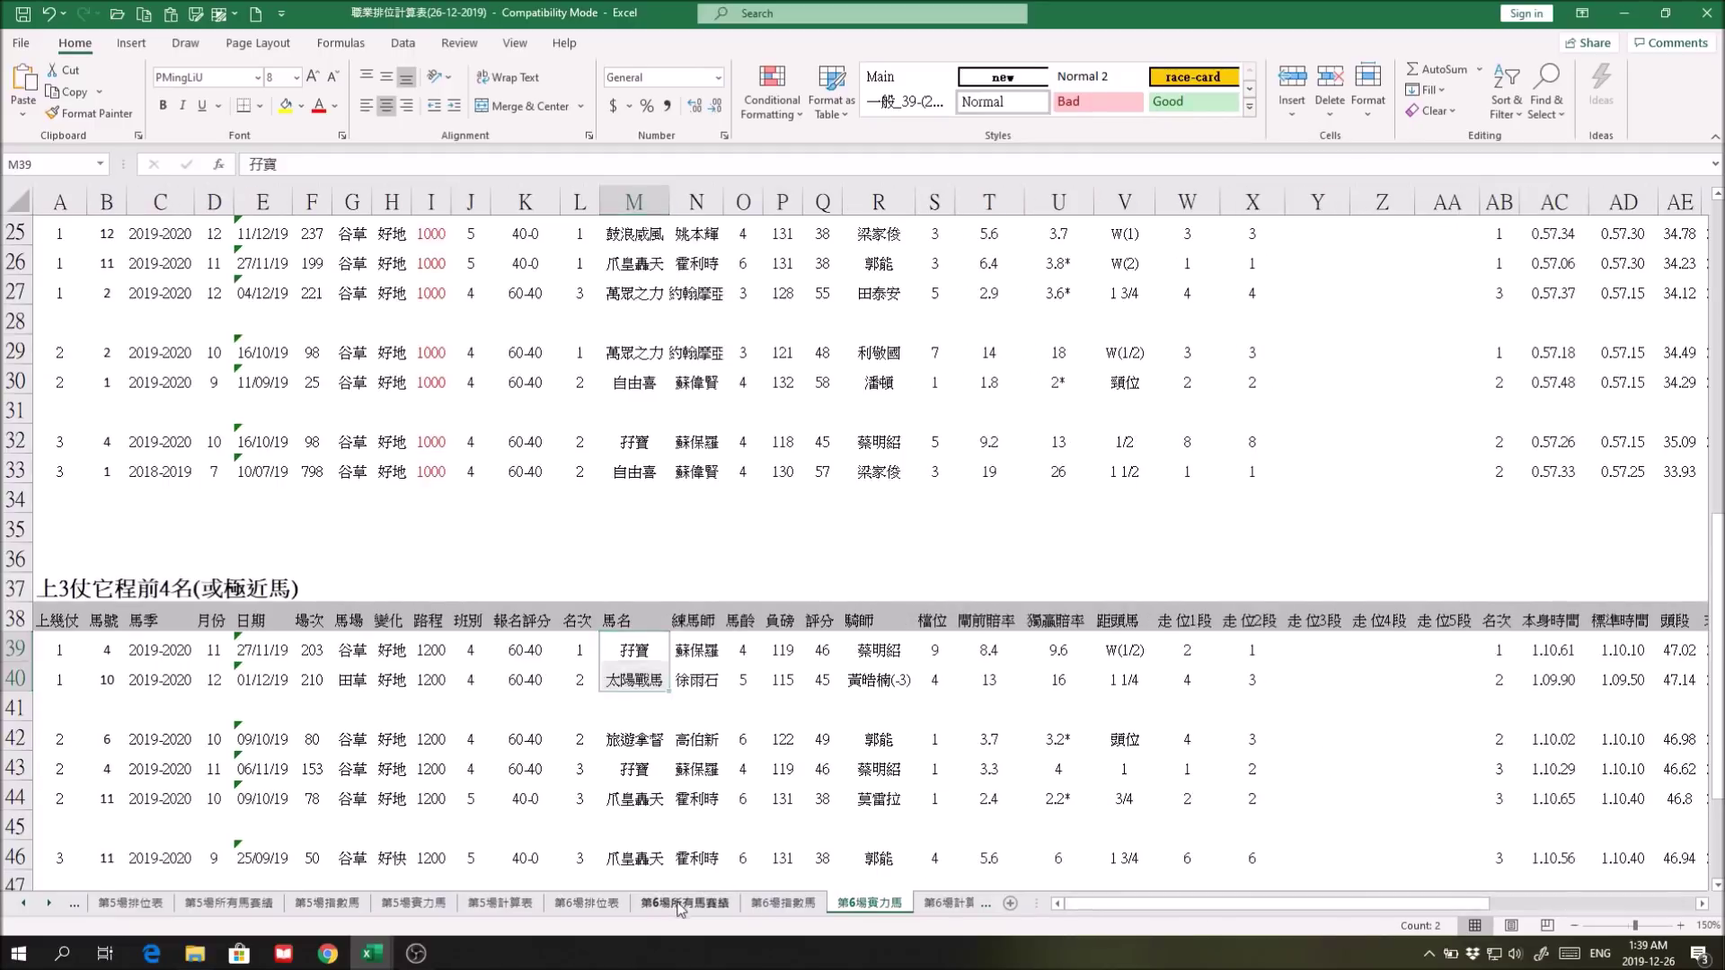
Step: Open the 第6場所有馬賽績 sheet and examine 太陽戰馬's races in rows 80 to 83, including odds and running positions
click(696, 902)
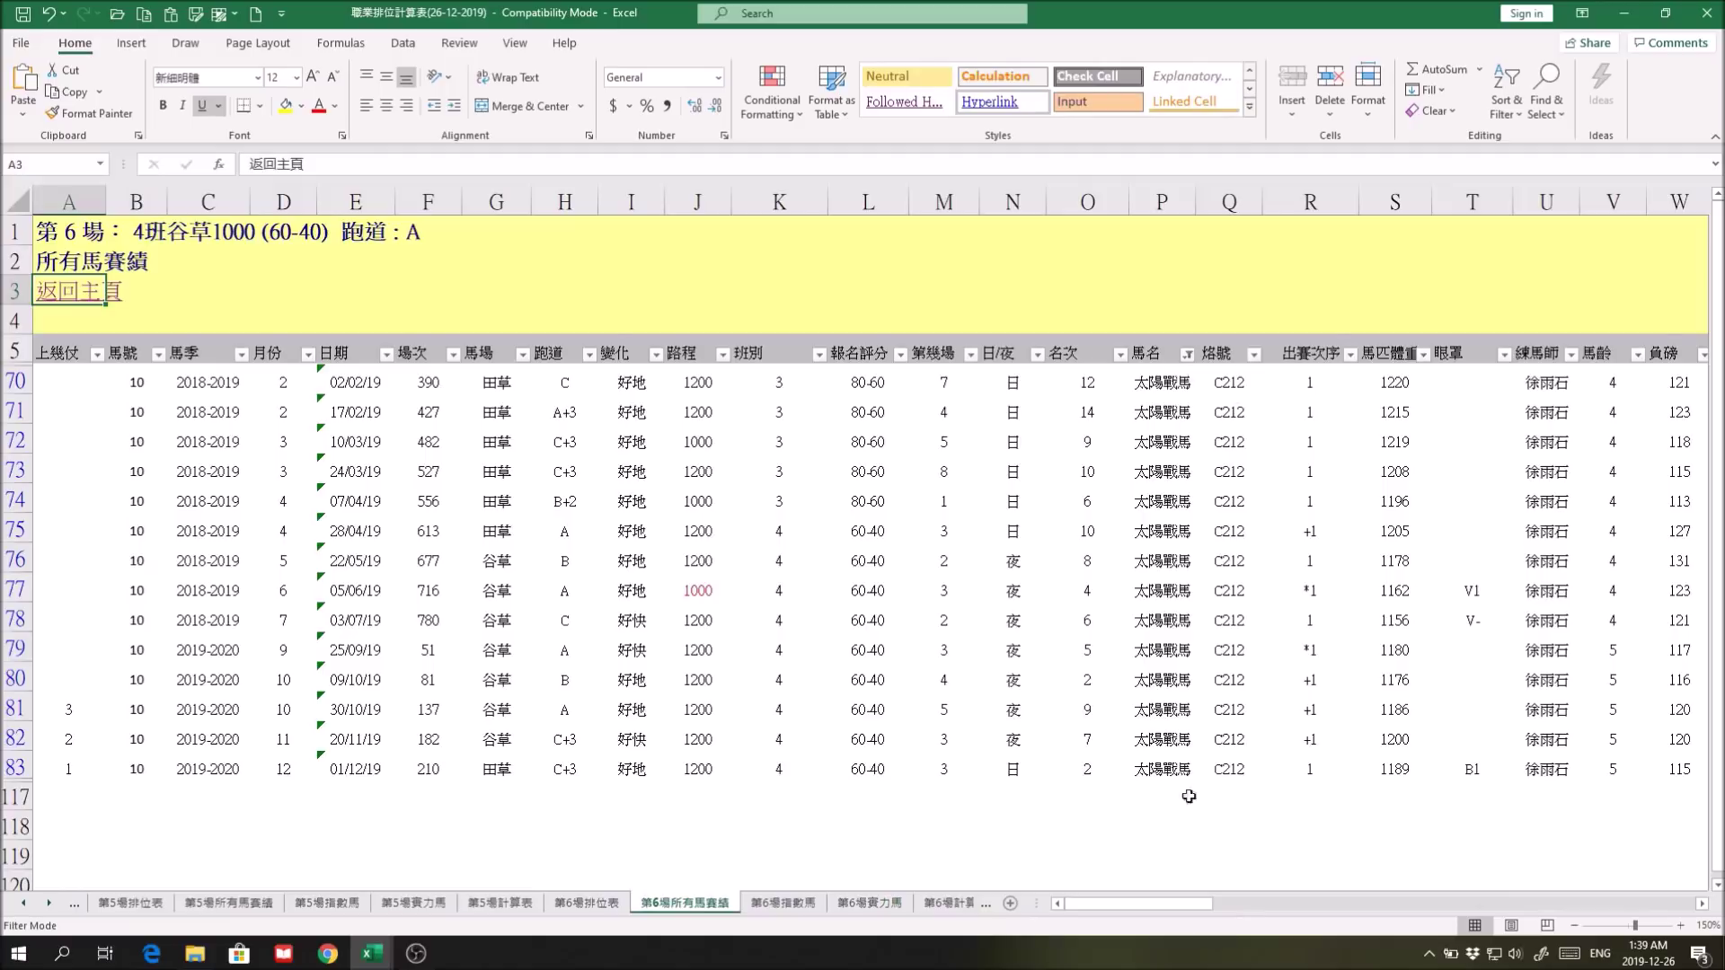
drag(19, 675, 18, 766)
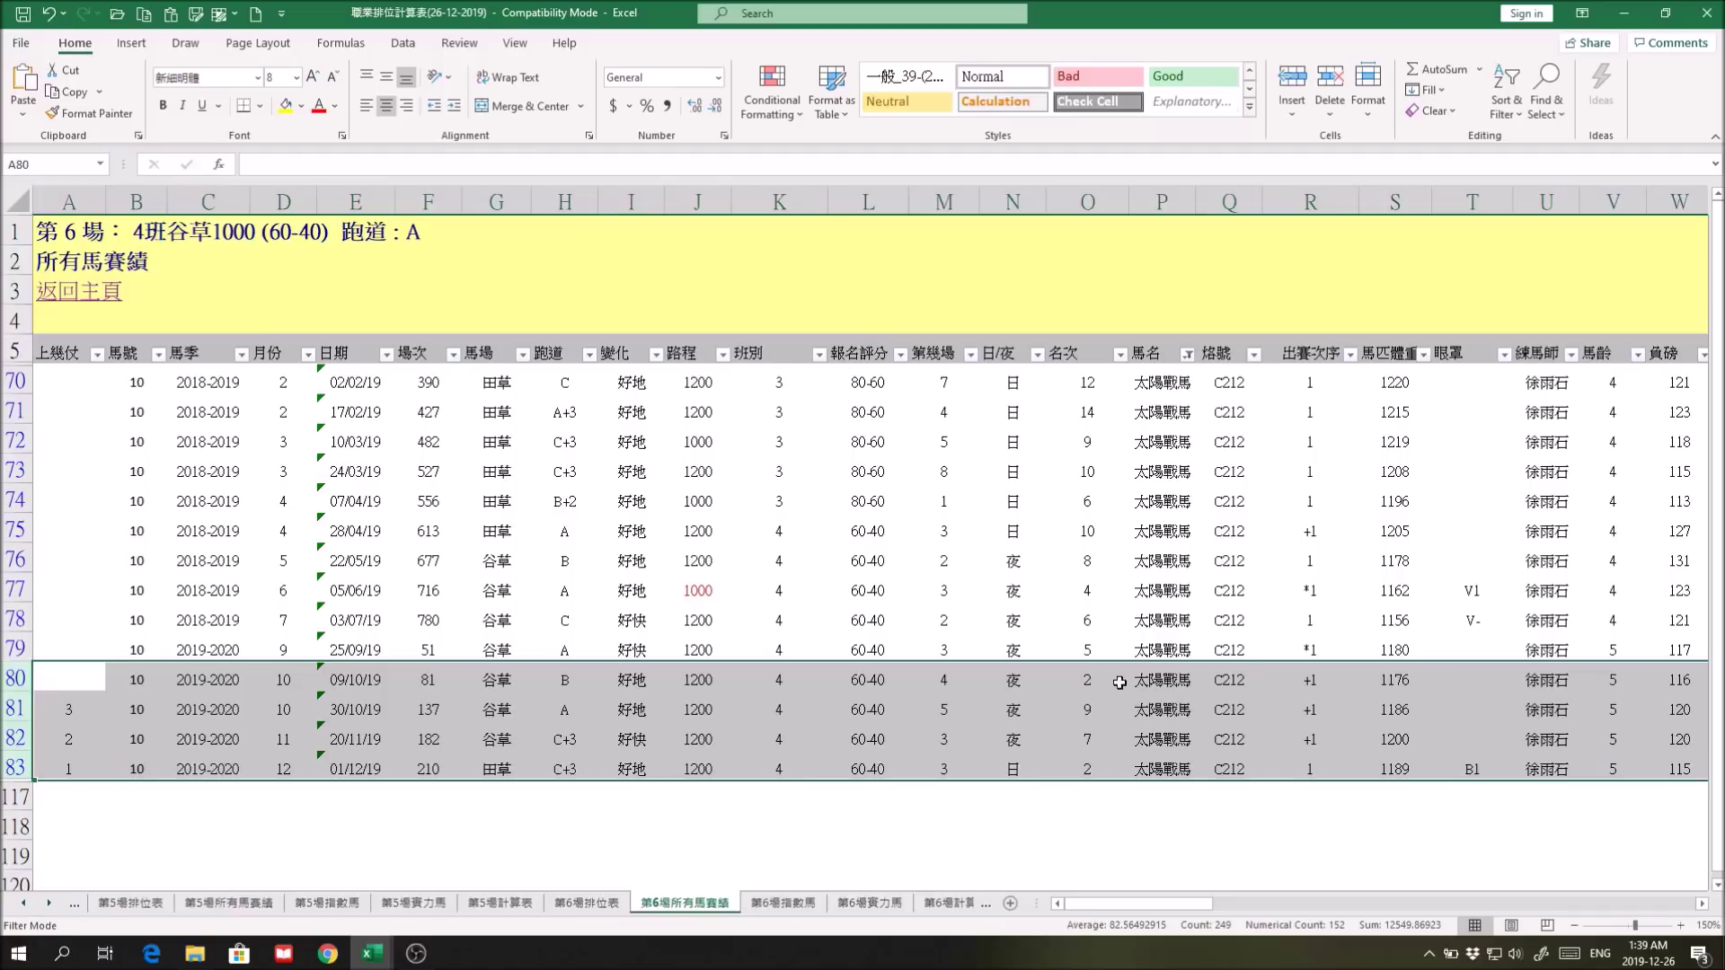
drag(11, 679, 9, 764)
drag(1199, 904, 1312, 910)
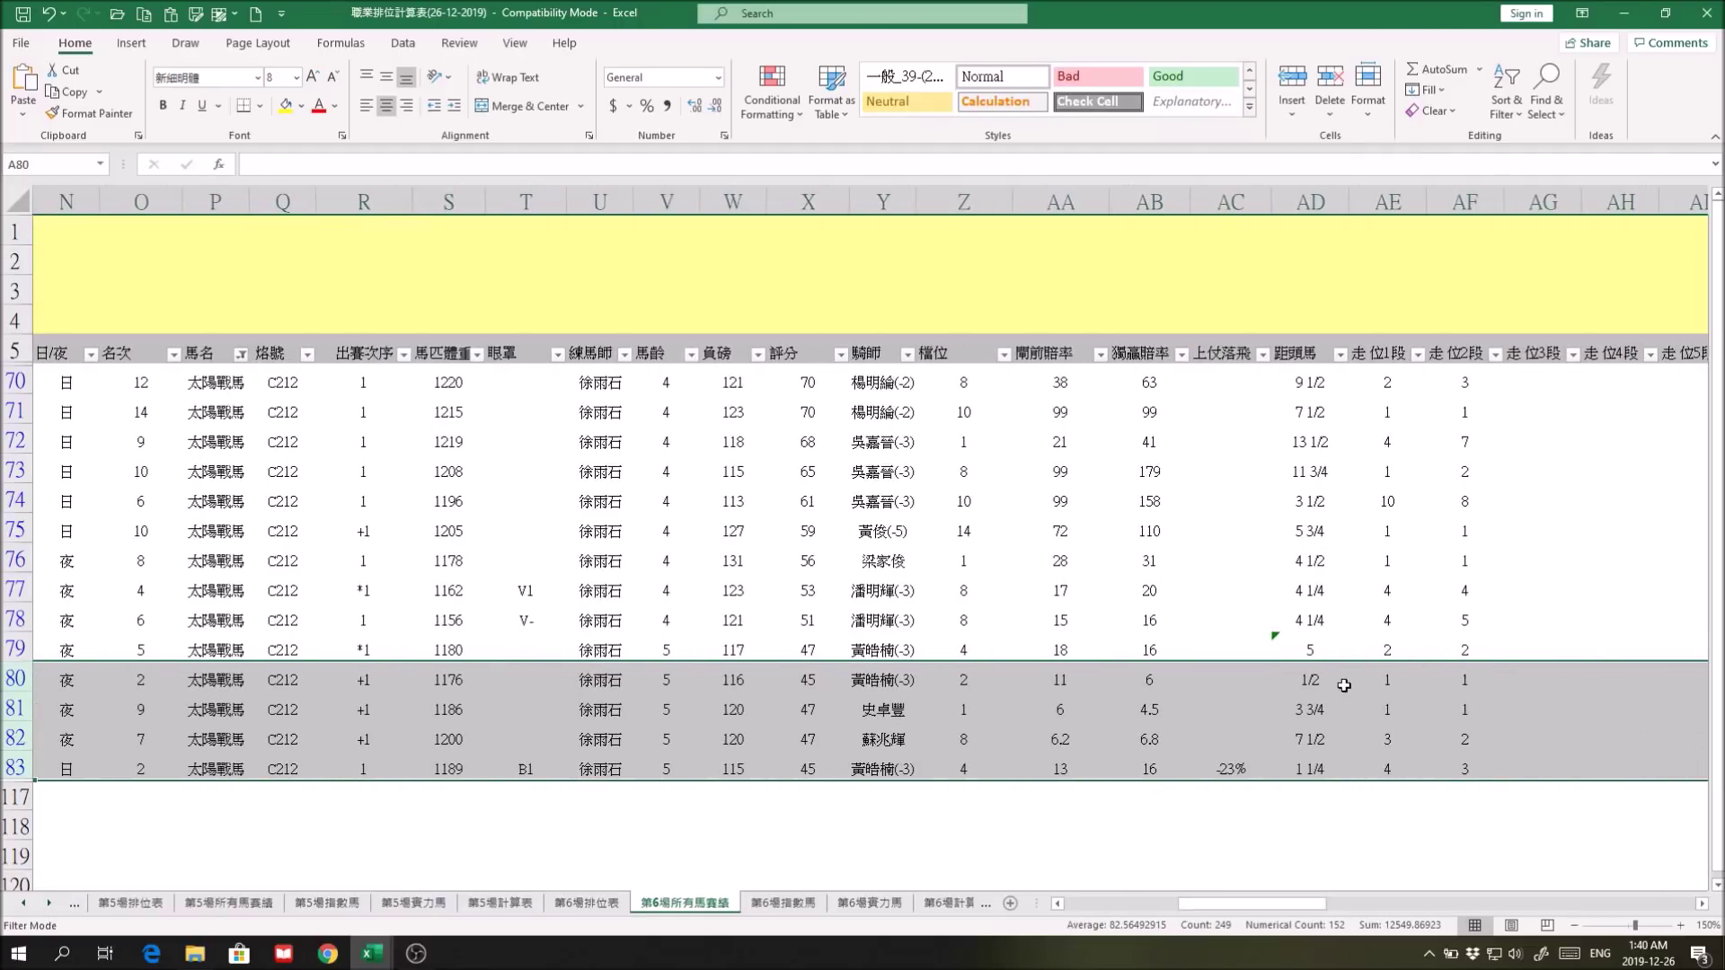
drag(1327, 903, 1208, 906)
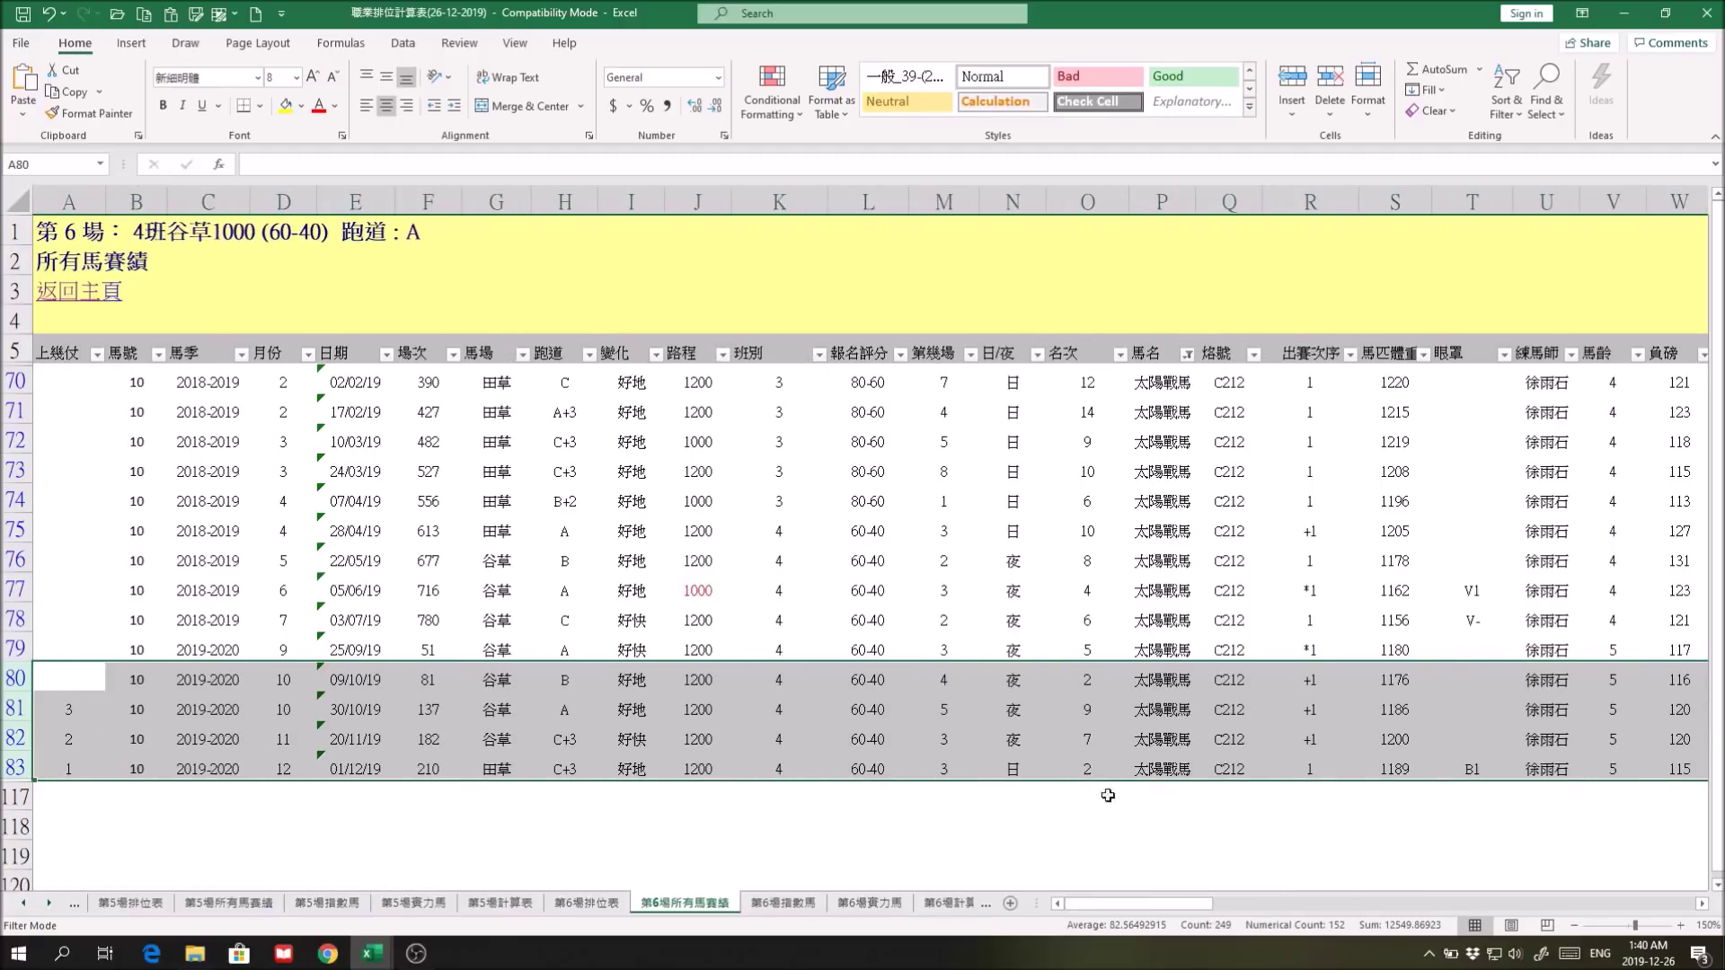
Step: Check the finishing place, gear, odds drop and running positions of 太陽戰馬's 01/12/19 race in row 83
click(1098, 768)
drag(1217, 903, 1339, 882)
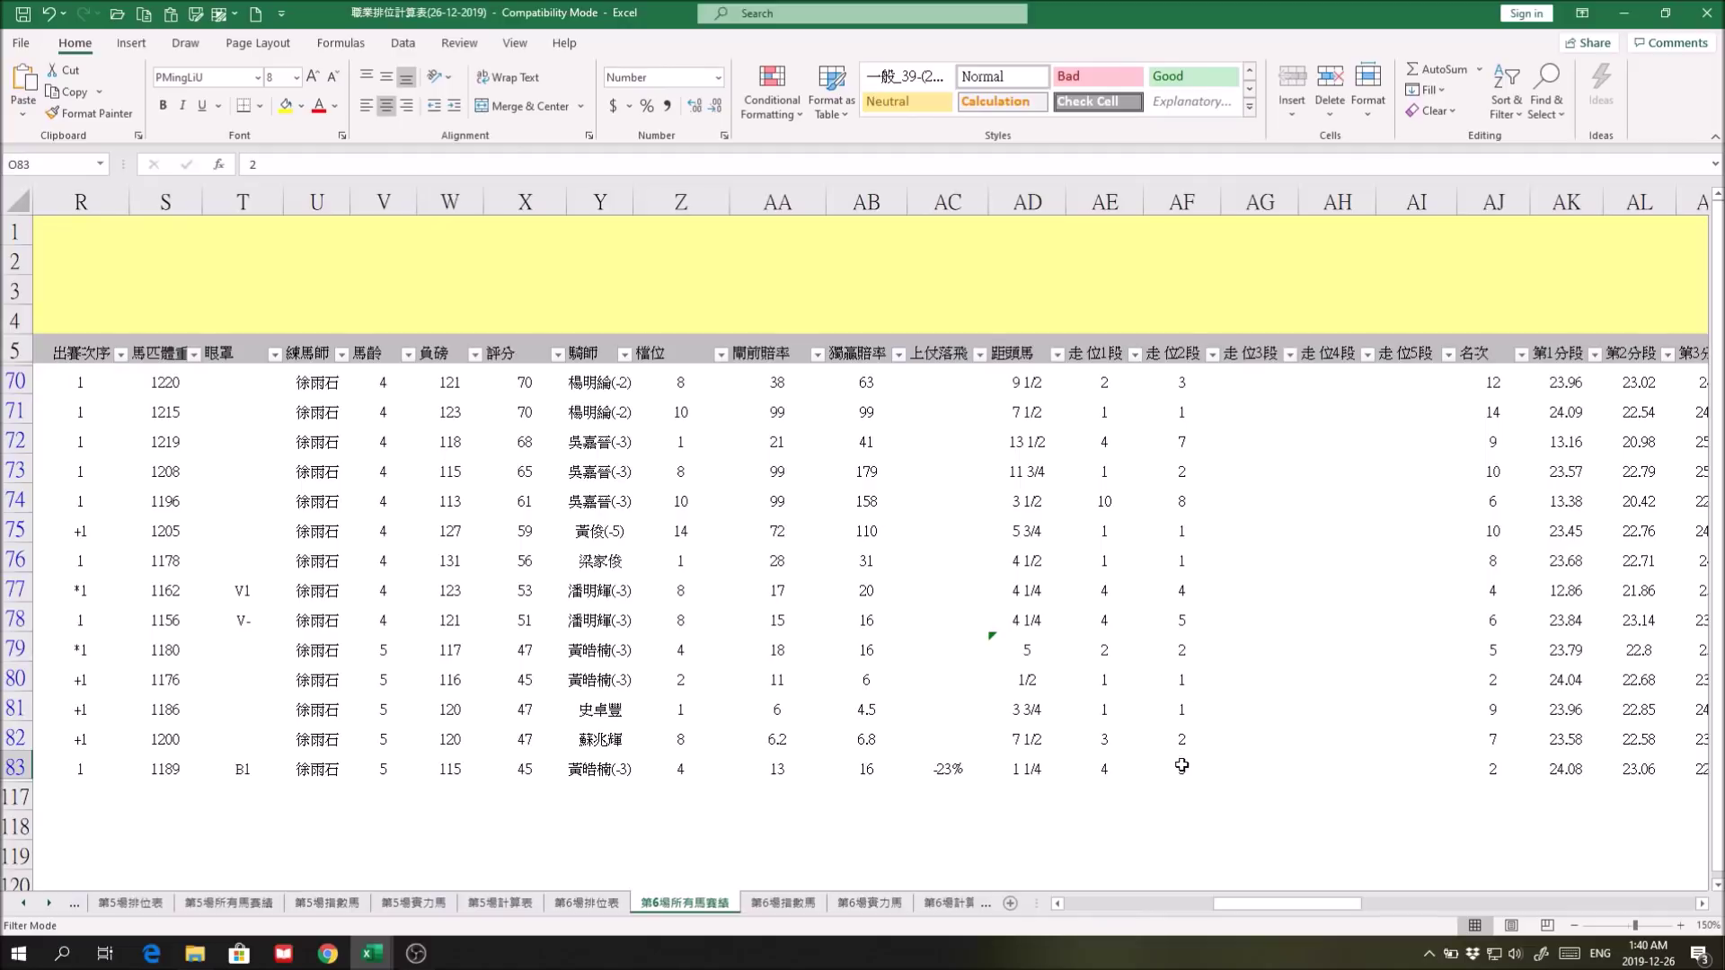
drag(1346, 906, 1143, 907)
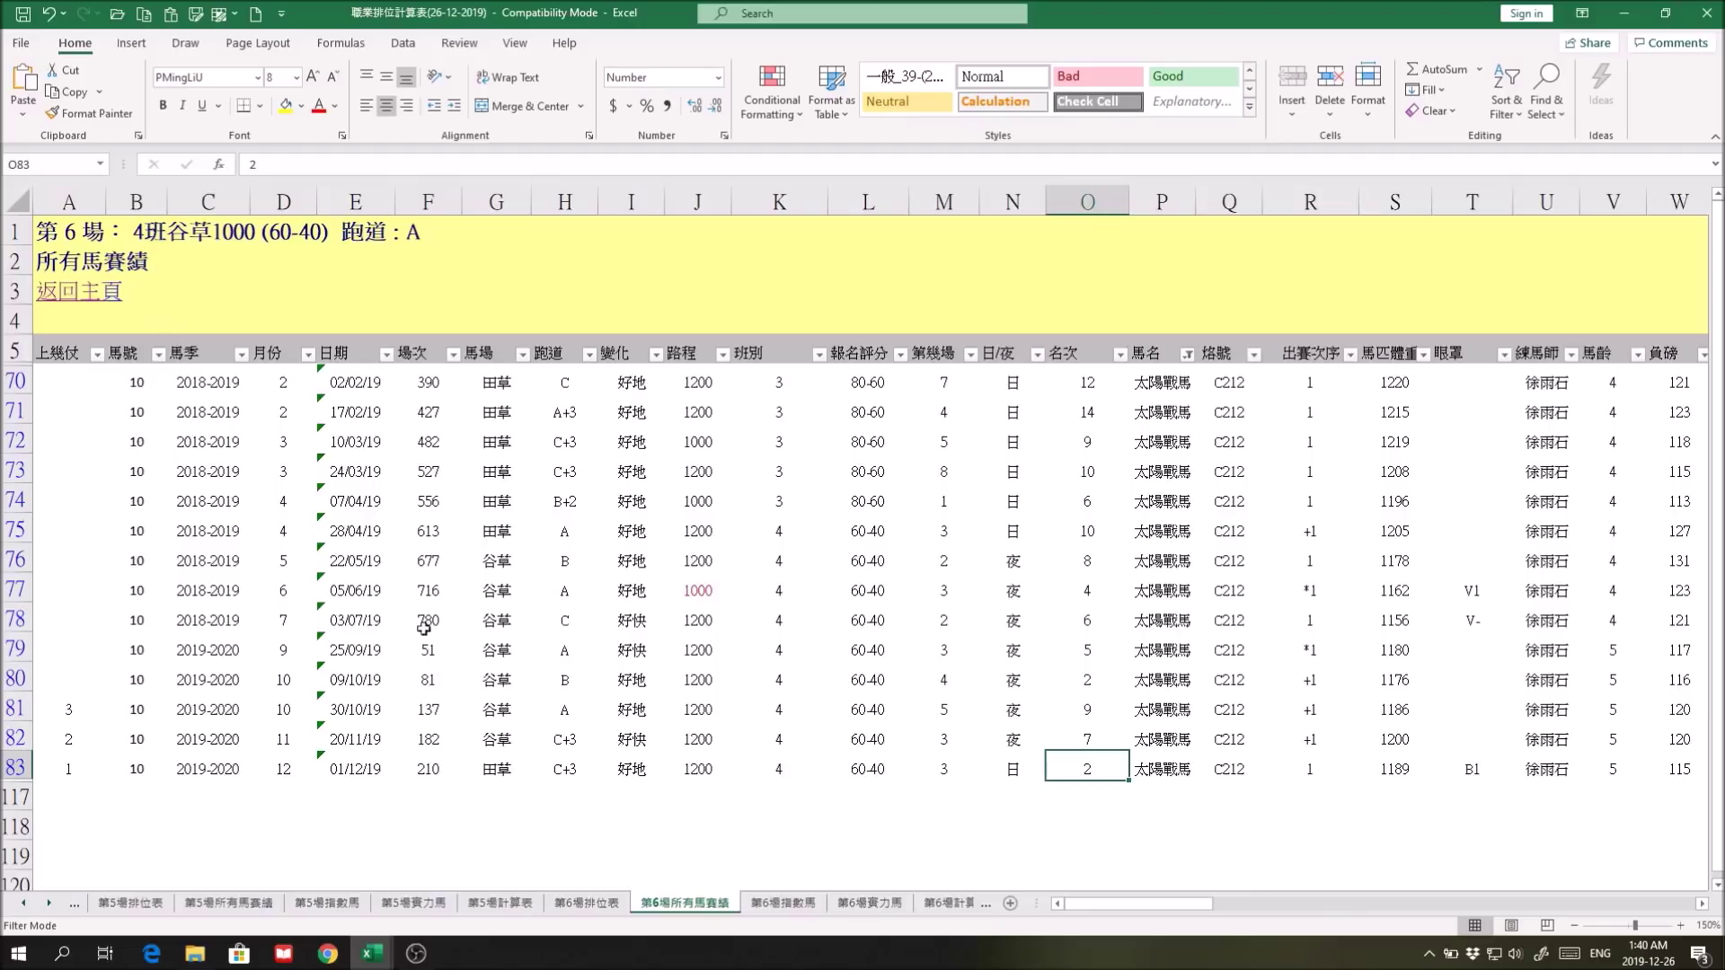
Step: Open 賽事水準高低 from the main page and examine the next-start results of the runners from race 81 on 09/10/19
click(430, 677)
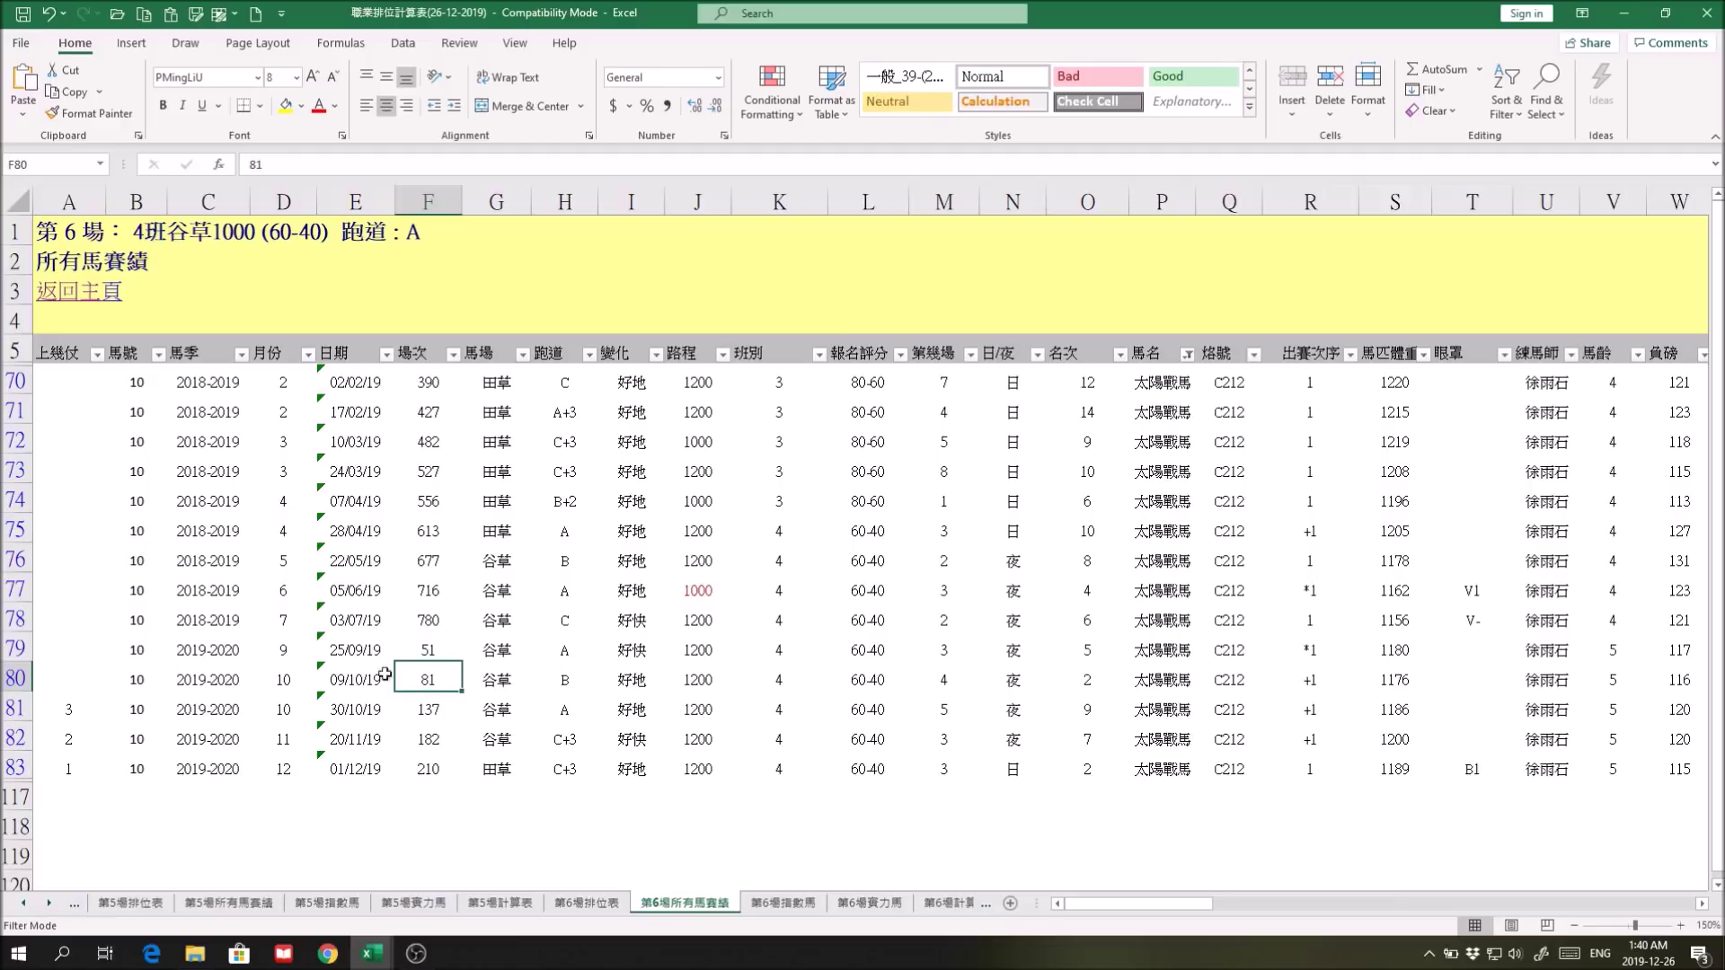
click(61, 295)
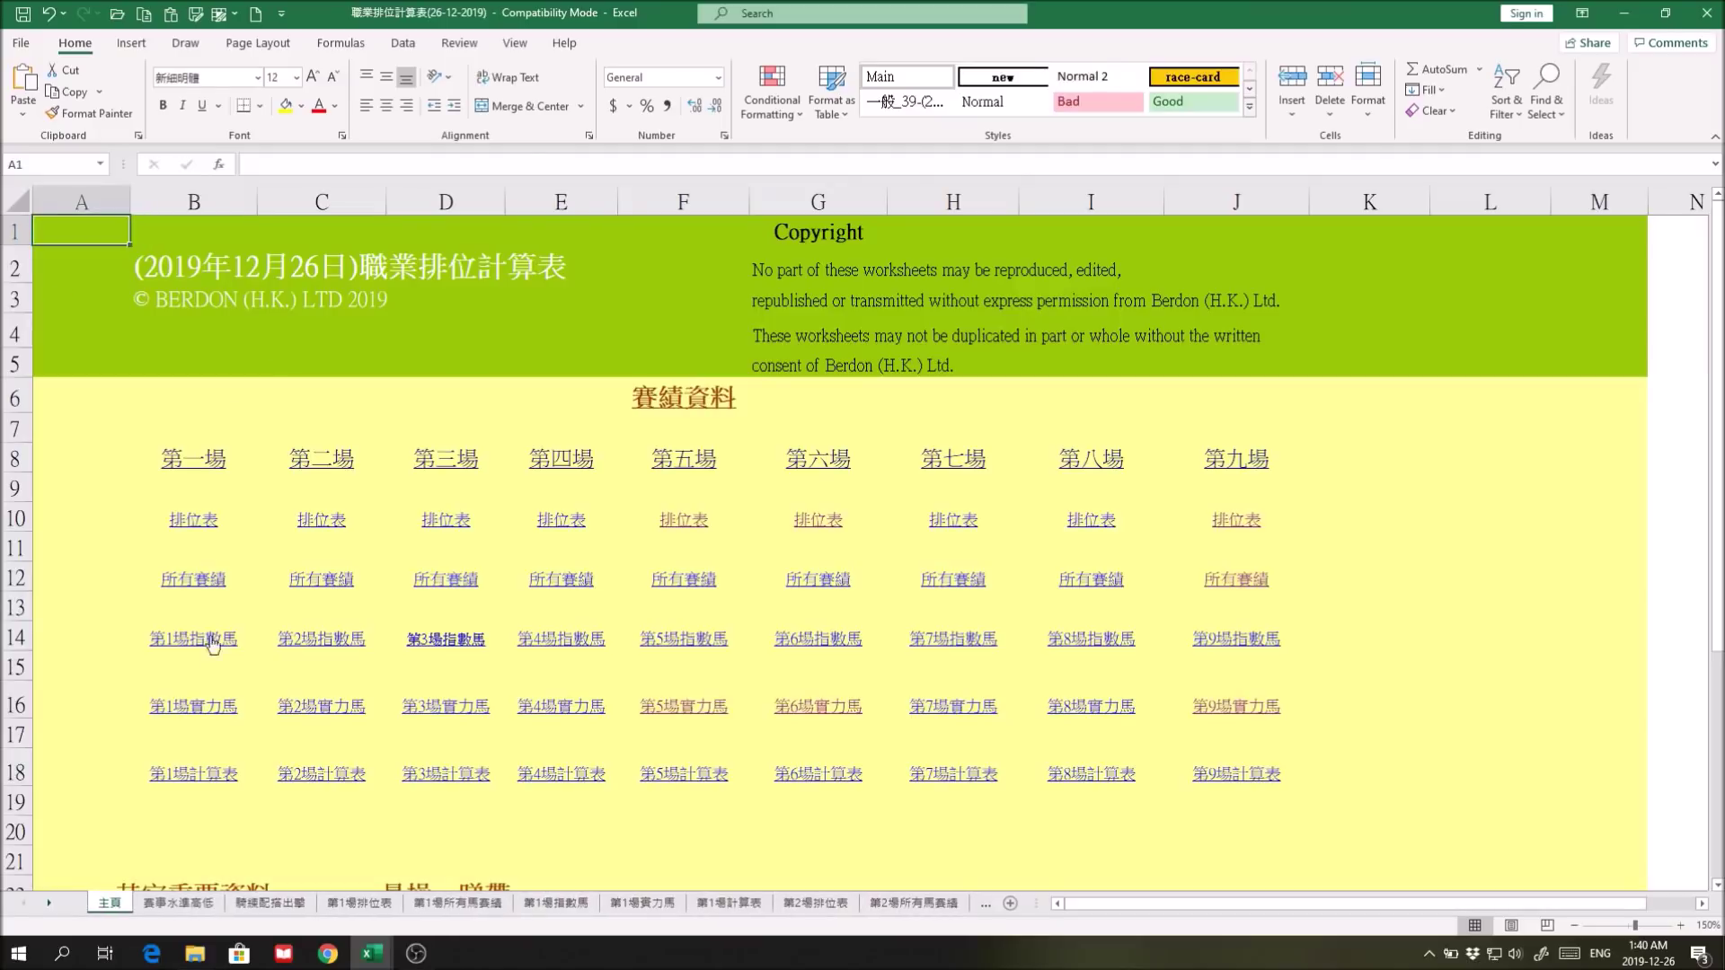
scroll(746, 494, down, 3)
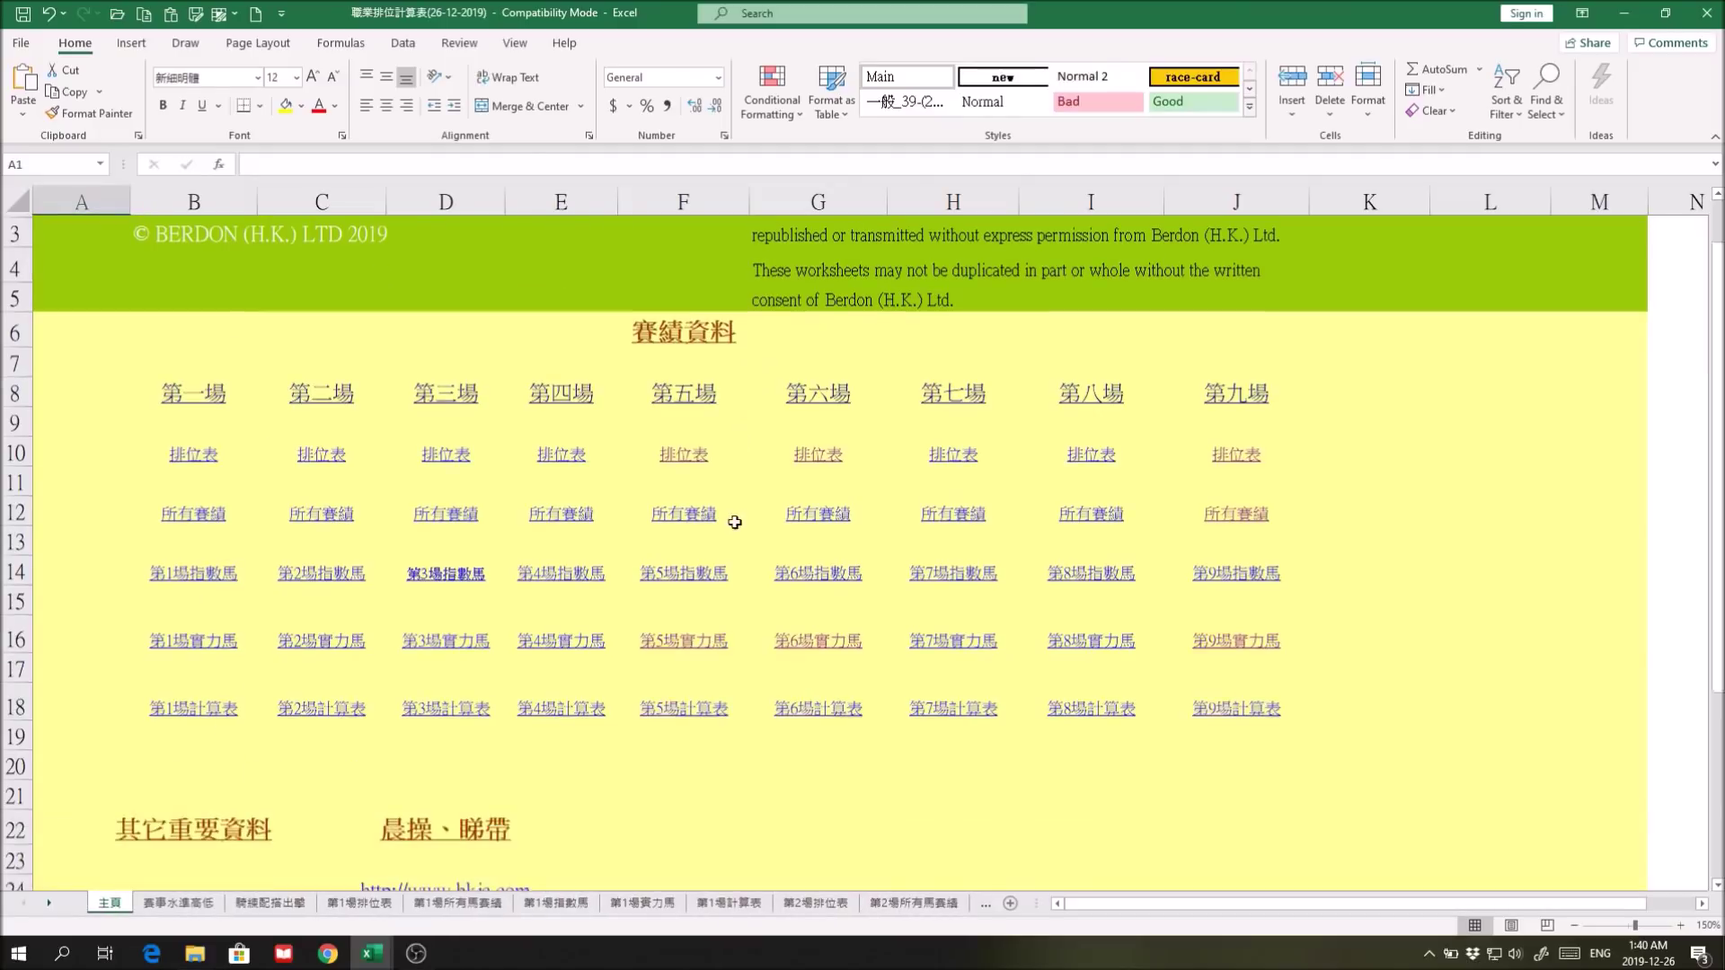
click(199, 701)
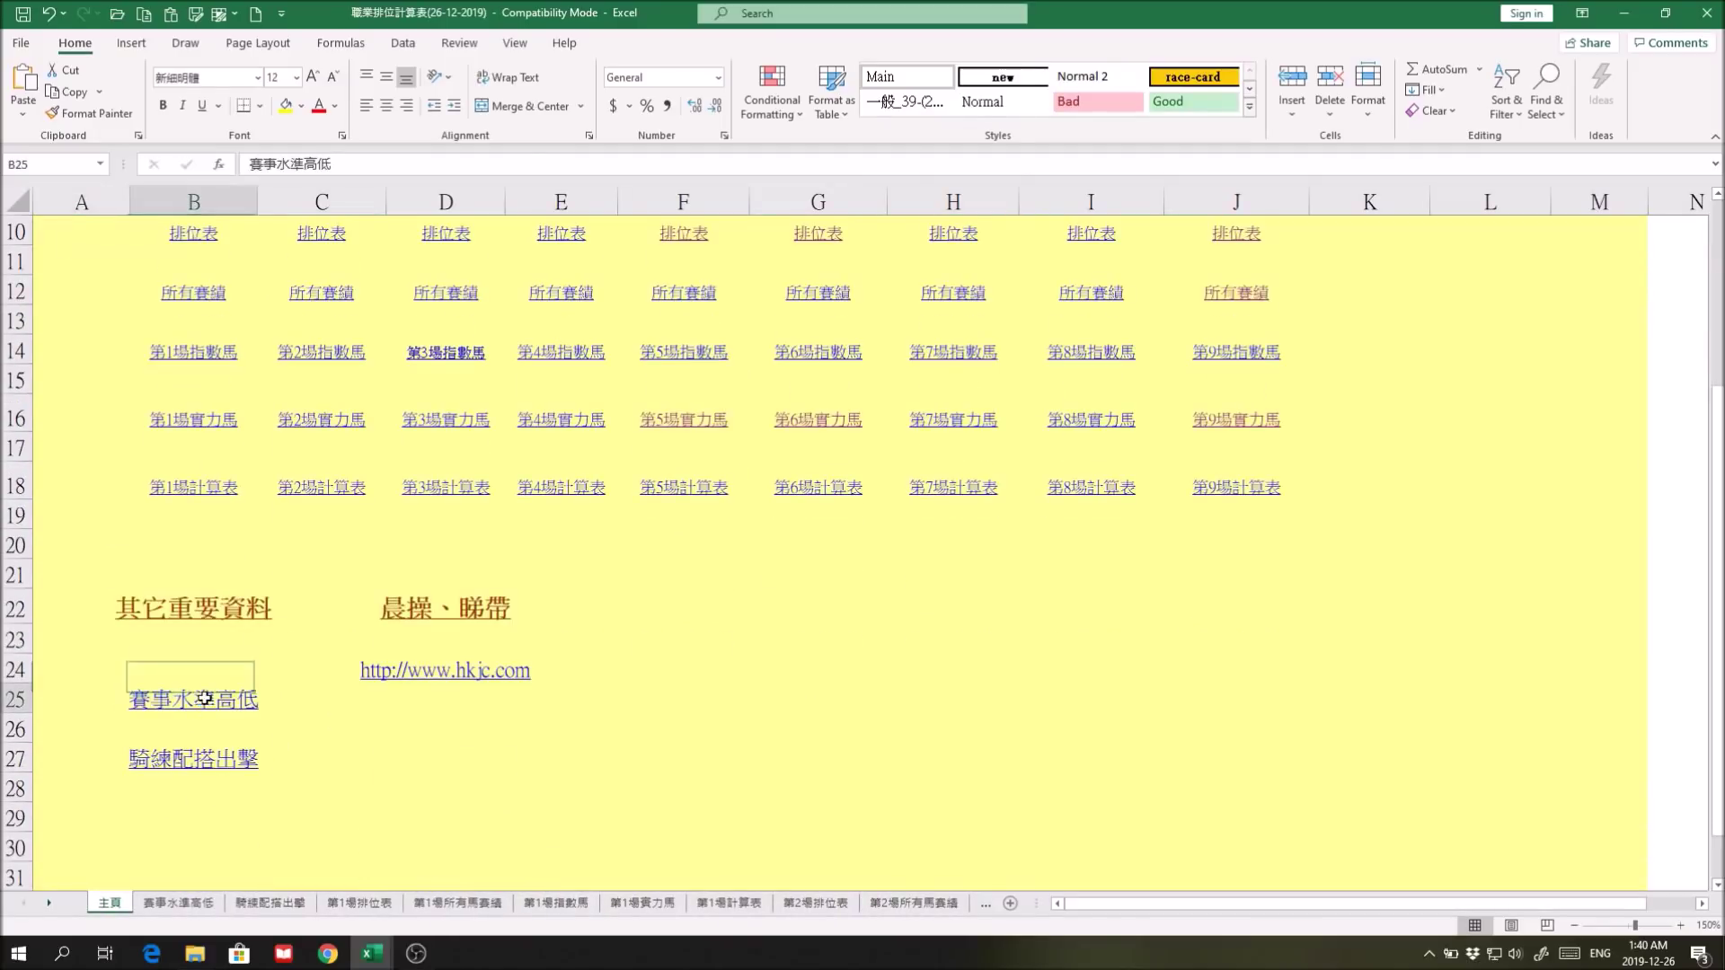
click(159, 354)
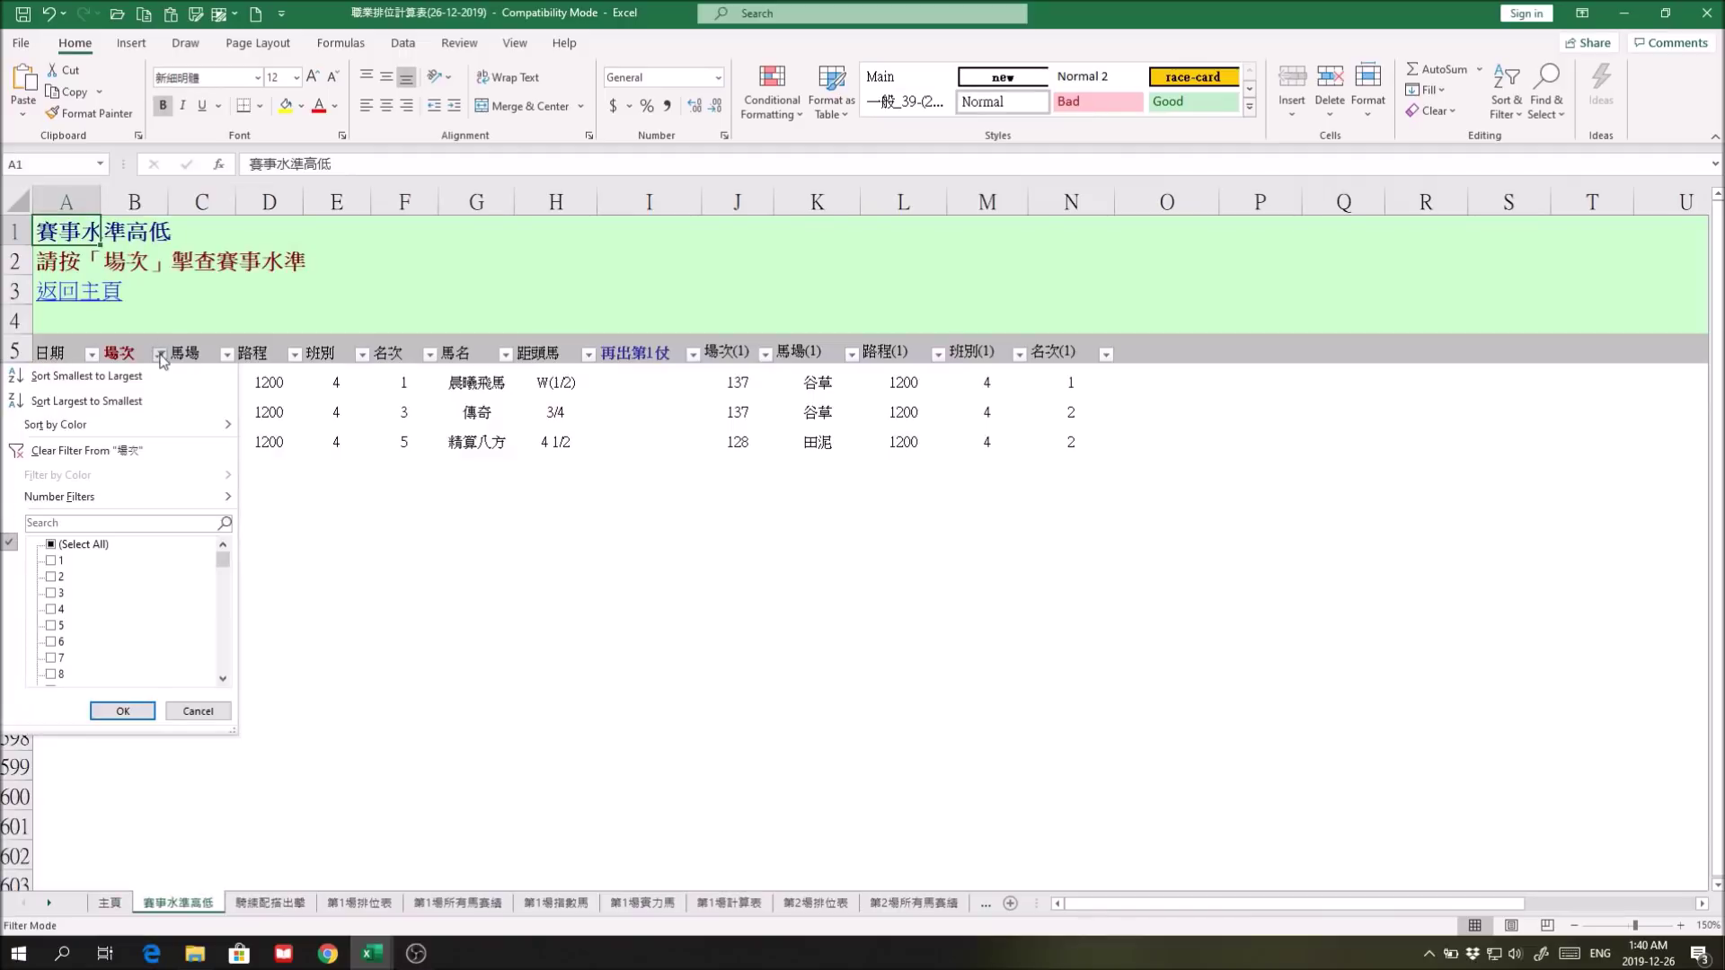
click(493, 528)
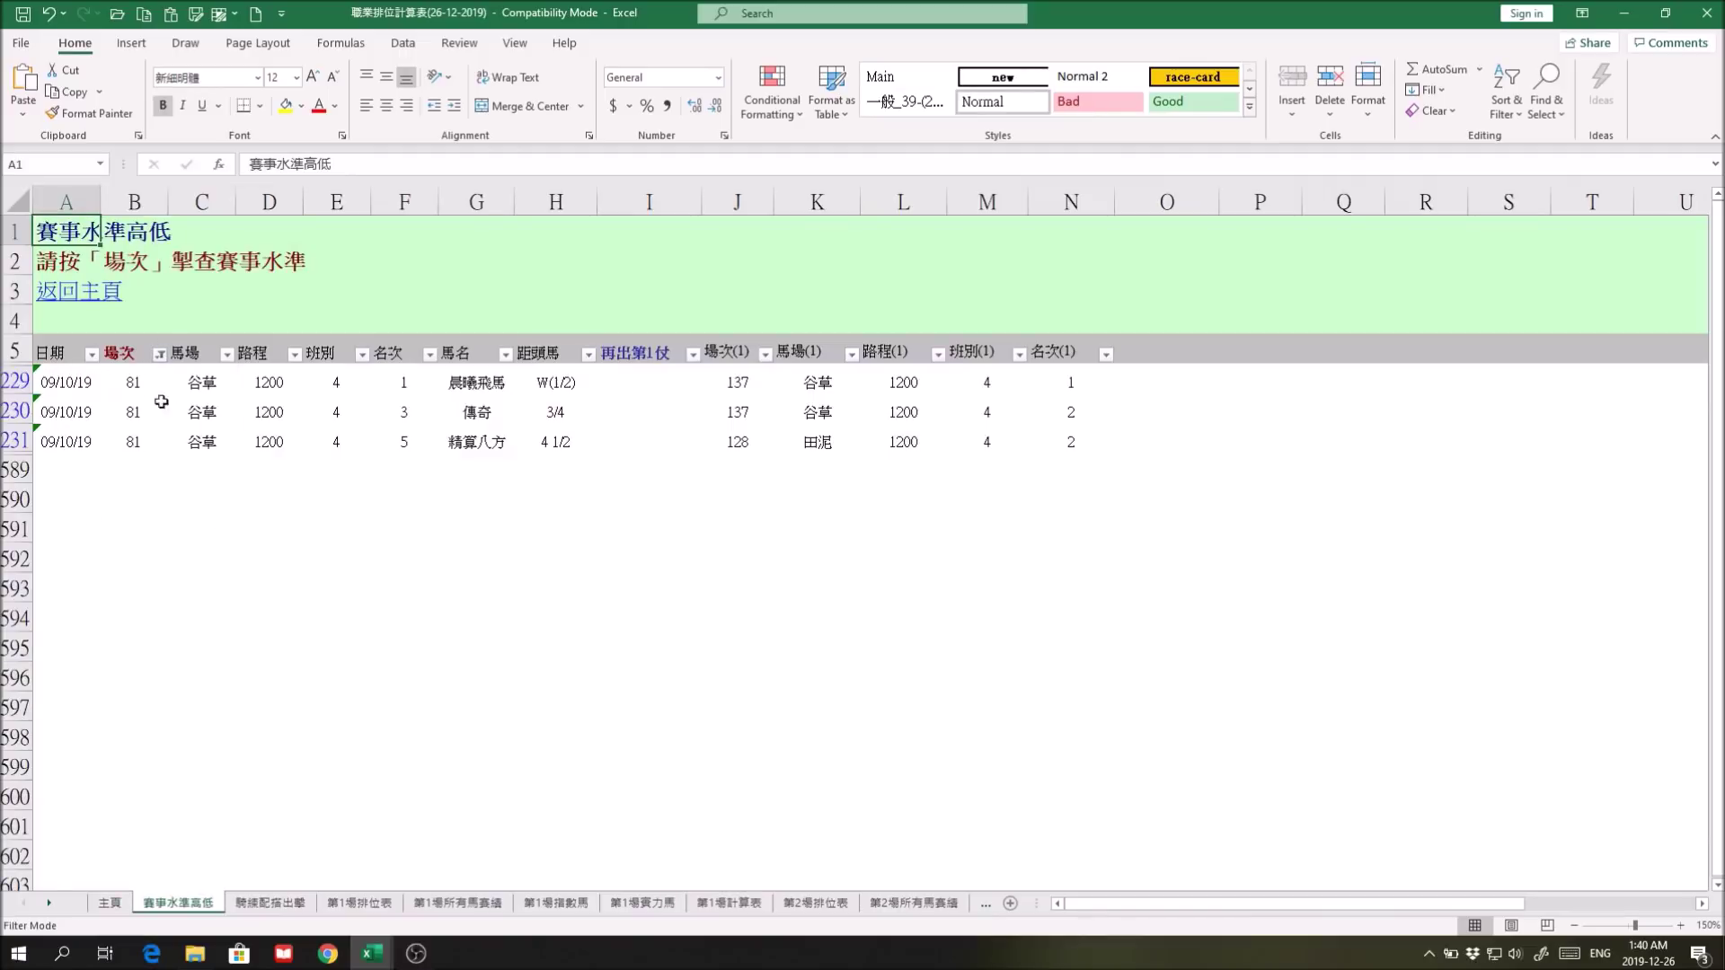
click(477, 384)
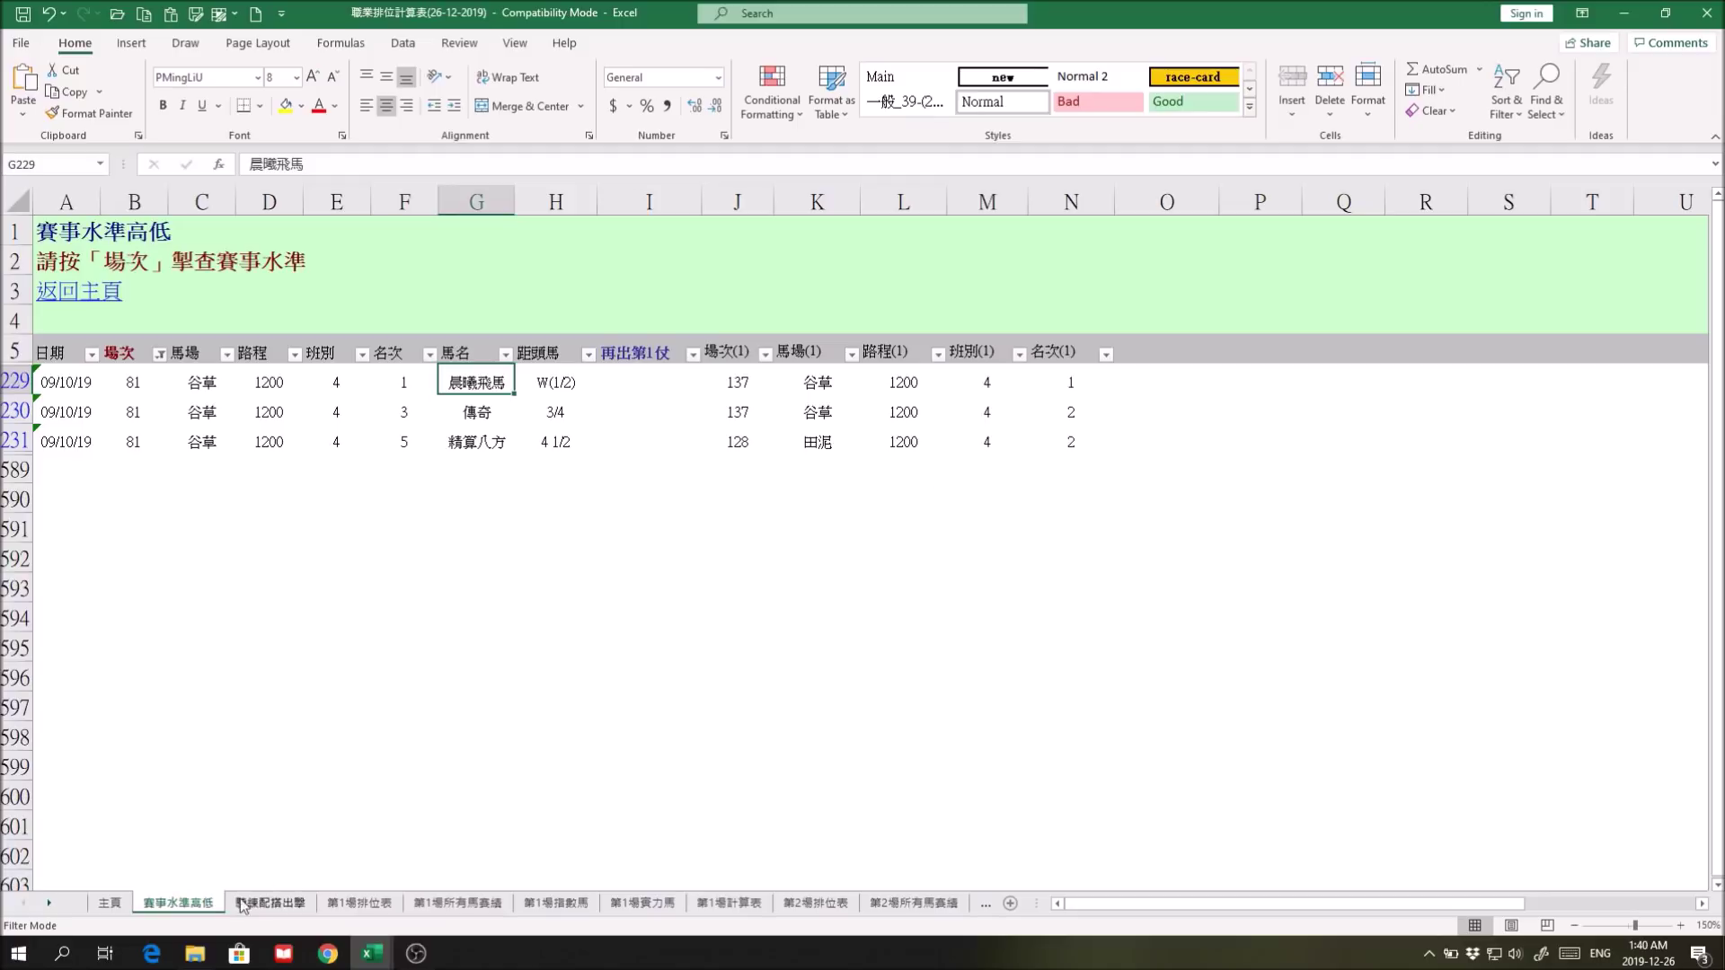
Step: Reopen race 6's 所有賽績 from the main page and check the winners and runners-up of 太陽戰馬's past races
click(75, 302)
click(835, 582)
mouse_move(1186, 903)
mouse_down()
mouse_move(1365, 912)
mouse_move(1064, 919)
mouse_move(1480, 909)
mouse_up()
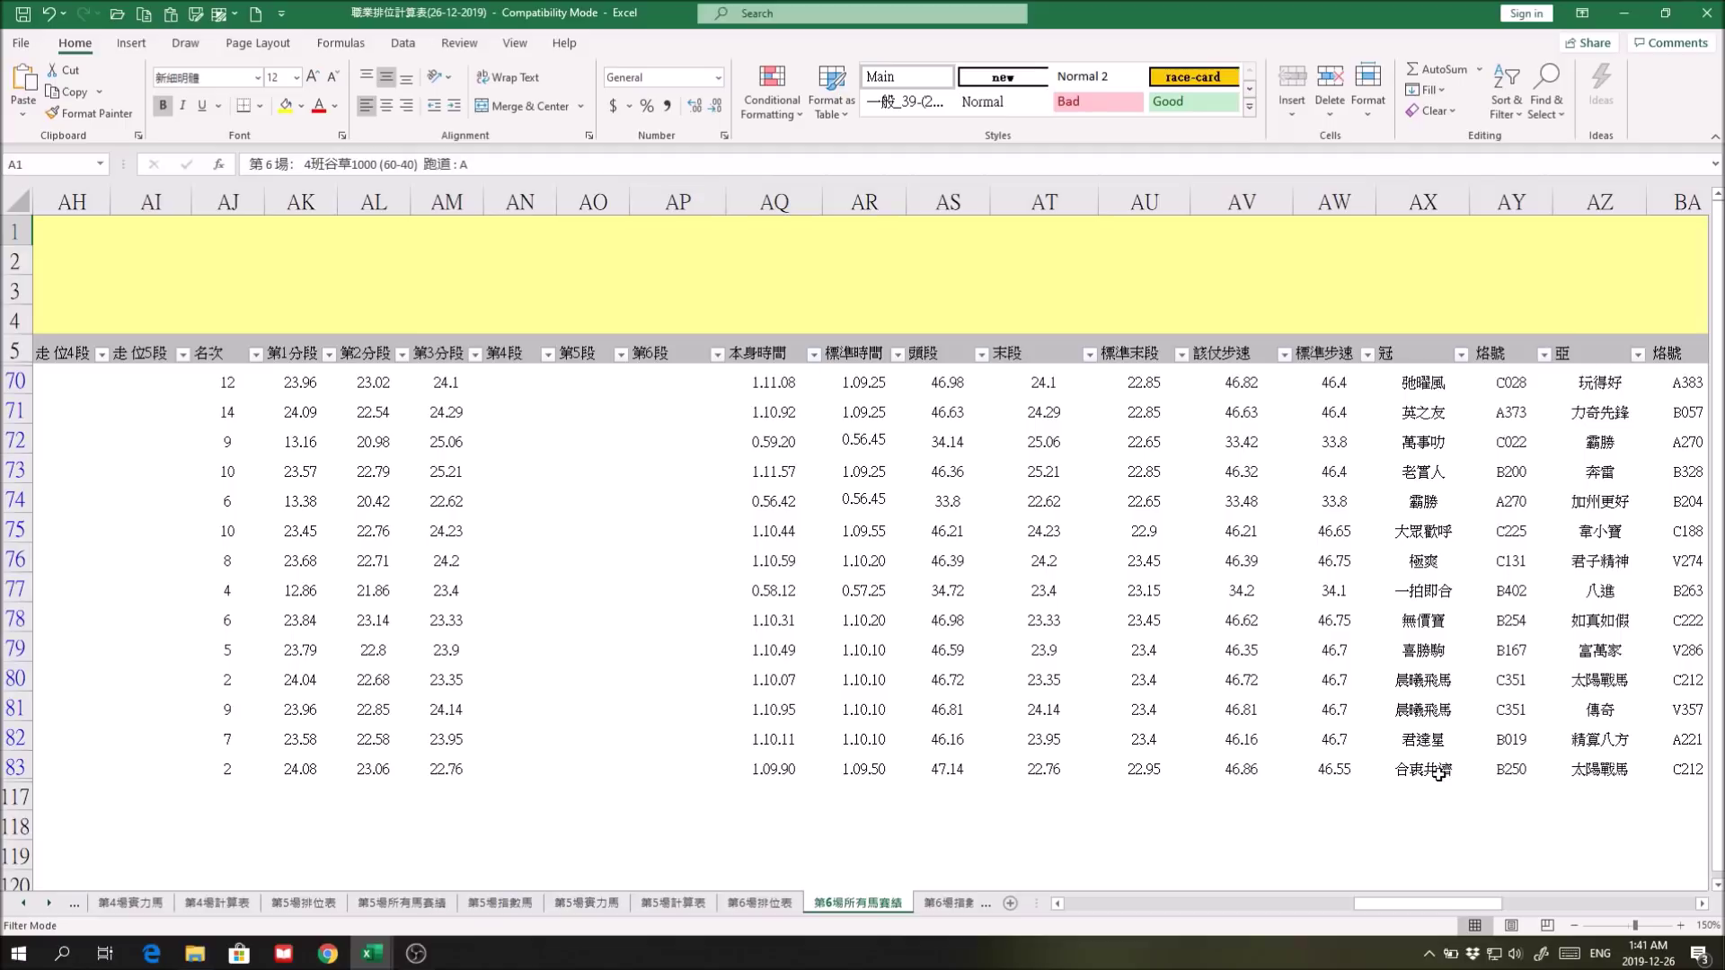
mouse_move(1457, 909)
mouse_down()
mouse_move(1473, 911)
mouse_move(1048, 914)
mouse_up()
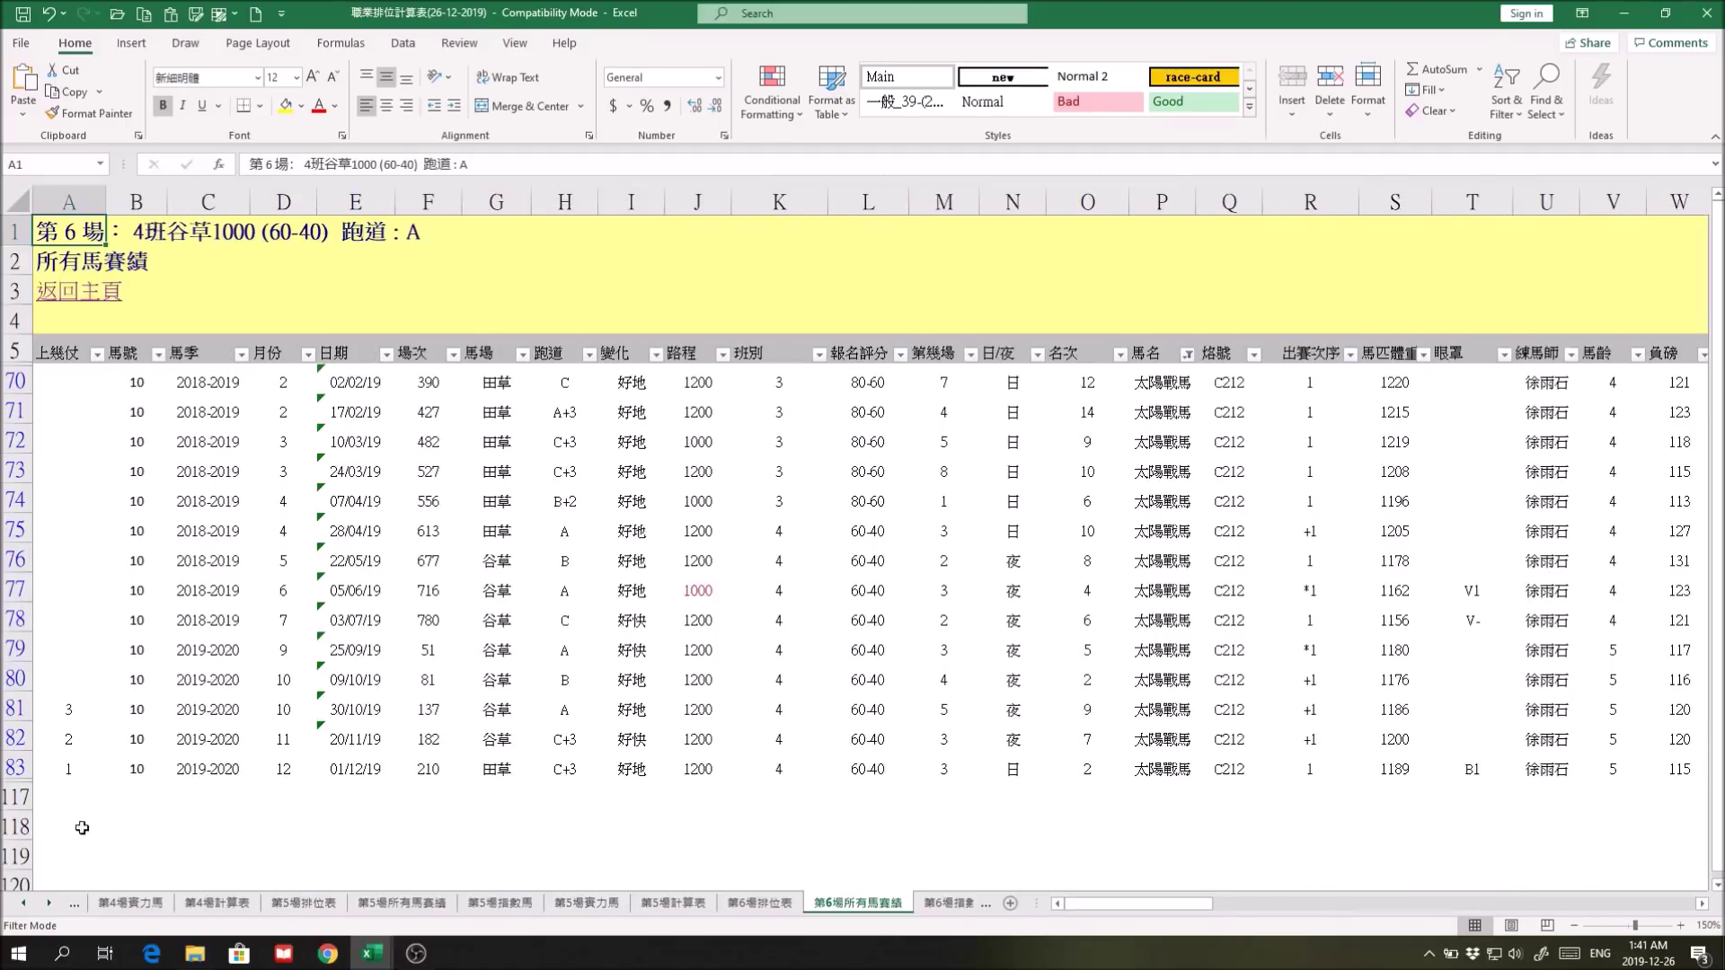
Step: Filter the 場次 column of the 賽事水準高低 sheet to equal 210, then return to the main page
click(72, 295)
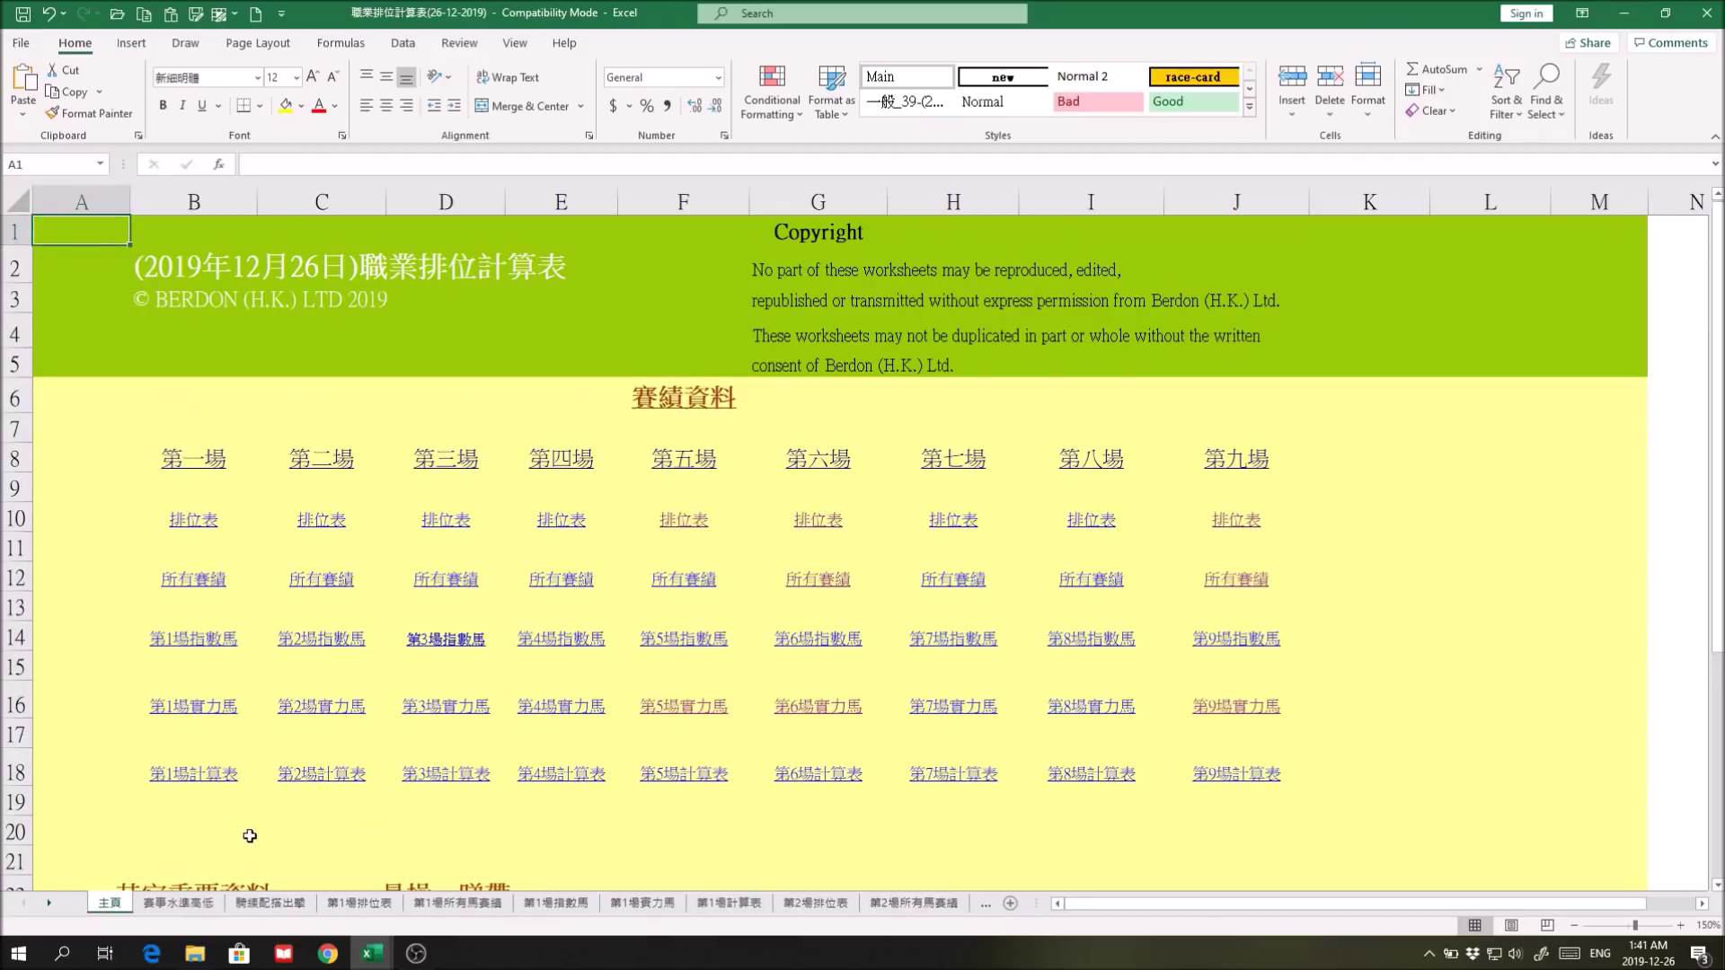
scroll(245, 831, down, 2)
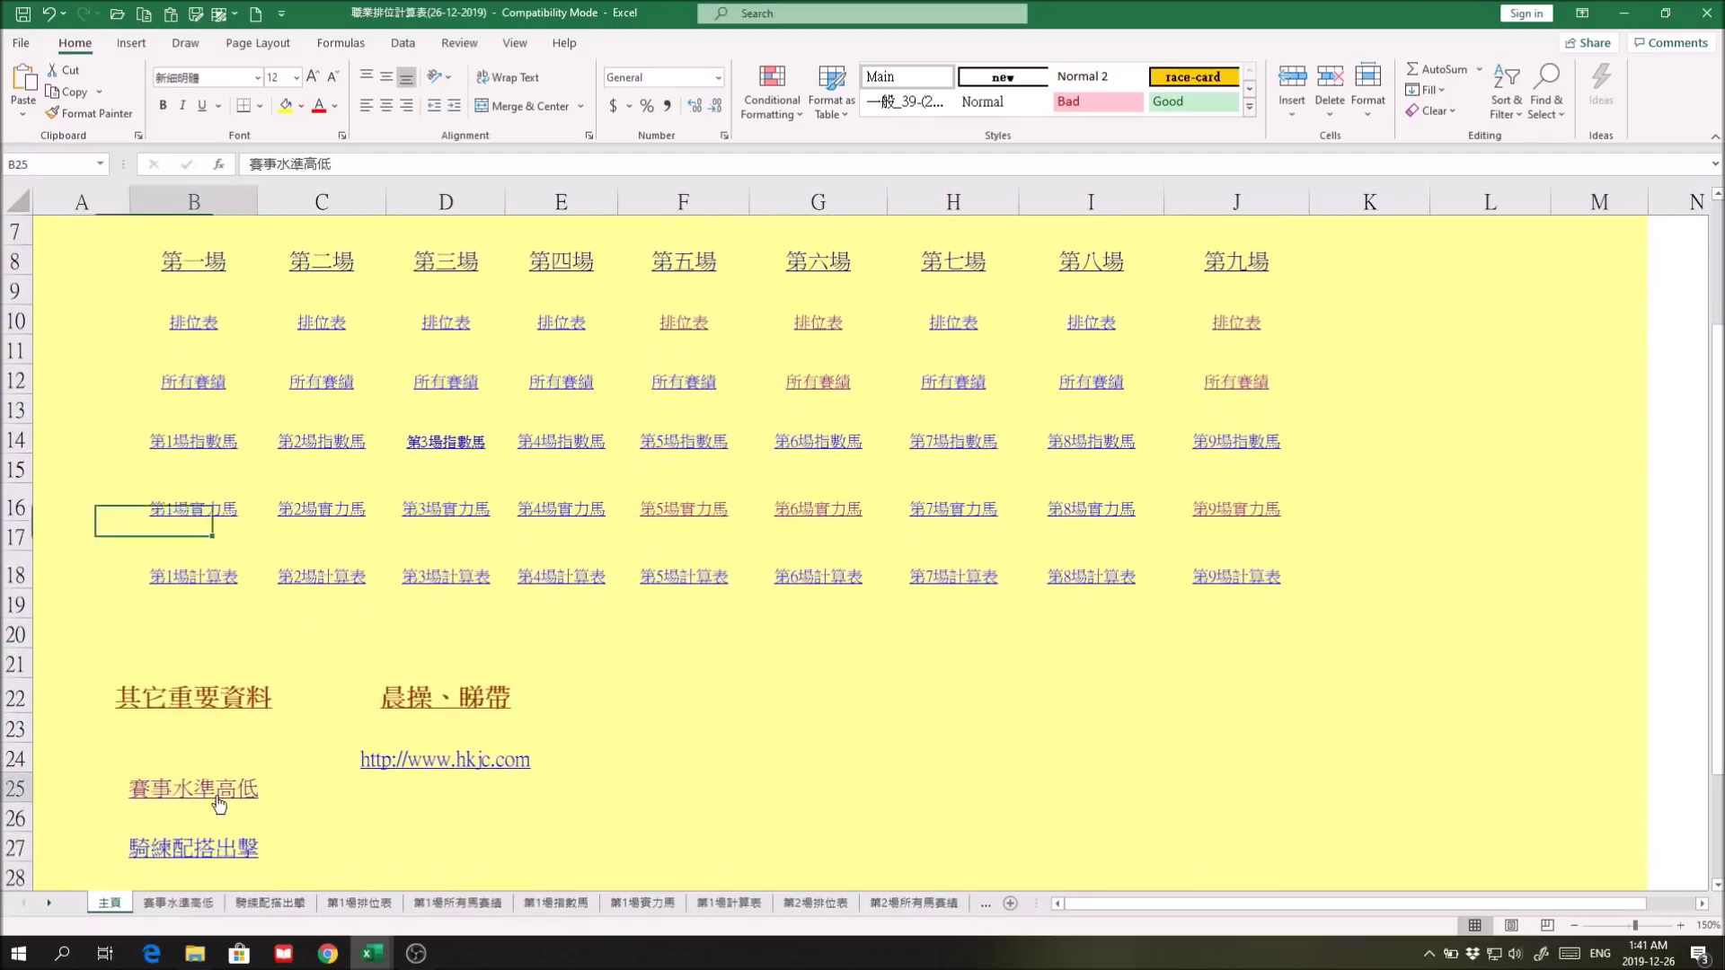
click(193, 788)
click(158, 358)
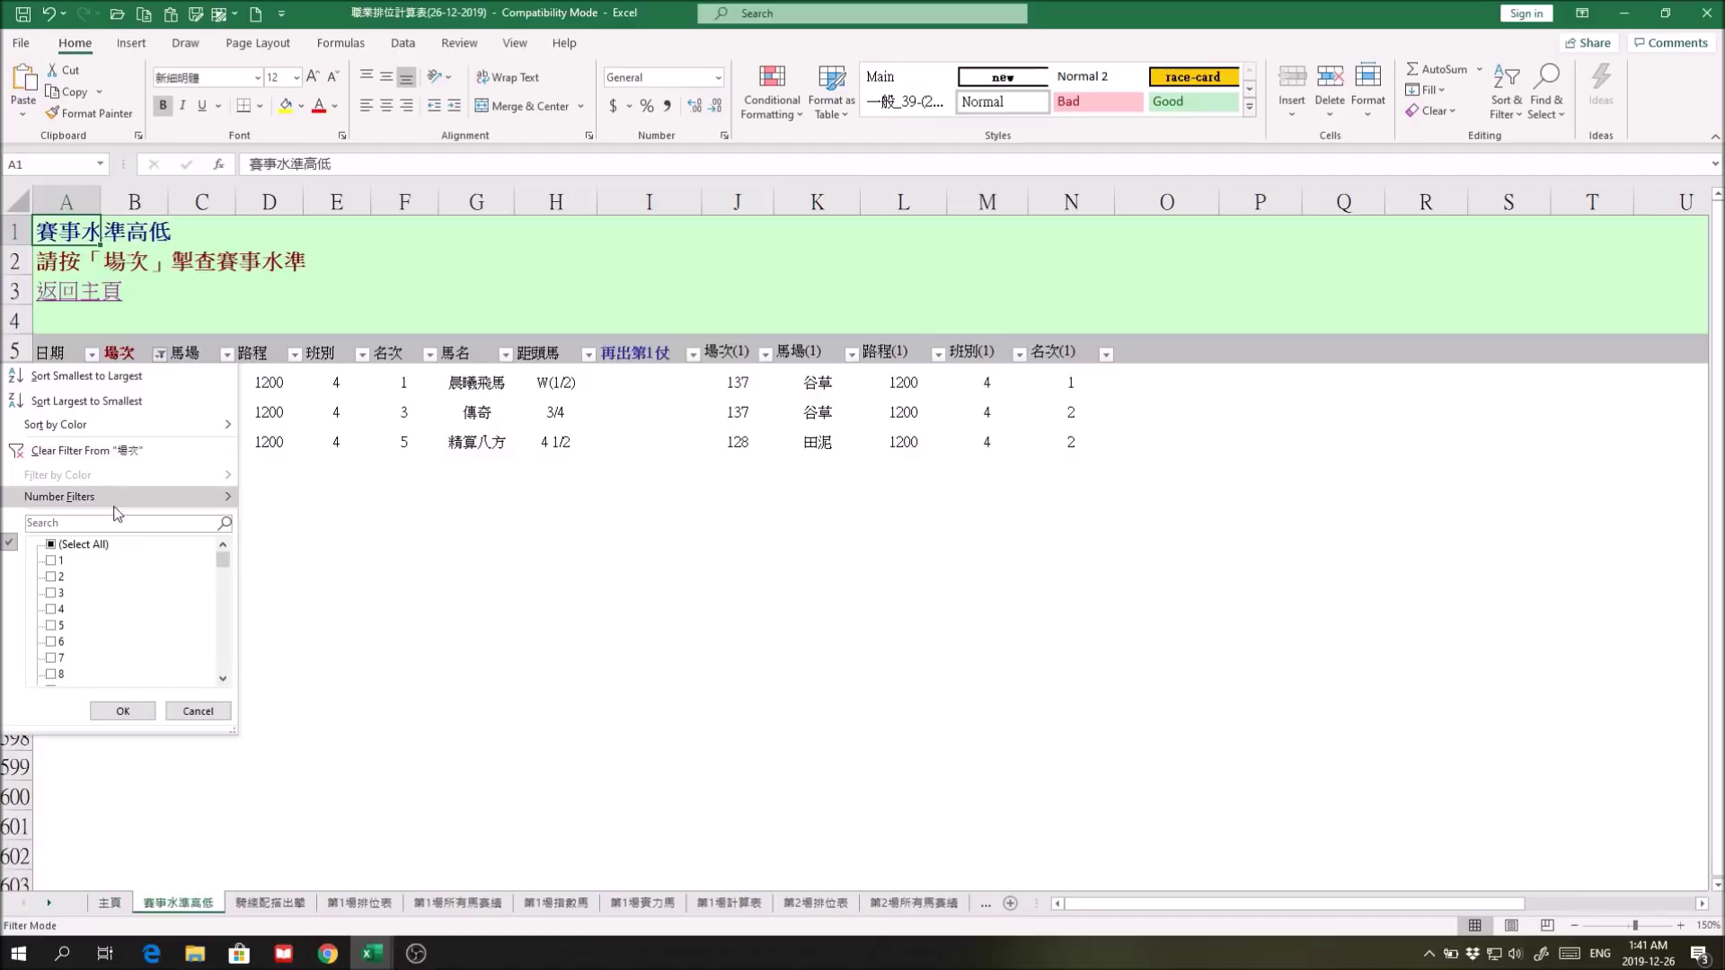
mouse_move(108, 496)
click(298, 499)
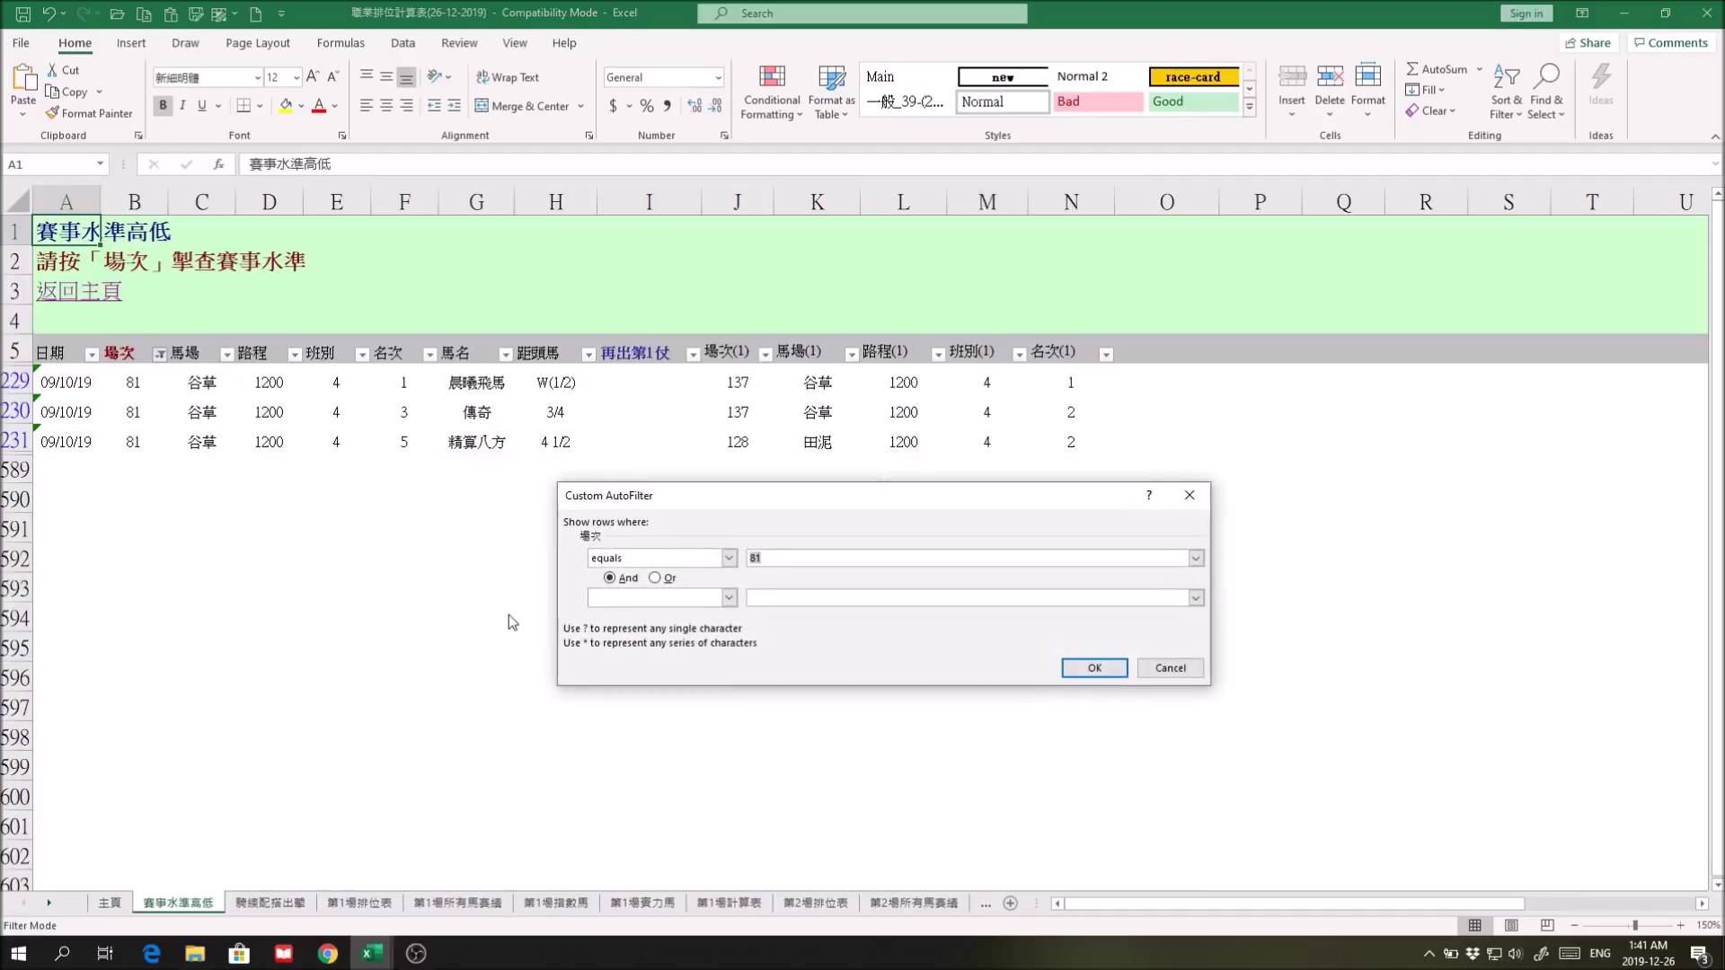
text(210)
click(1094, 667)
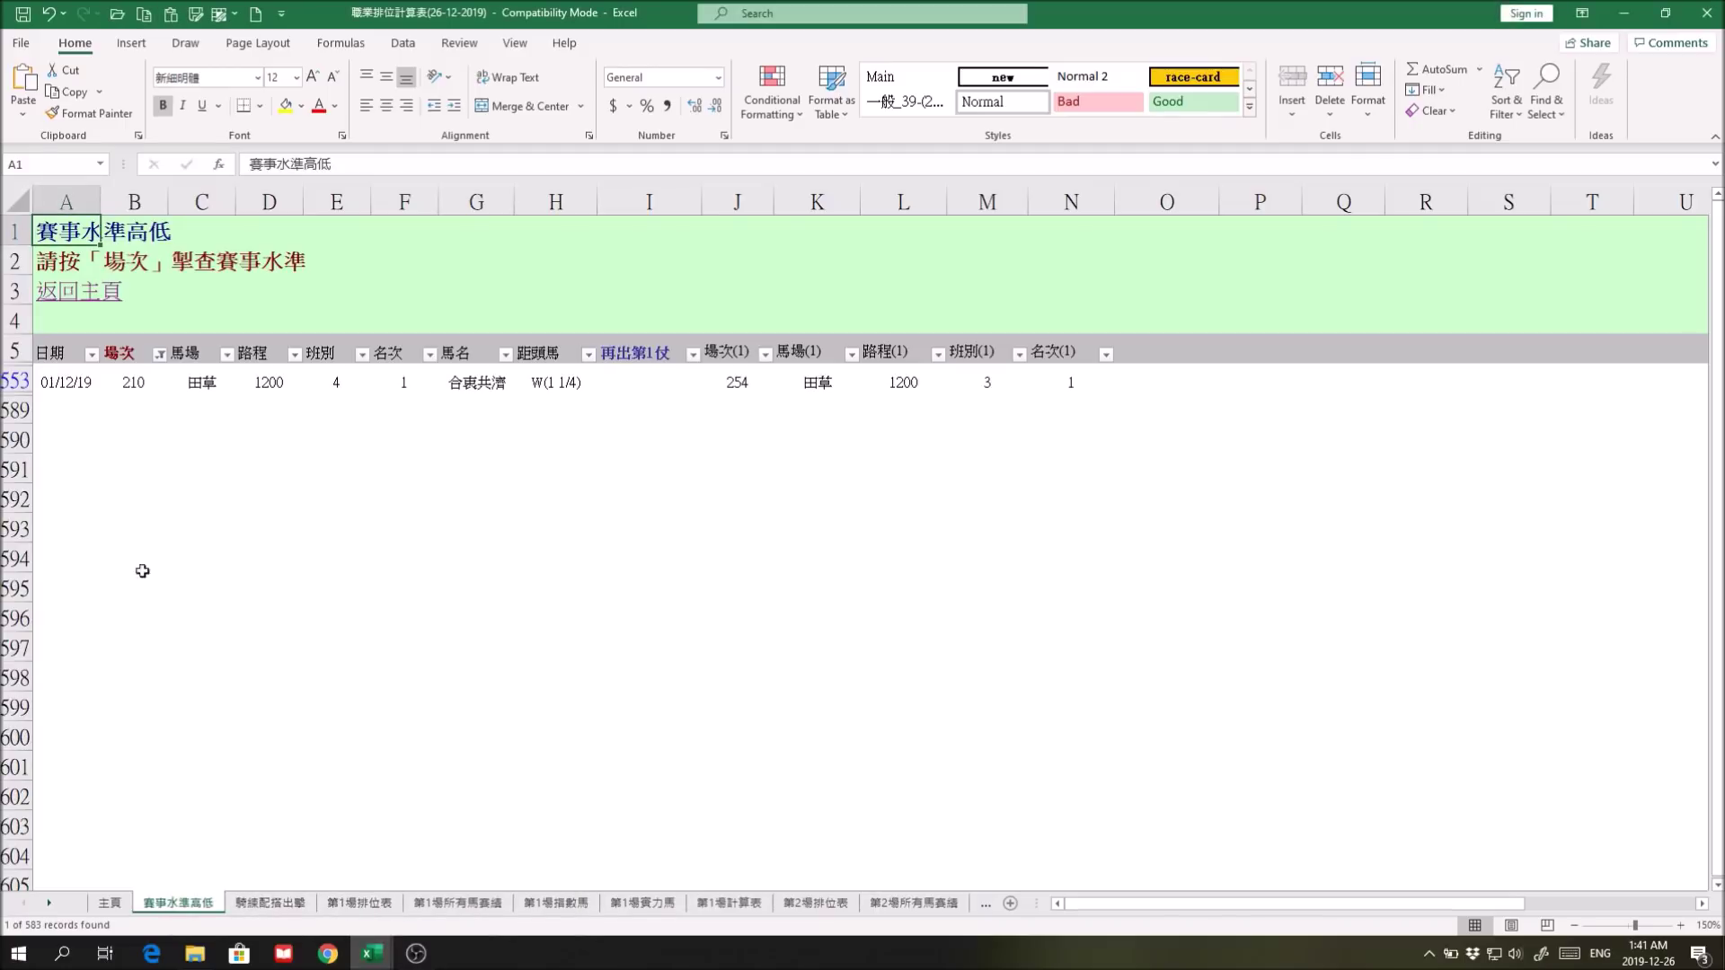
click(50, 302)
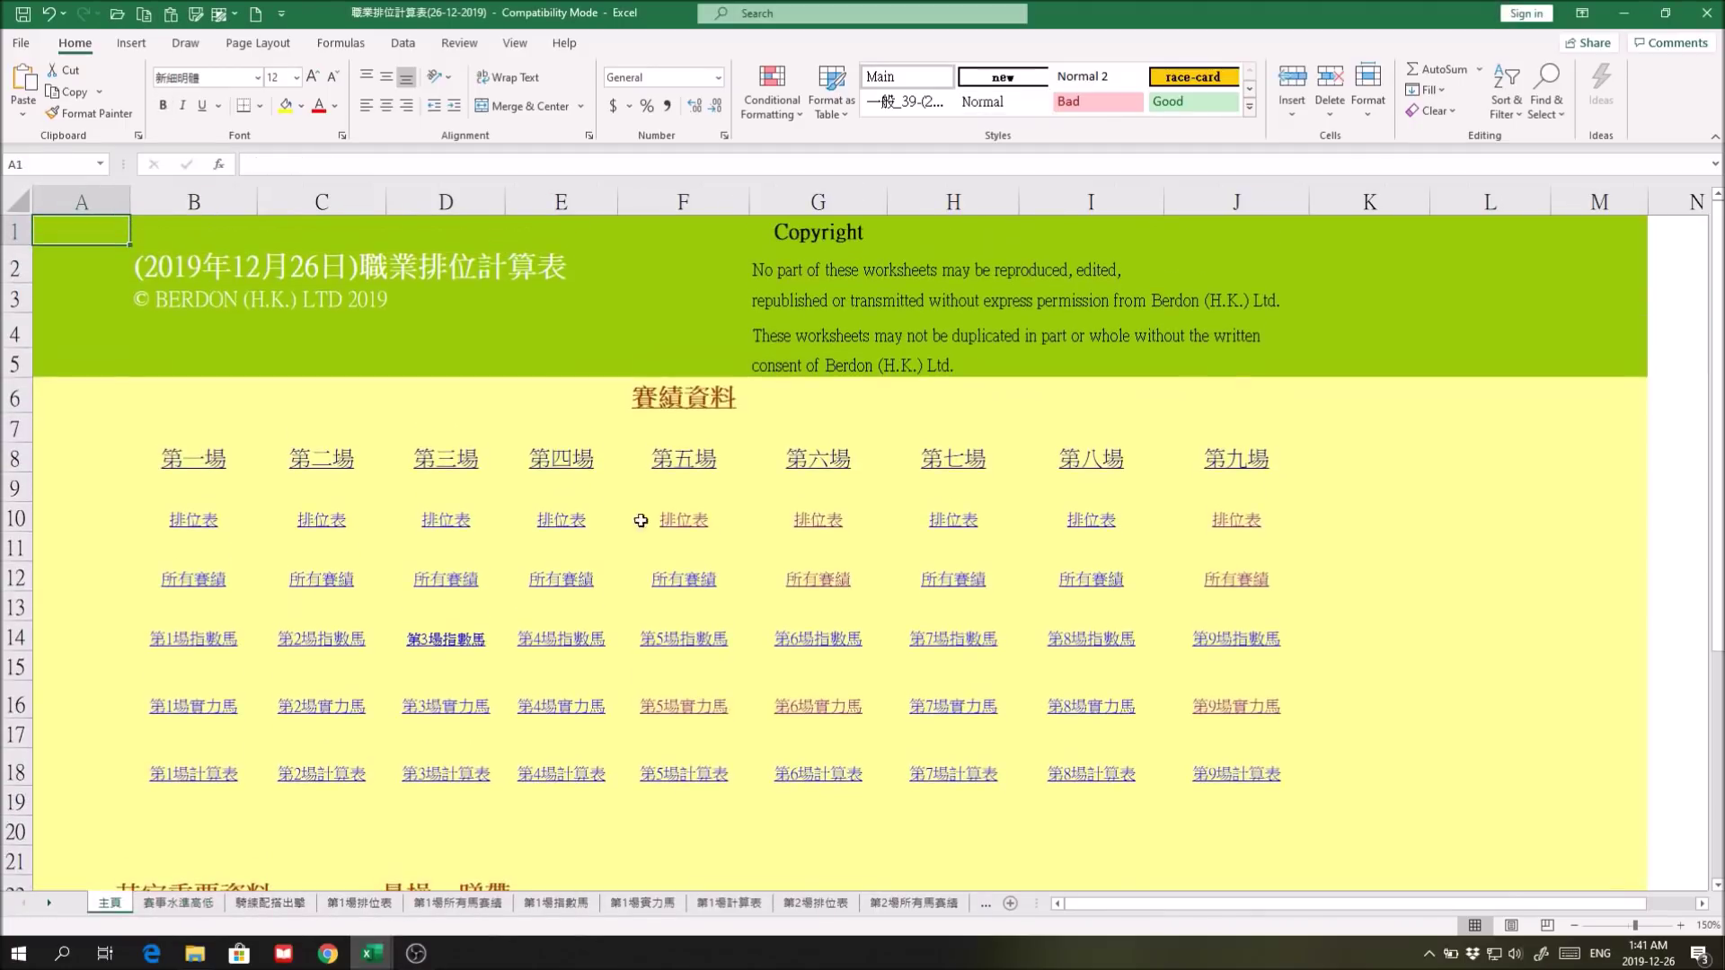
Step: Reopen race 6's 所有賽績 from the main page and review 太陽戰馬's finishing places and running style over its last four races
click(796, 571)
drag(1100, 766, 1167, 769)
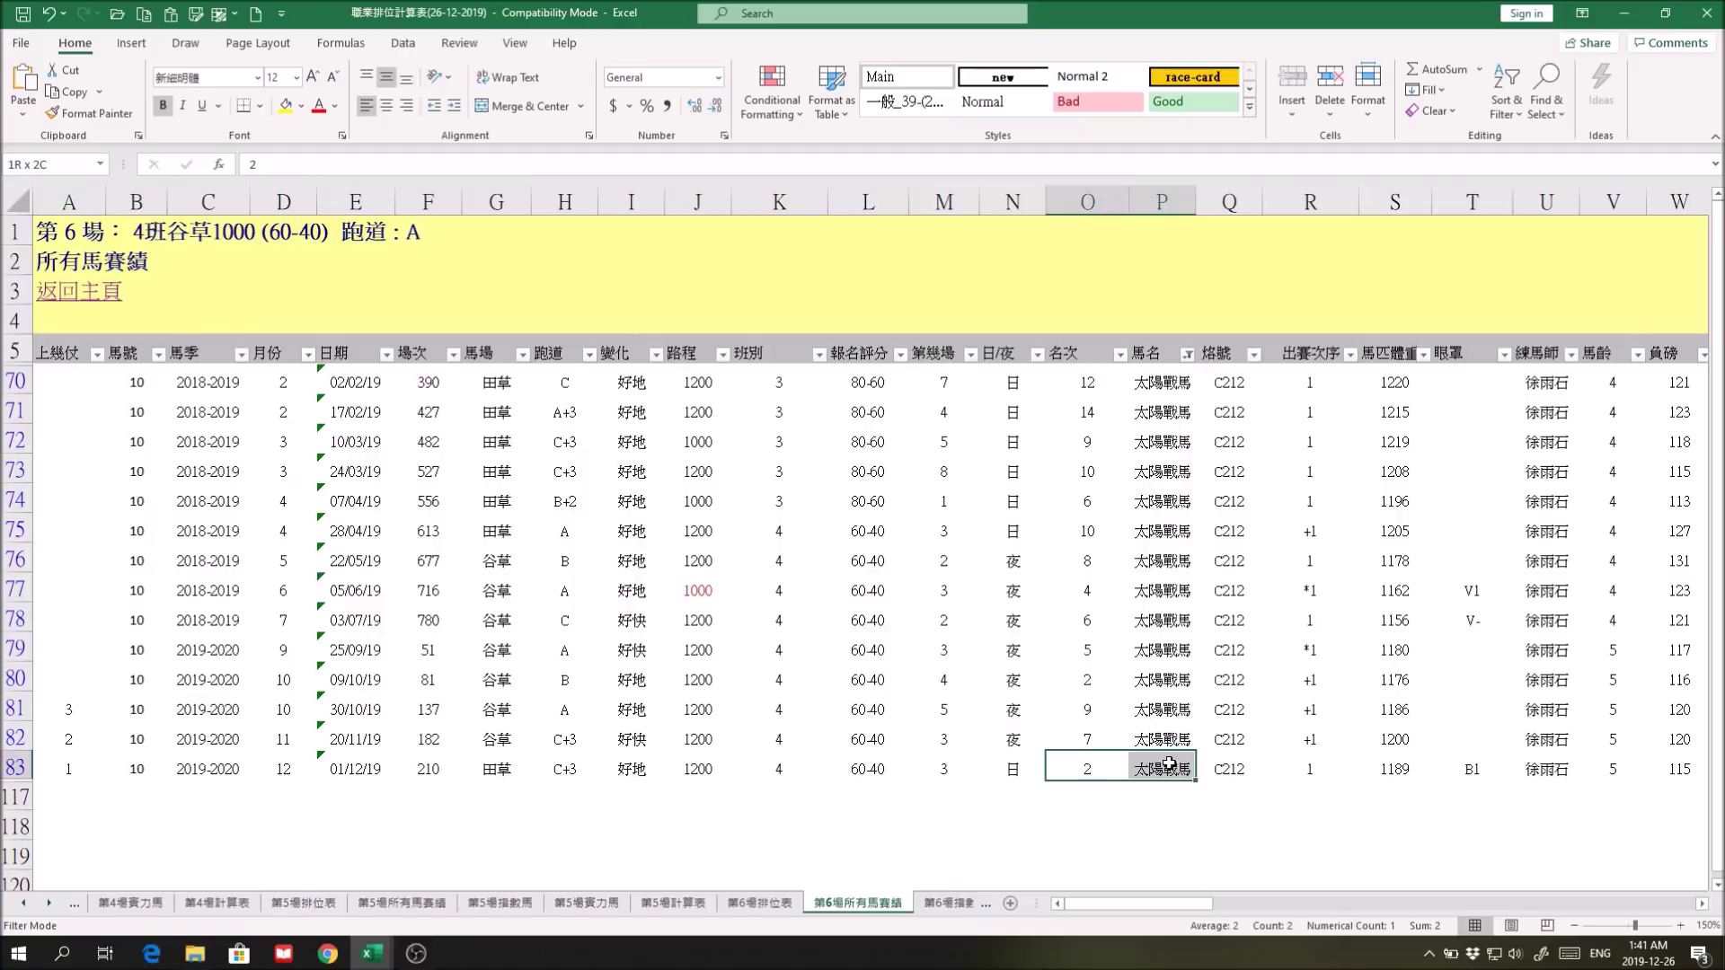
drag(1187, 903, 1700, 894)
click(1205, 769)
click(1239, 769)
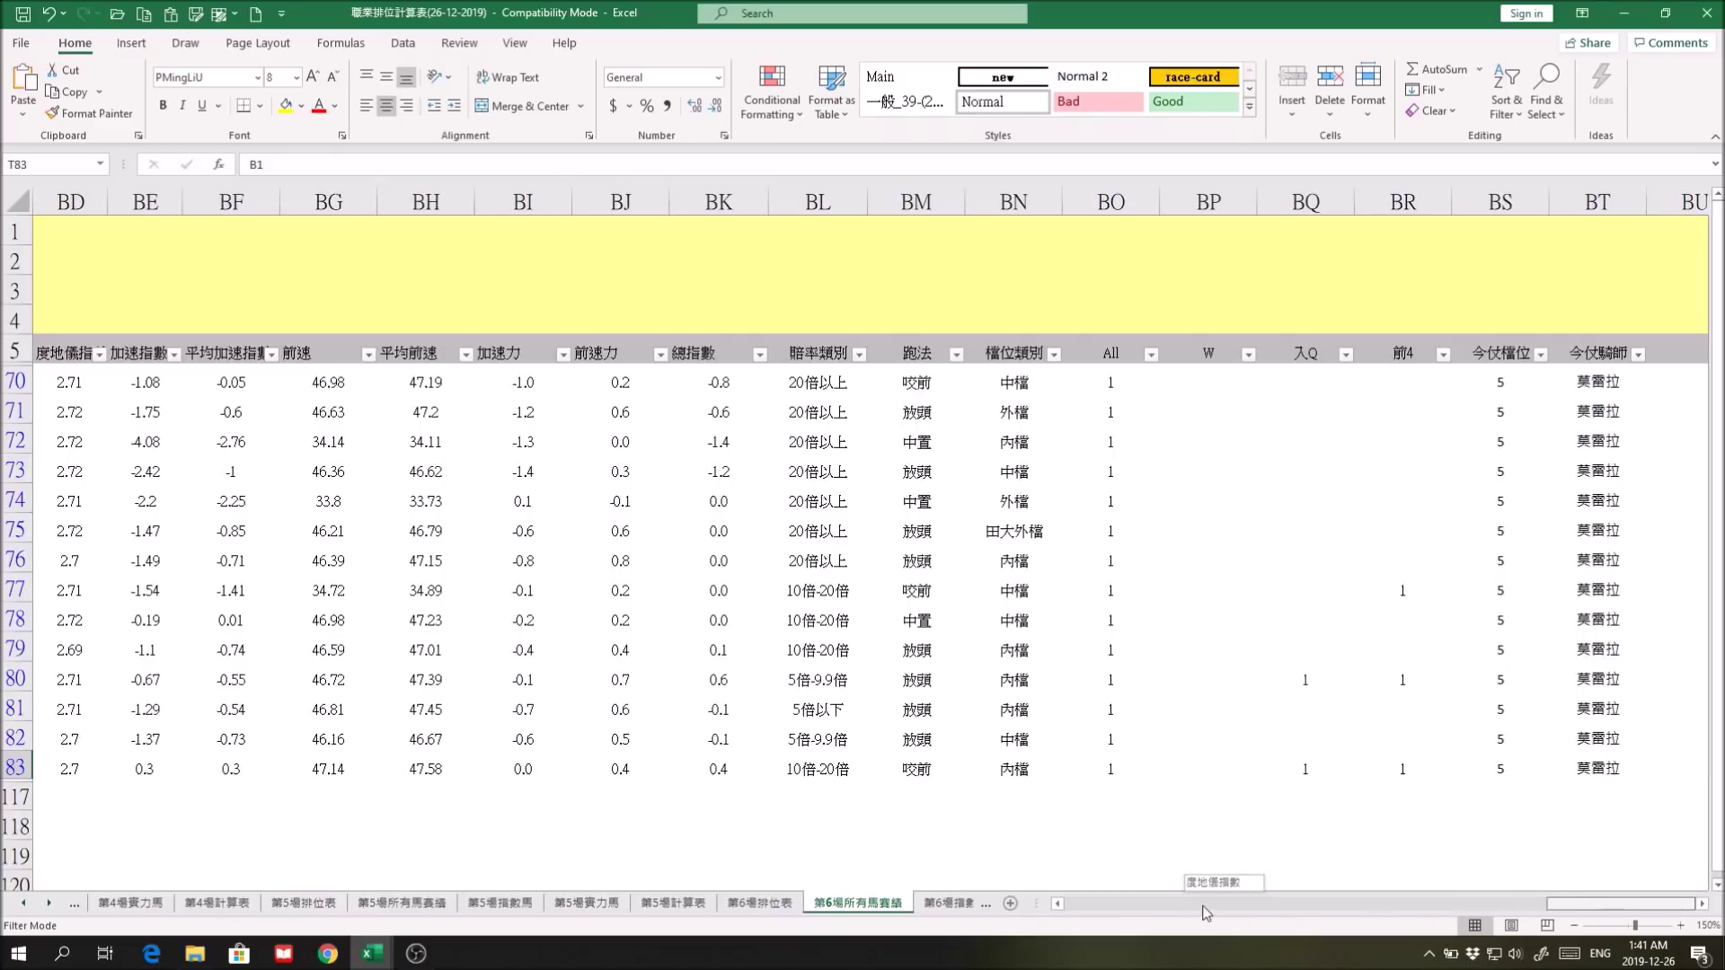
drag(1206, 912, 1111, 918)
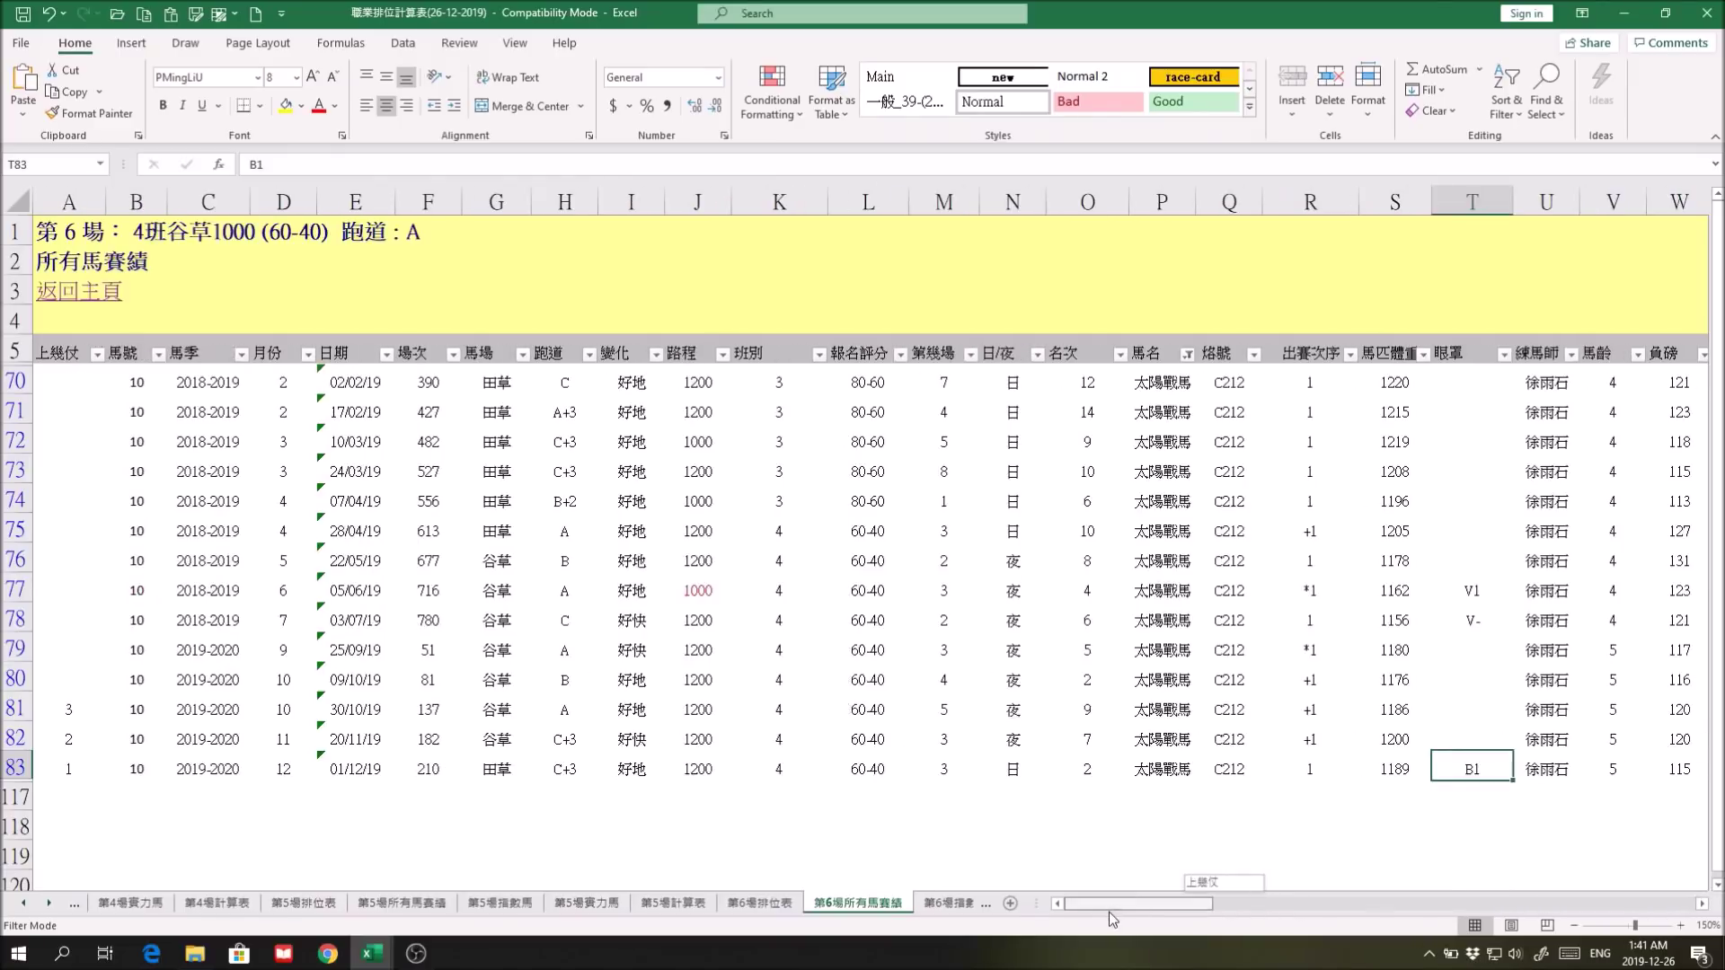
click(1089, 679)
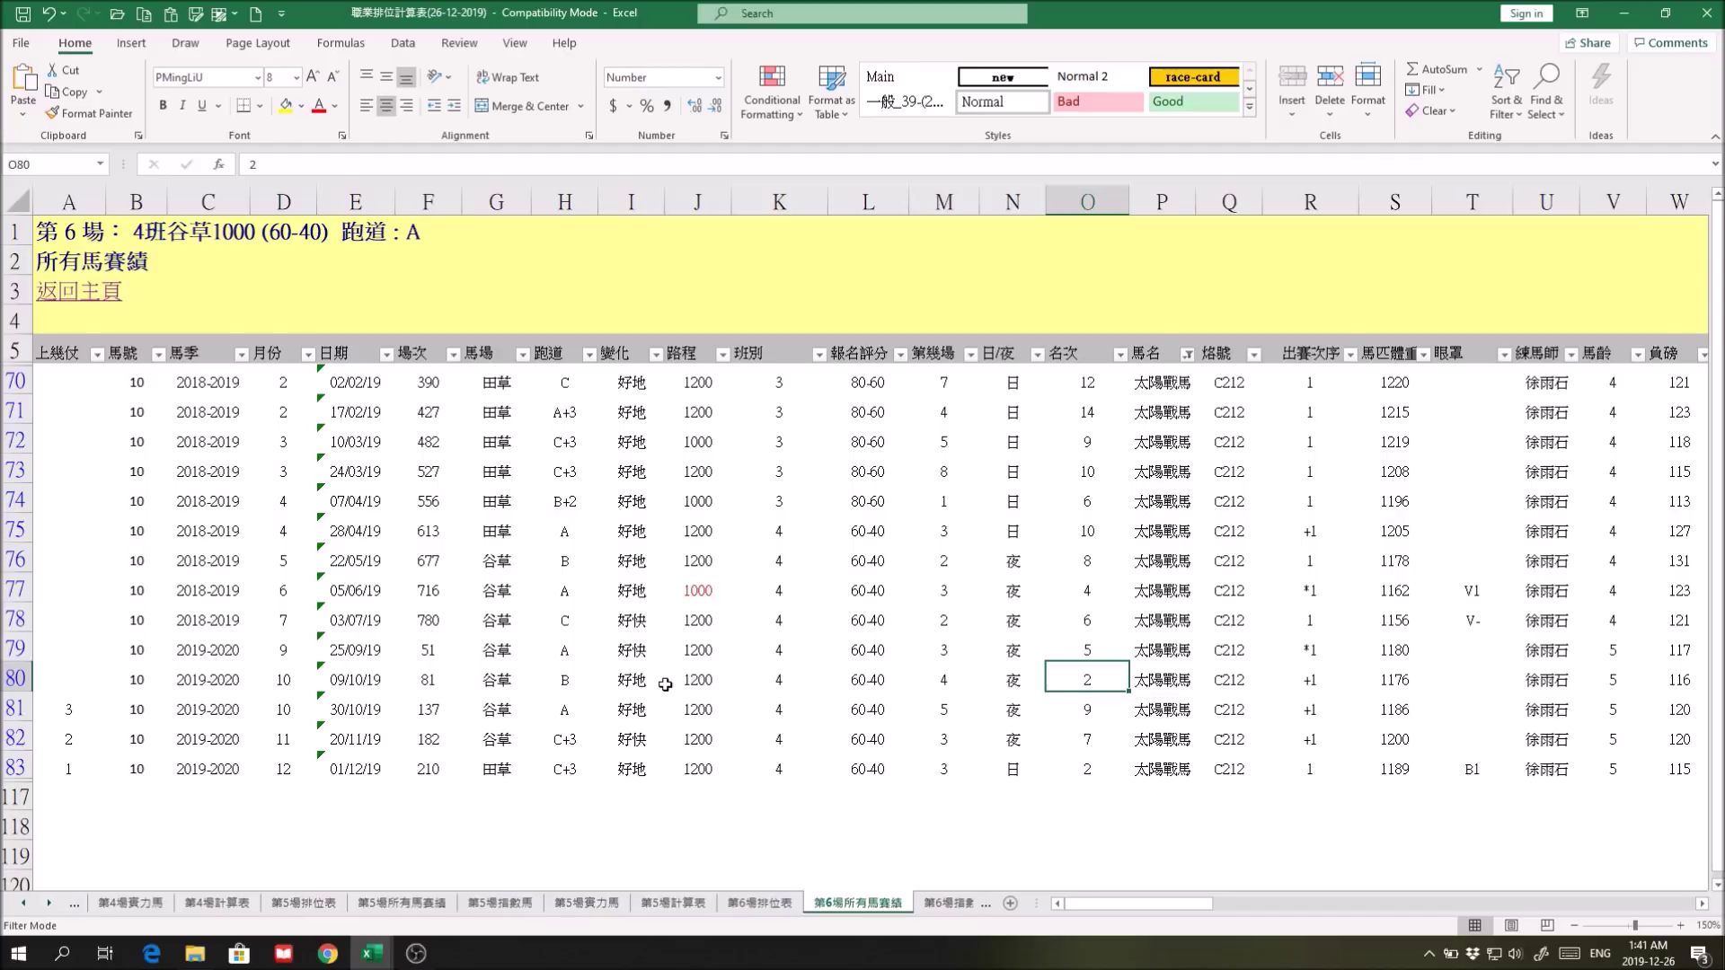
drag(1087, 681, 1099, 758)
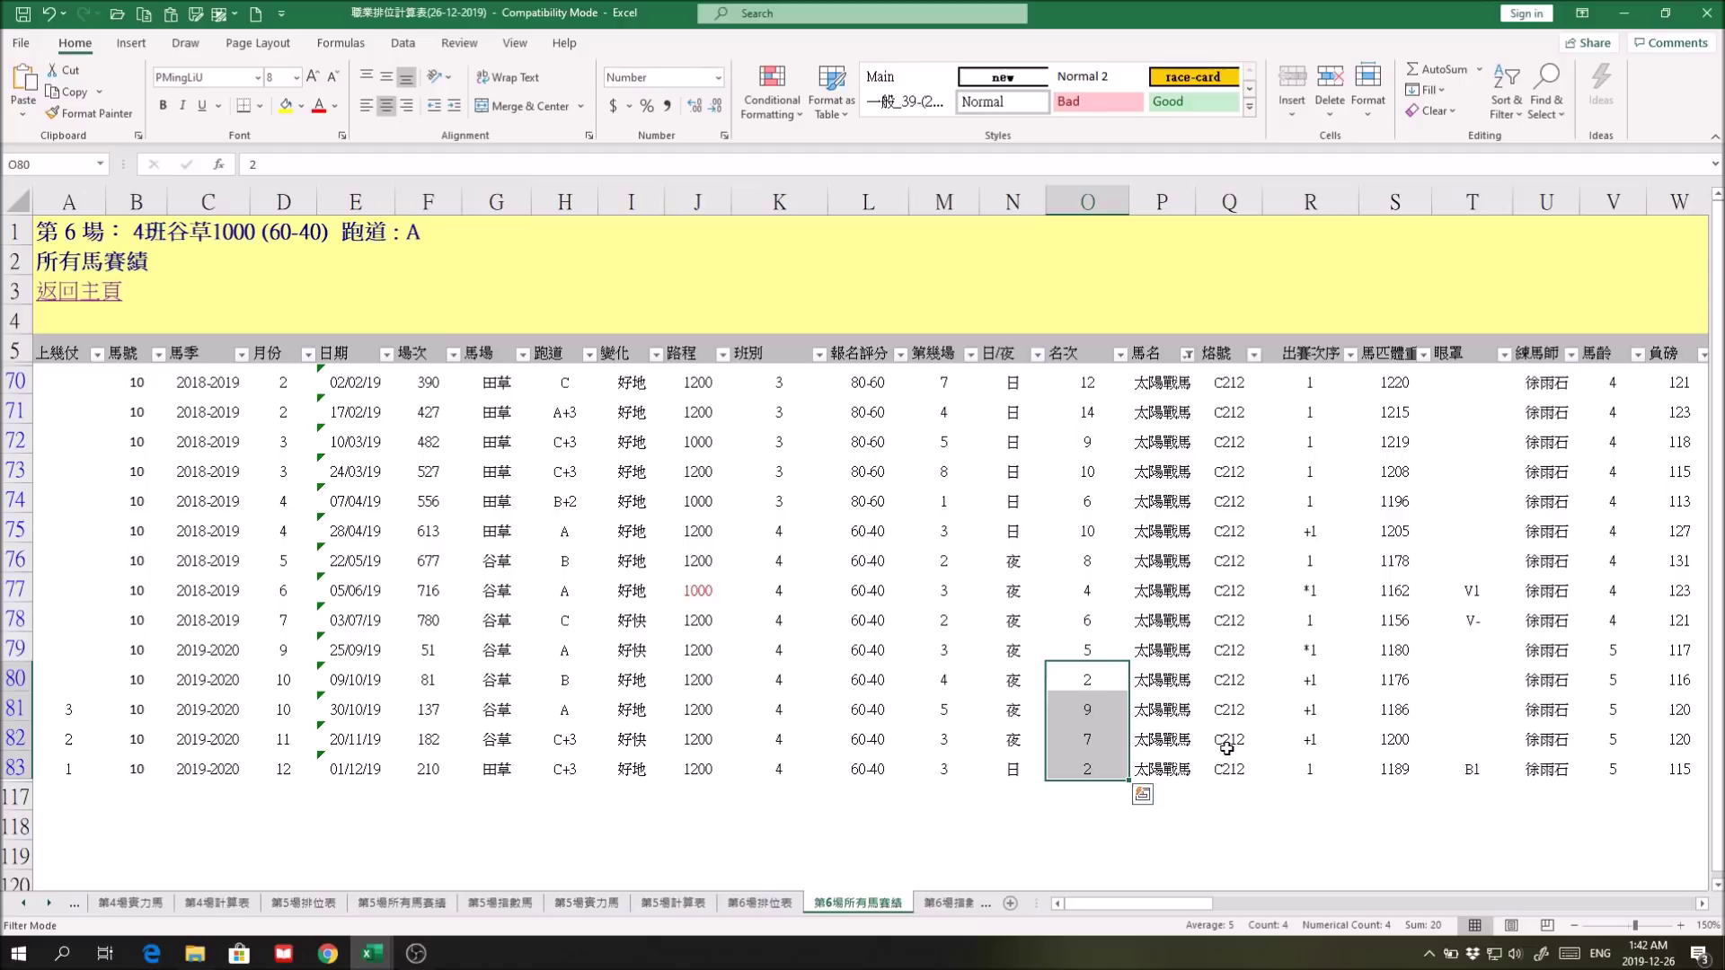
Step: Check the win and place odds of 太陽戰馬 on race 6's 排位表 and return to the main page
click(774, 903)
scroll(1068, 733, down, 2)
scroll(1068, 733, down, 4)
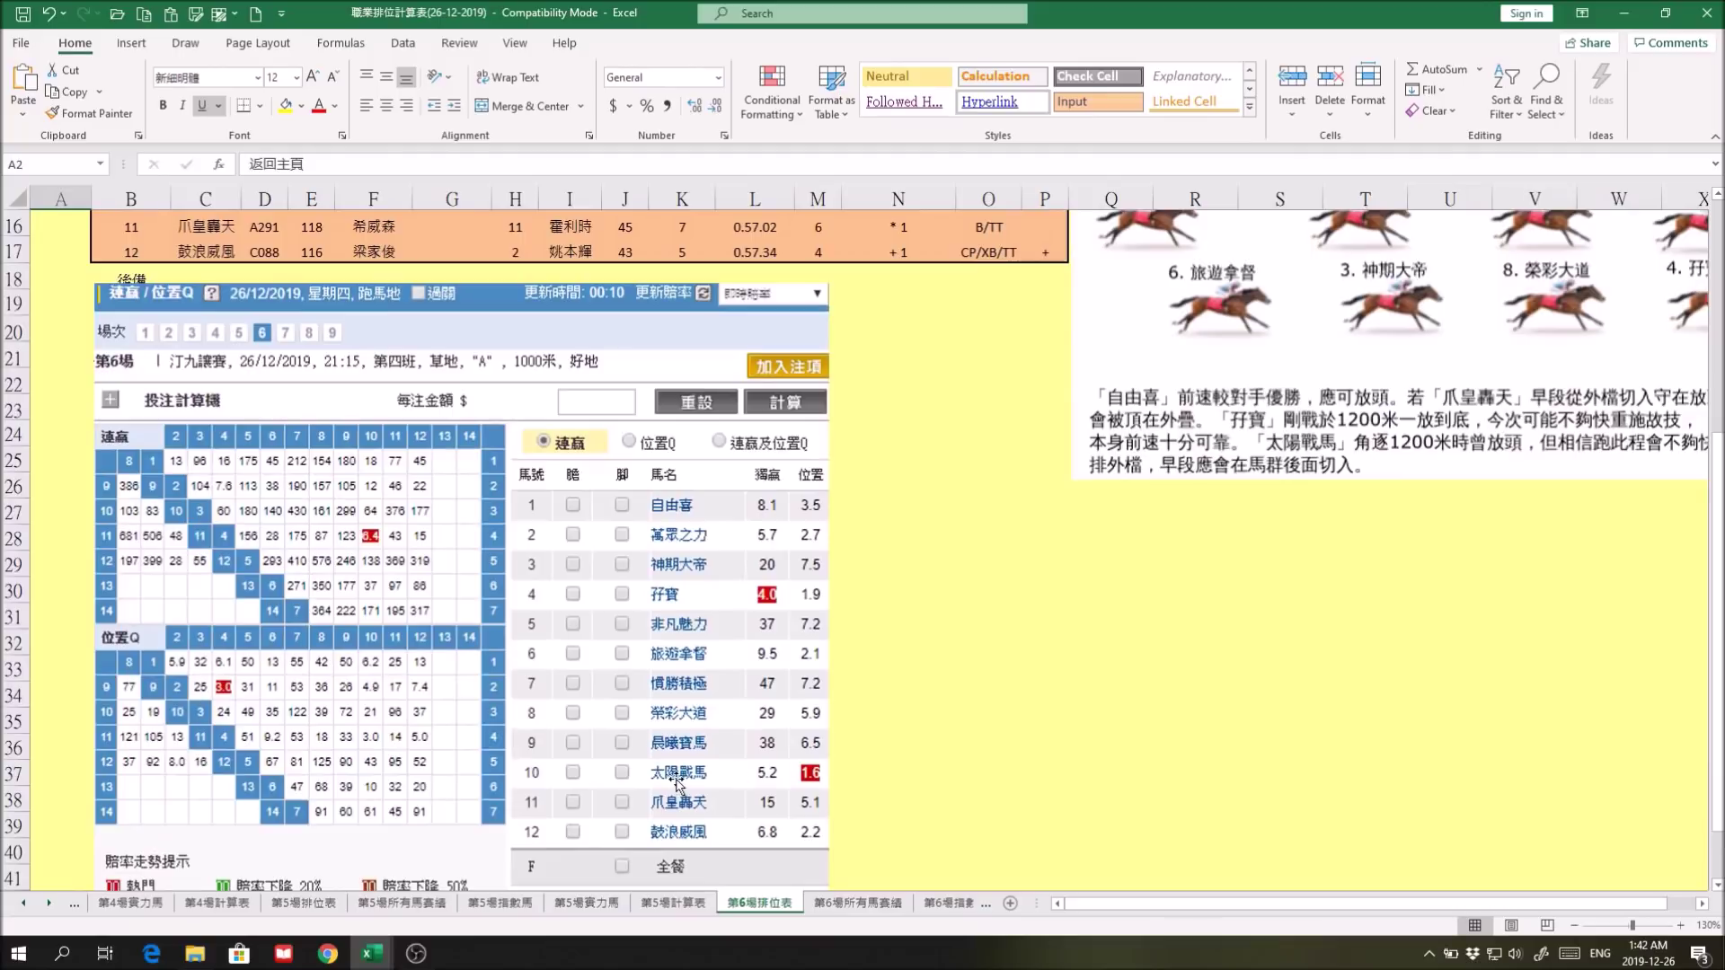
scroll(1038, 712, up, 5)
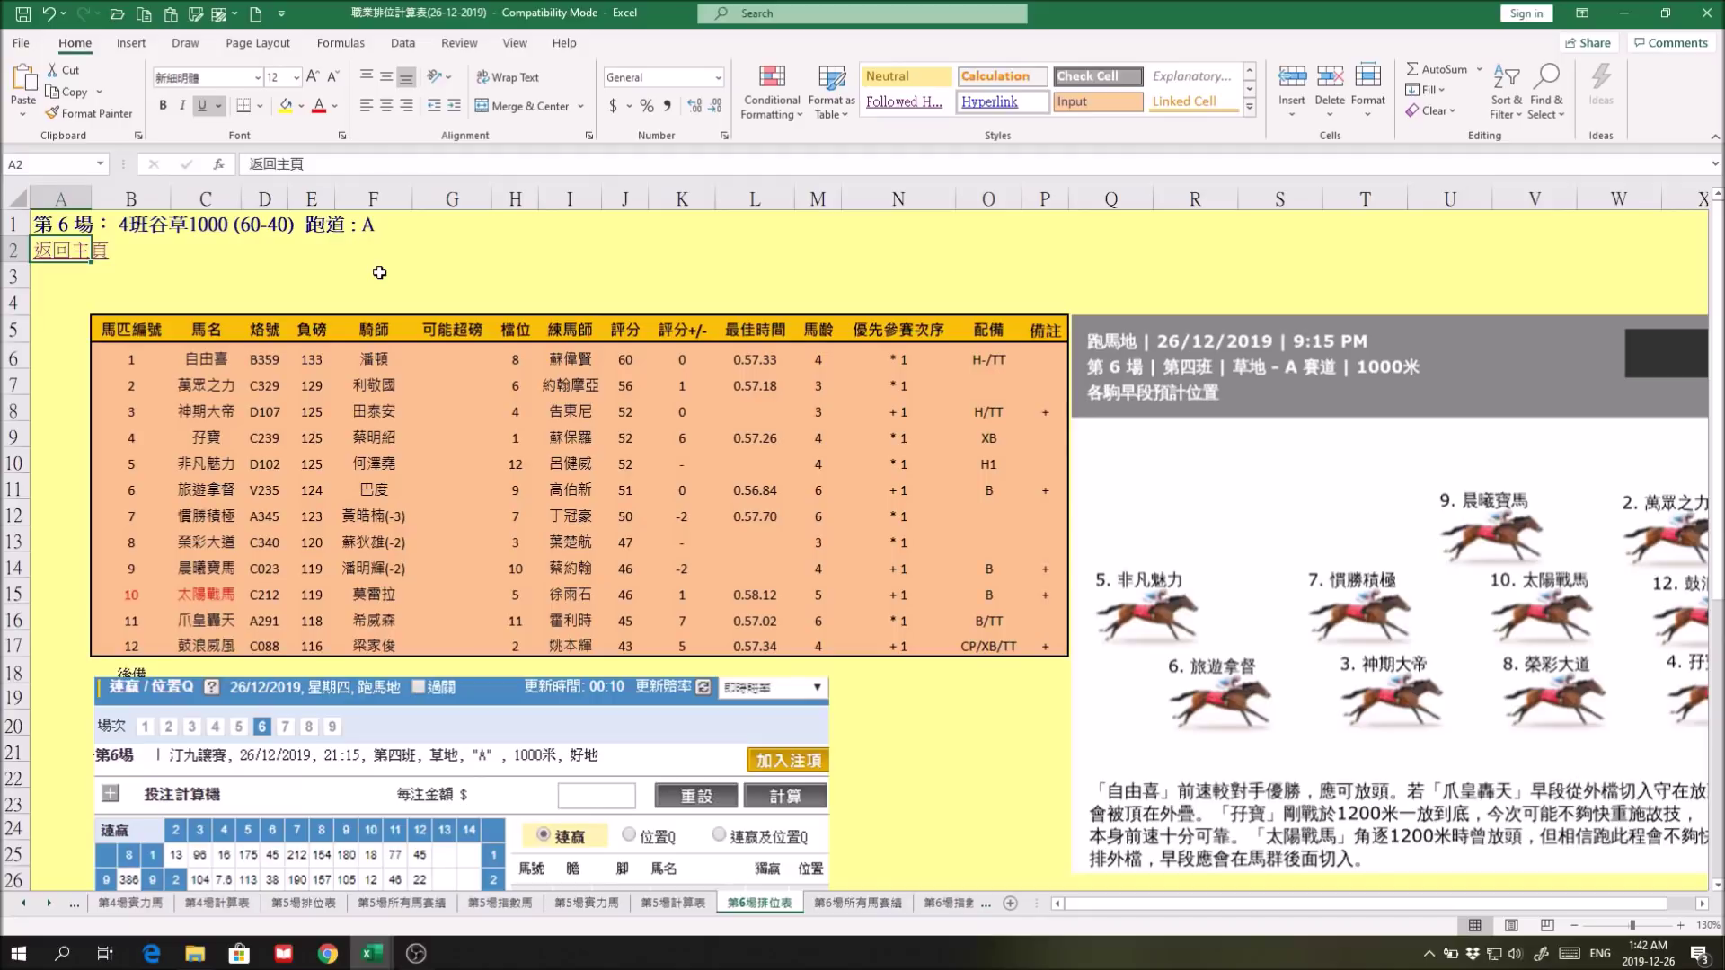
click(61, 252)
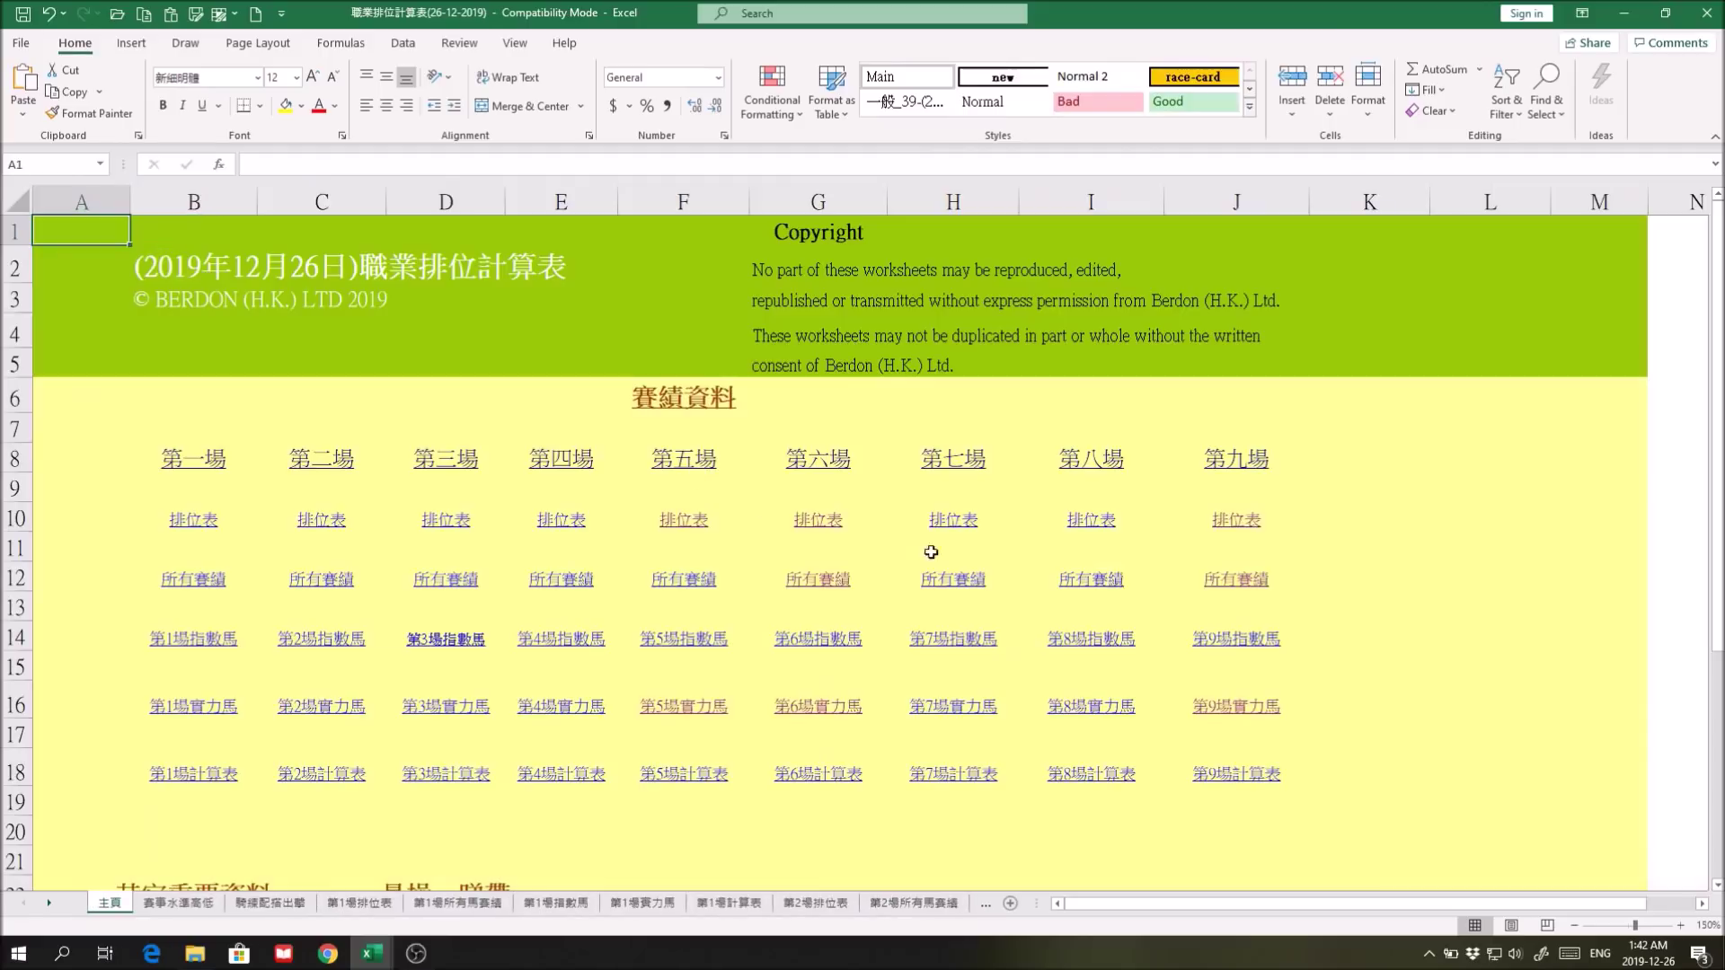
Step: Open race 9's 排位表, check the draw of 知道必勝, and return to the main page
click(1240, 526)
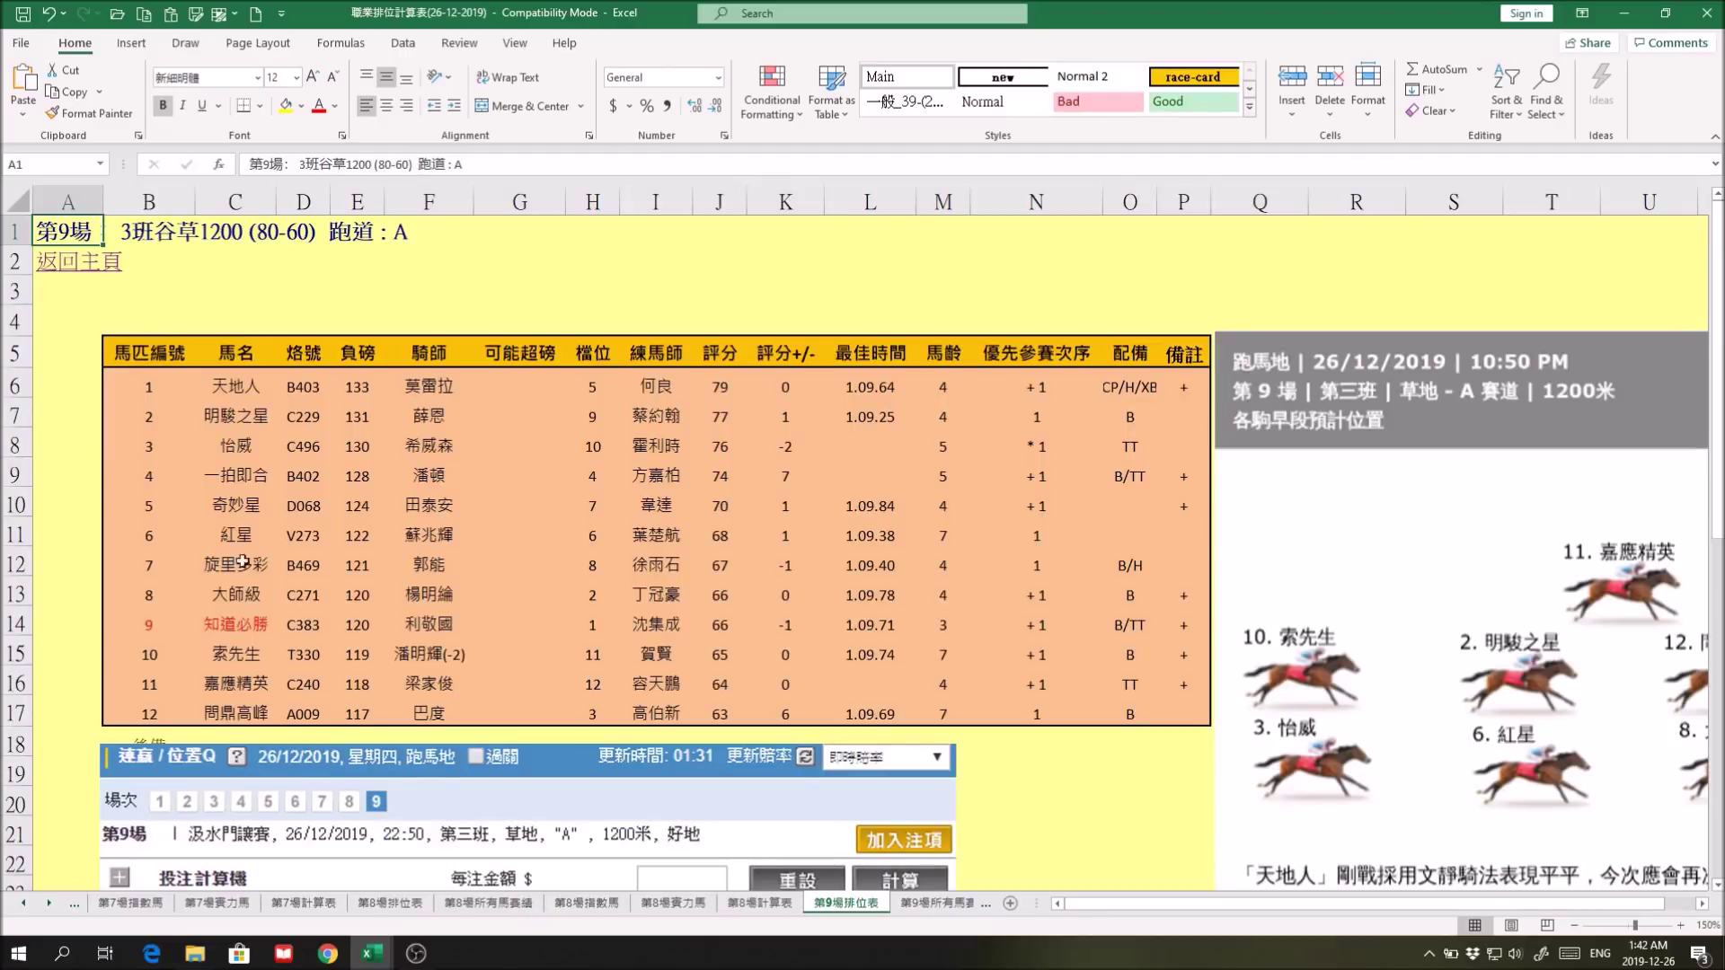
click(597, 620)
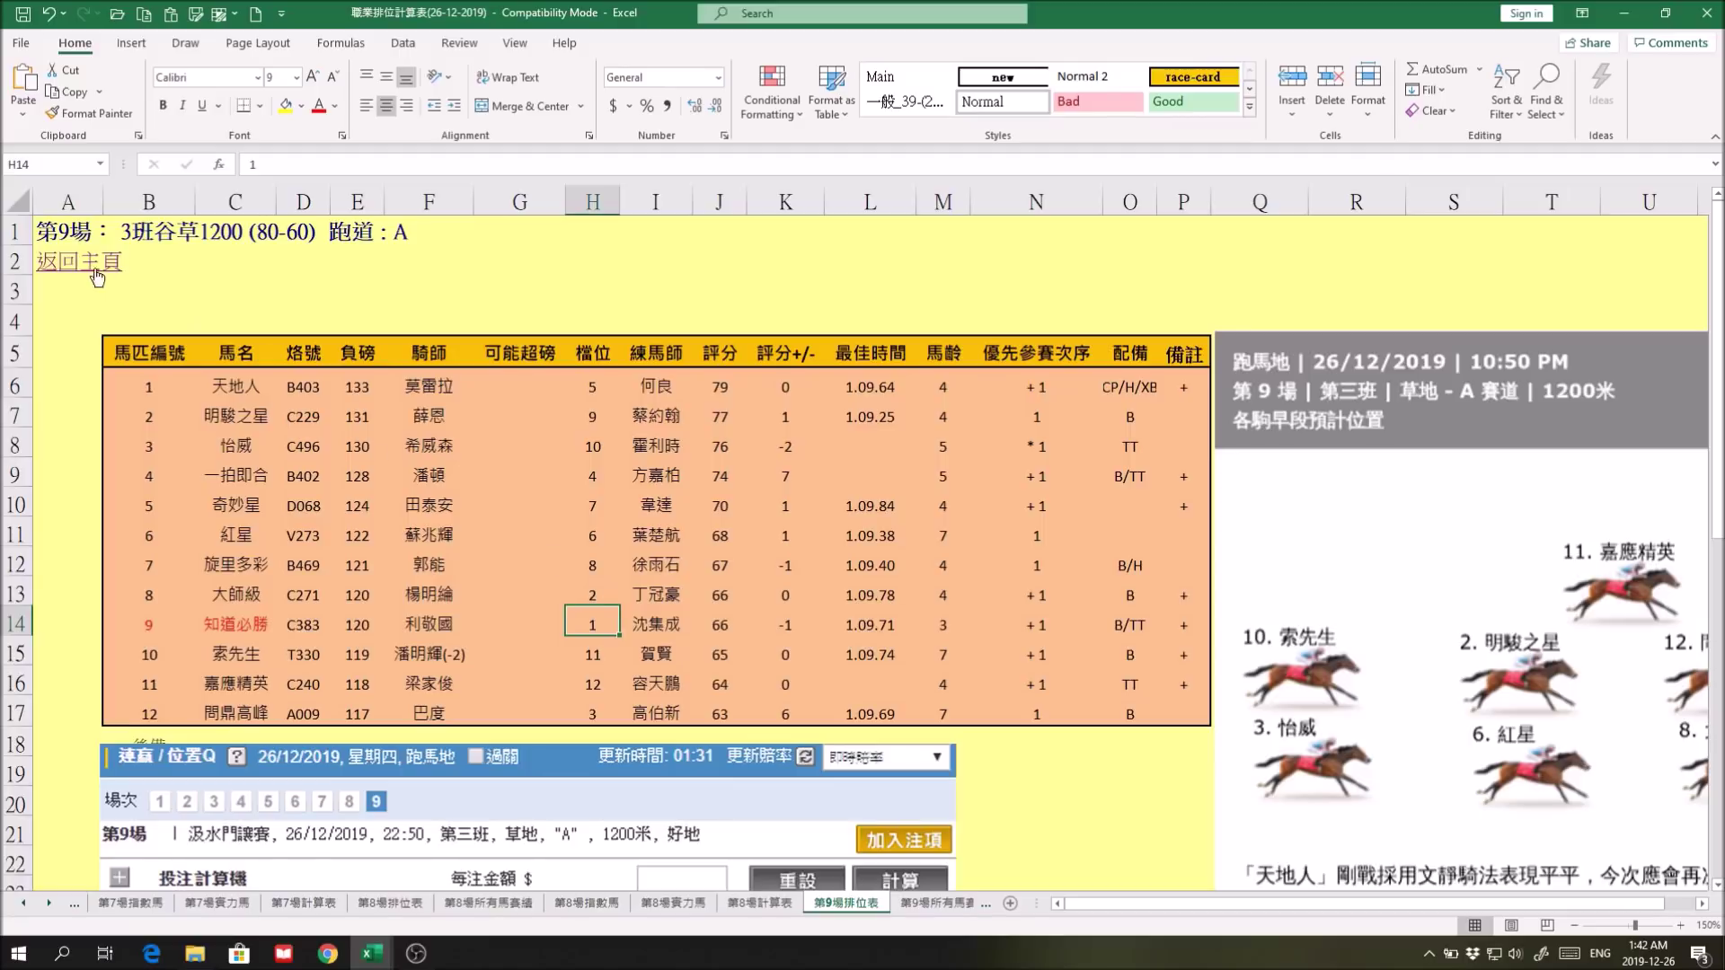
click(65, 268)
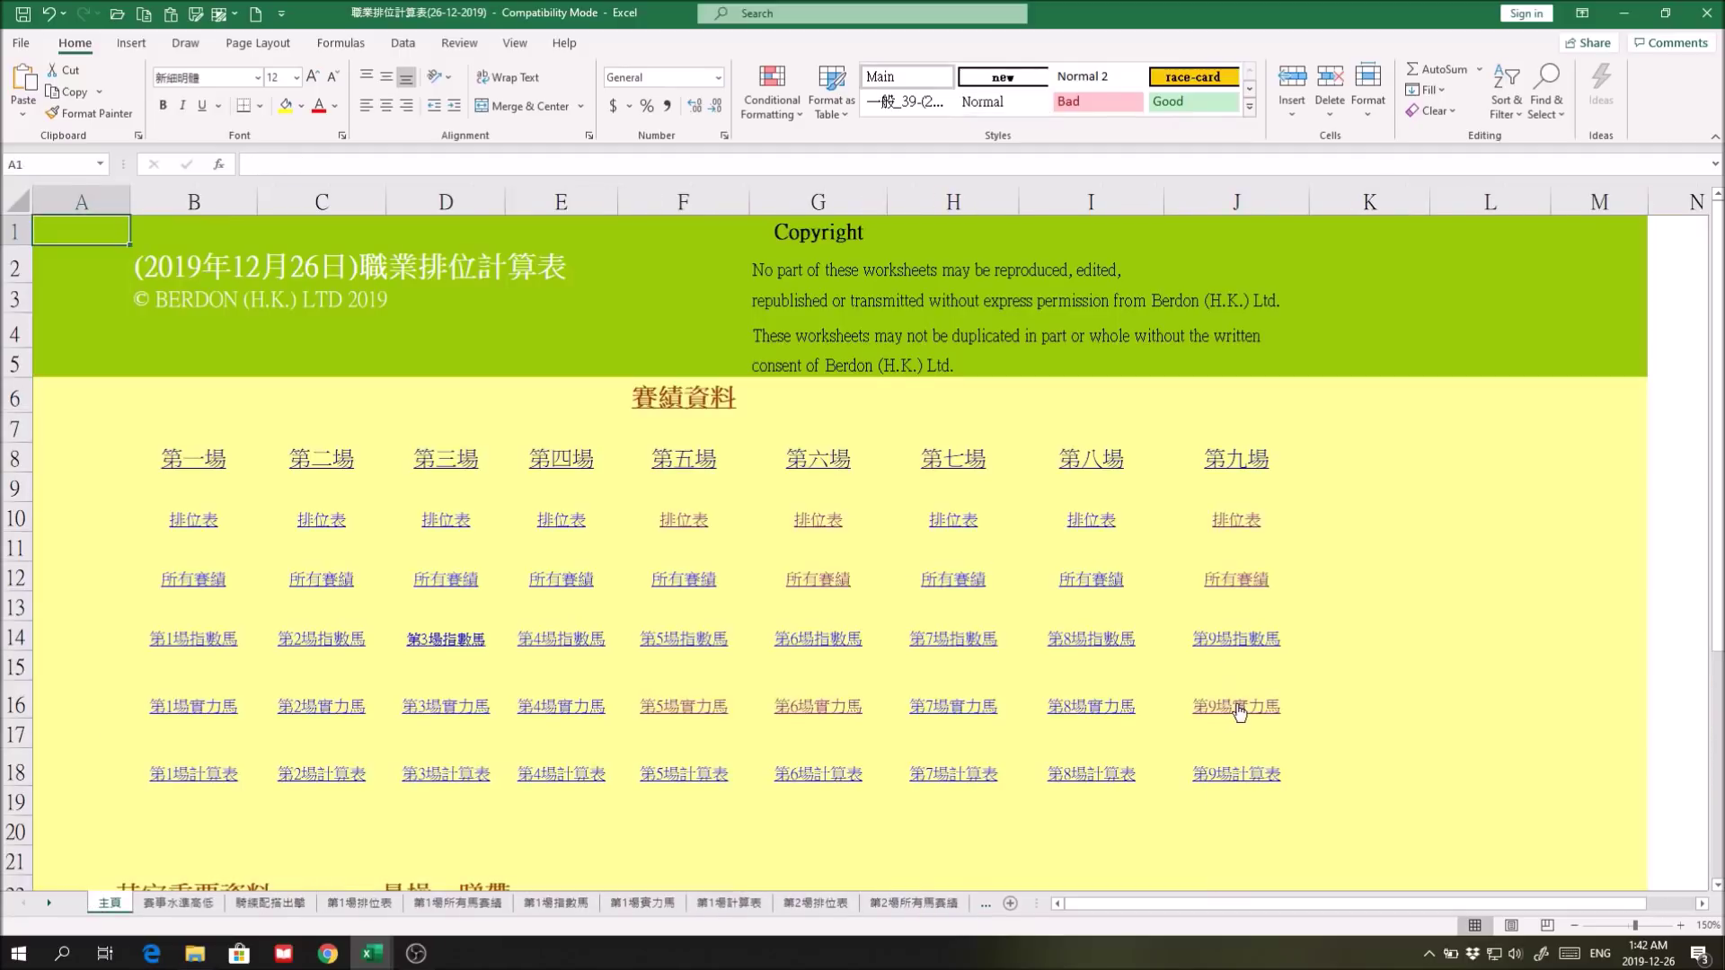
Step: Open race 9's 所有賽績 from the main page and check 知道必勝's age and its three 新馬 races in rows 97 to 99
click(1223, 578)
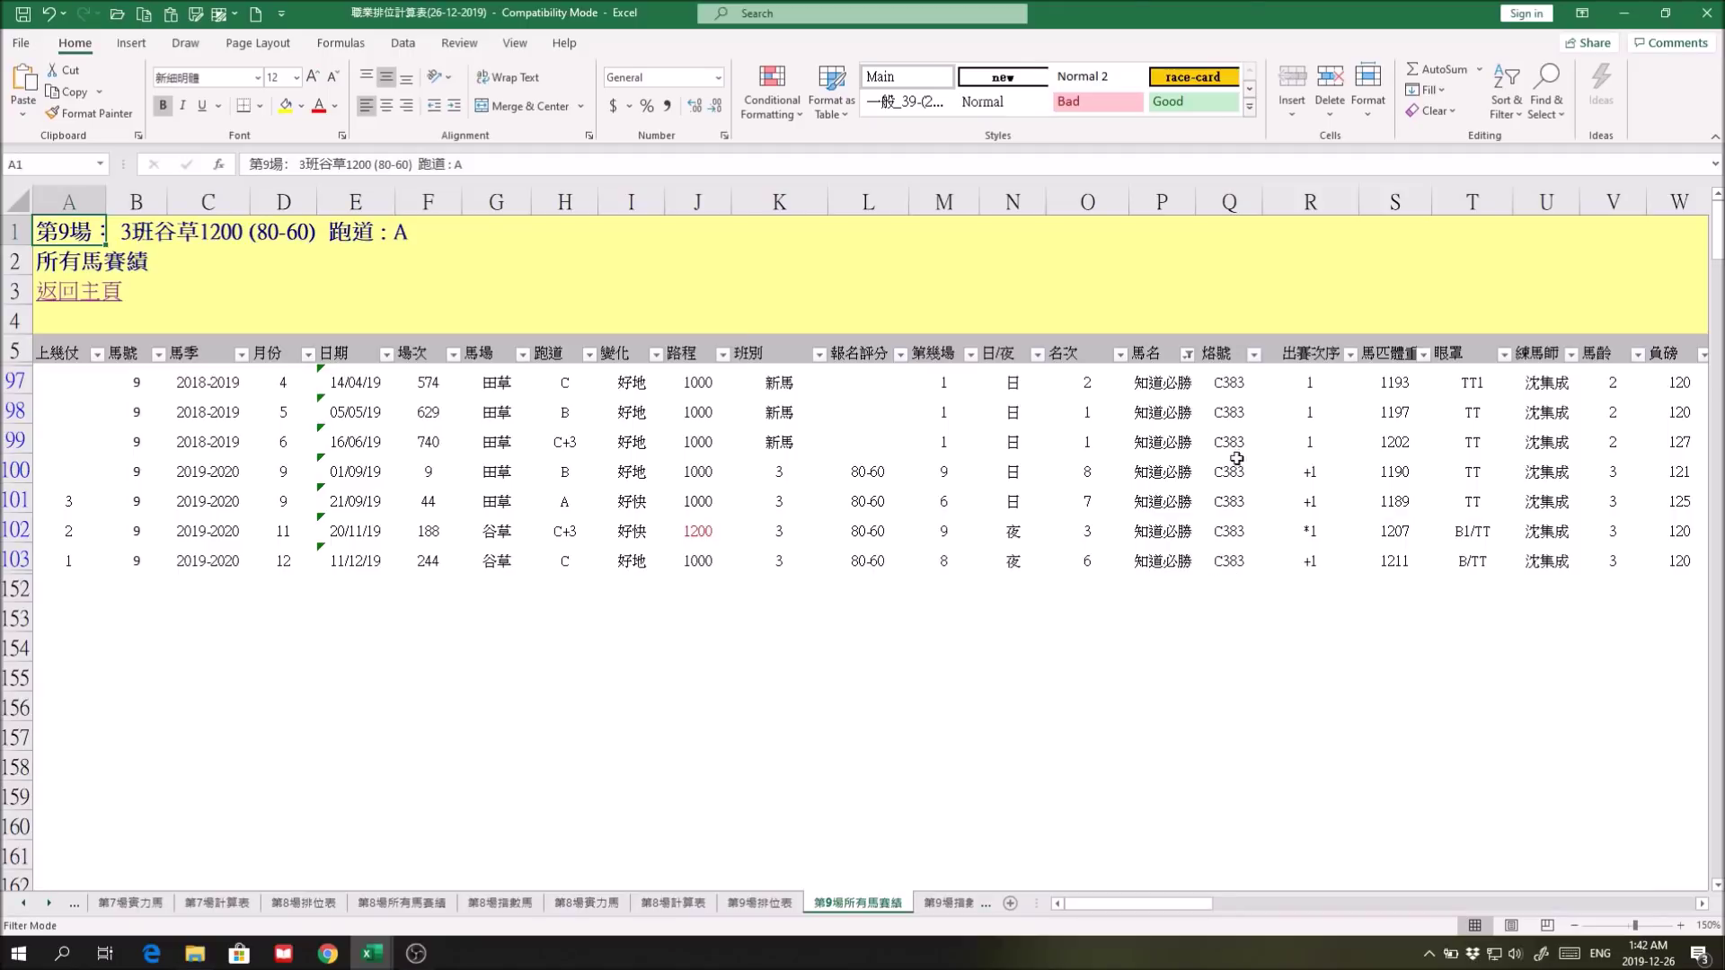
drag(1166, 381, 1168, 557)
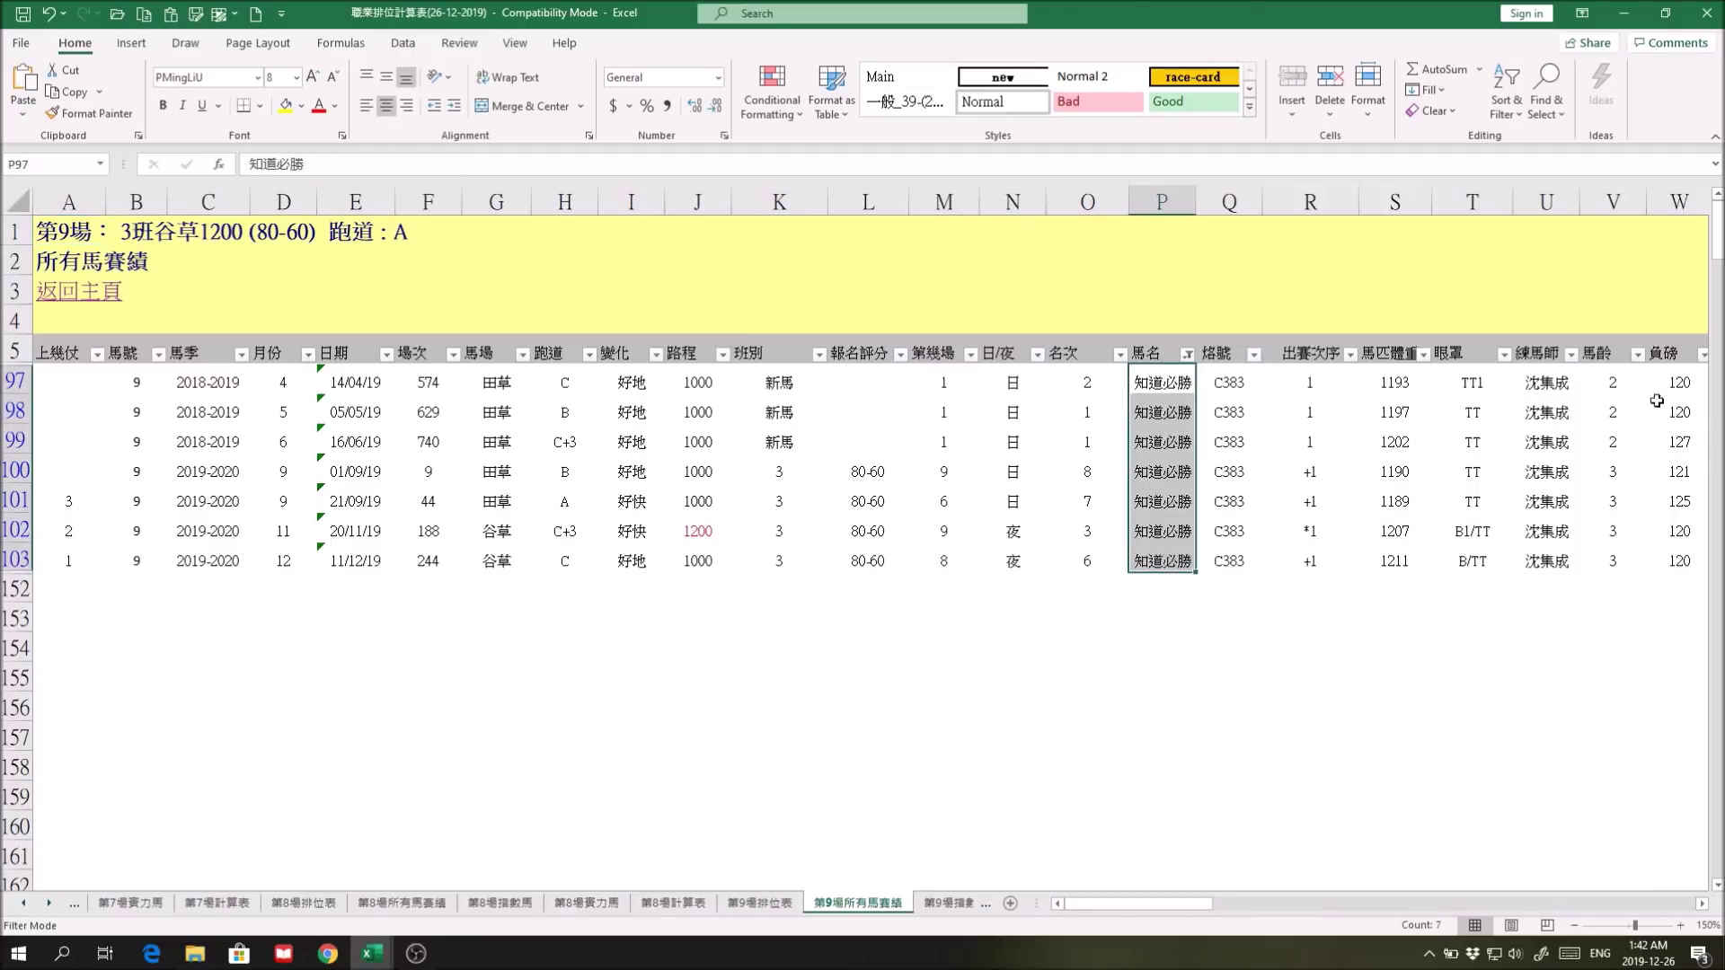
click(1613, 382)
drag(1612, 380, 1611, 442)
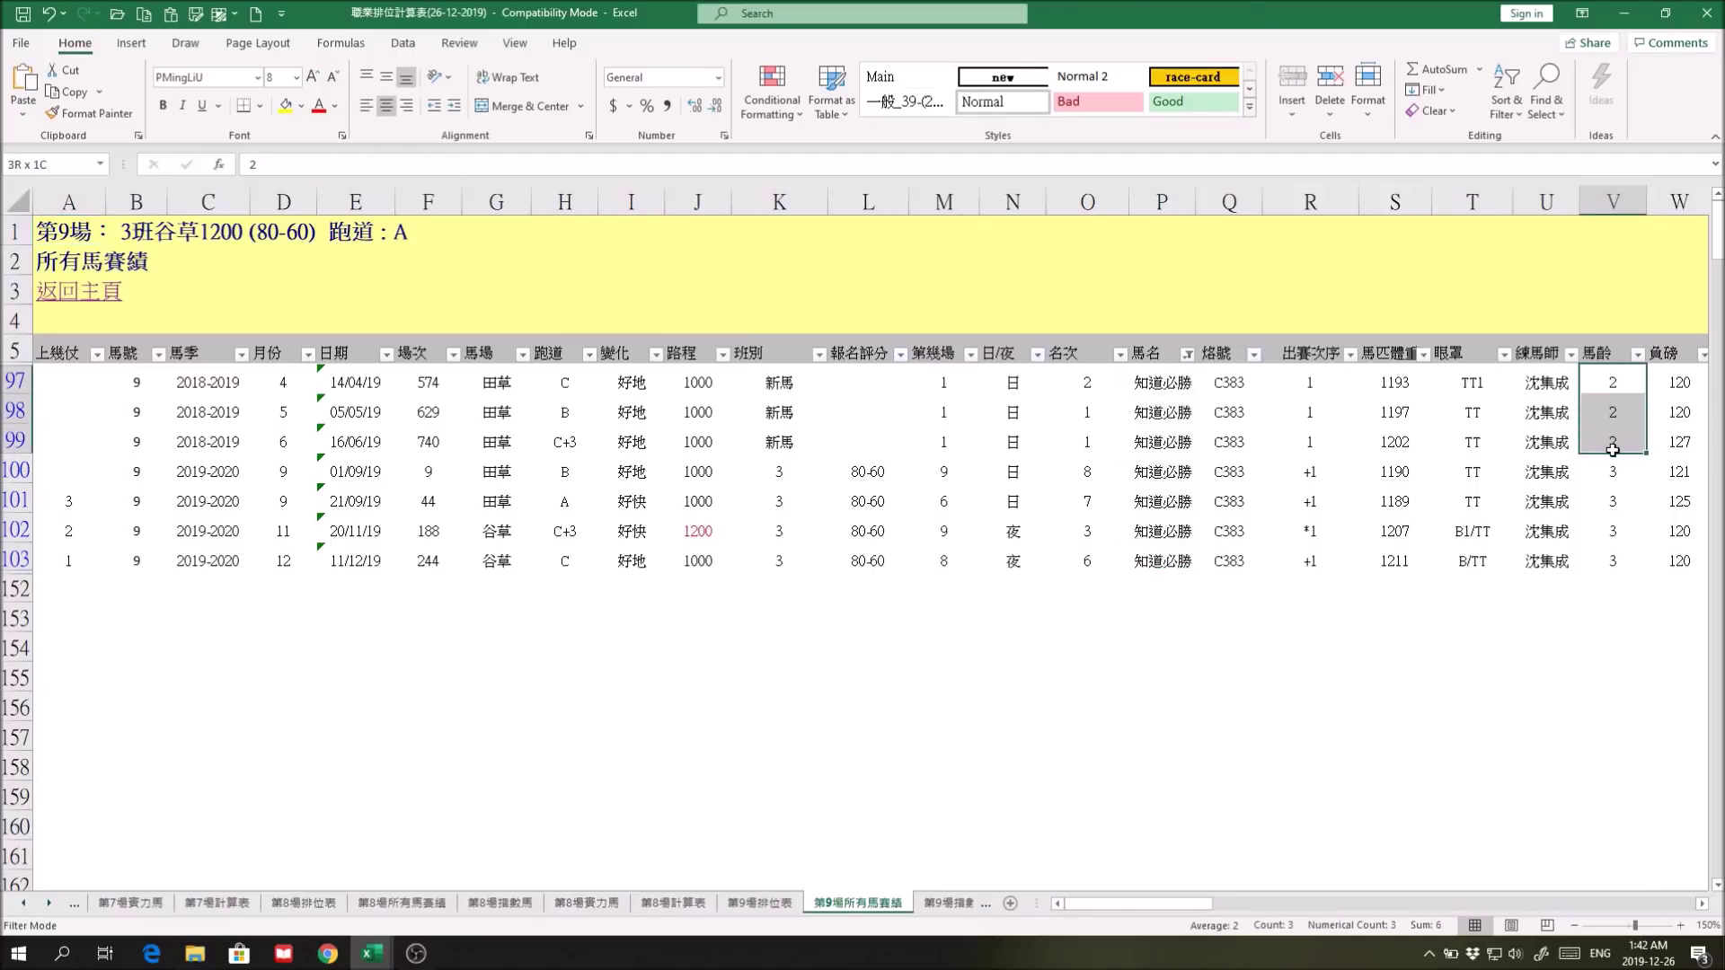
drag(1612, 449, 1612, 450)
click(7, 410)
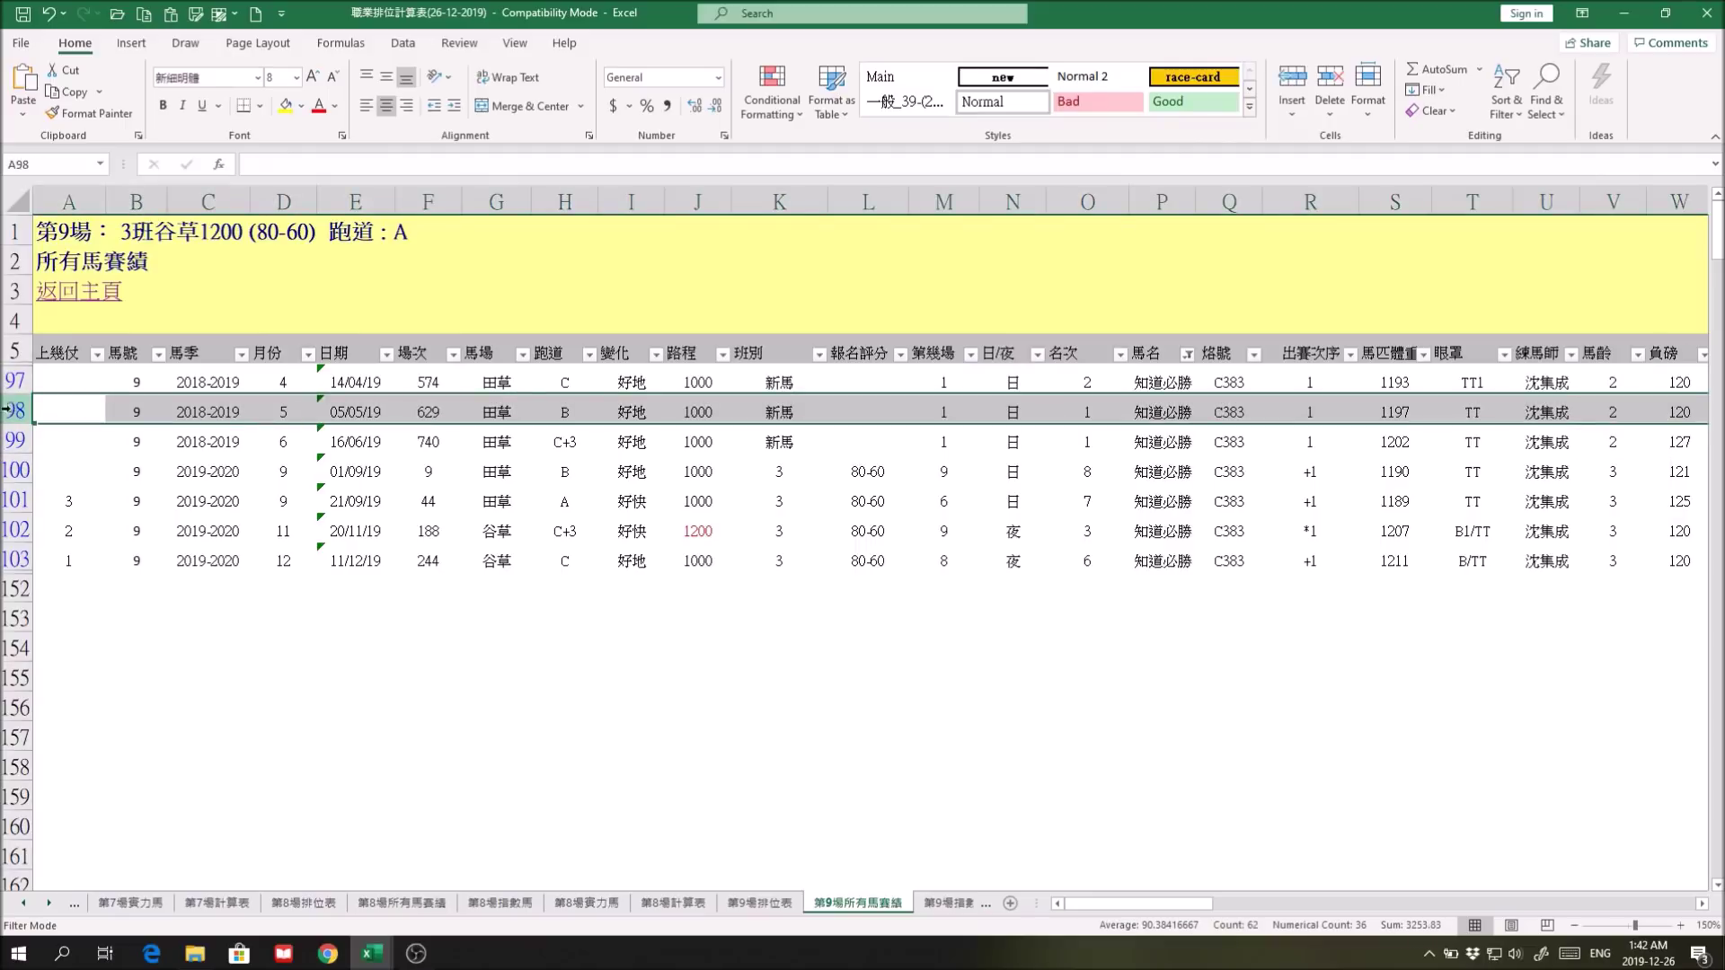
drag(7, 380, 7, 440)
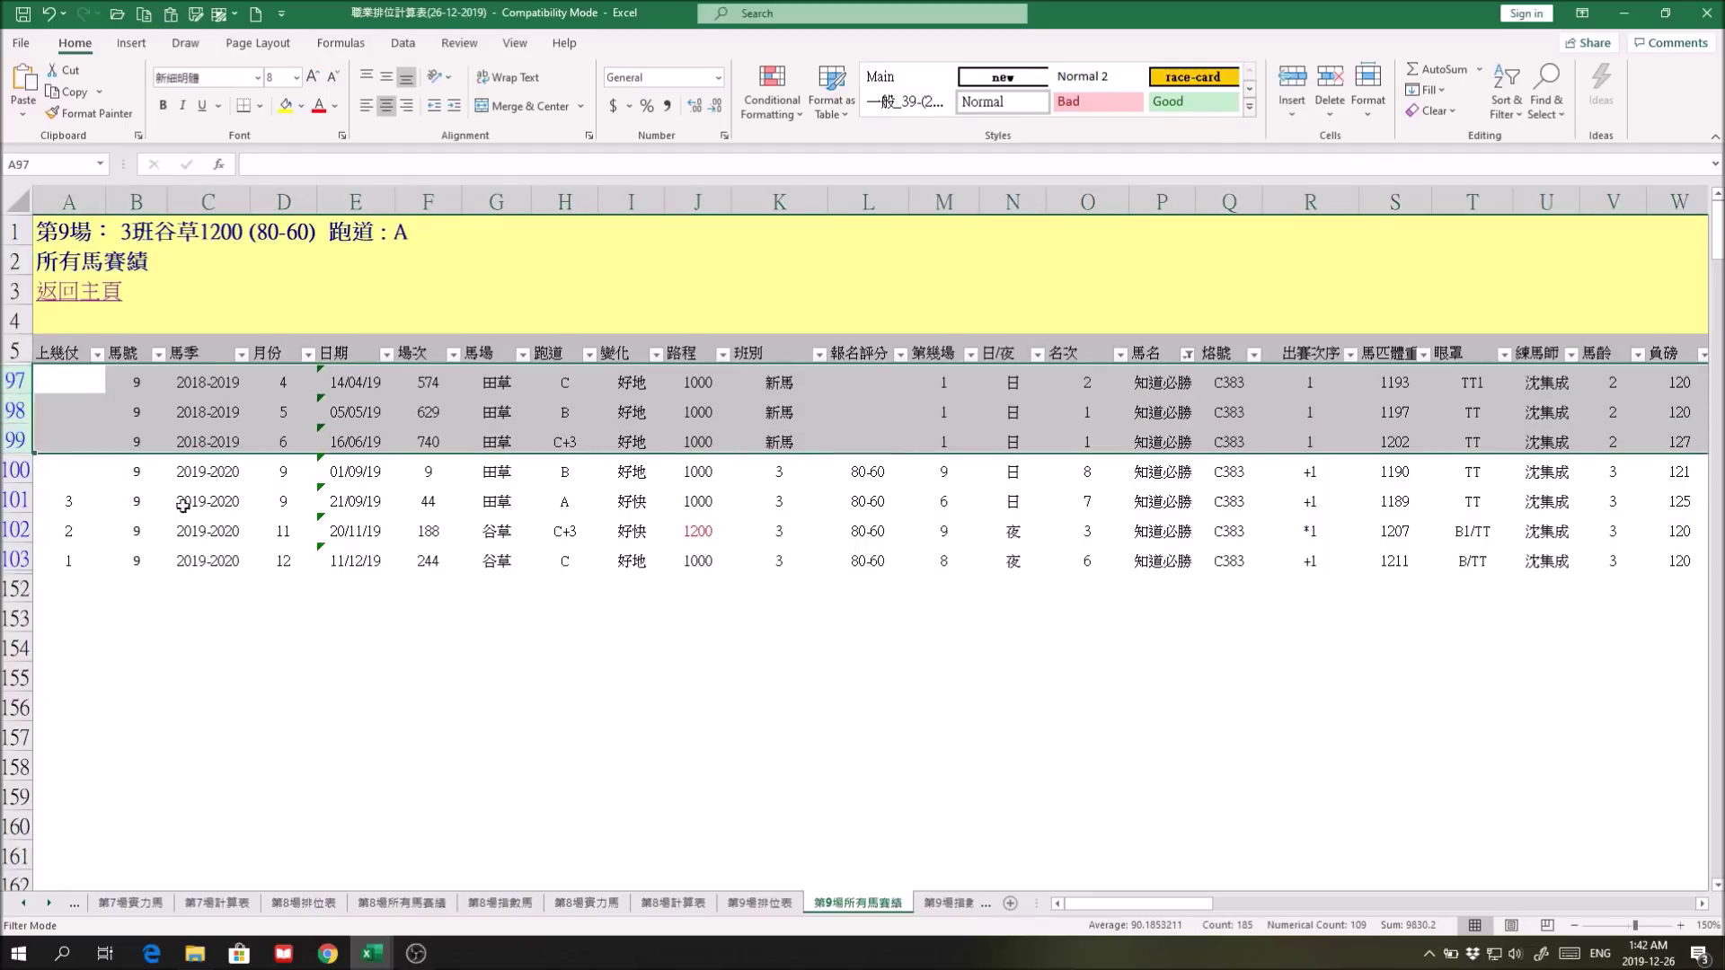
Step: Check the pace figures and the winner of 知道必勝's 14/04/19 race in row 97
drag(1178, 910, 1476, 911)
click(1012, 380)
click(1498, 379)
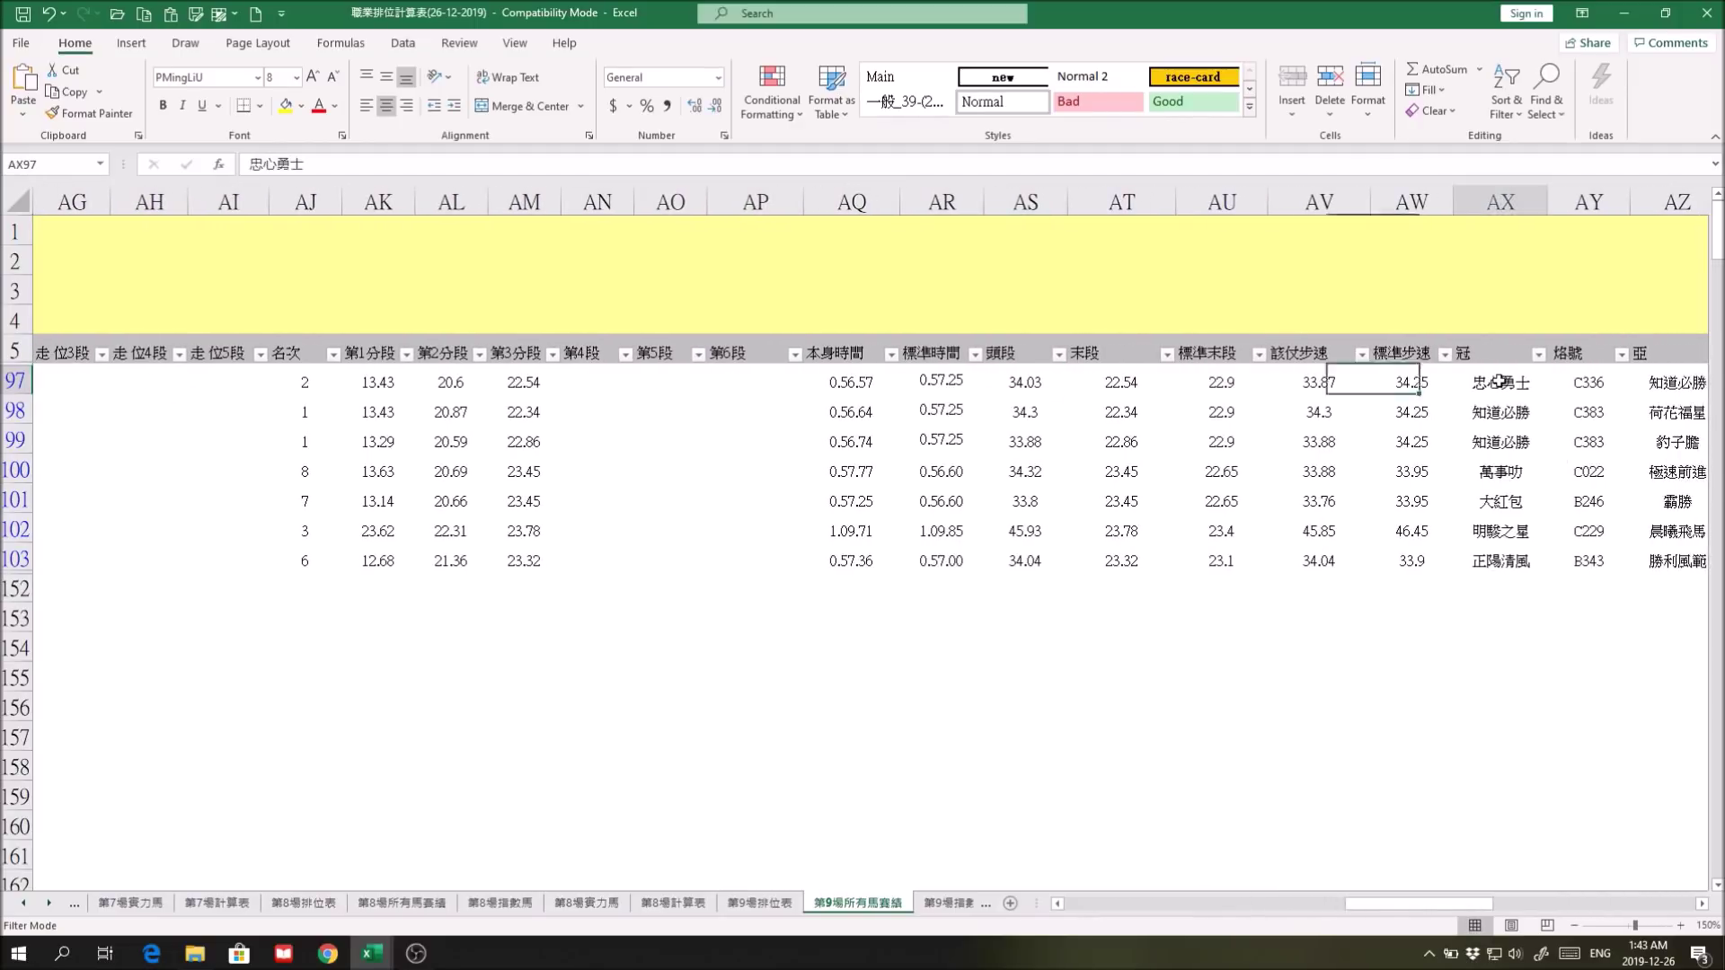
Step: Check the odds, margins and running positions of 知道必勝's 05/05/19 and 16/06/19 races in rows 98 and 99
drag(1488, 905, 1279, 914)
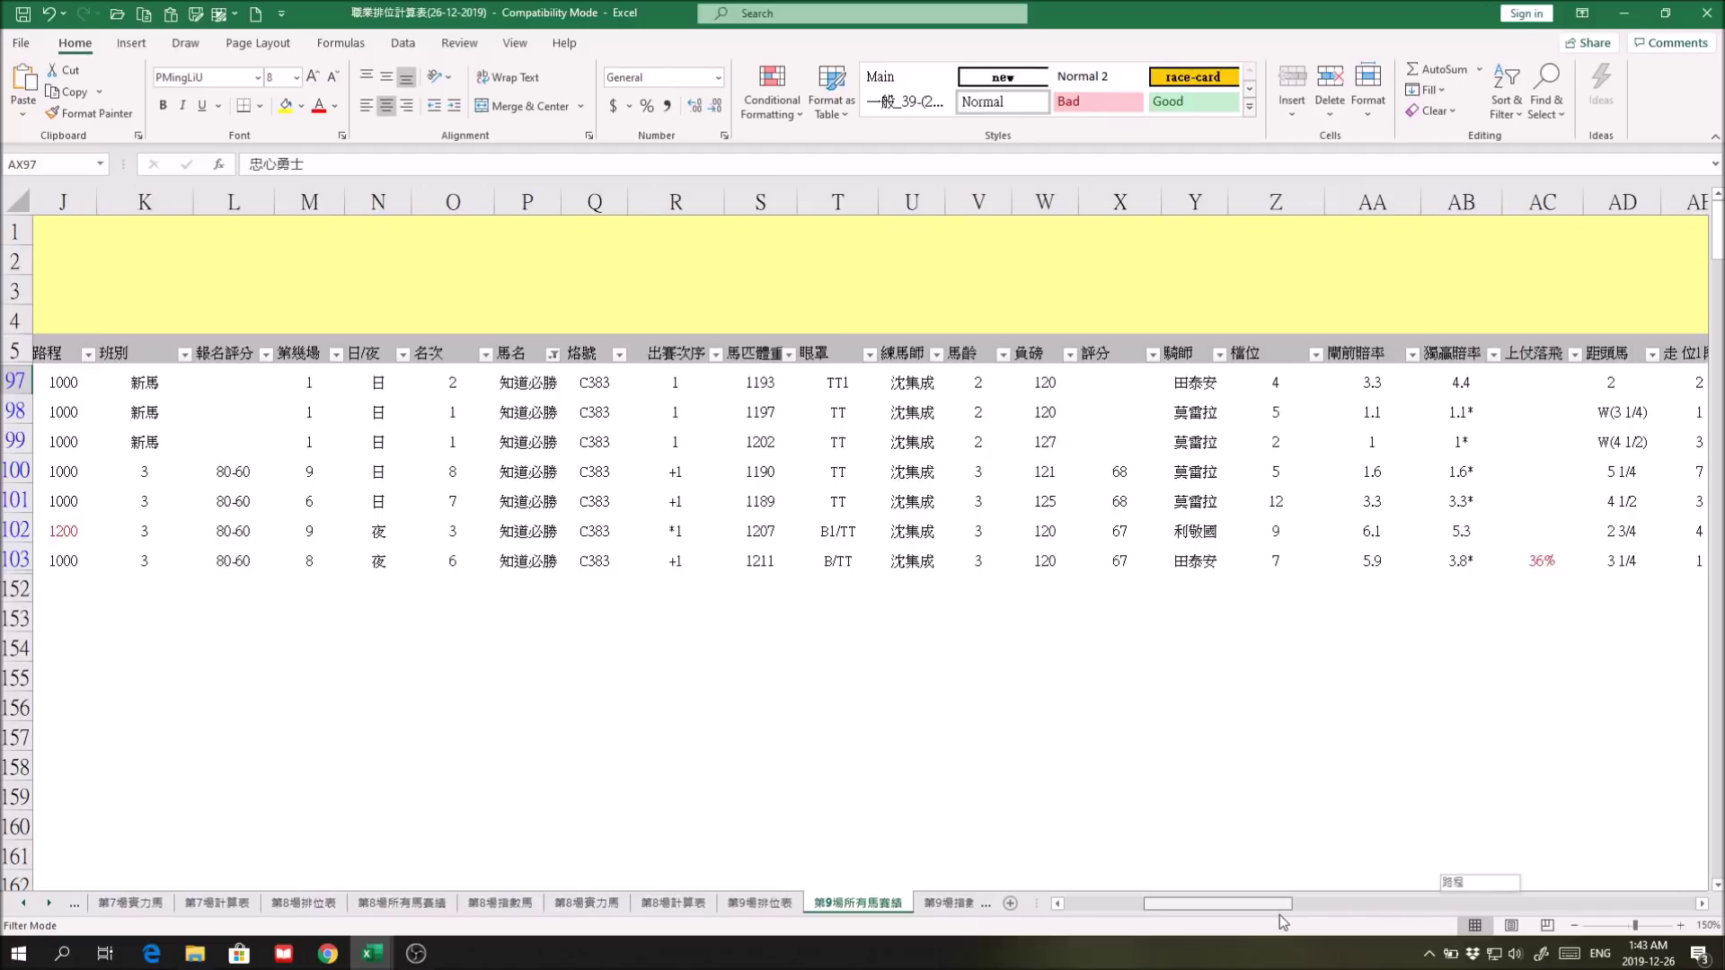
click(523, 414)
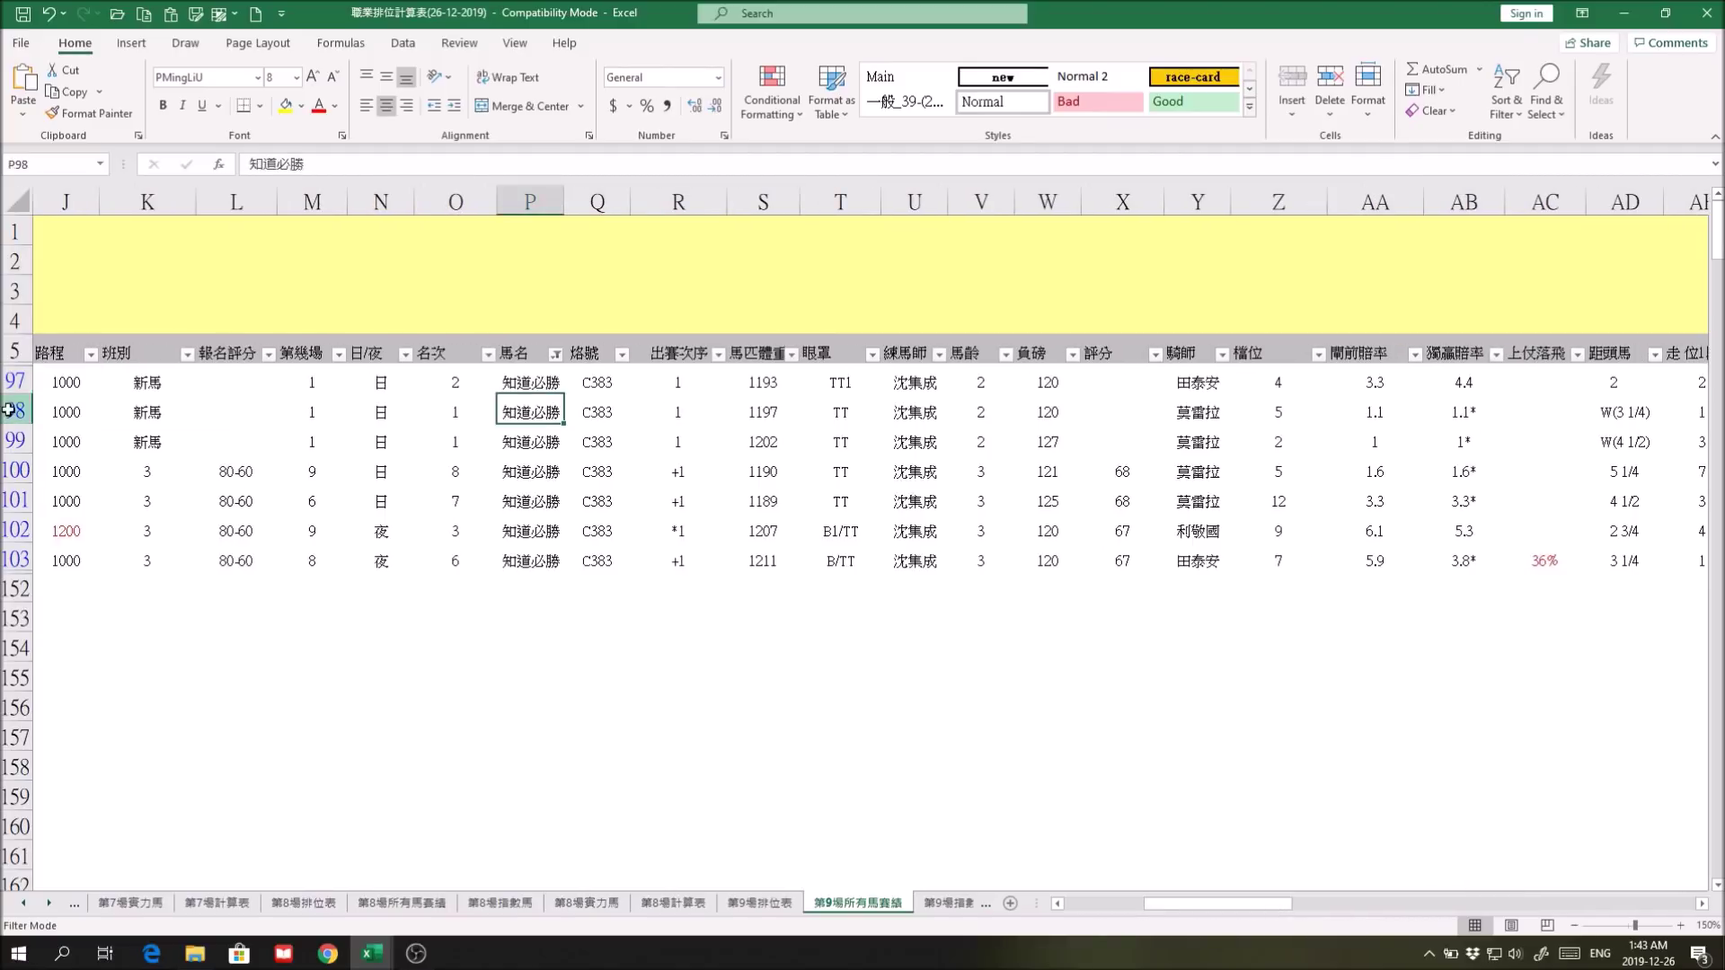
drag(15, 410, 16, 440)
drag(1272, 904, 1369, 902)
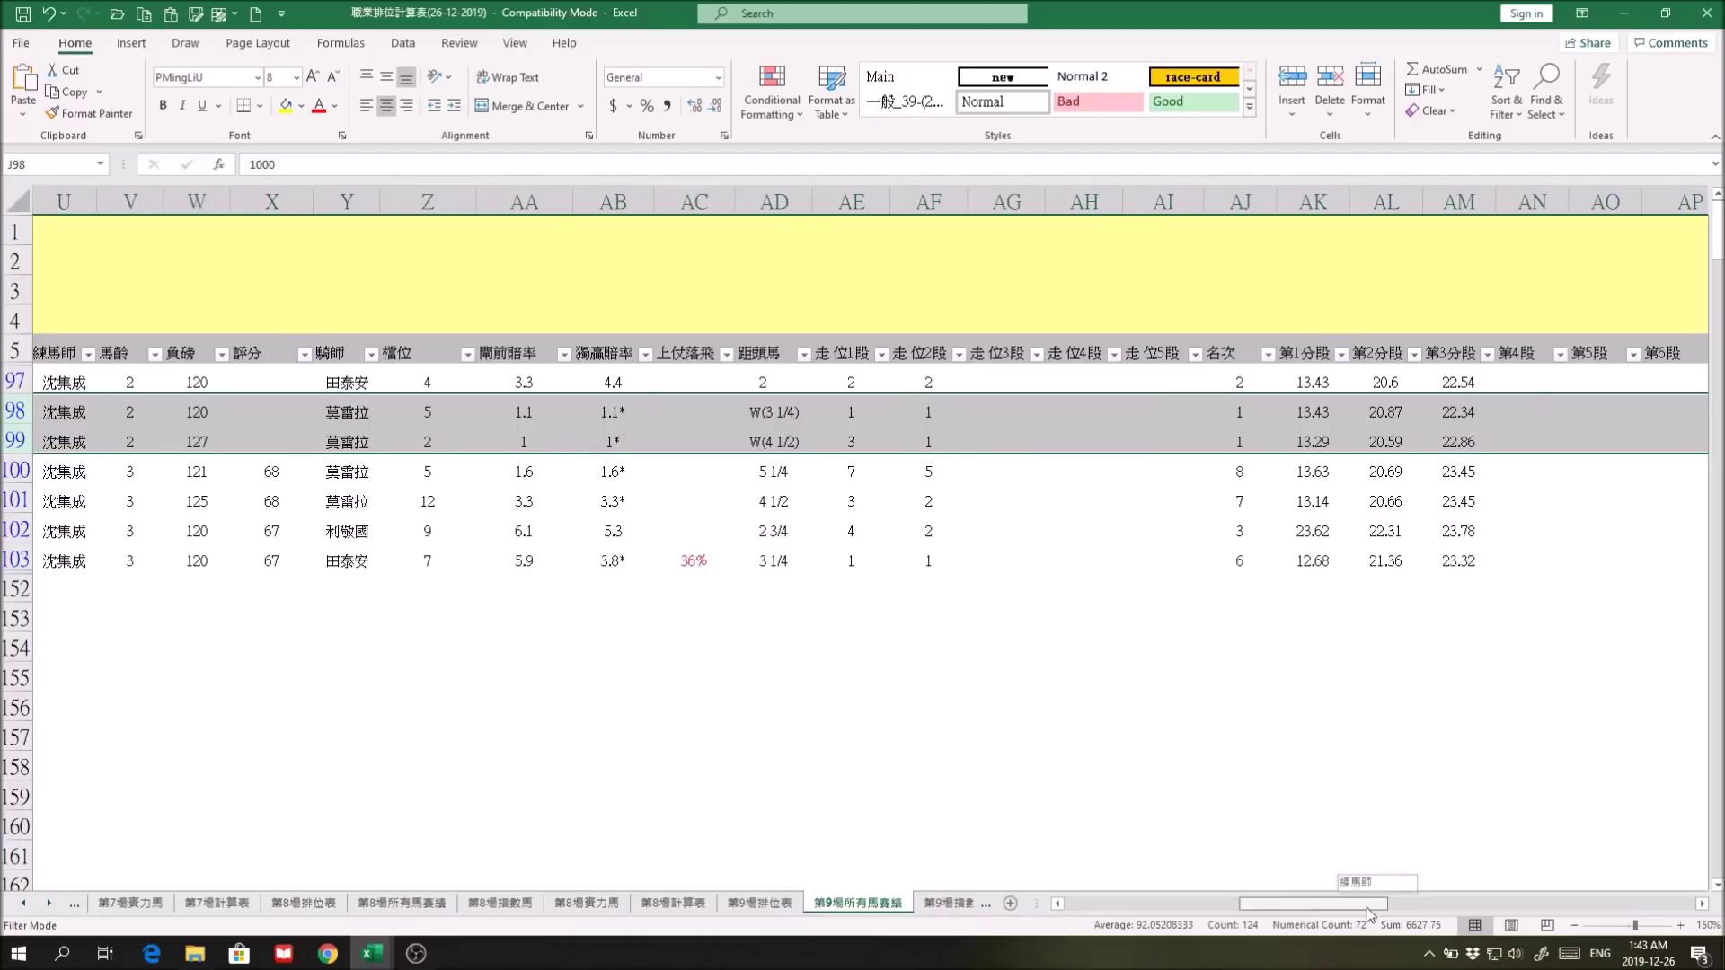
Step: Check 知道必勝's beaten margins in the two September 2019 races and its odds in the 11/12/19 race
drag(1366, 907, 1115, 909)
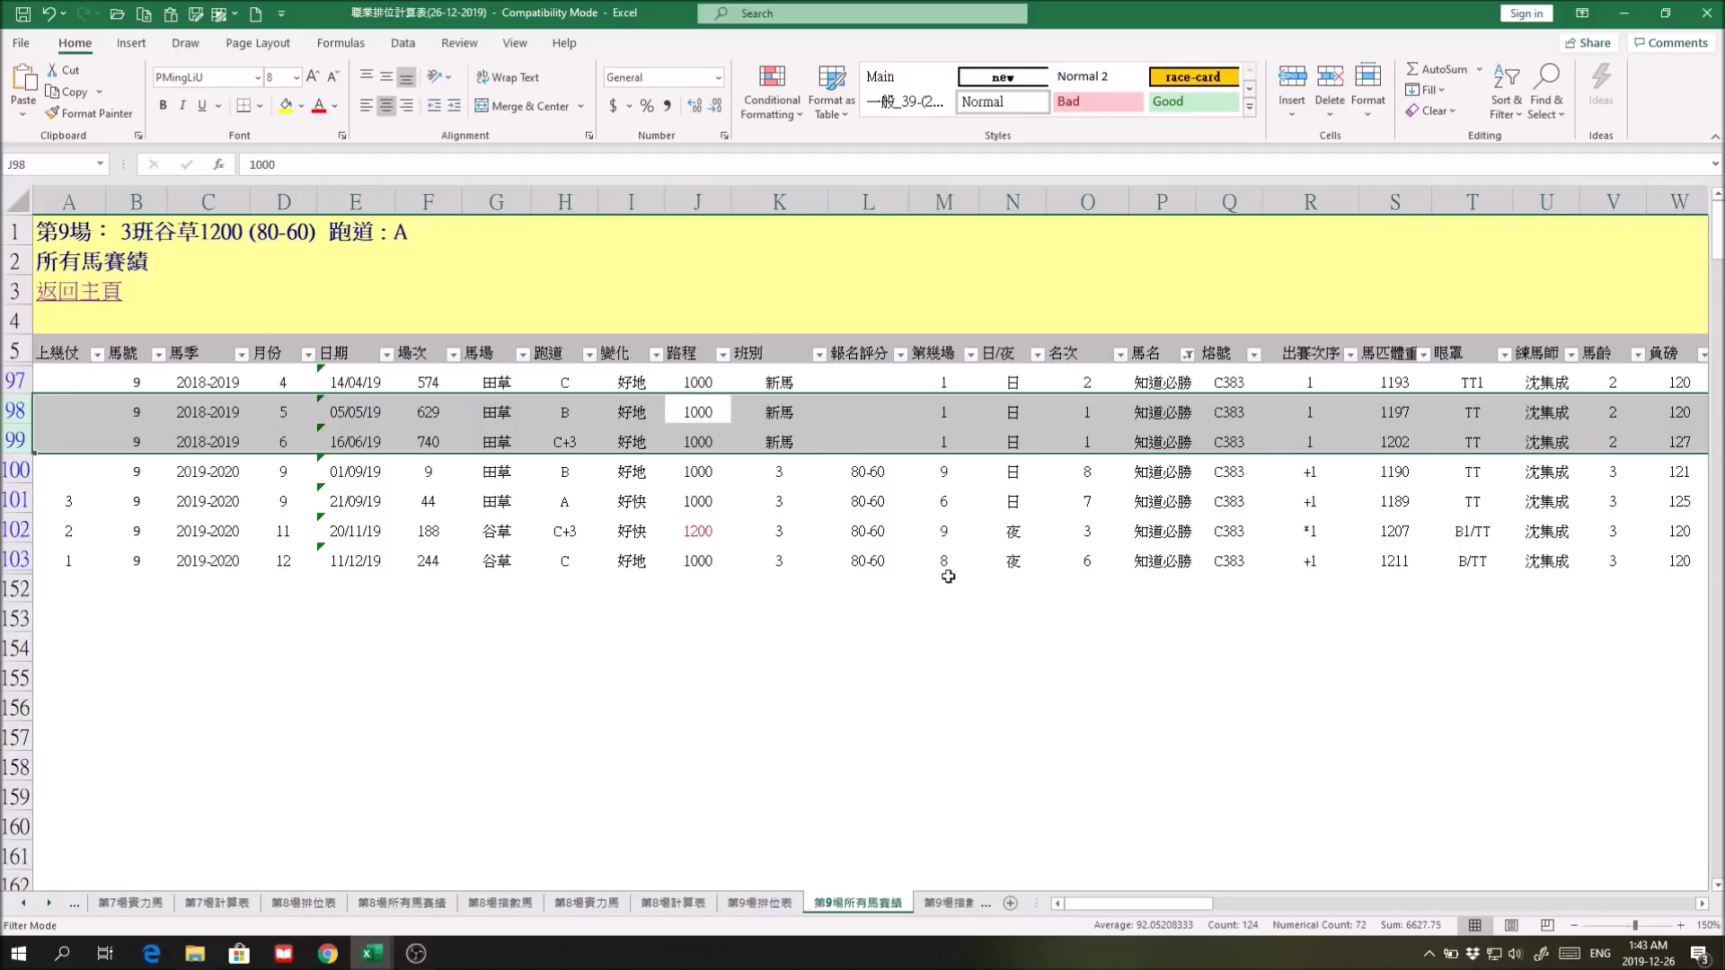
click(16, 467)
drag(16, 467, 16, 500)
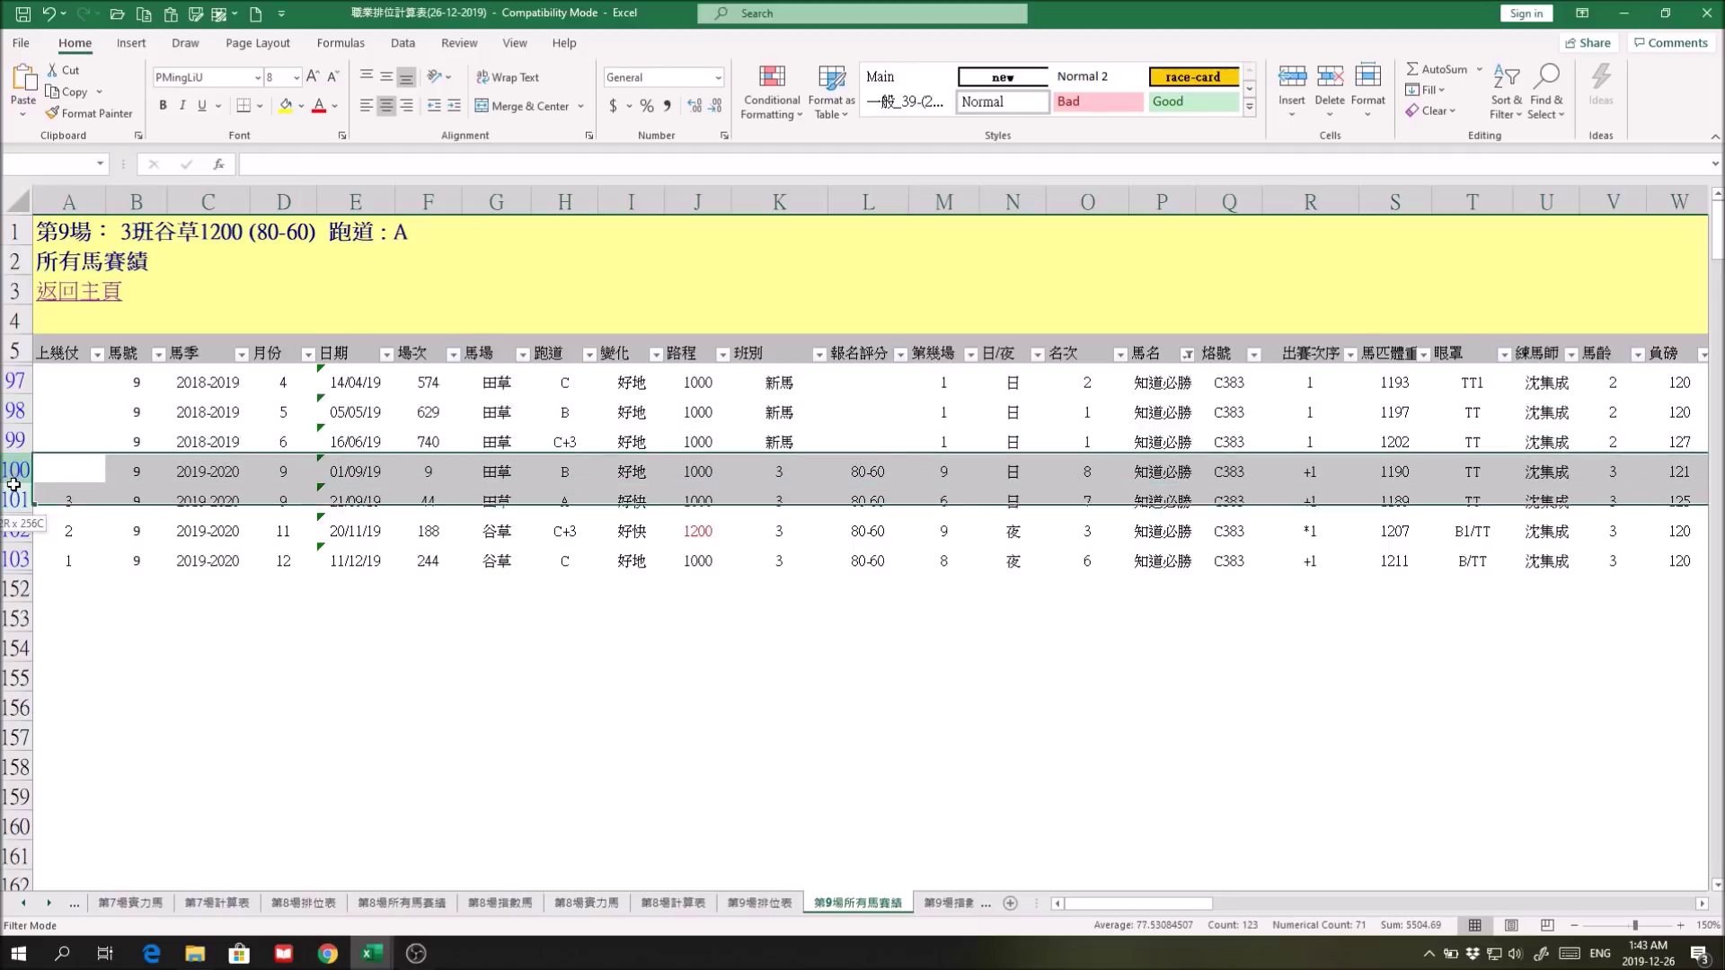
drag(1204, 904, 1344, 911)
click(1093, 472)
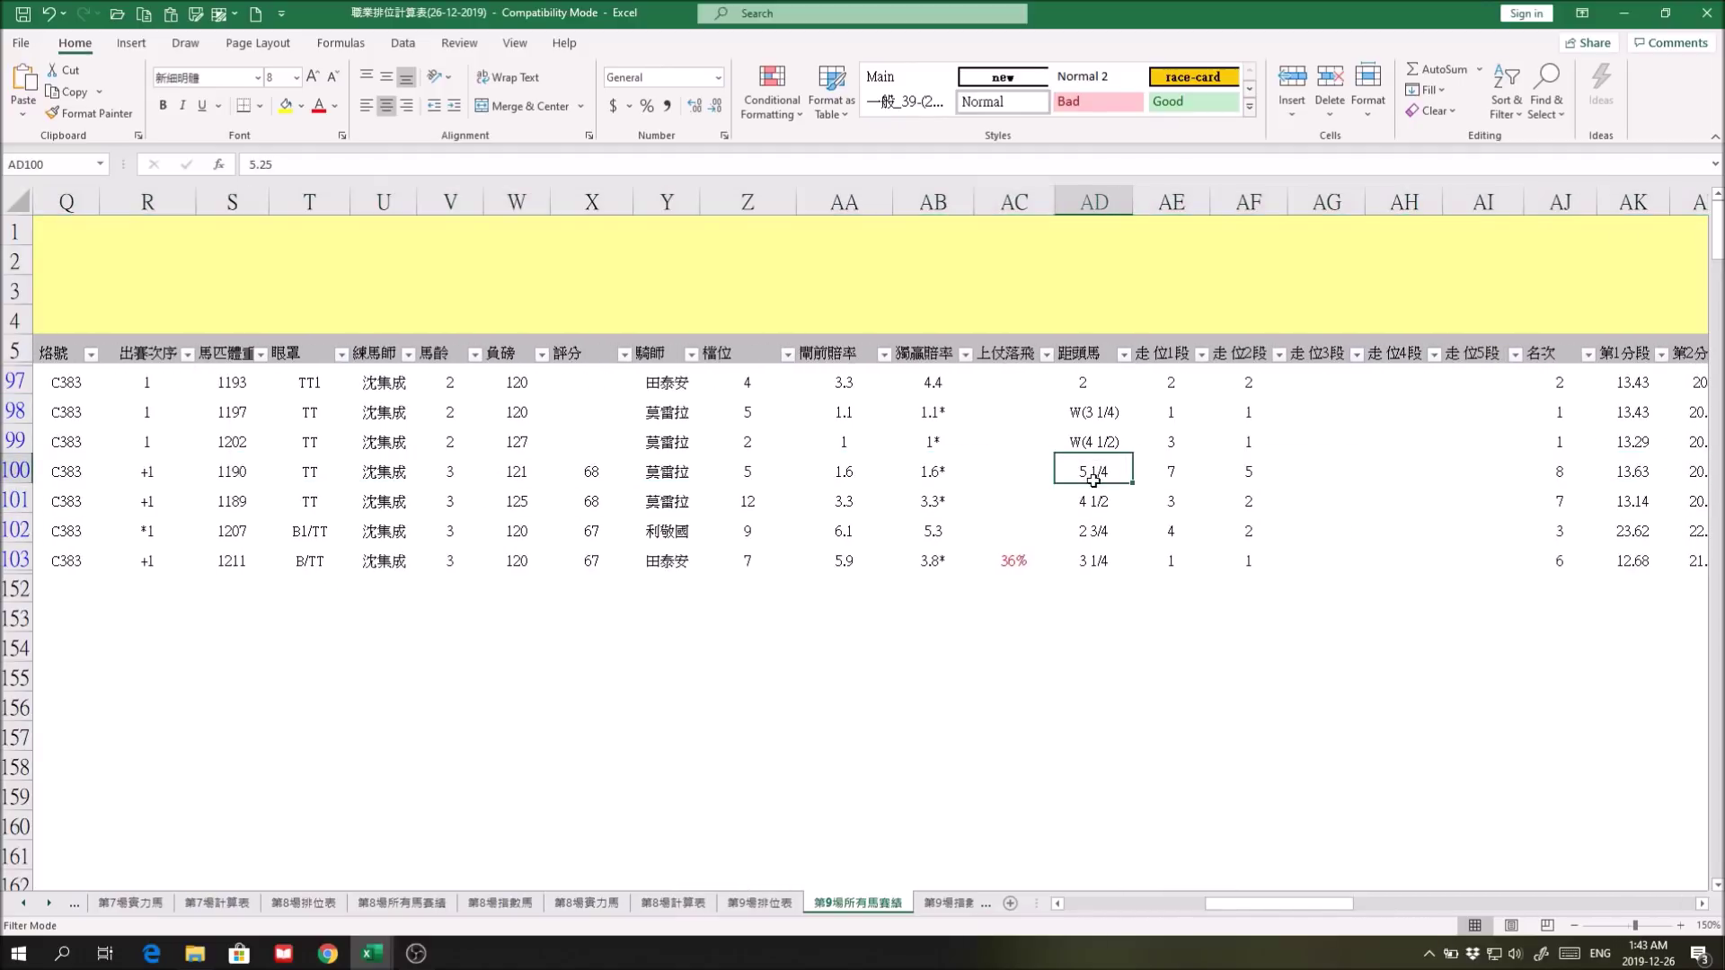
click(844, 561)
drag(1275, 903, 1338, 911)
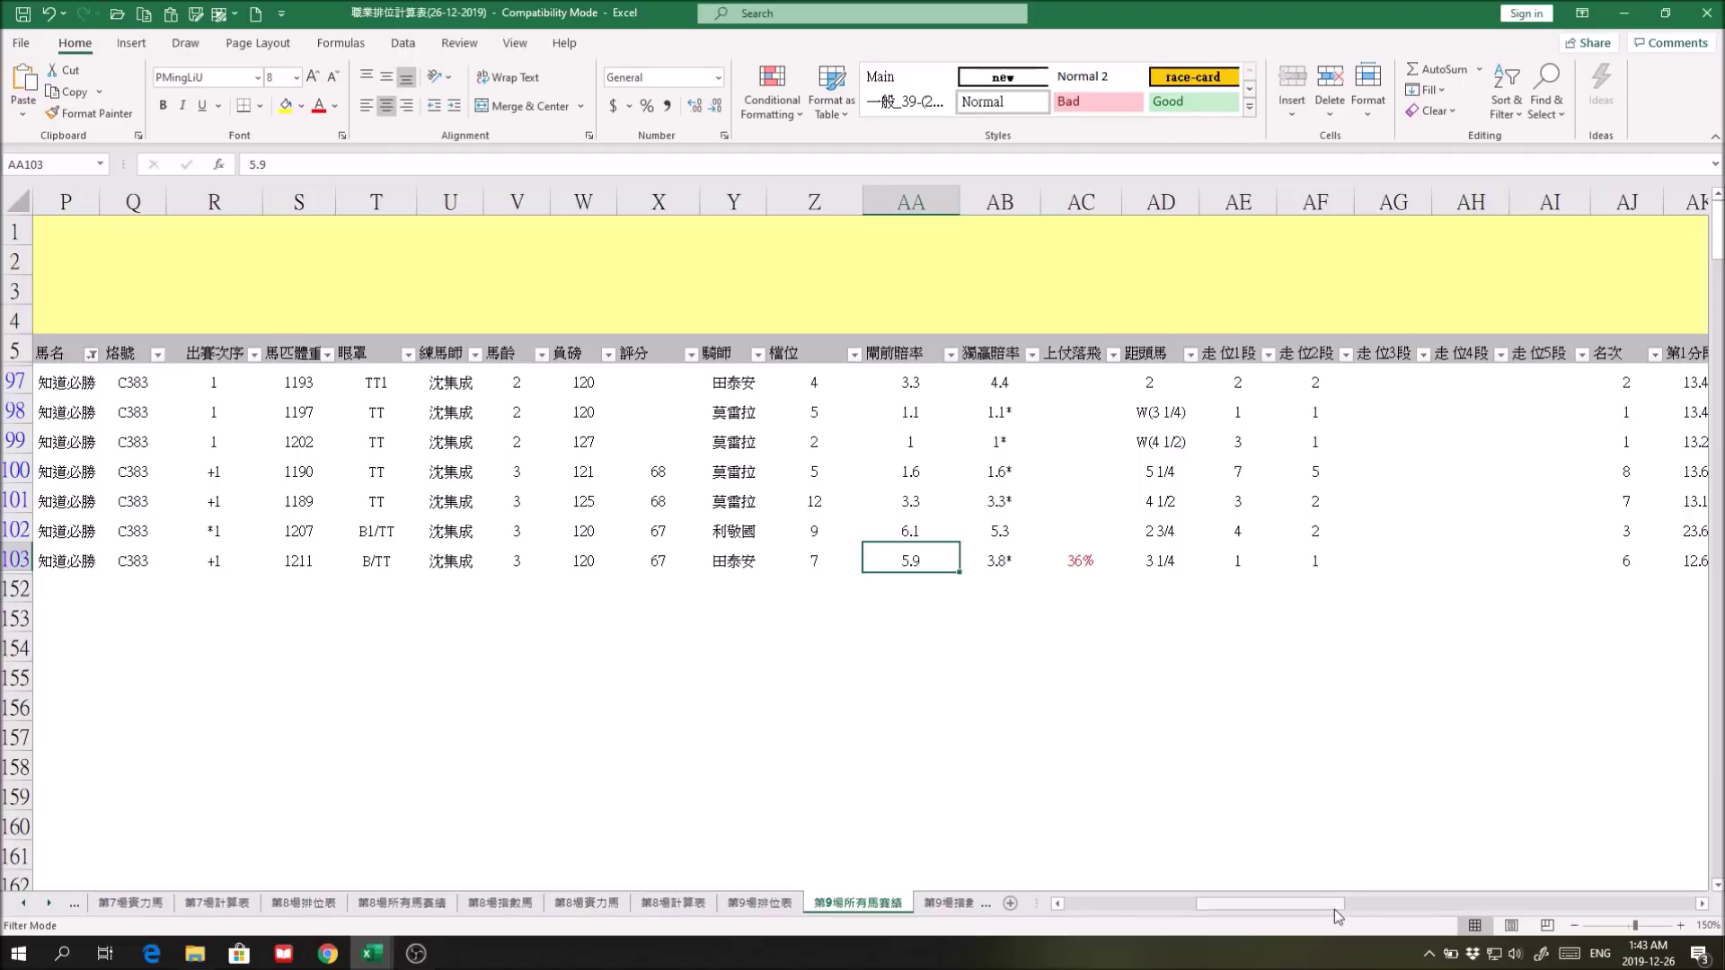
Step: Check the distance, beaten margin and draw of 知道必勝's 20/11/19 race in row 102
drag(1337, 911, 1101, 851)
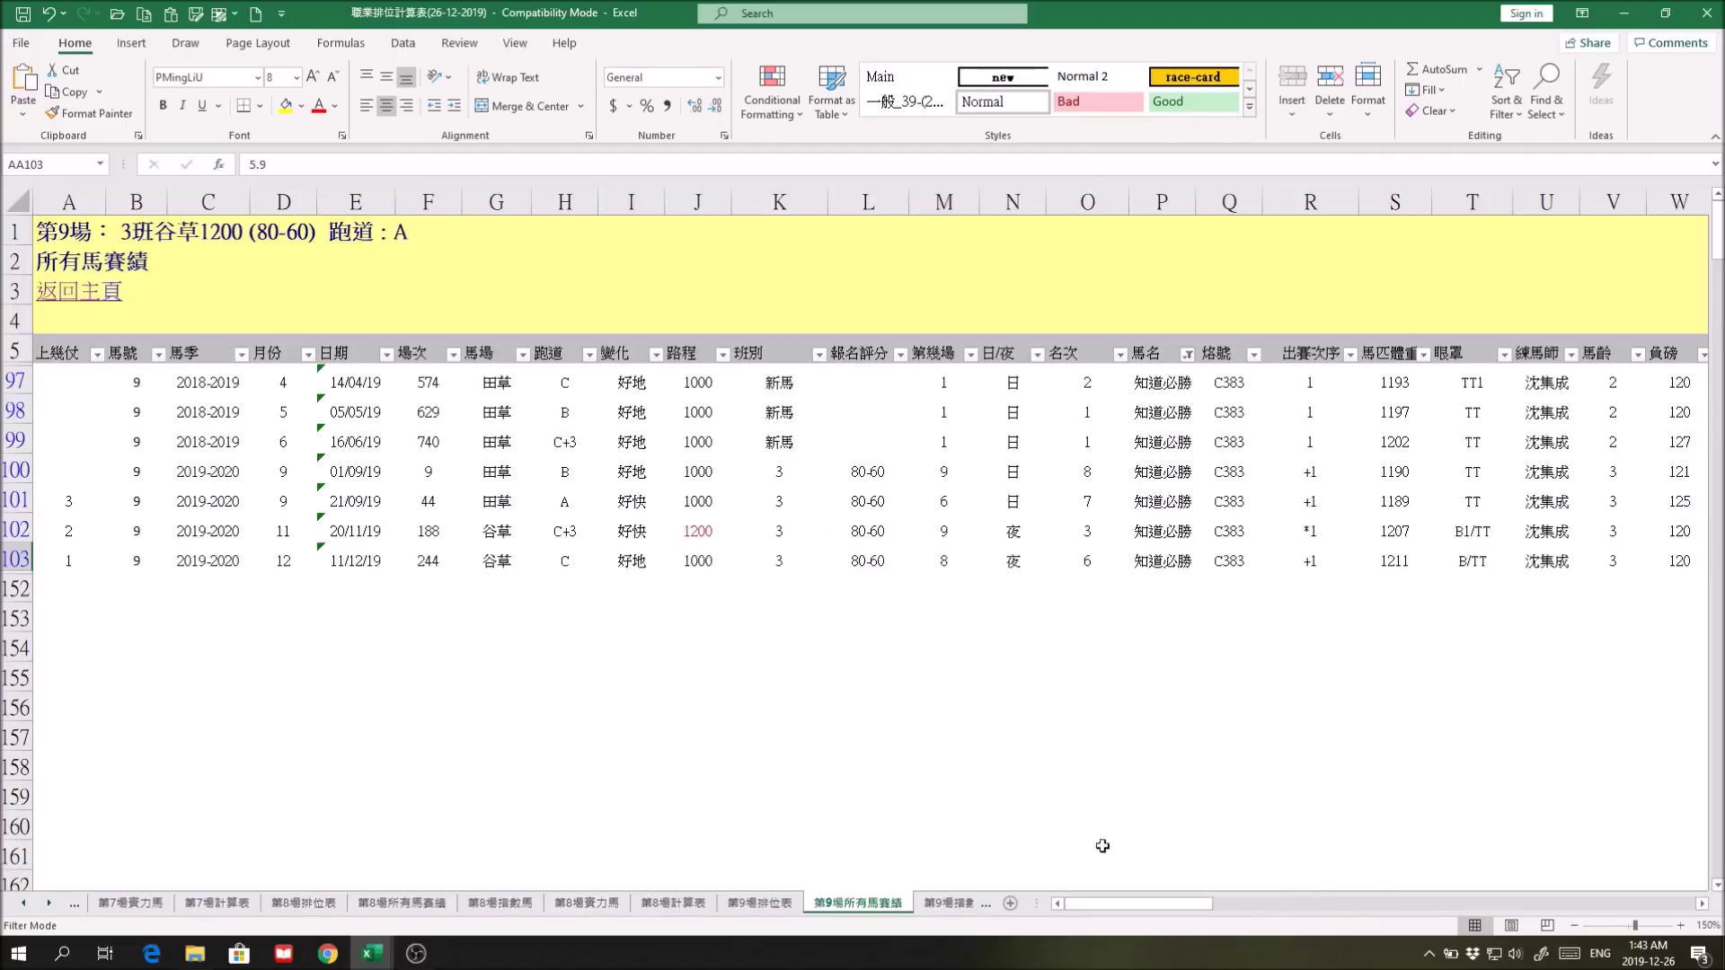
click(726, 525)
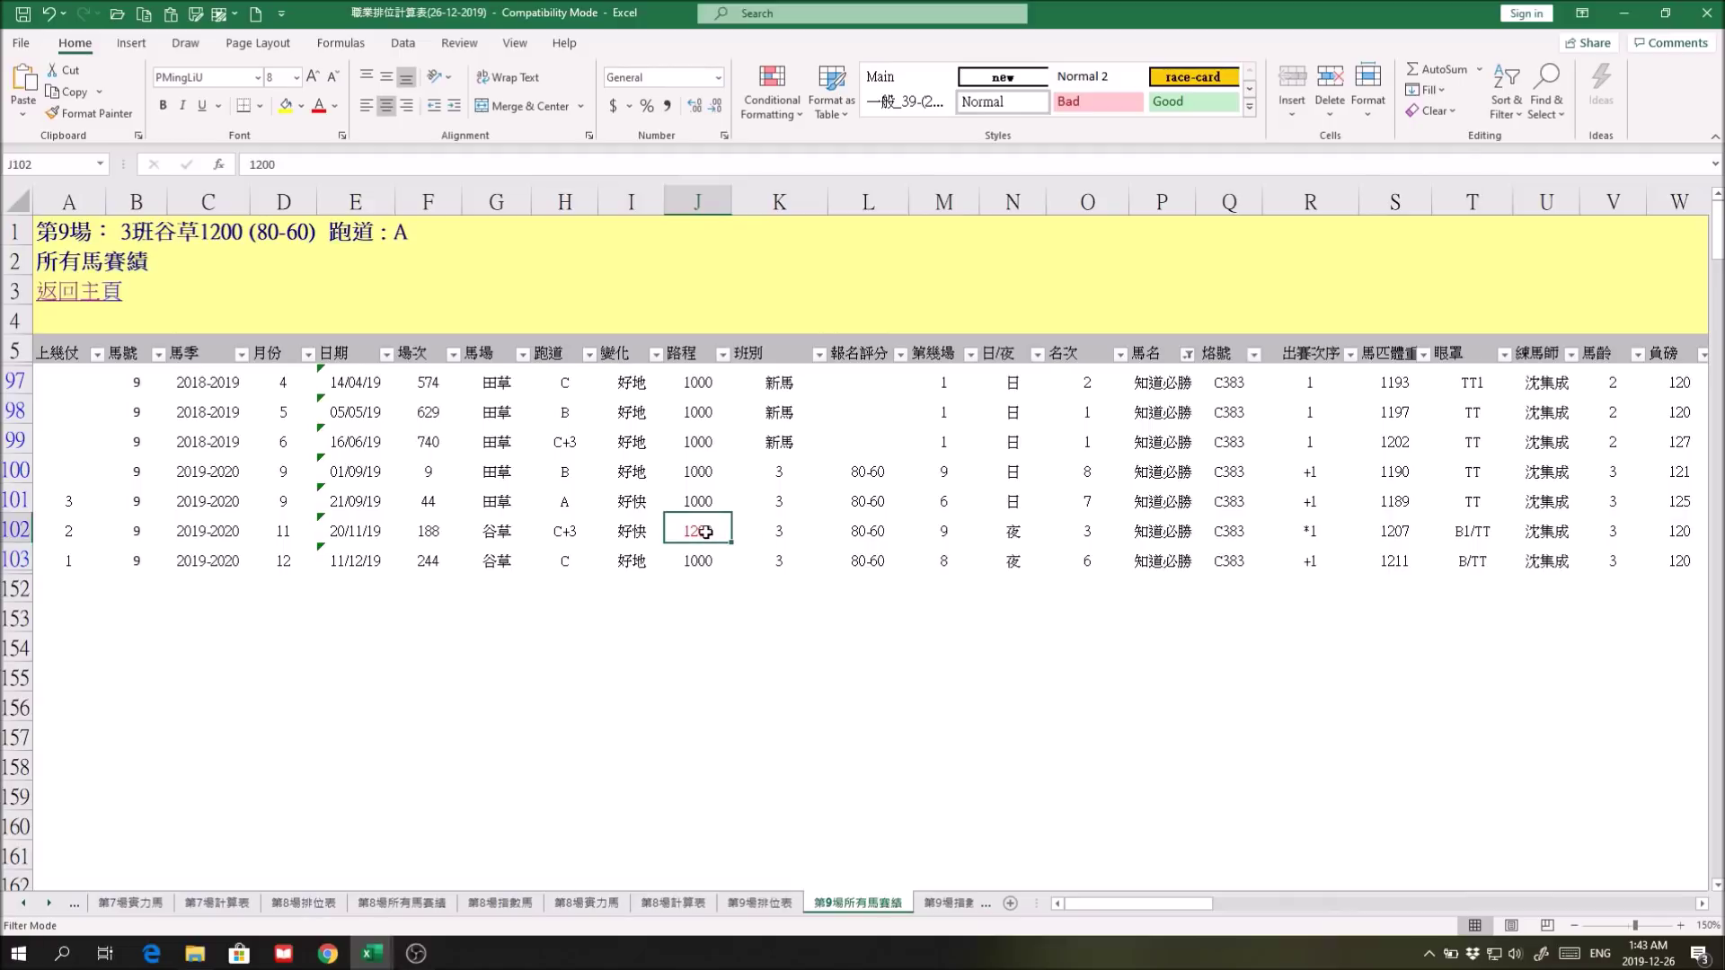
drag(1252, 903, 1484, 909)
click(861, 530)
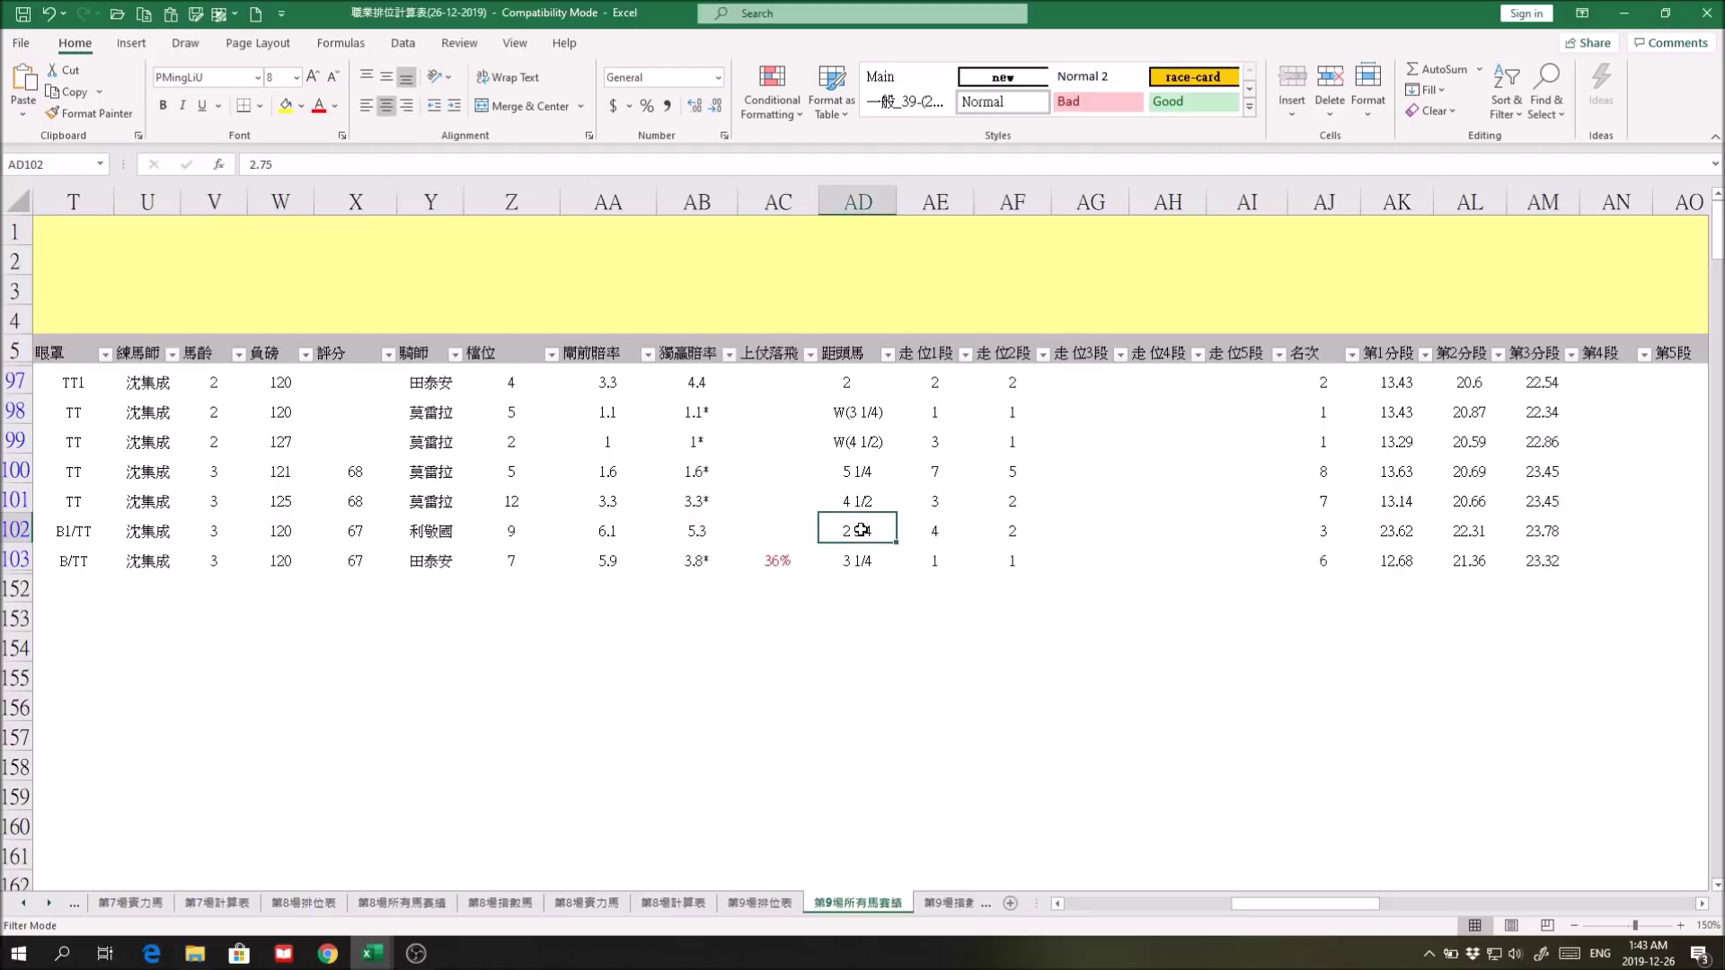
click(512, 532)
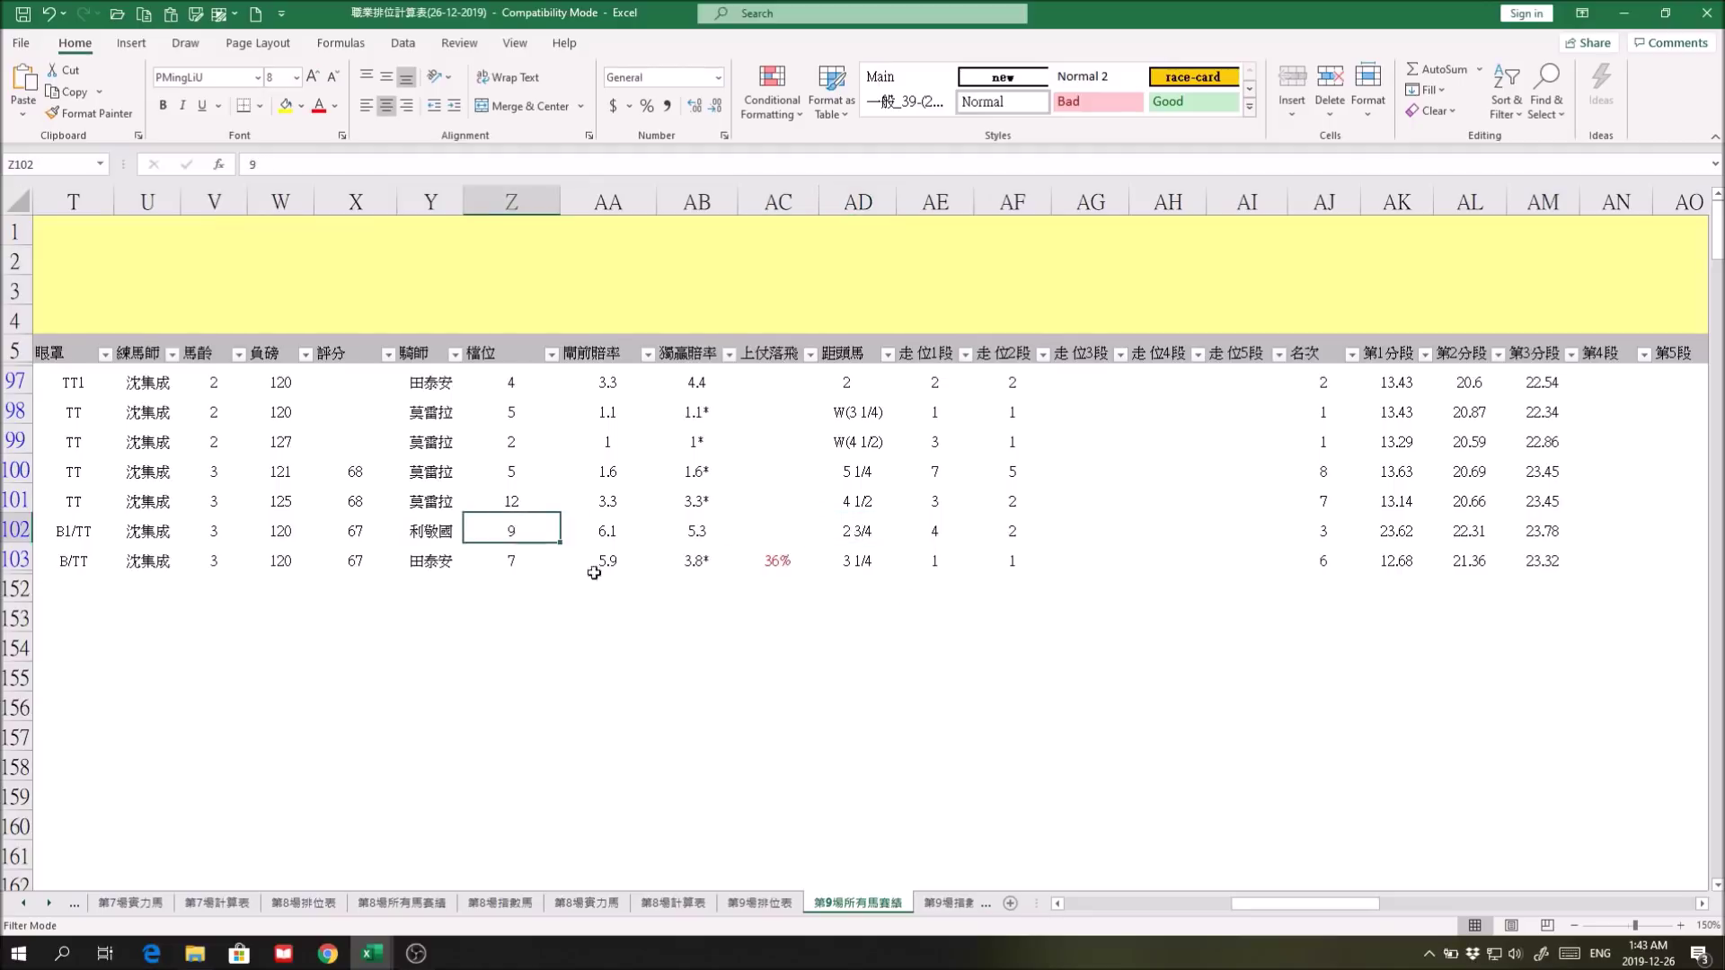
Step: Compare the 20/11/19 race's pace with the standard pace, and review 知道必勝's margin and finishing place in row 102
drag(1365, 911, 1117, 918)
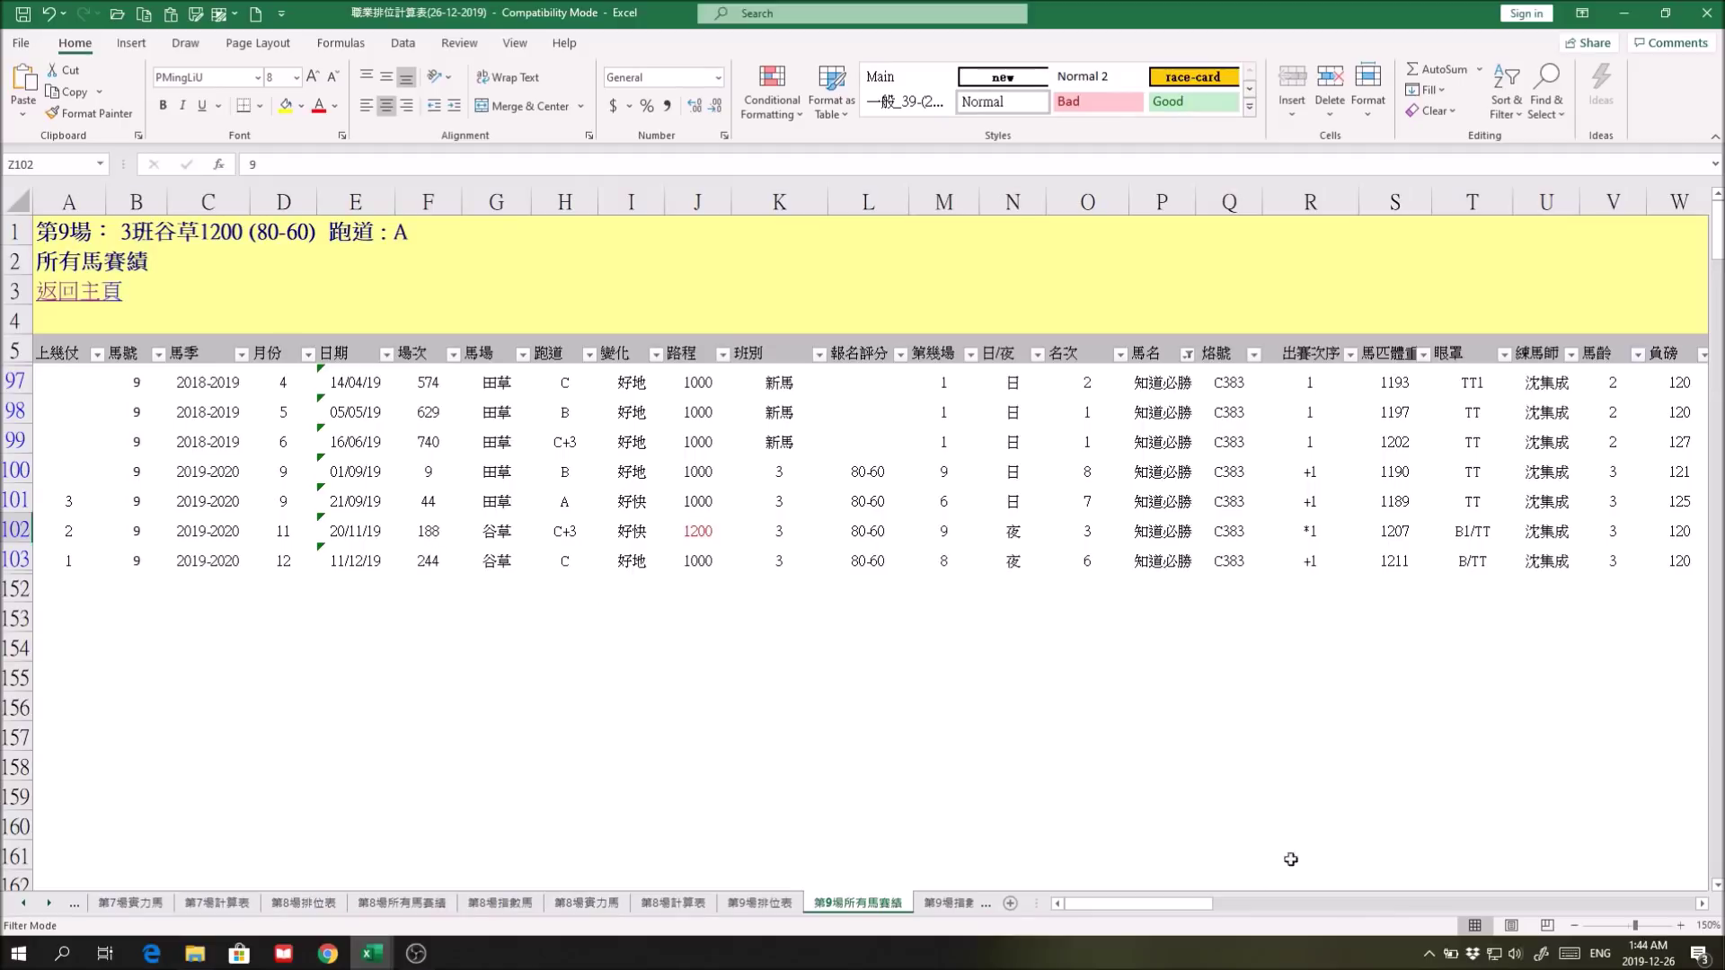
drag(1224, 905, 1230, 909)
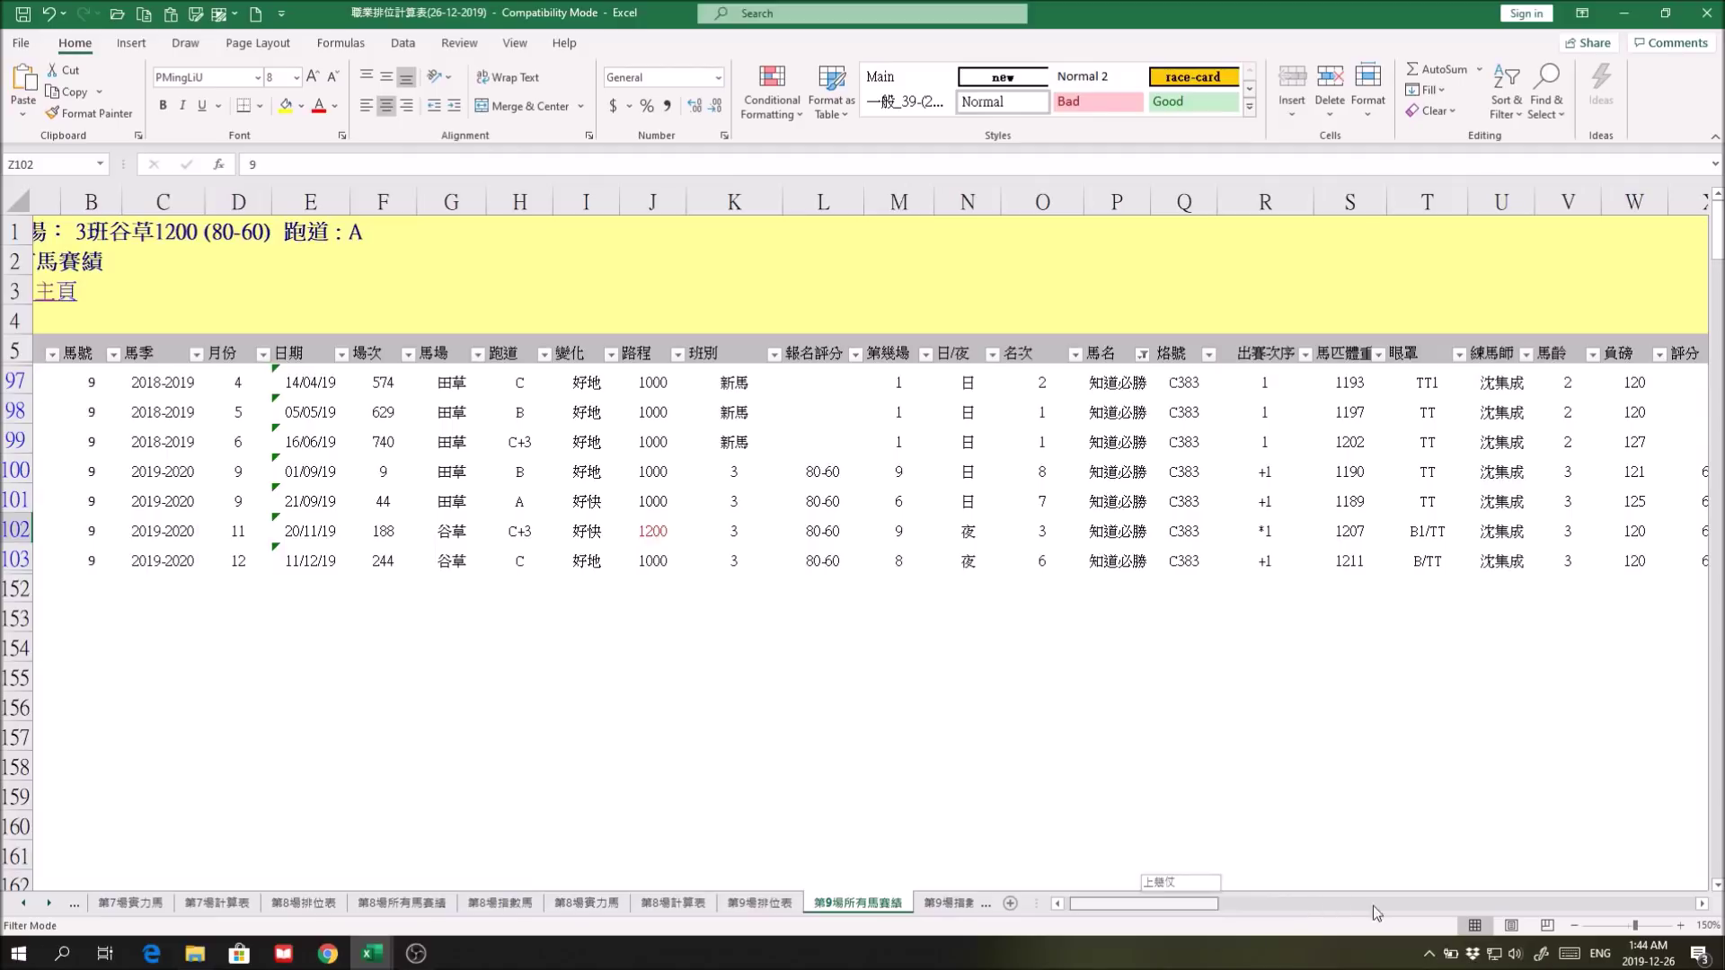
drag(1455, 912, 1462, 909)
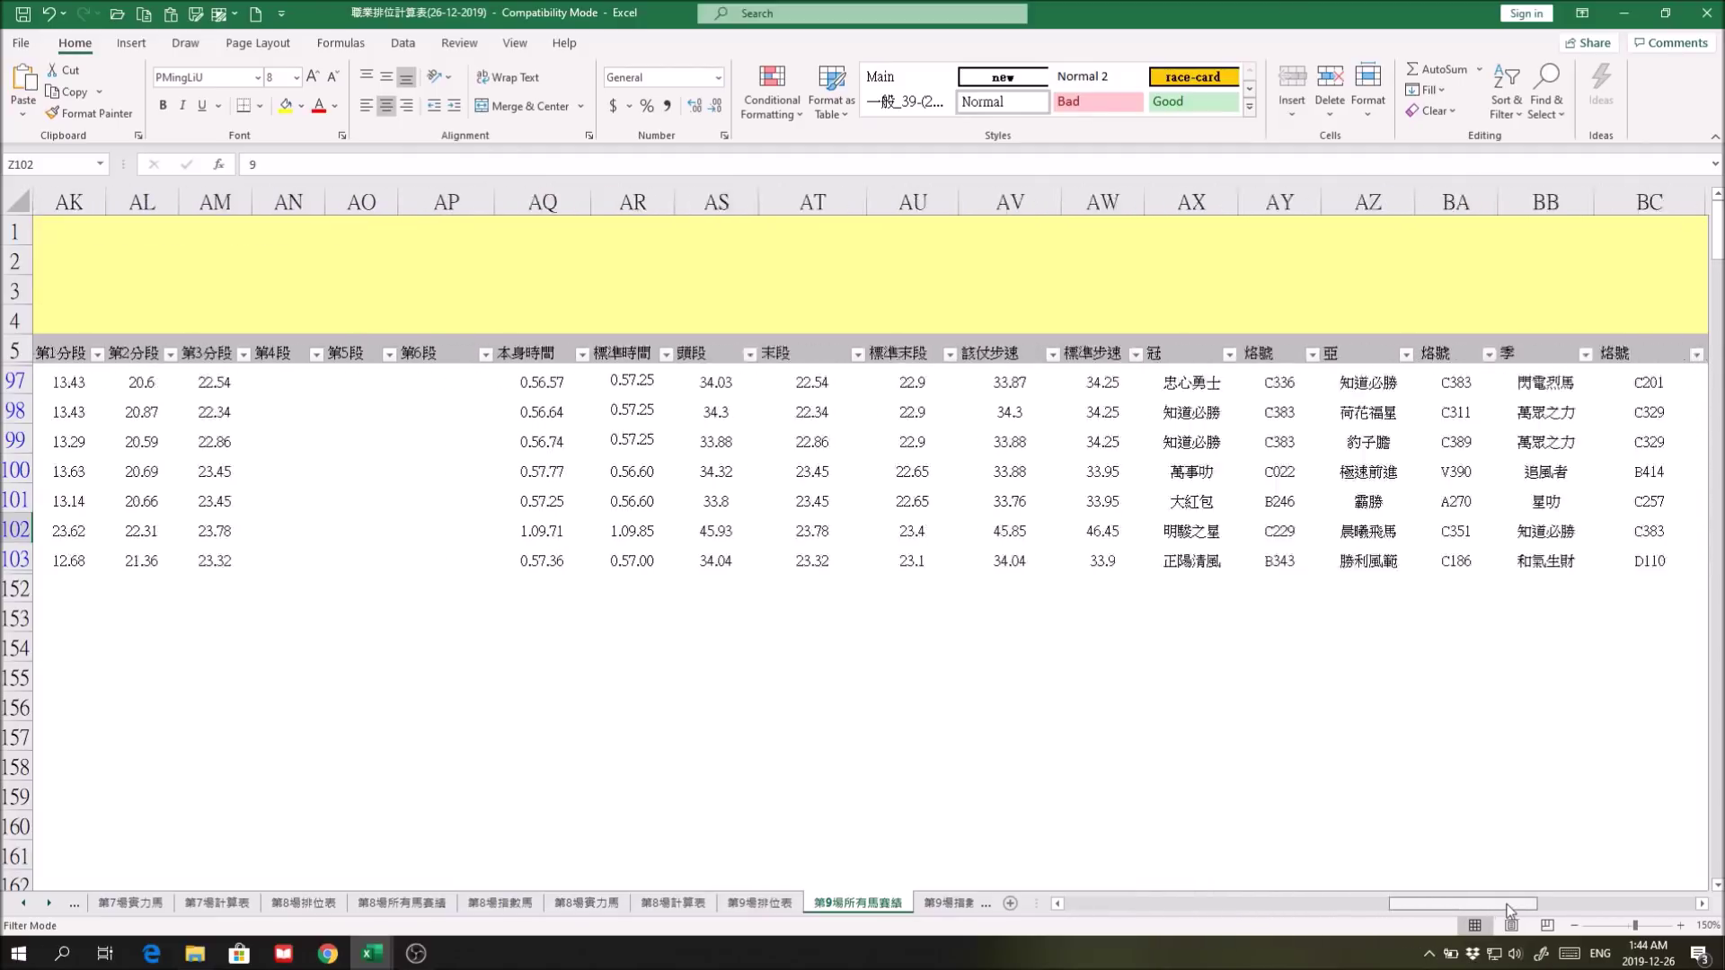
click(919, 535)
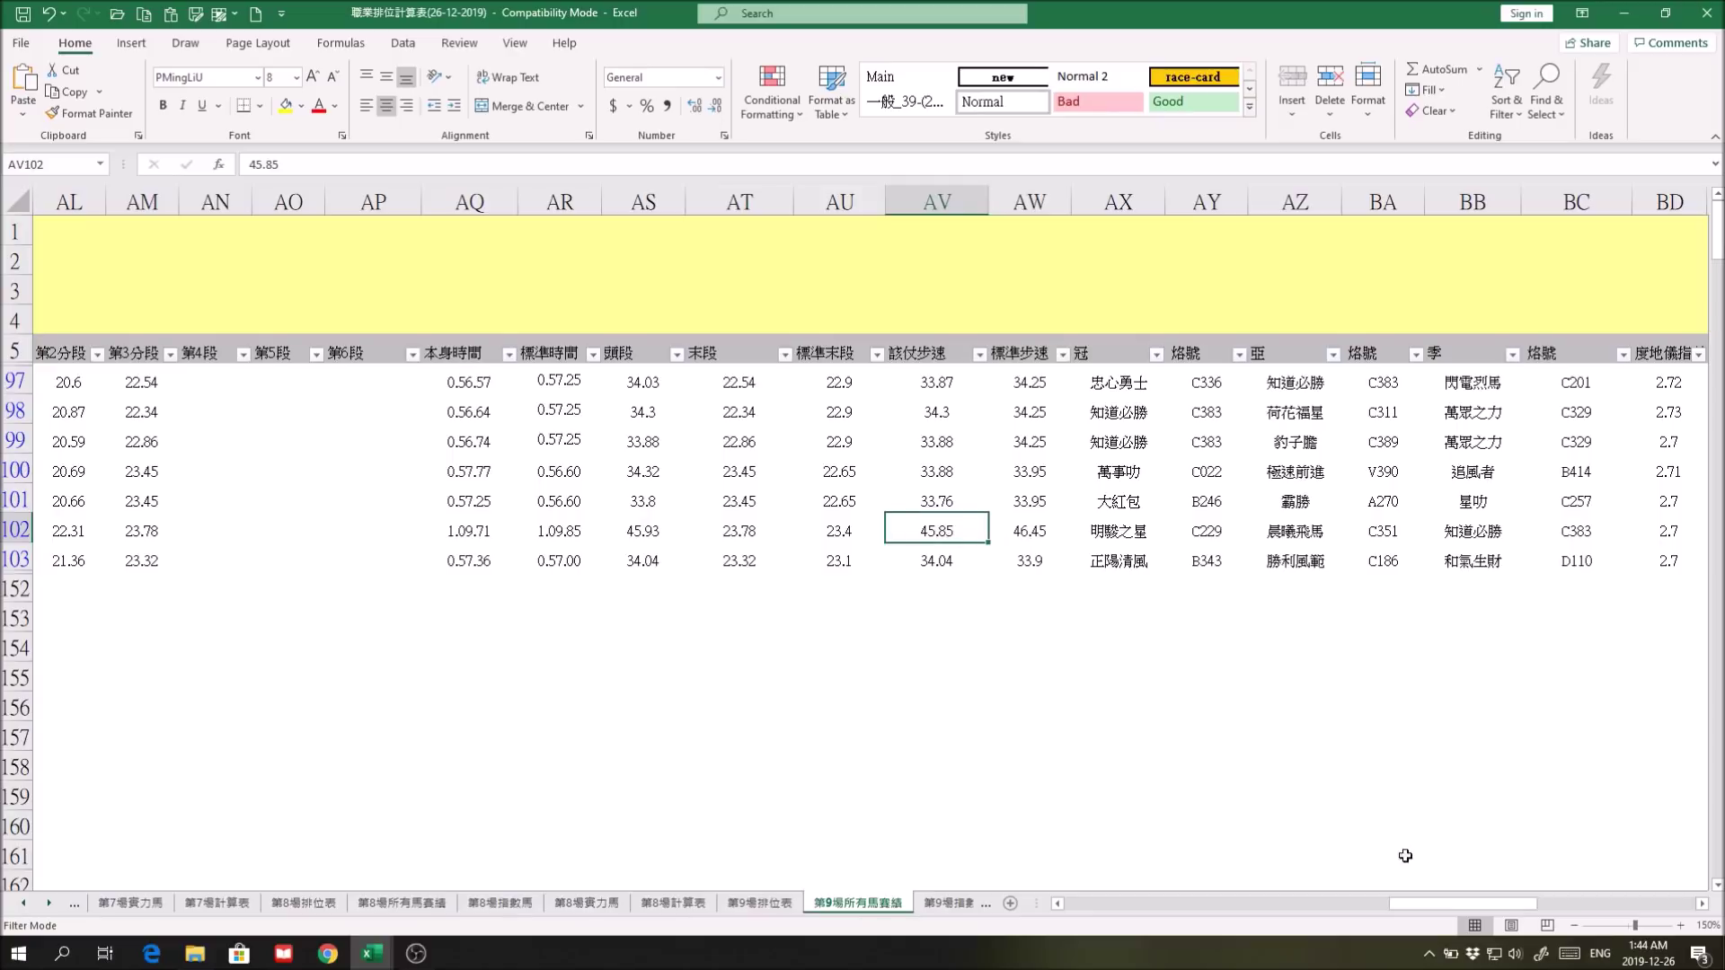
drag(1460, 903, 1318, 911)
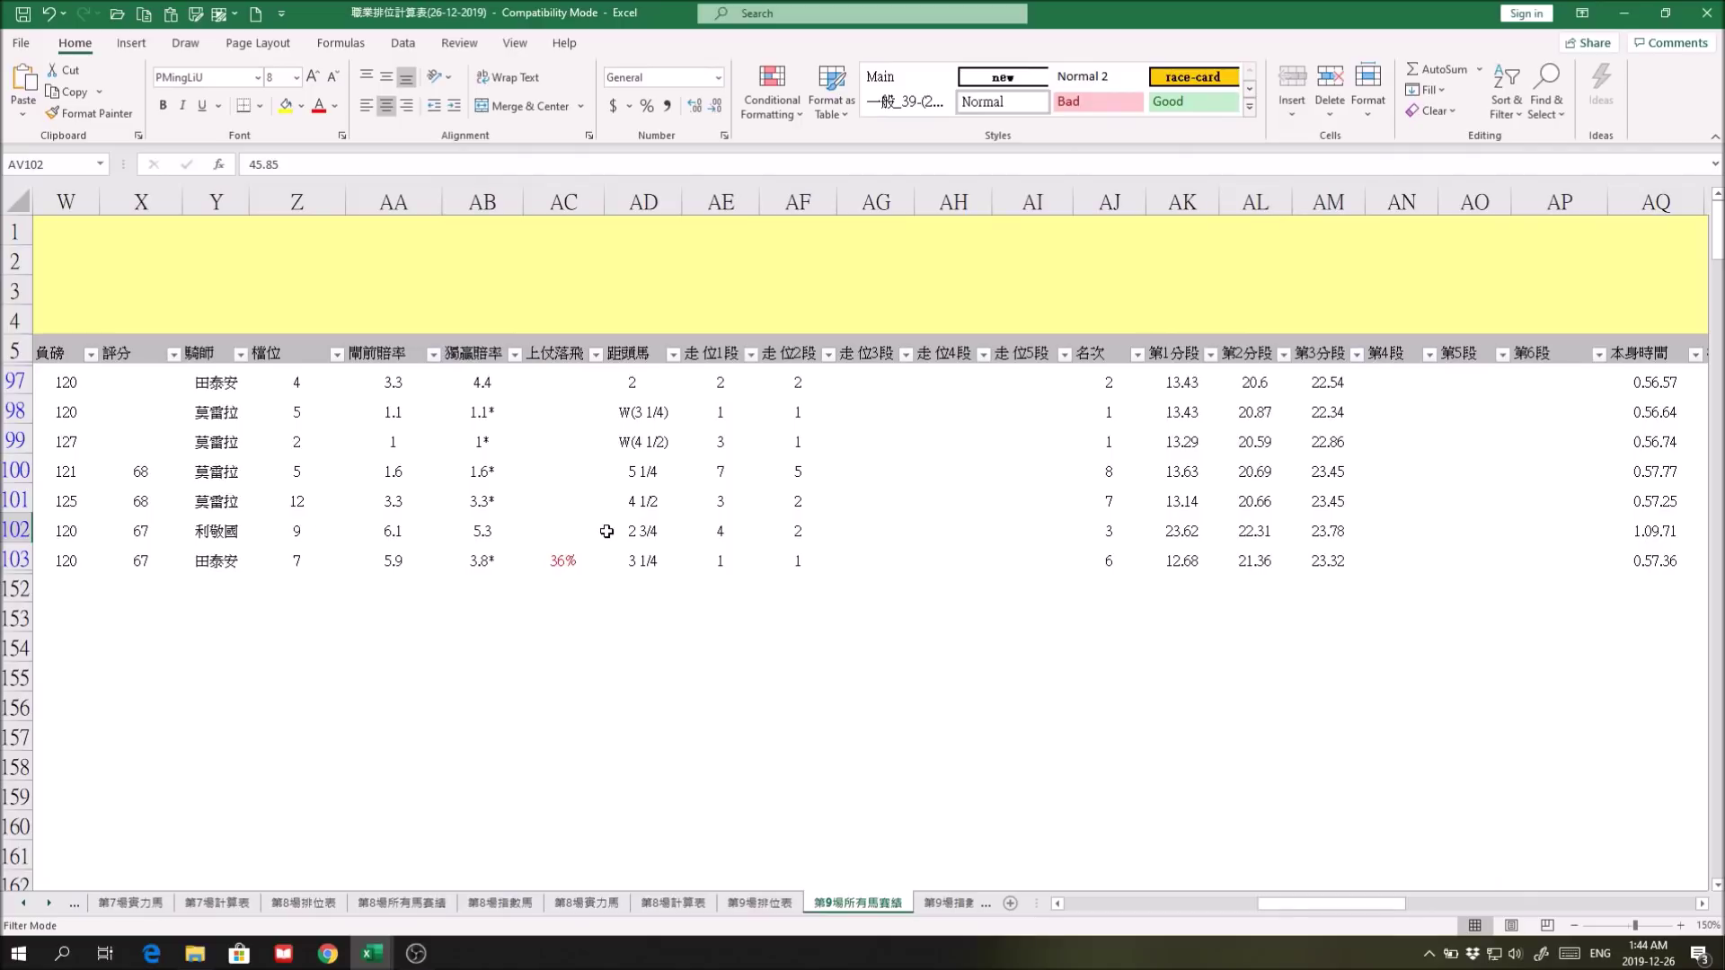
click(646, 531)
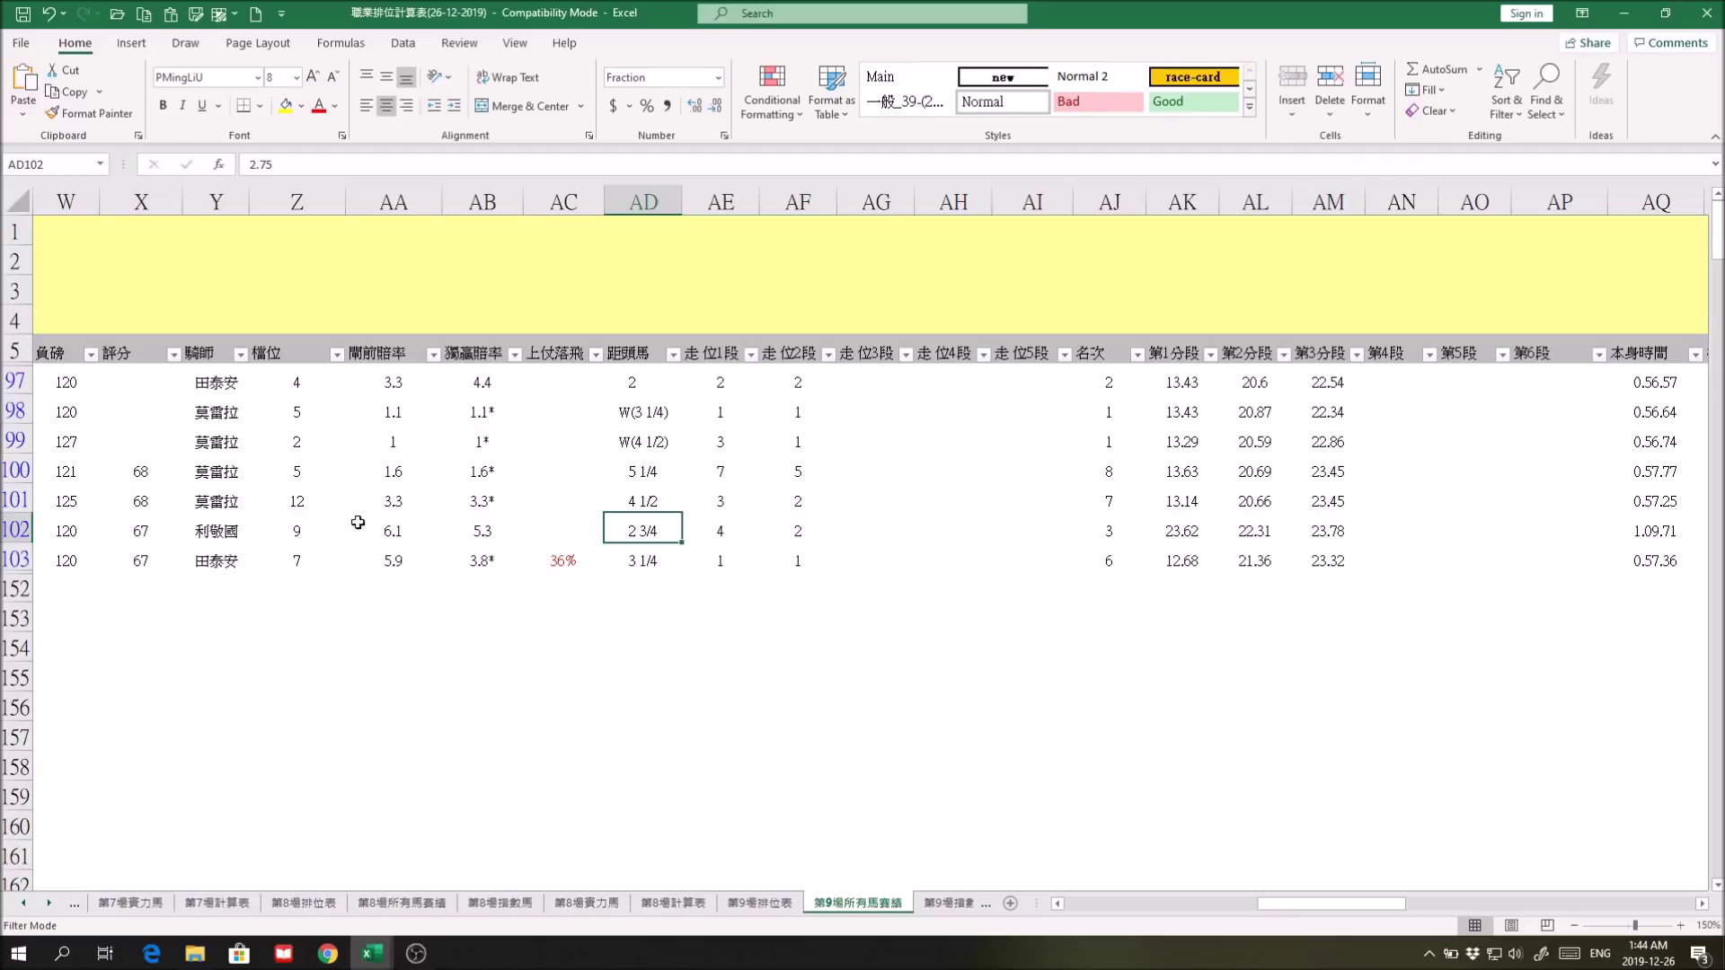
click(1140, 531)
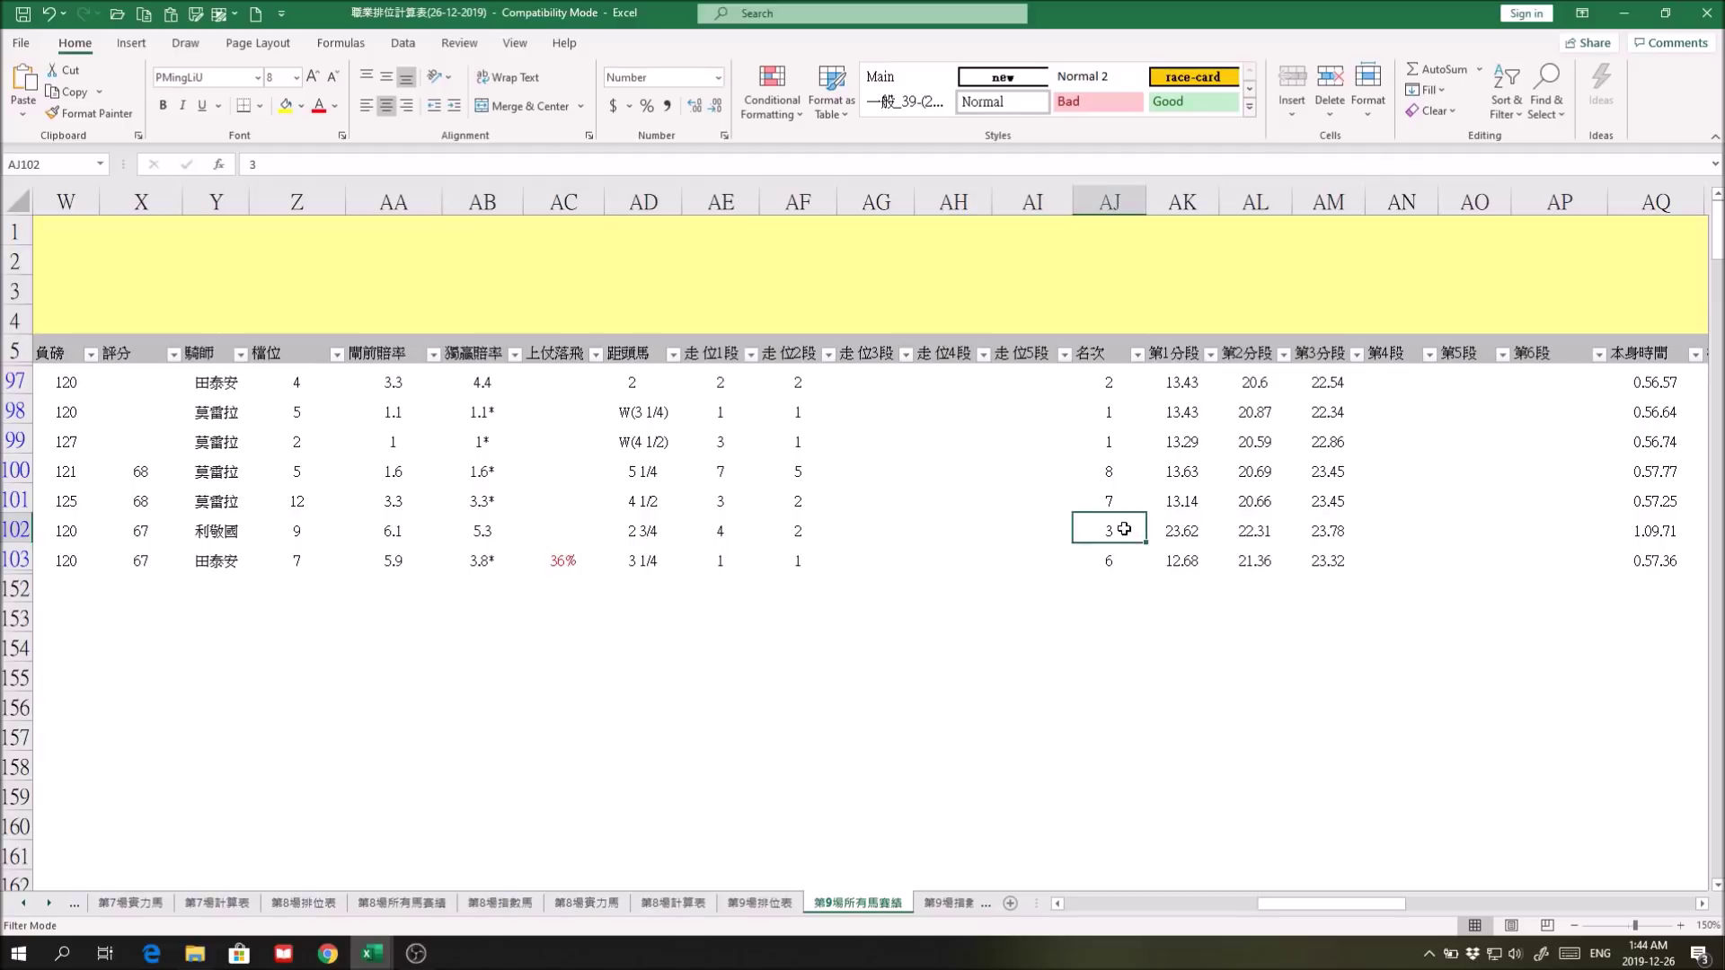
Step: Look up the race number of 知道必勝's 20/11/19 race and open the 資料庫 sheet of the 職業數據庫 workbook
drag(1388, 901, 1133, 912)
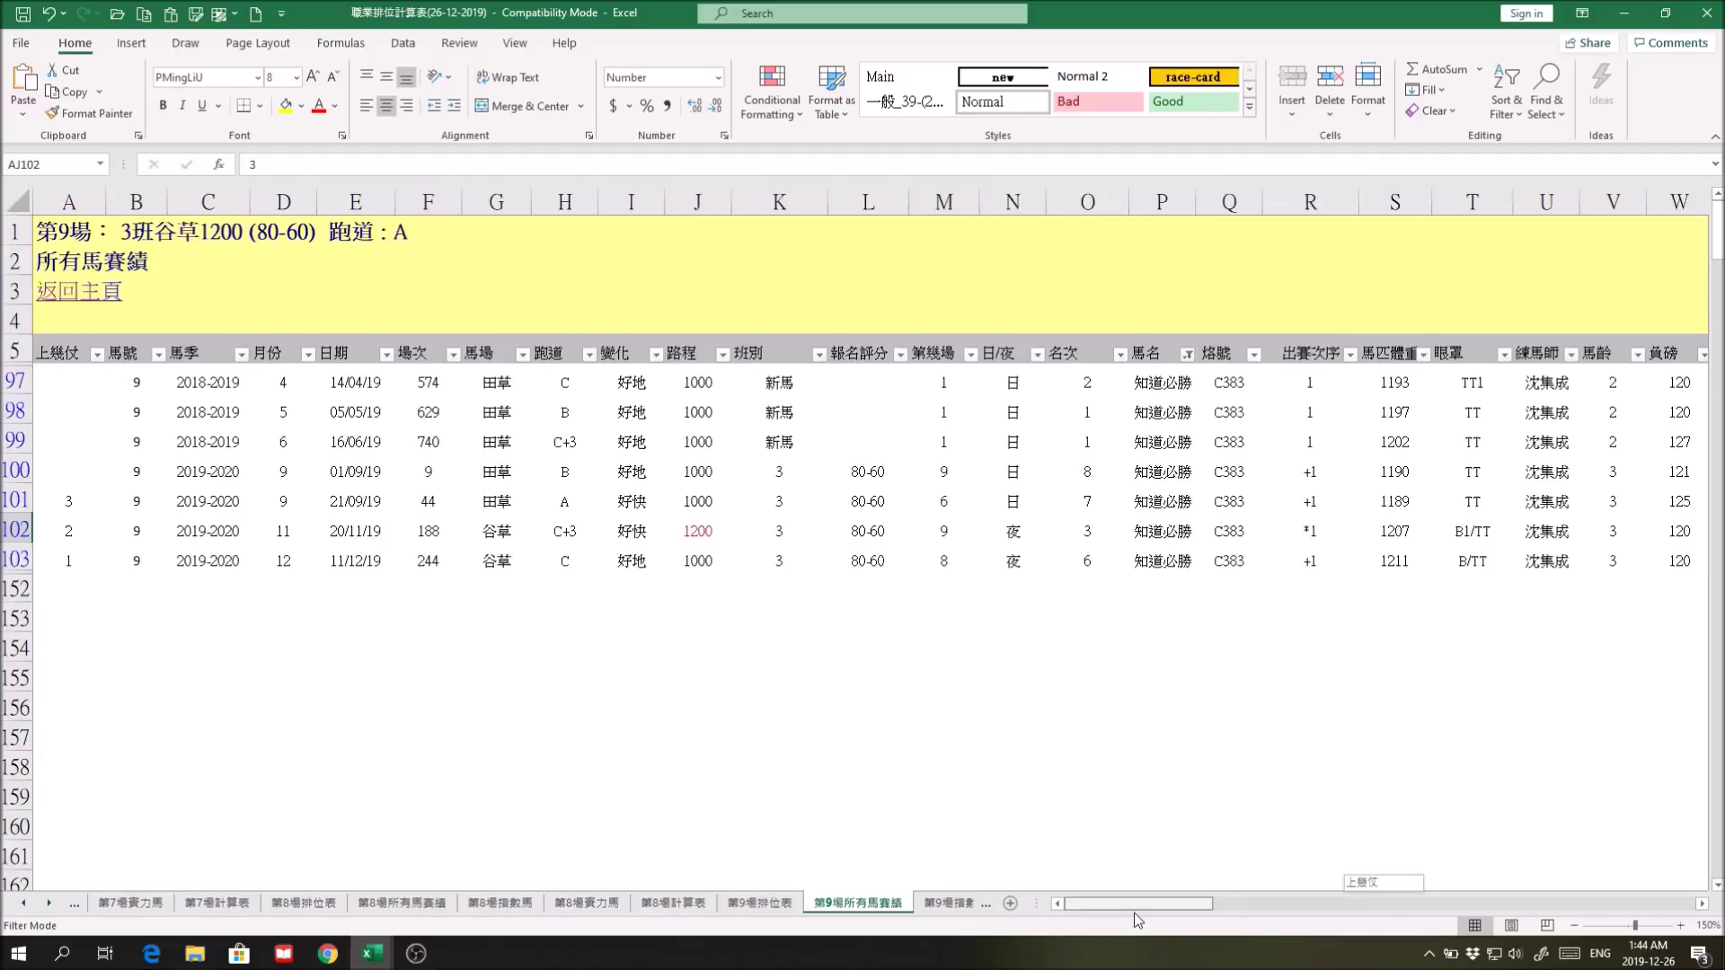
click(436, 530)
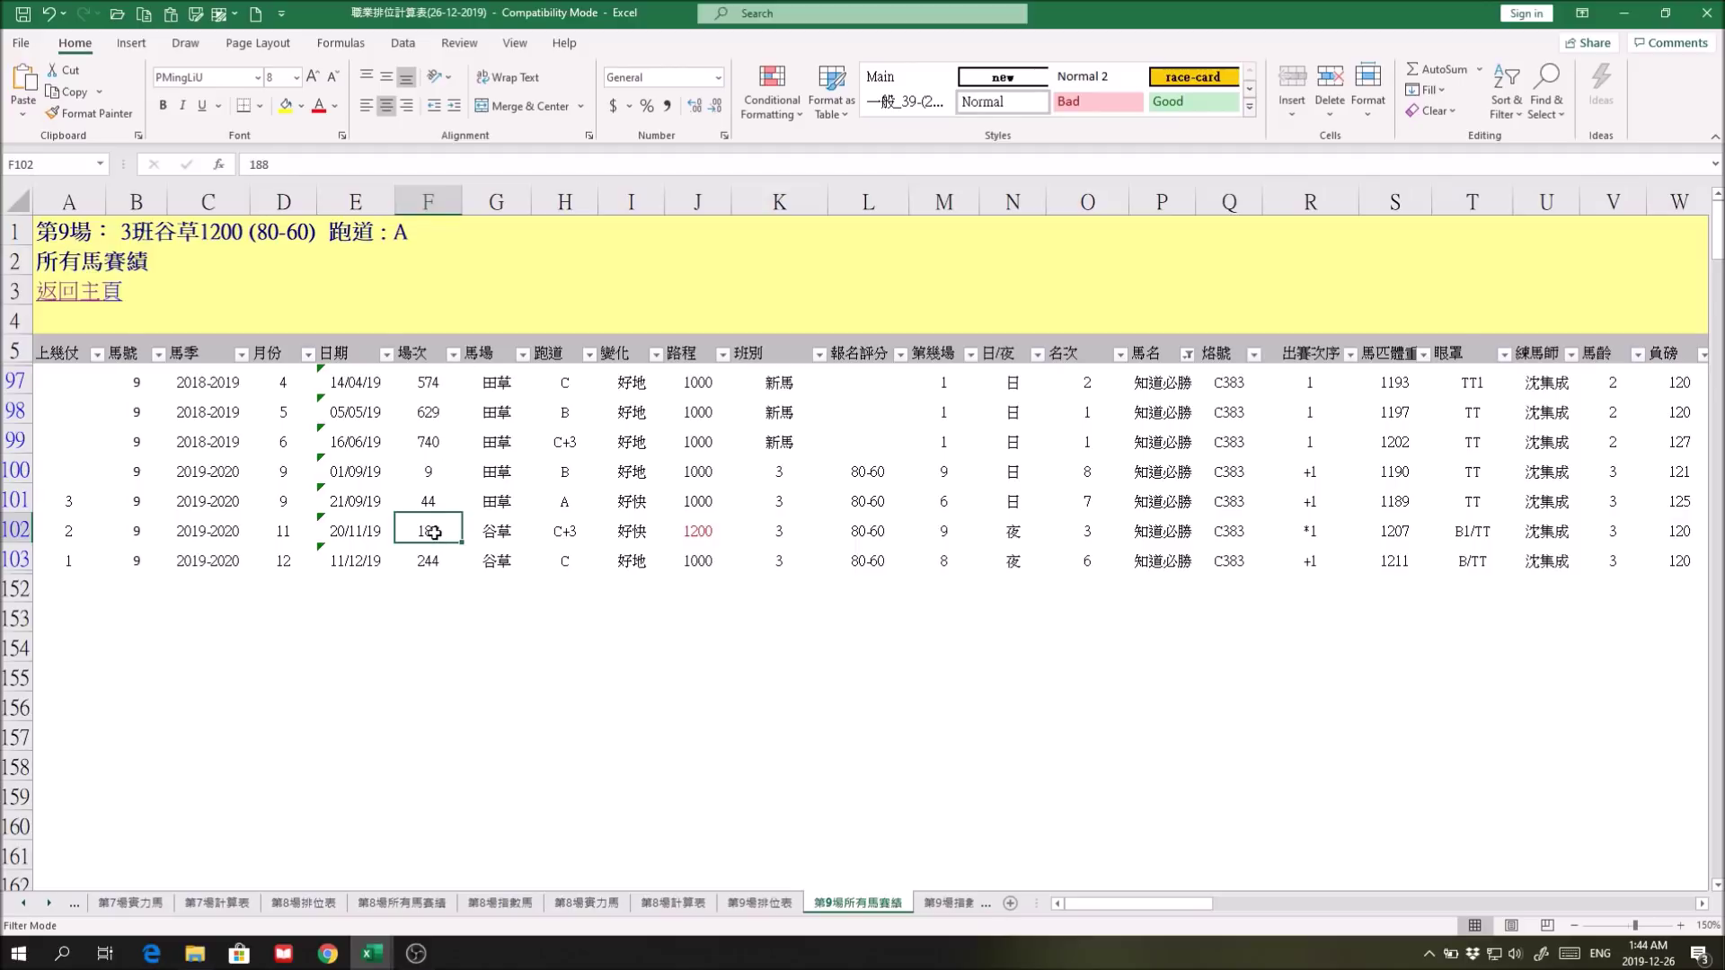
mouse_move(371, 953)
click(472, 867)
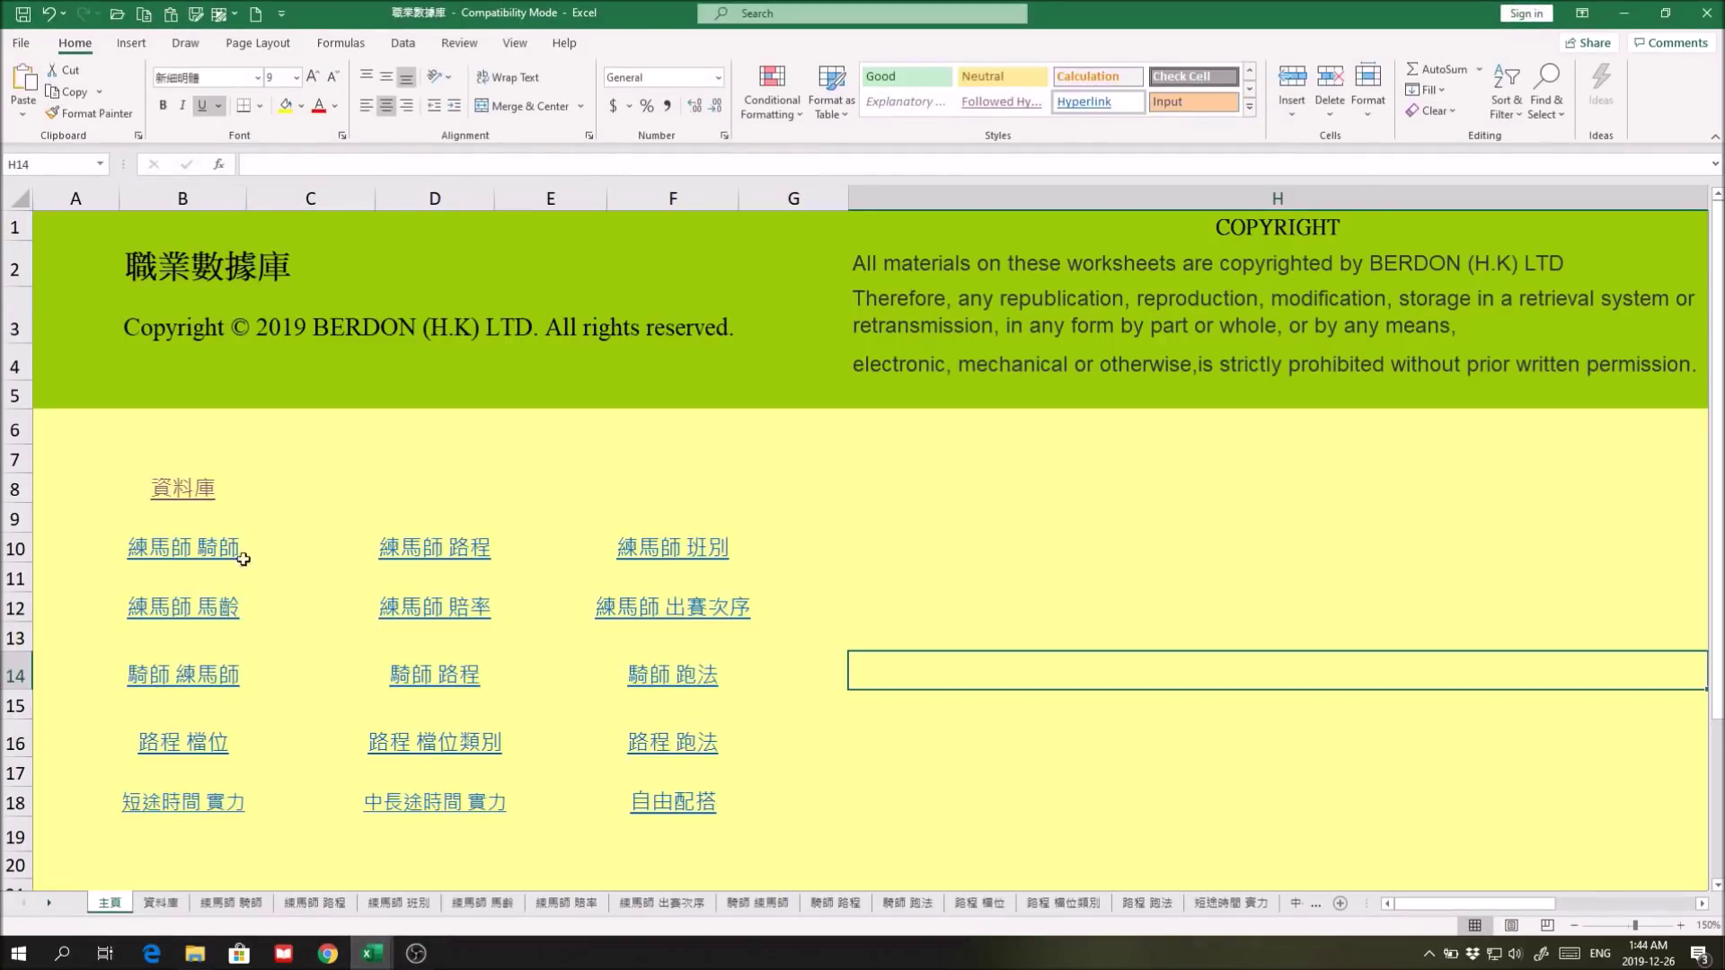
click(182, 487)
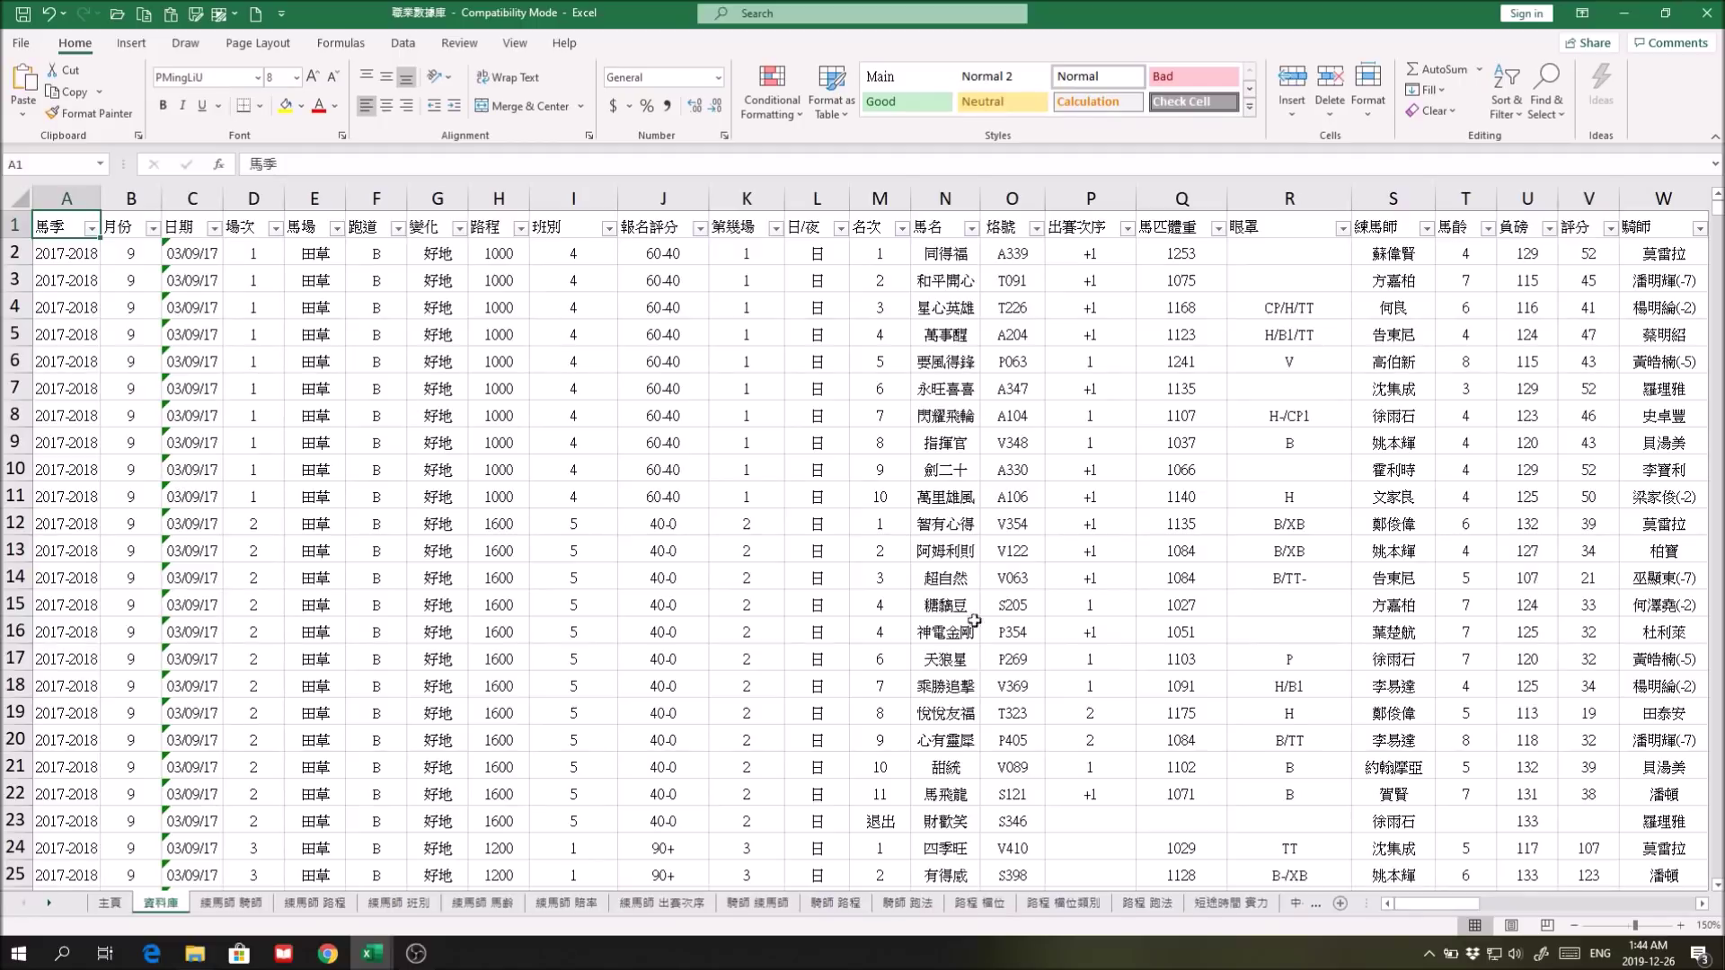
Step: Filter the database's 馬季 column to the 2019-2020 season only
click(91, 227)
click(52, 418)
click(52, 467)
click(122, 585)
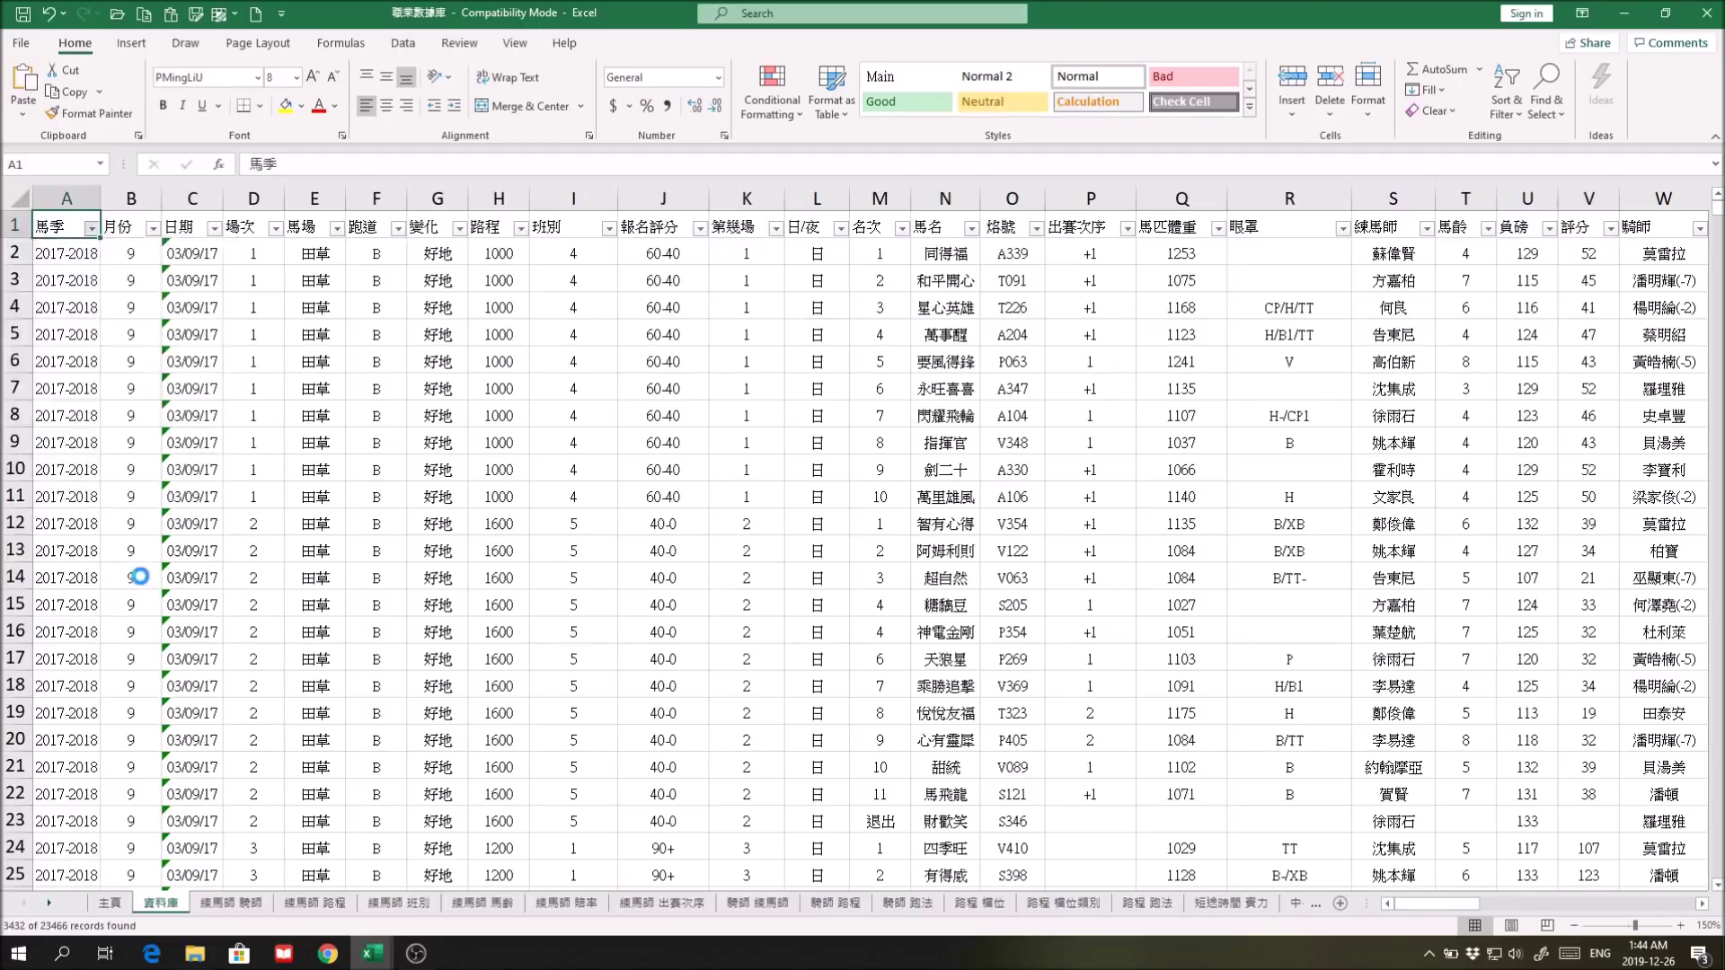
Step: Filter the 場次 column to race 188
click(295, 227)
mouse_move(201, 370)
click(359, 372)
text(188)
click(1094, 668)
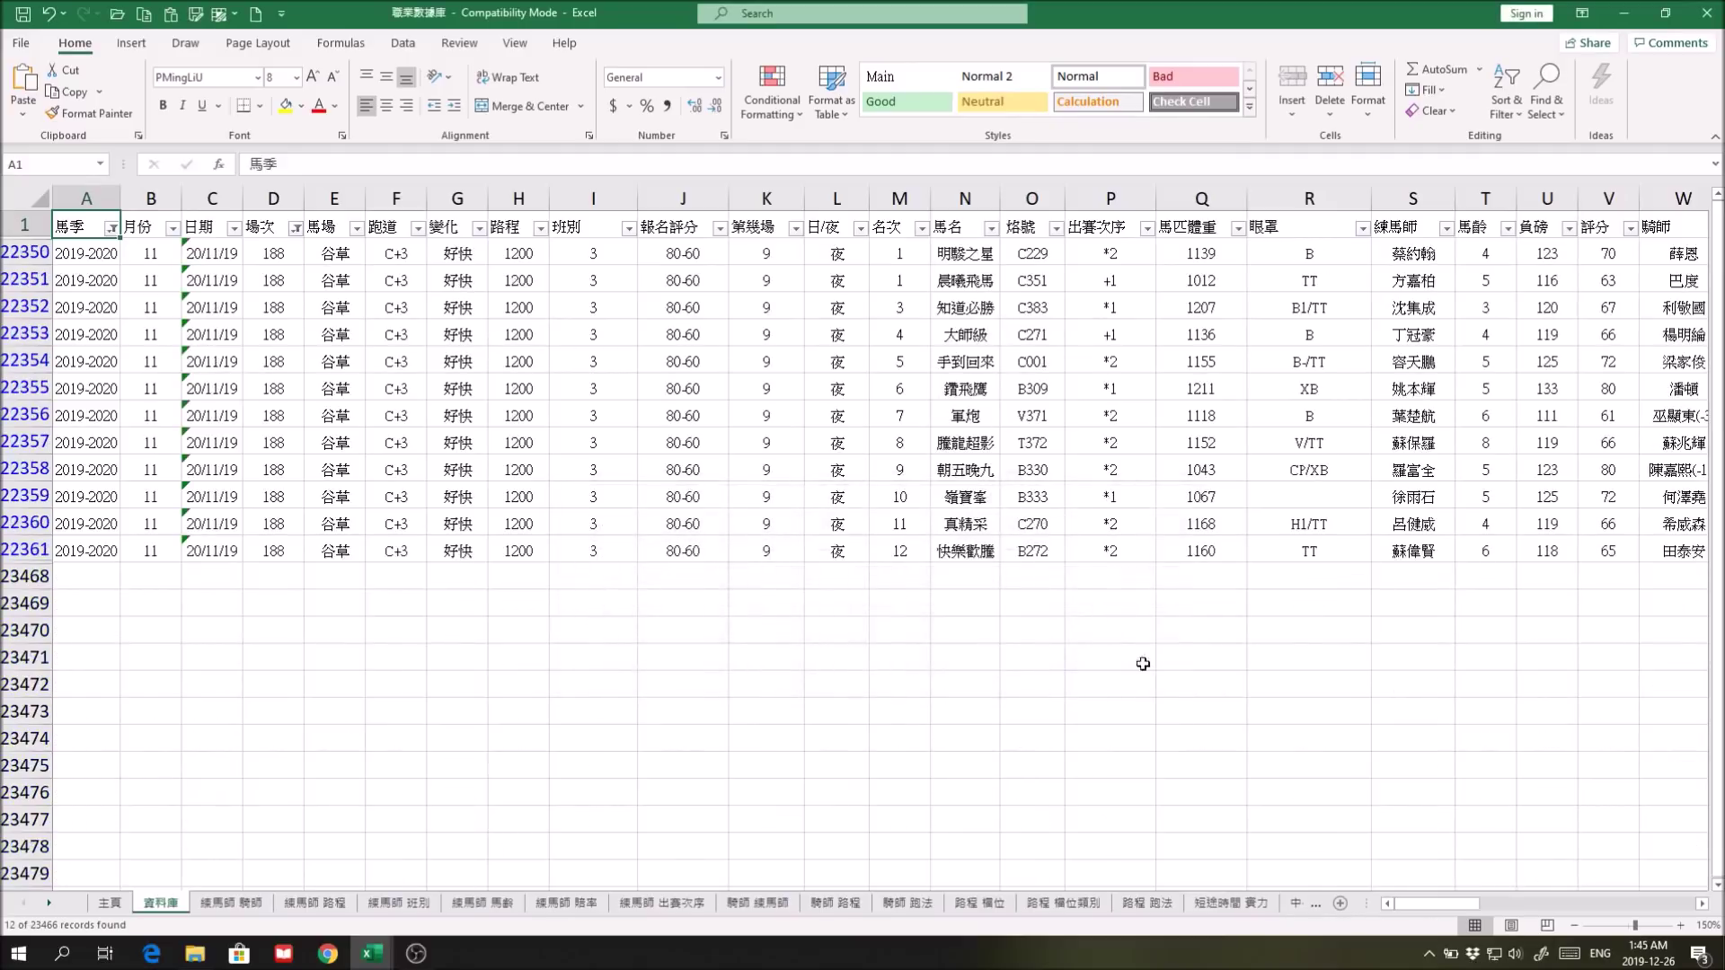
Step: Filter the 跑法 column to the 咬前 and 放頭 running styles
drag(1415, 904, 1631, 909)
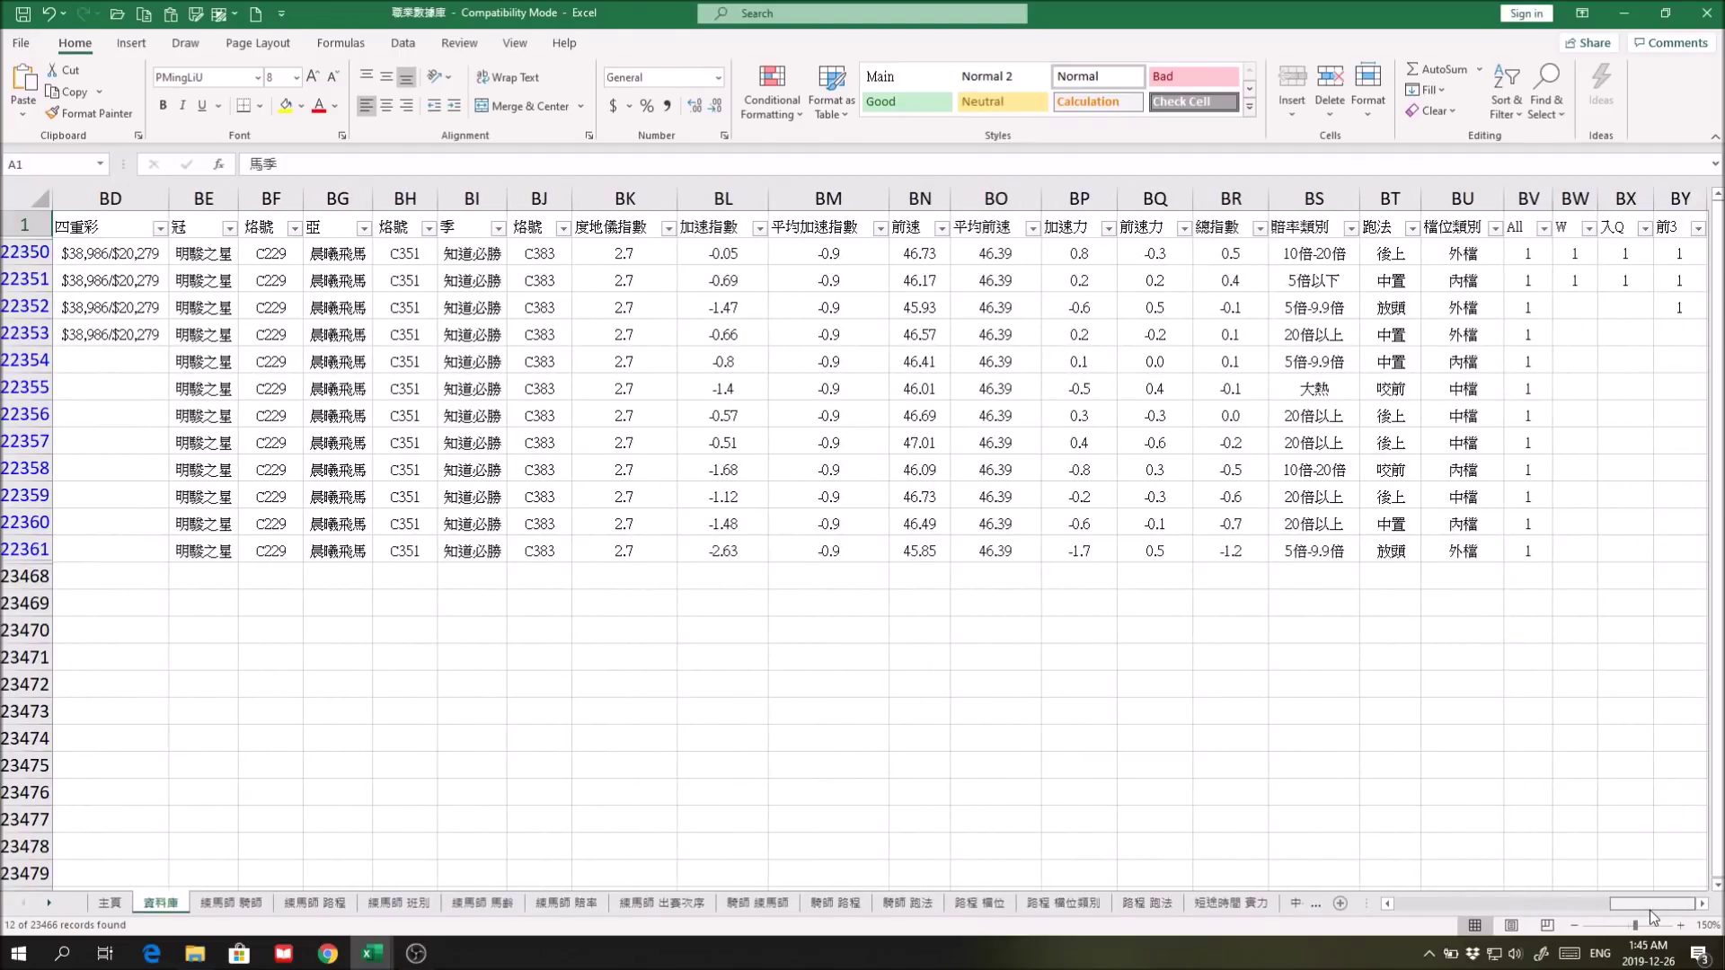
click(1412, 228)
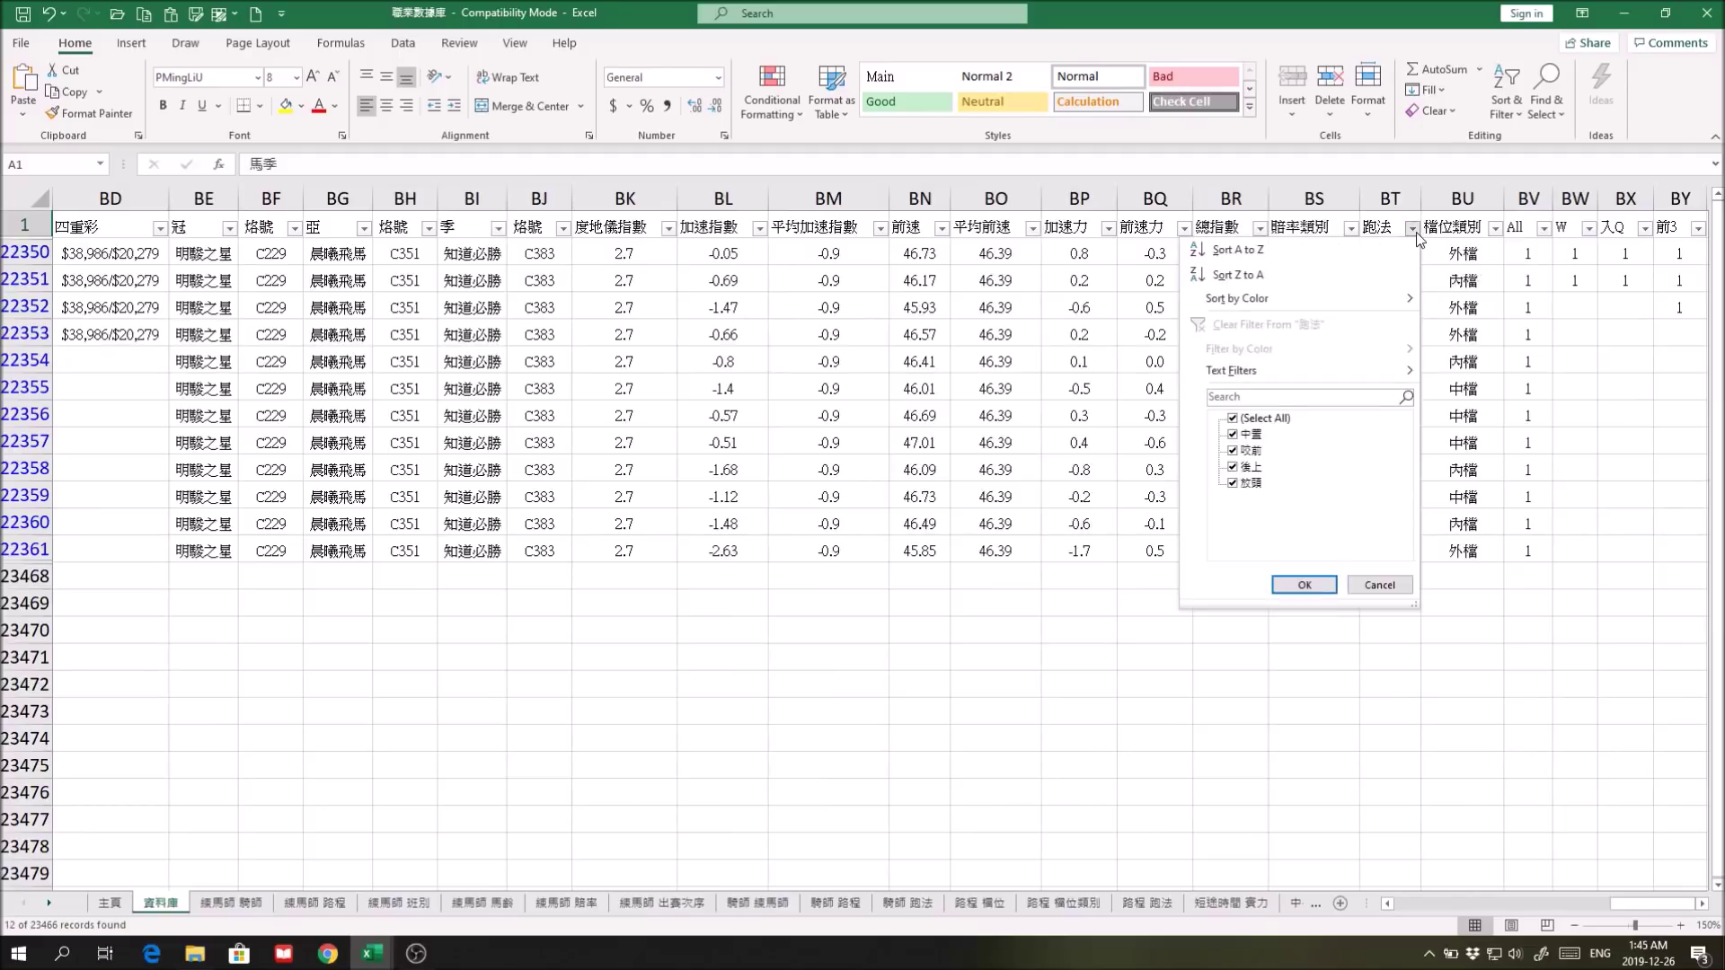
click(1245, 420)
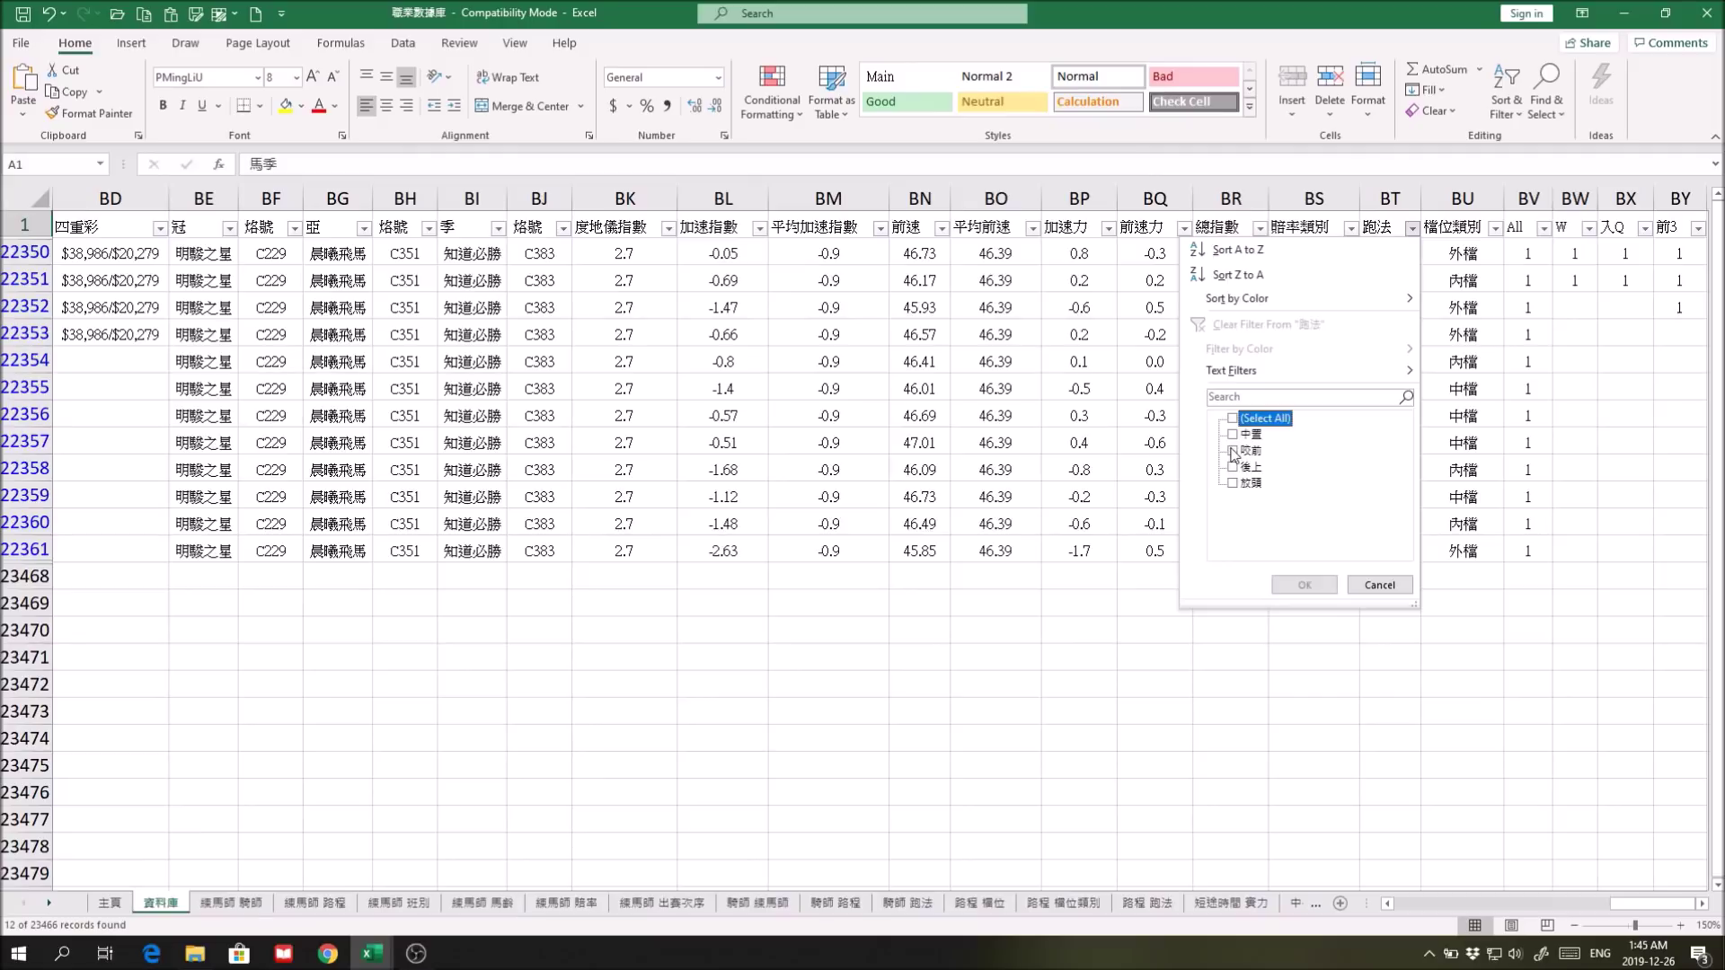
click(1233, 451)
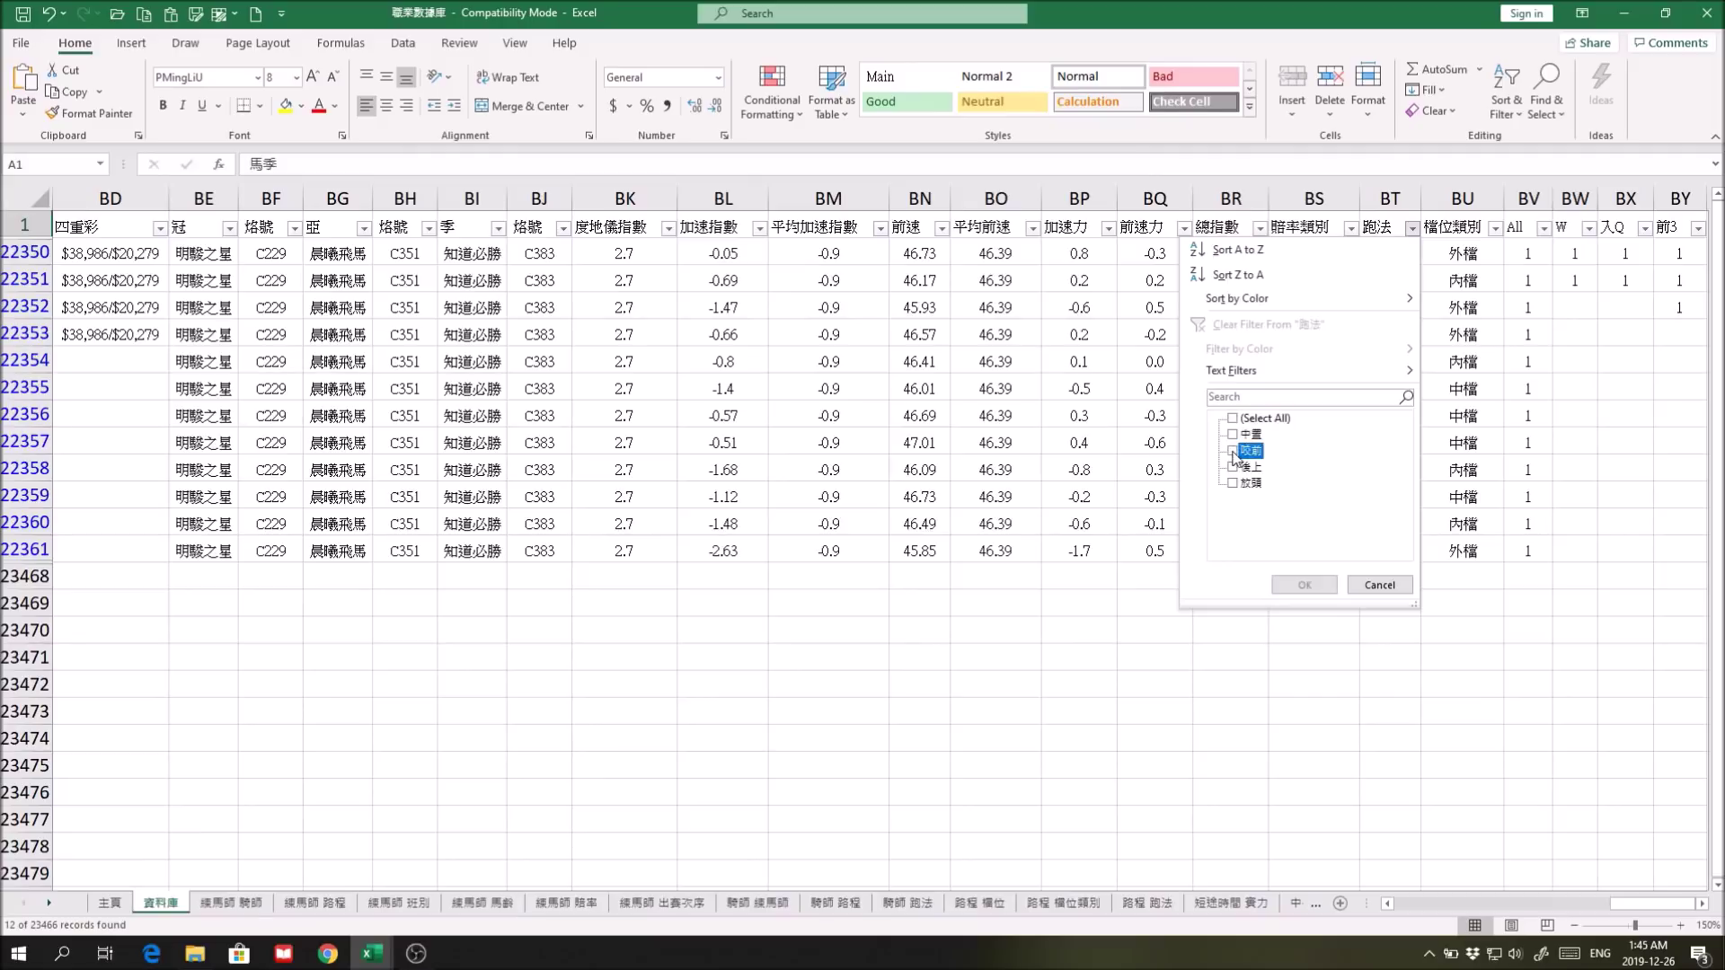
click(1233, 483)
click(1318, 584)
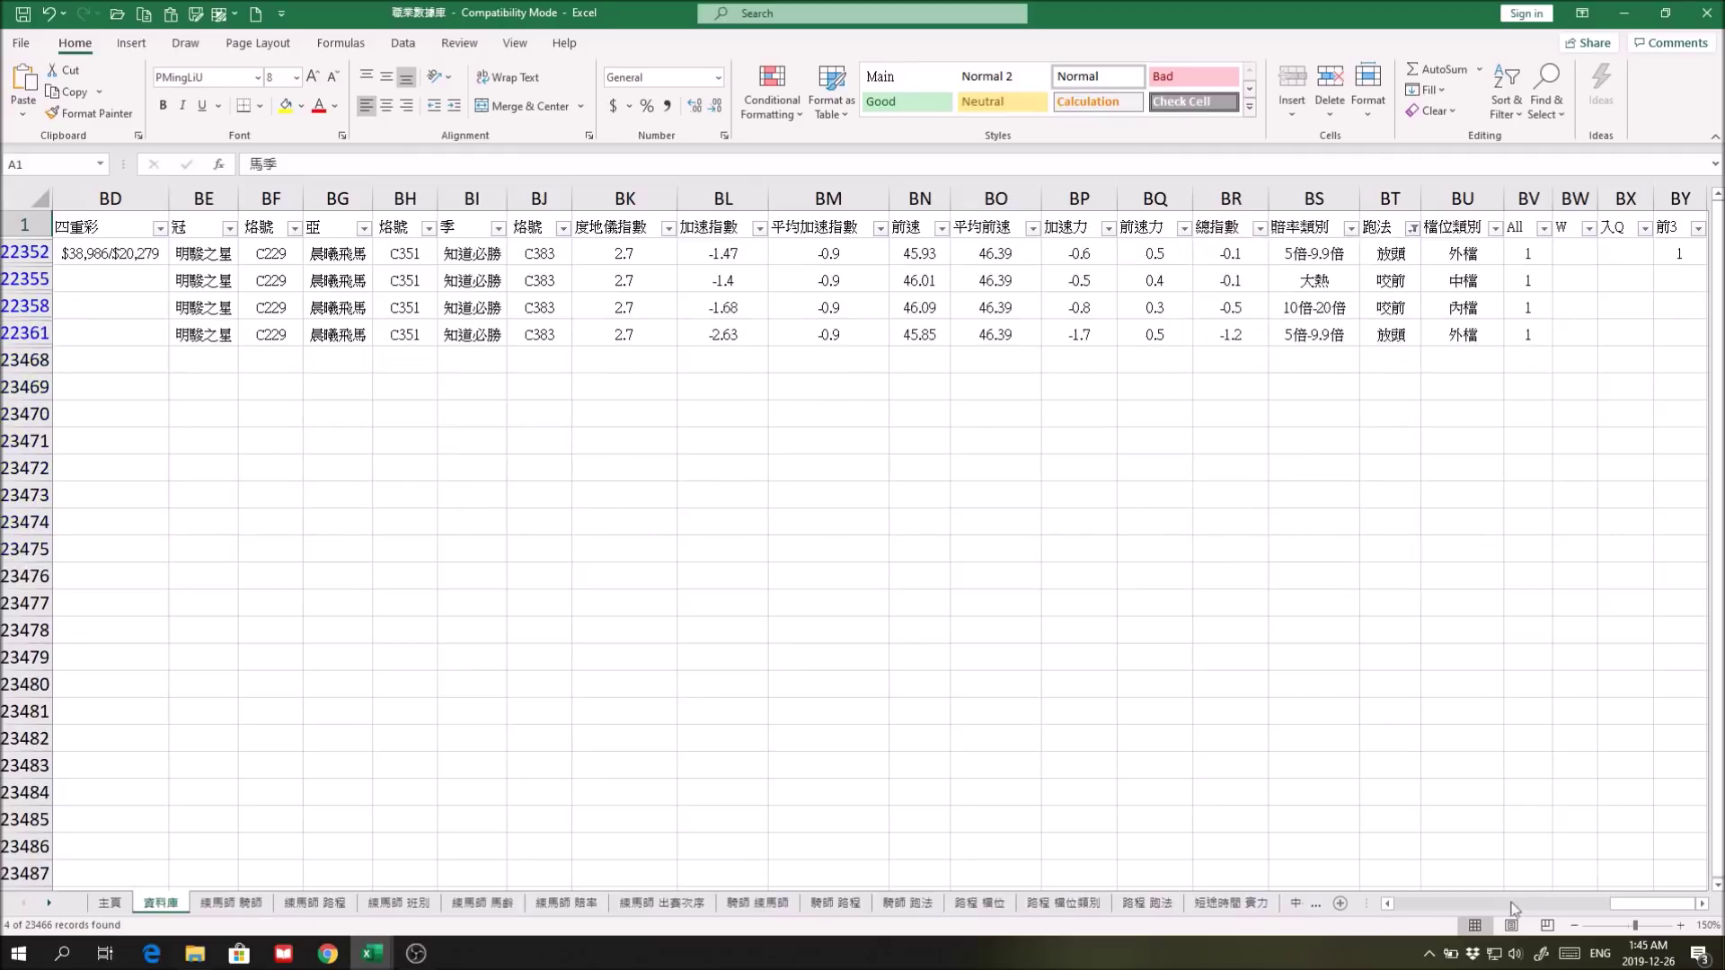
Step: Review 快樂歡騰's draw, odds, beaten margin and running positions in row 22361
drag(1647, 903, 1491, 908)
click(47, 334)
drag(1520, 905, 1464, 906)
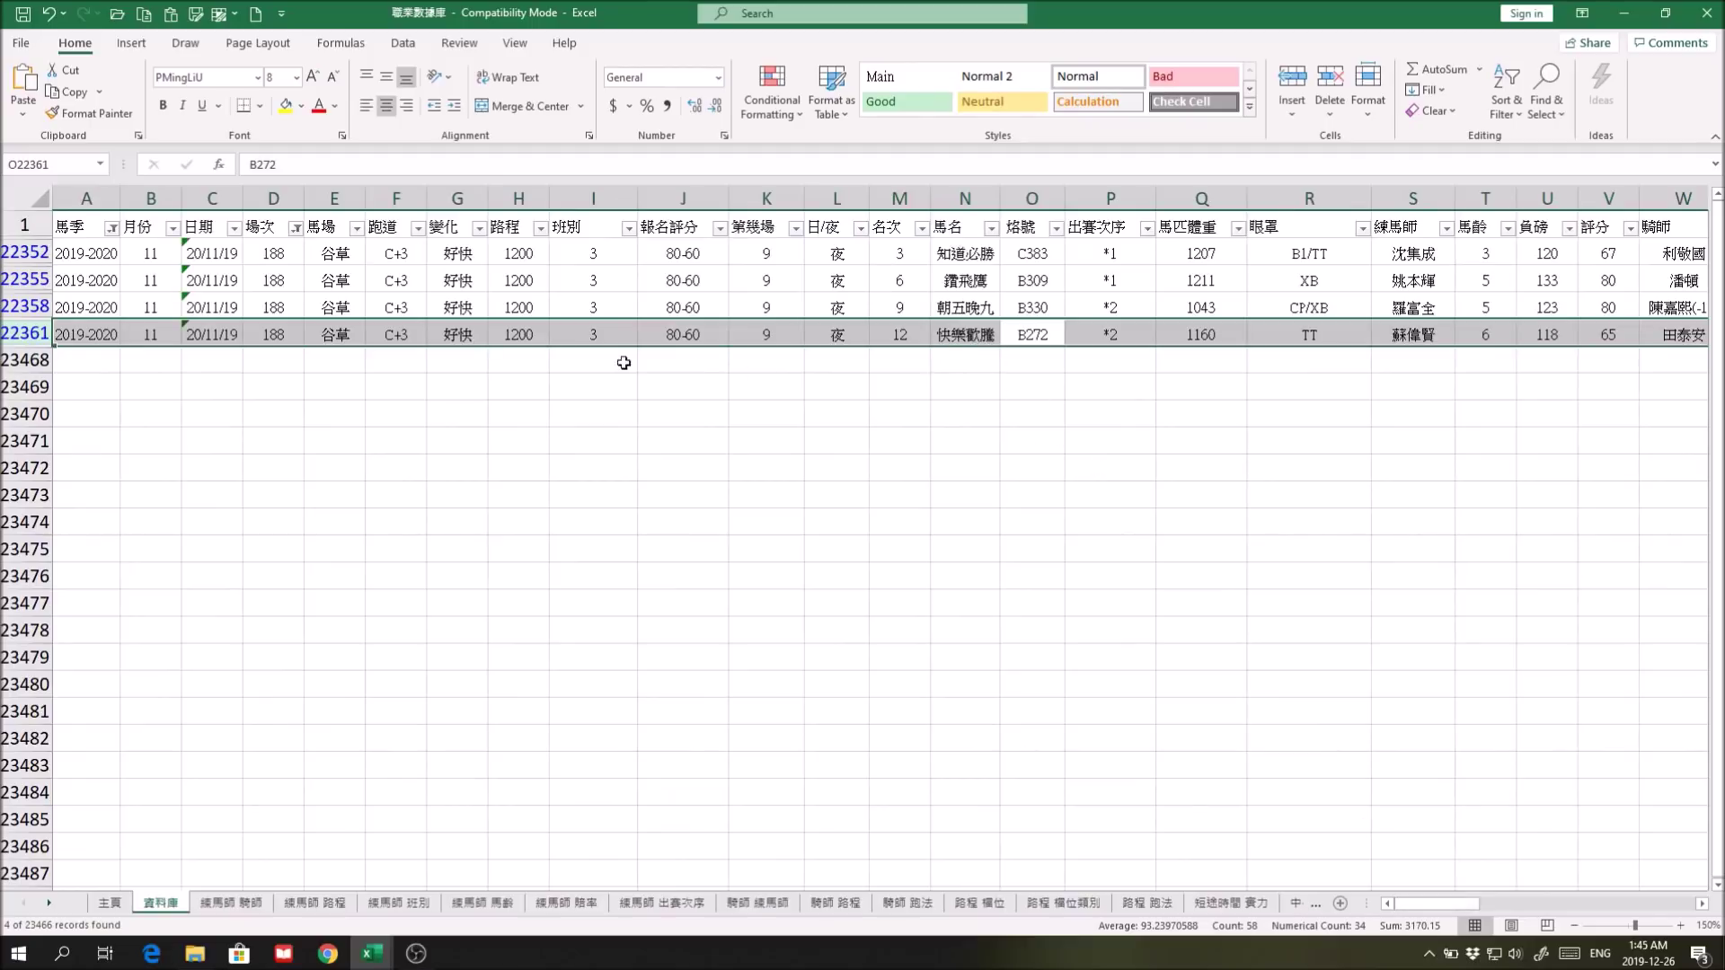
drag(1456, 910, 1498, 910)
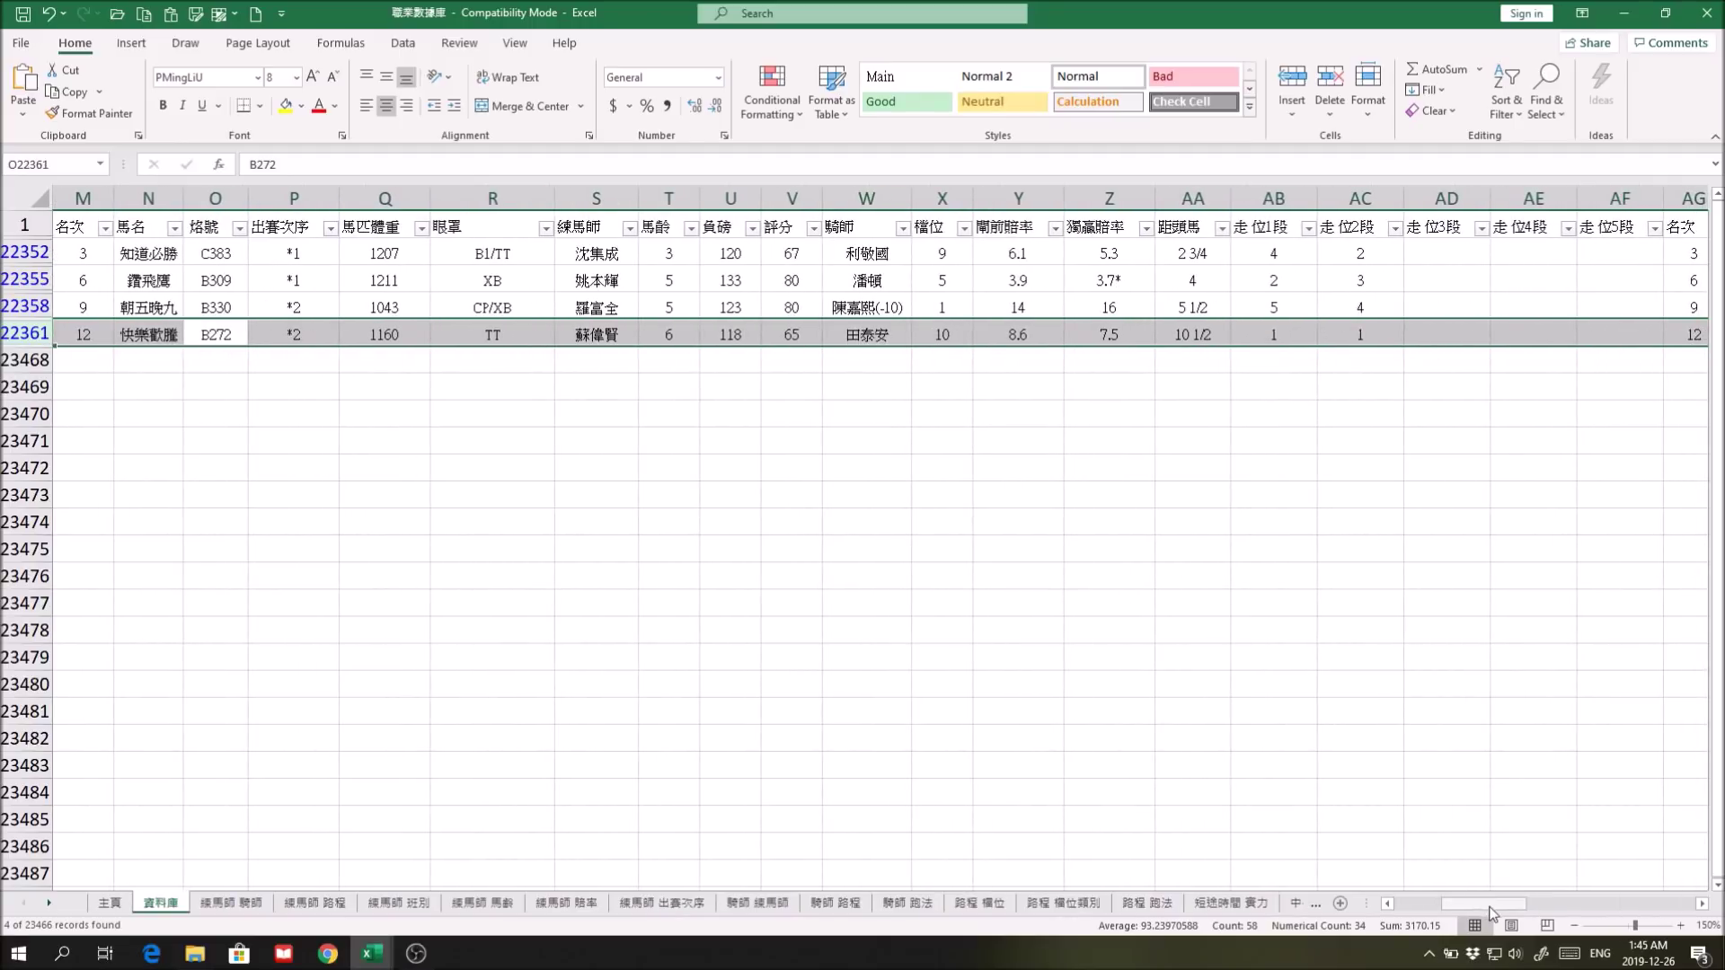
drag(1491, 913, 1443, 910)
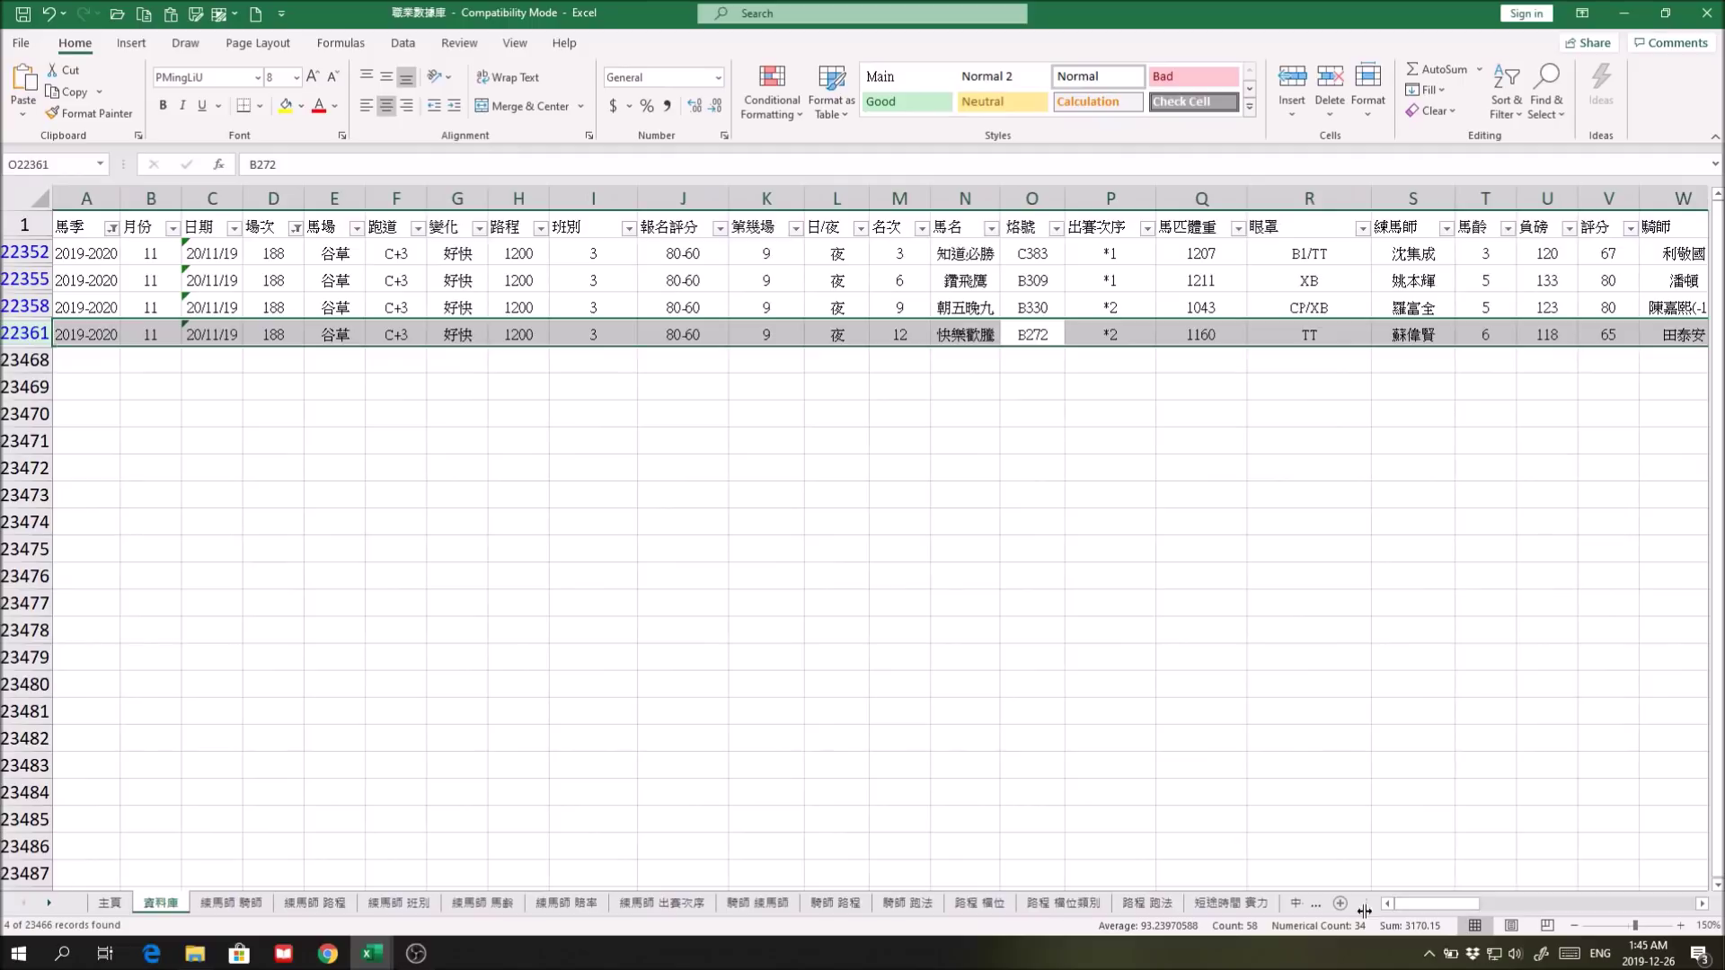
Step: Check 鑽飛鷹's odds, beaten margin, running positions and finishing place in row 22355
click(978, 277)
drag(1448, 909, 1493, 912)
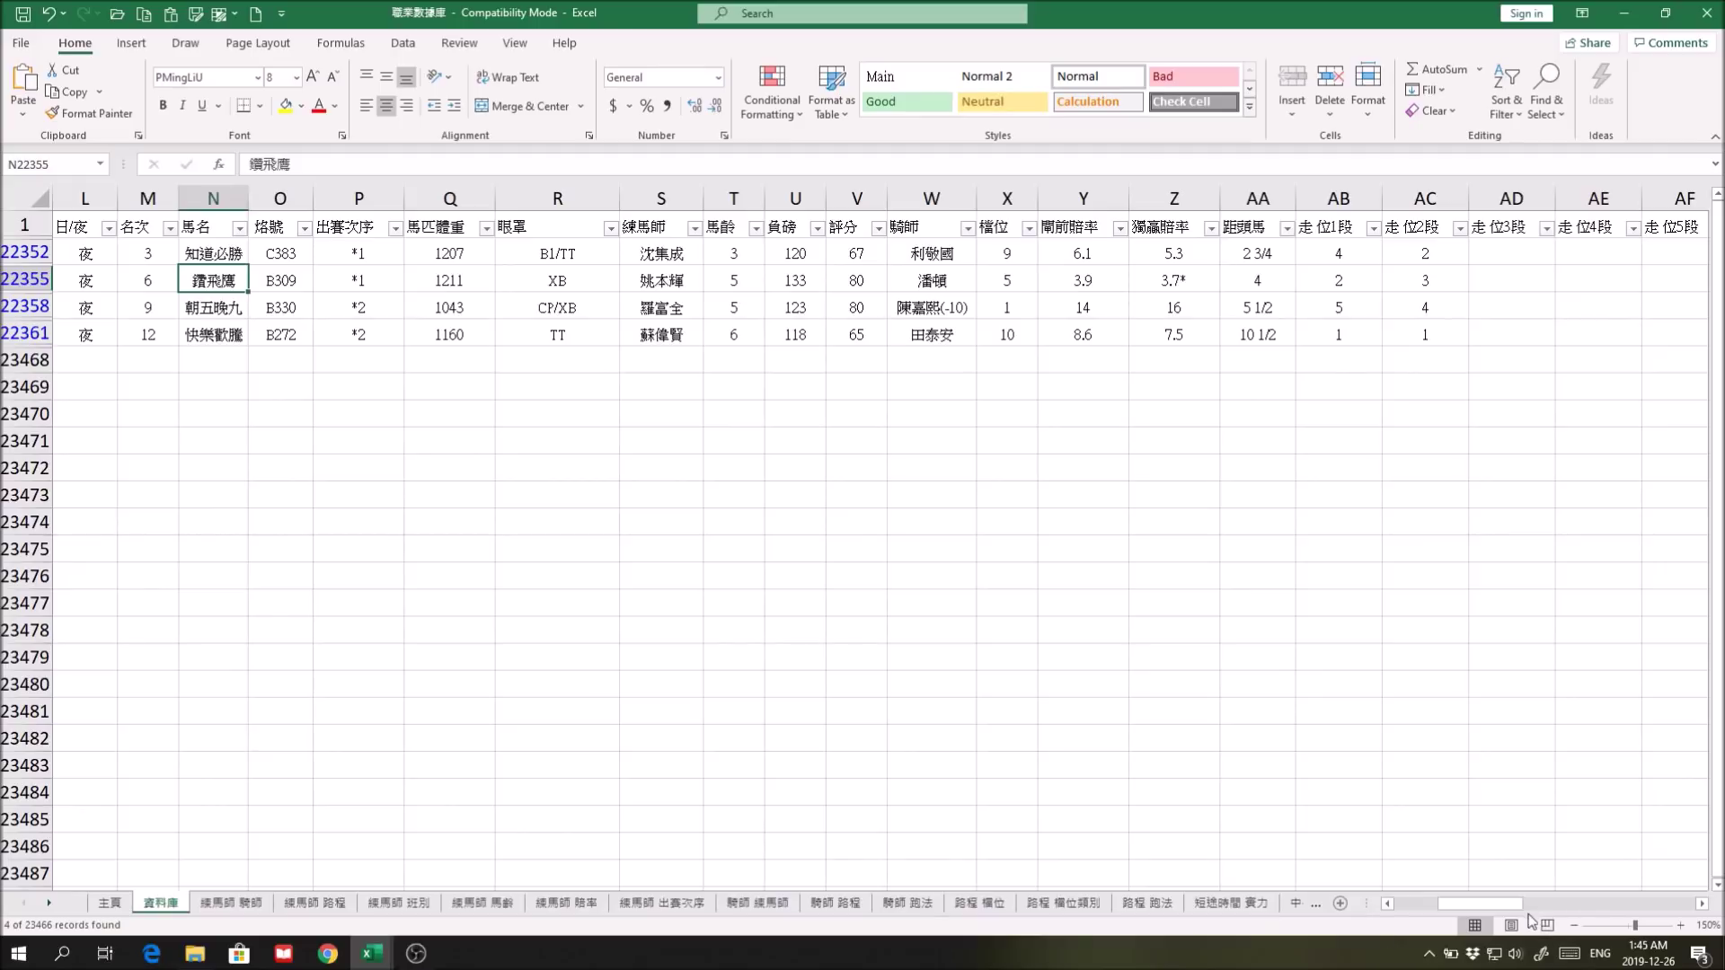
drag(1518, 904, 1552, 908)
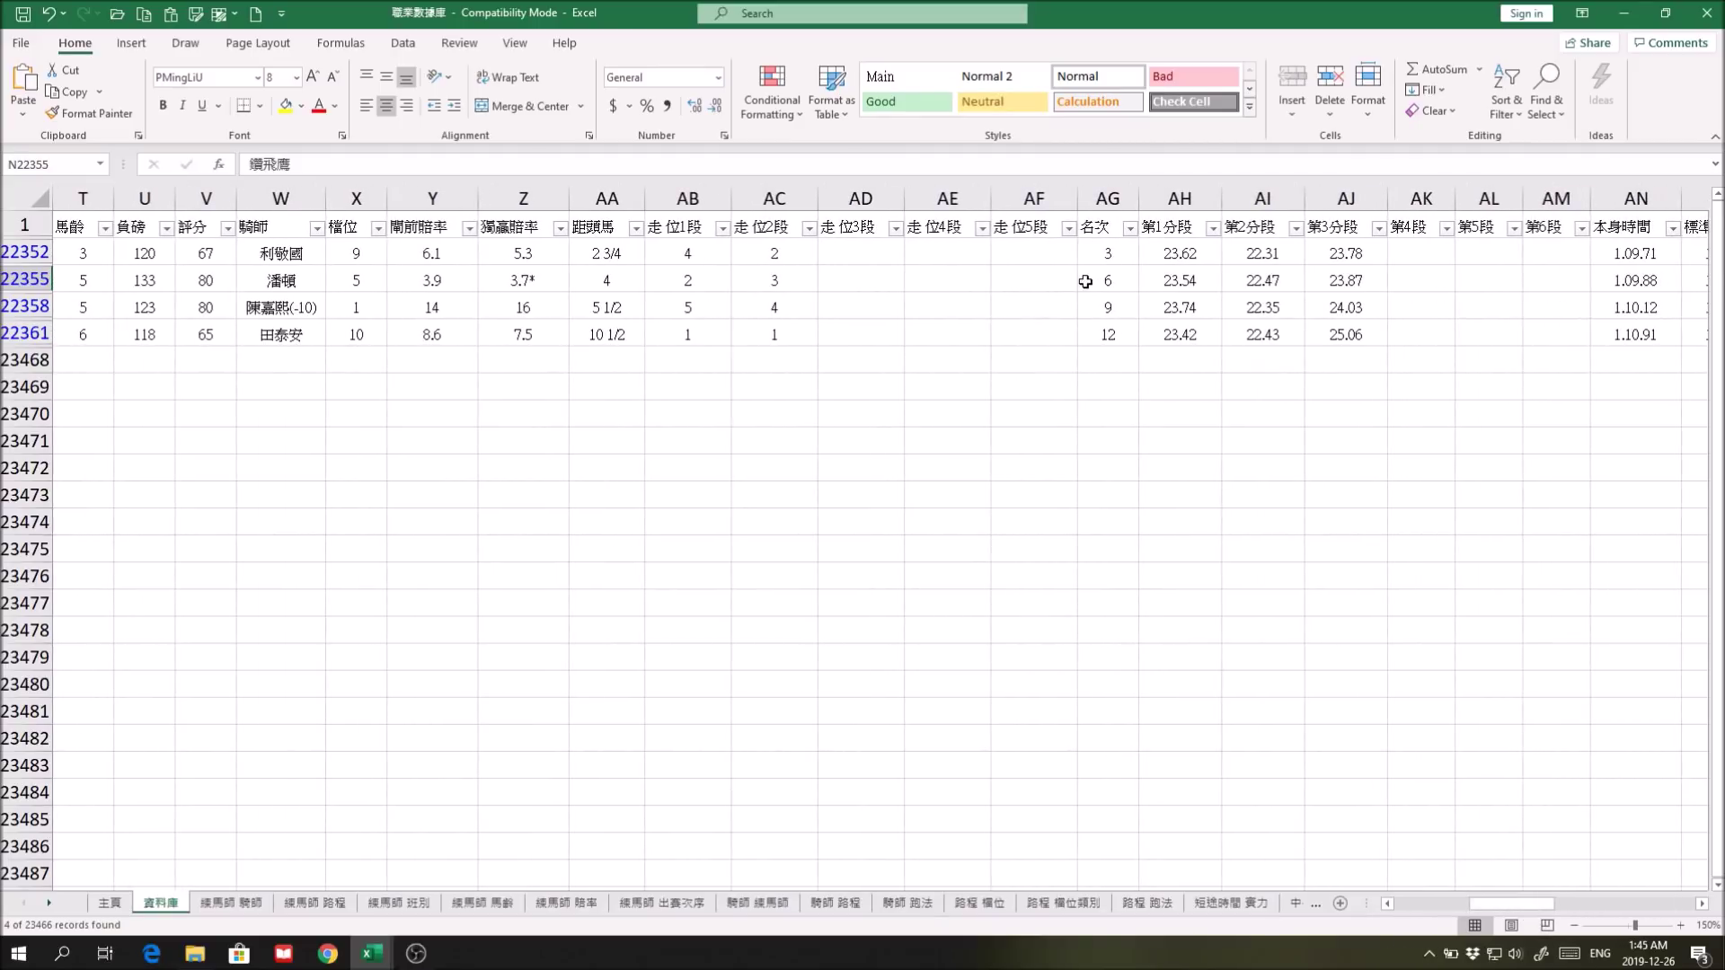
scroll(1242, 888, left, 6)
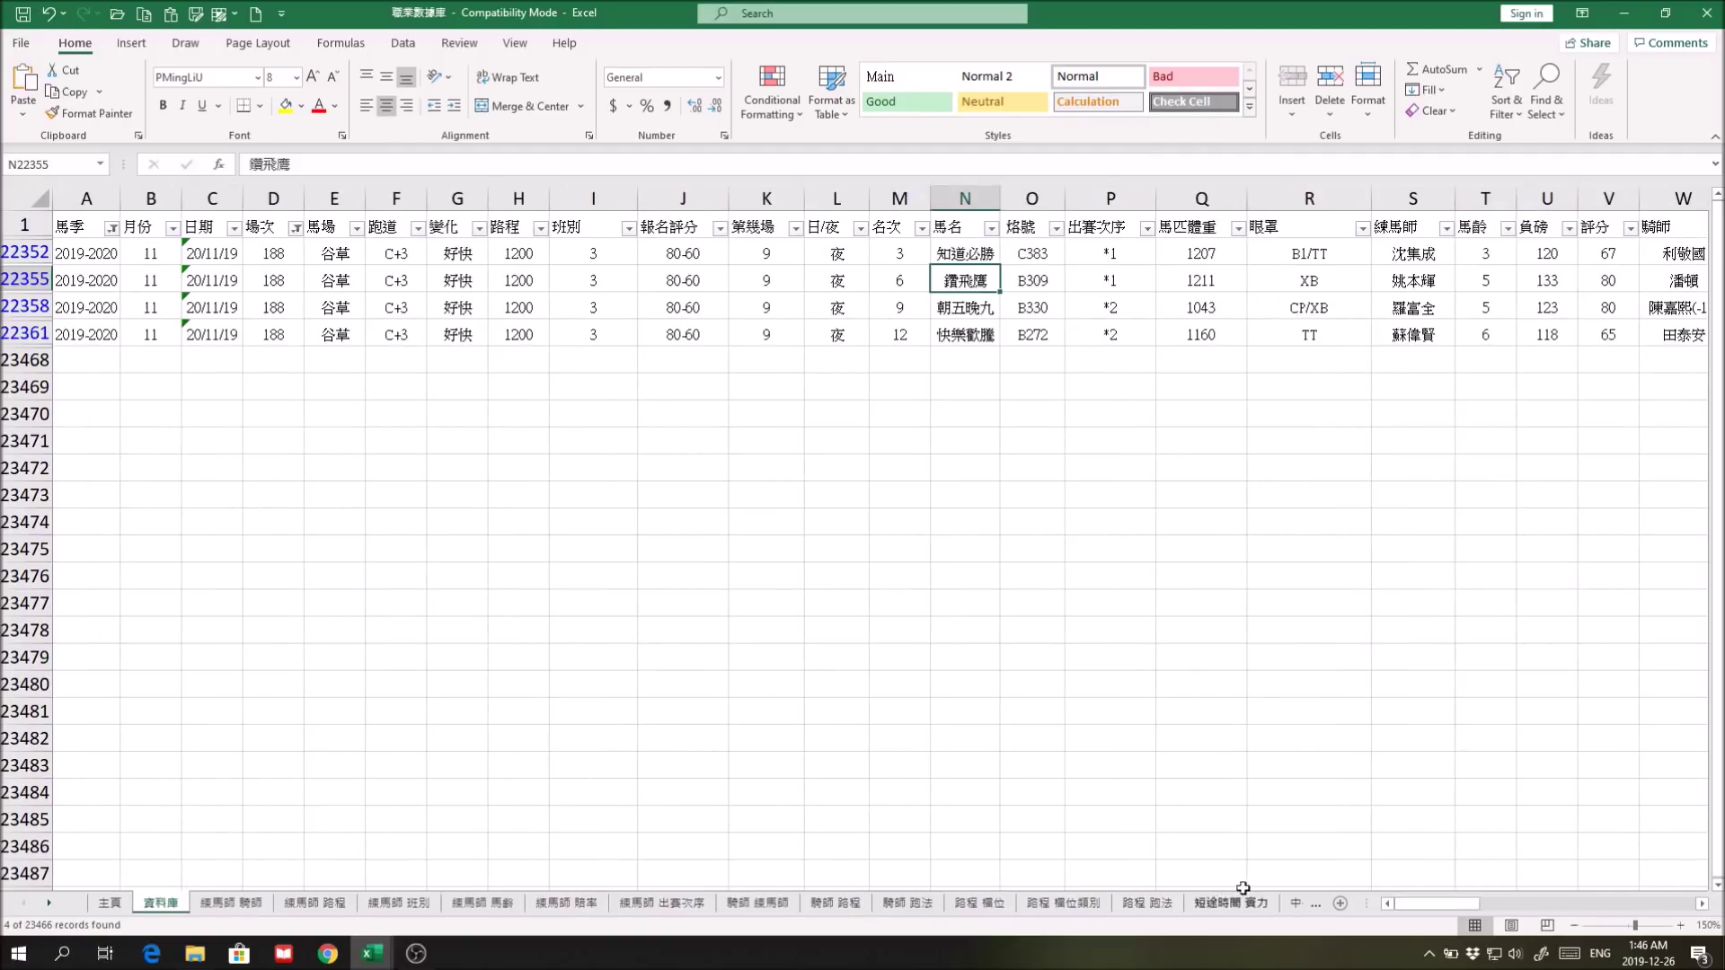
Step: Check 朝五晚九's draw, odds, beaten margin and running positions in row 22358
click(949, 302)
drag(1453, 903, 1518, 925)
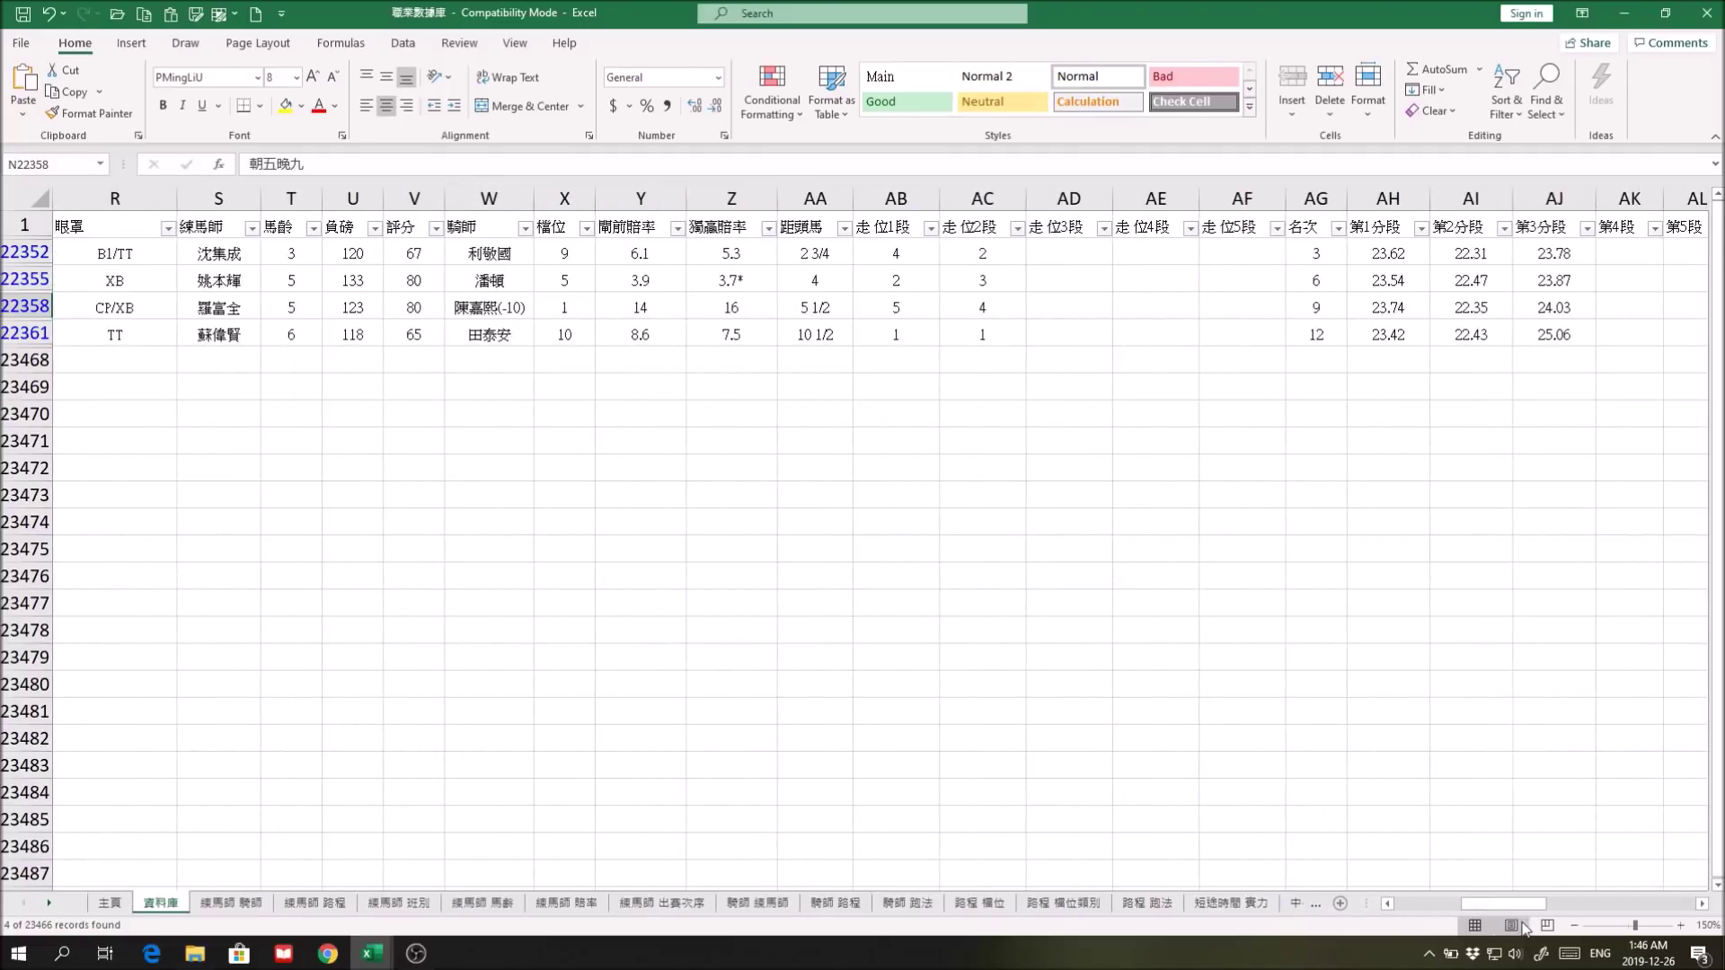
drag(1537, 902, 1464, 902)
Step: Compare 知道必勝's beaten margin in row 22352 with the 距頭馬 values of the other three front-running horses
click(954, 251)
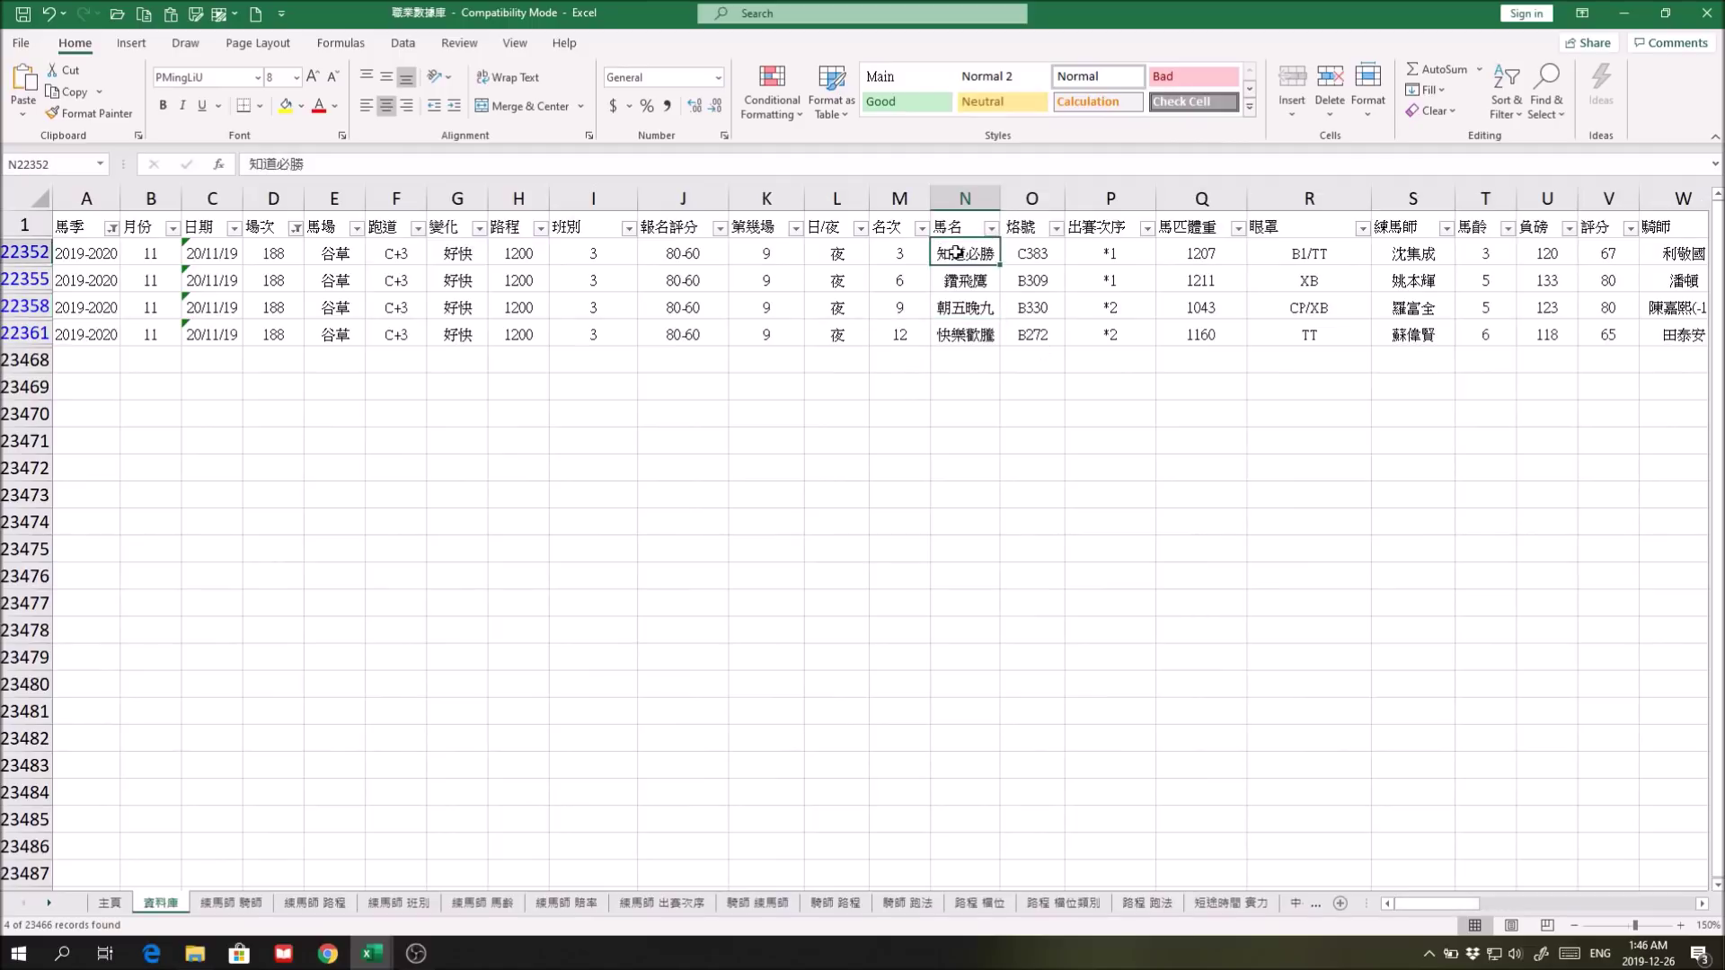
drag(1433, 902, 1523, 903)
drag(335, 280, 332, 332)
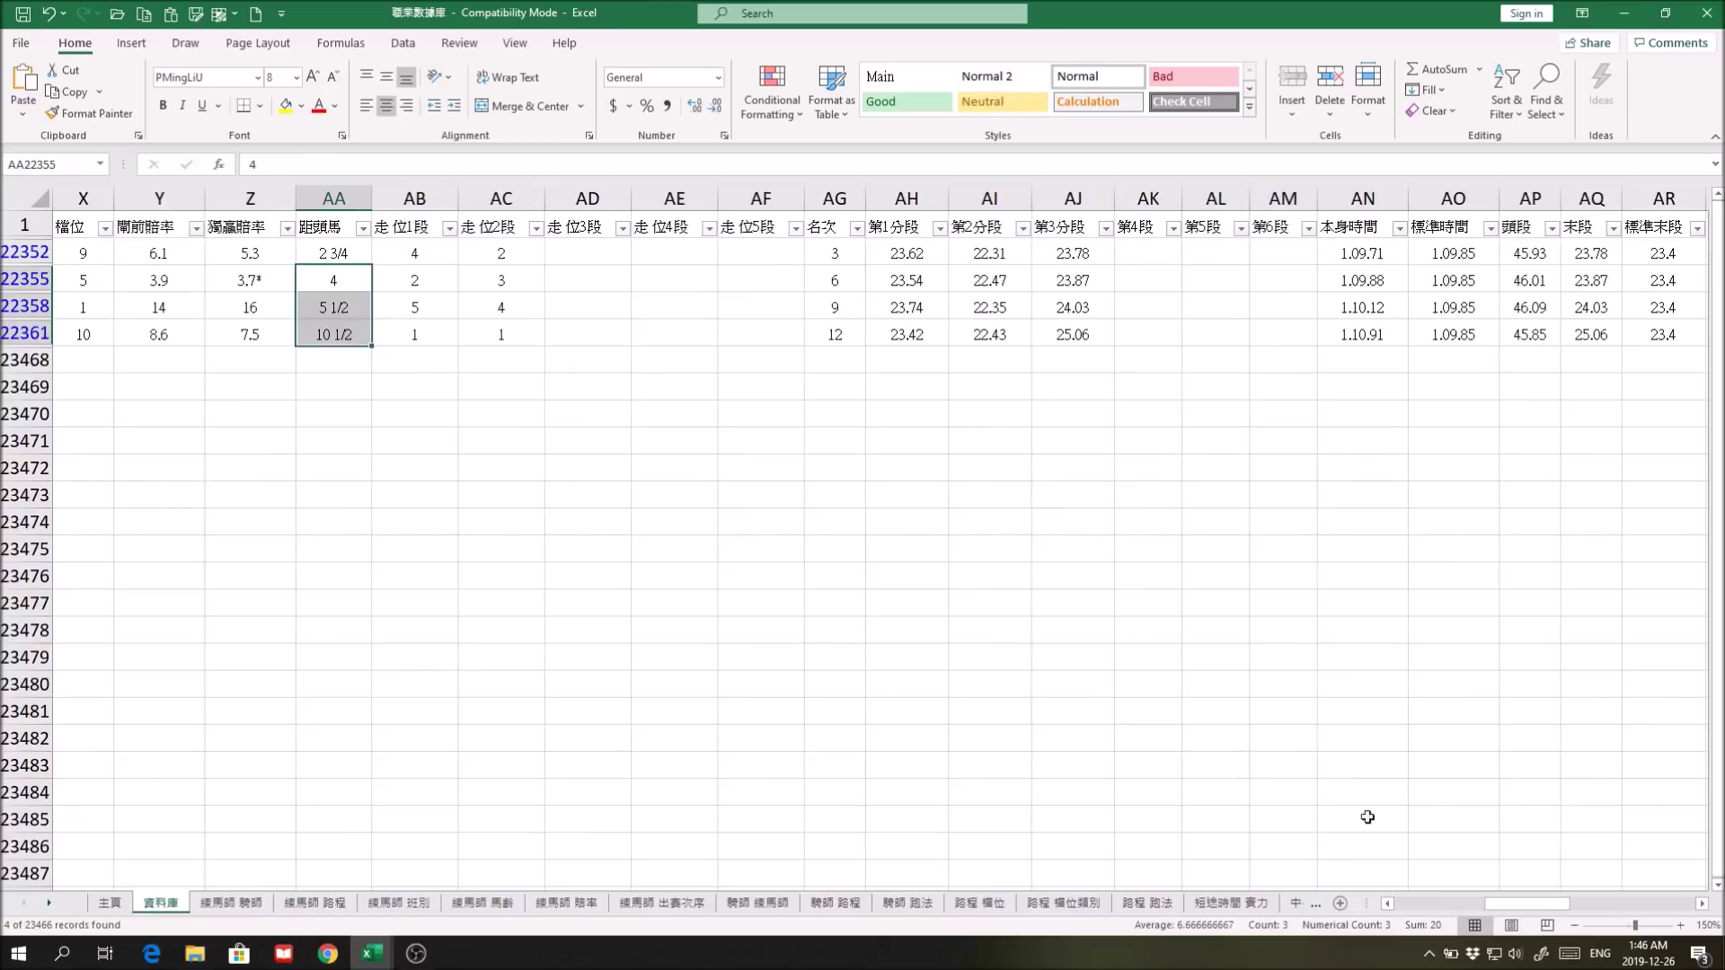
drag(1558, 905, 1471, 905)
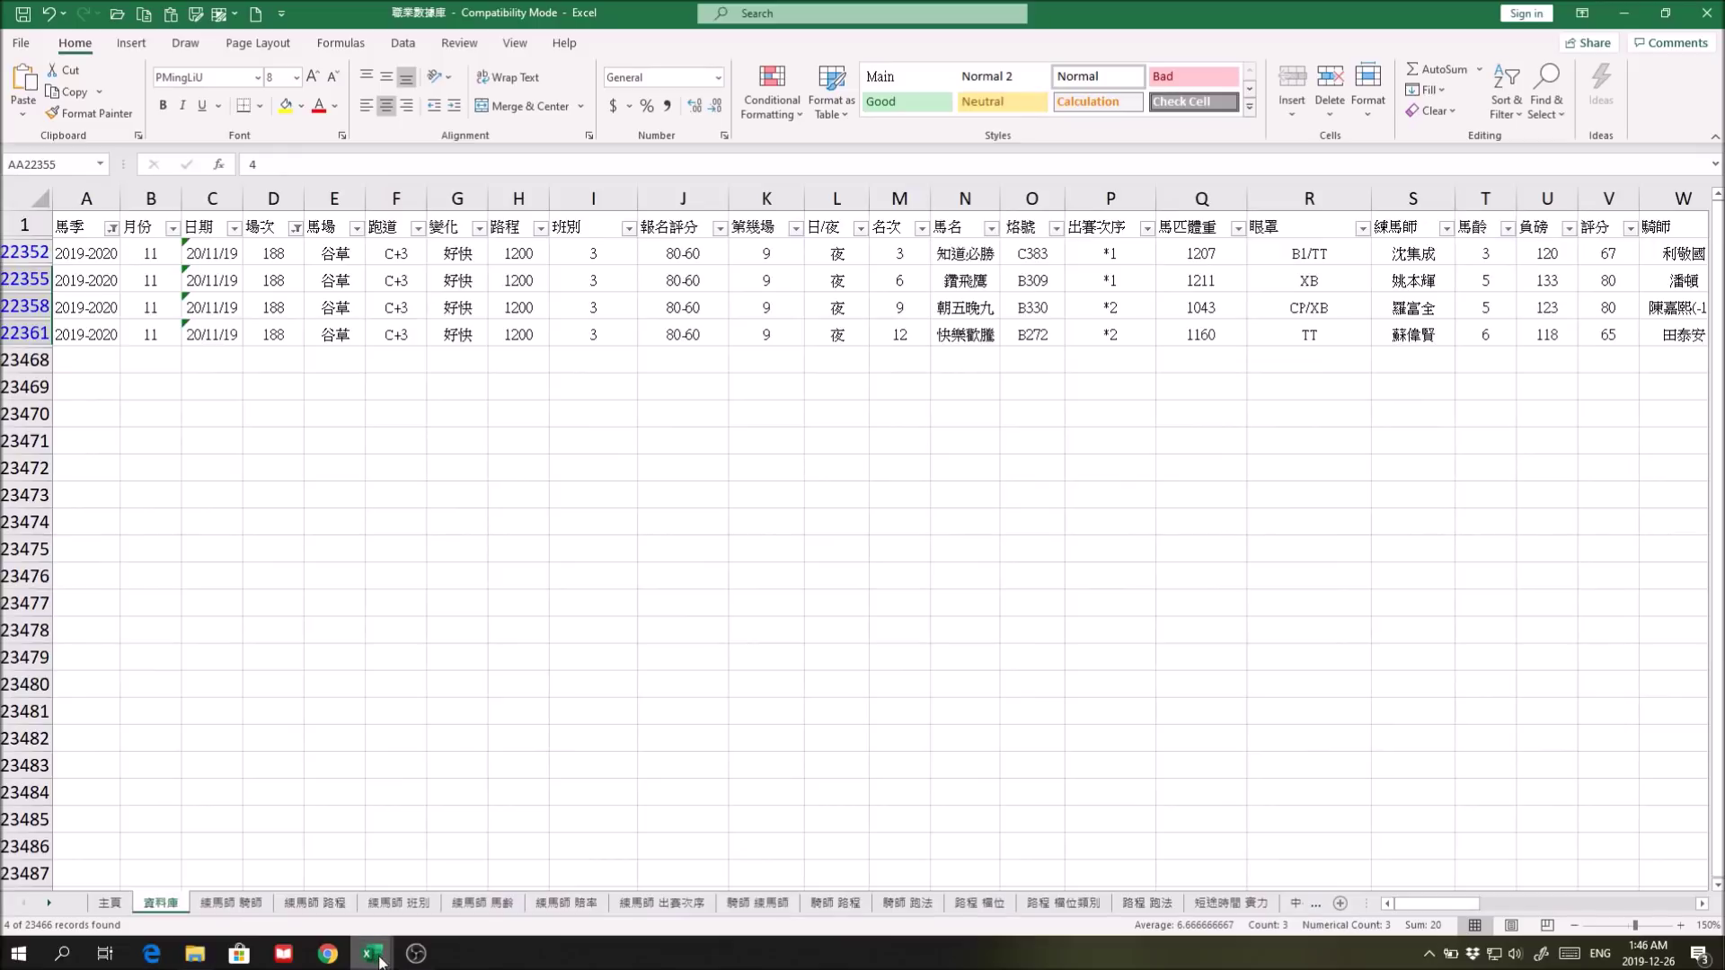
Step: Return to the 職業排位計算表(26-12-2019) workbook and check 知道必勝's draw for today's race on the 第9場排位表 sheet
mouse_move(380, 959)
click(274, 876)
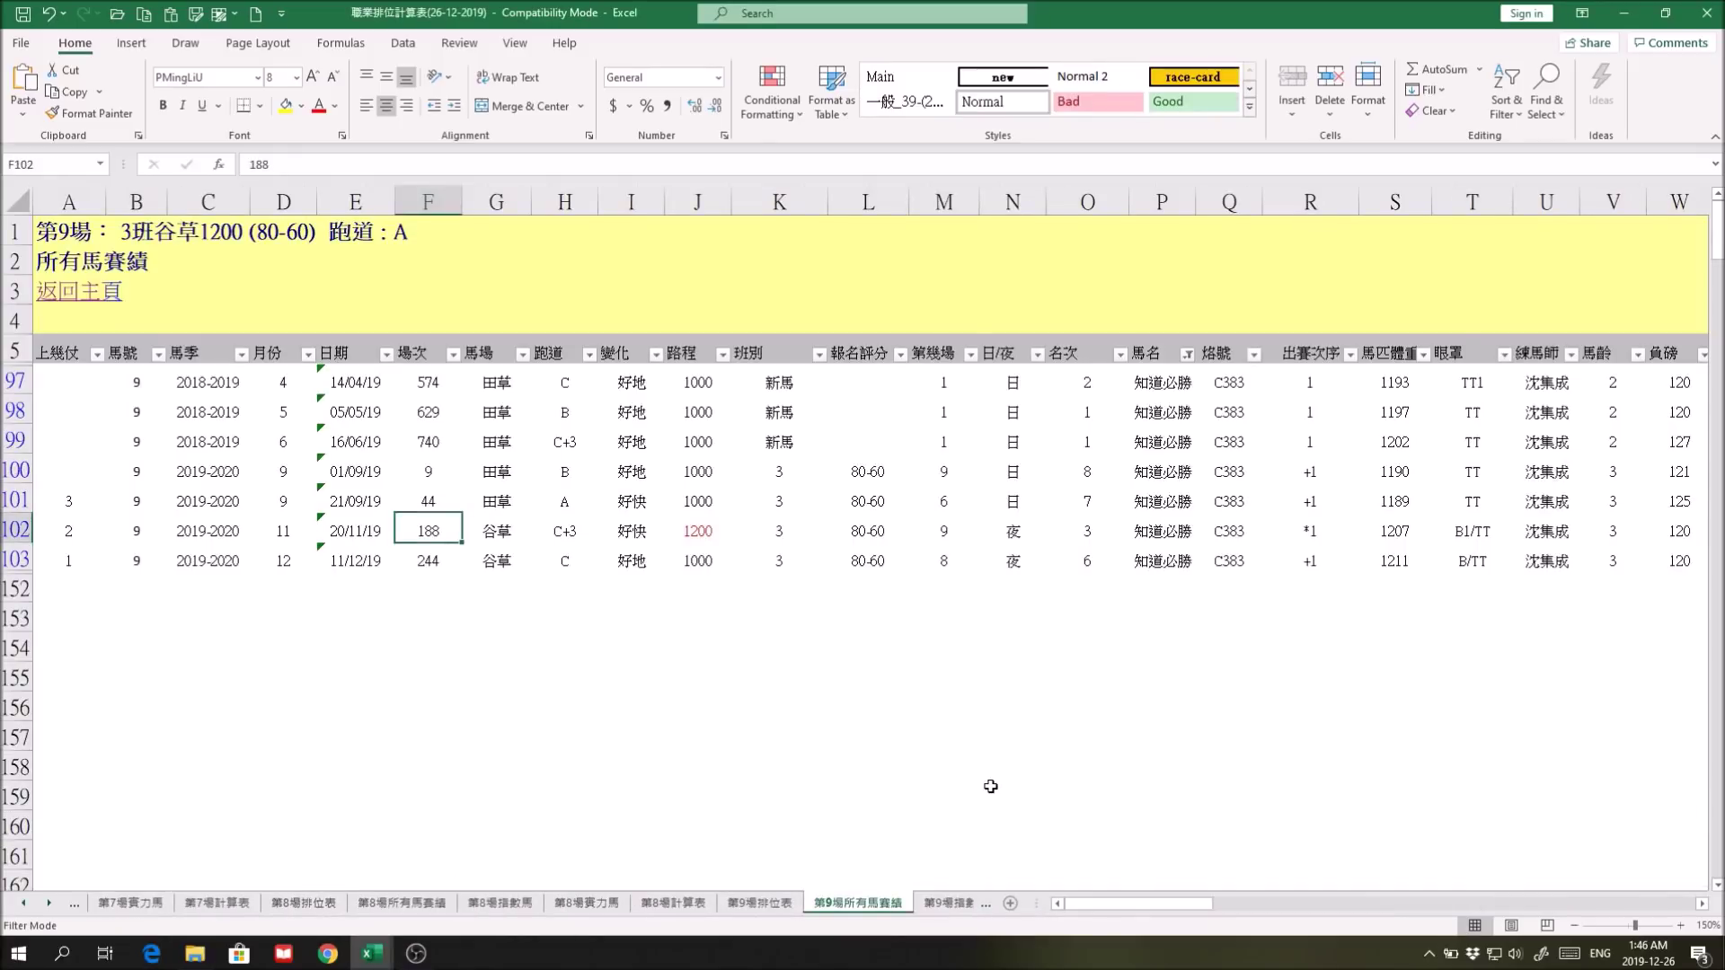
click(1152, 530)
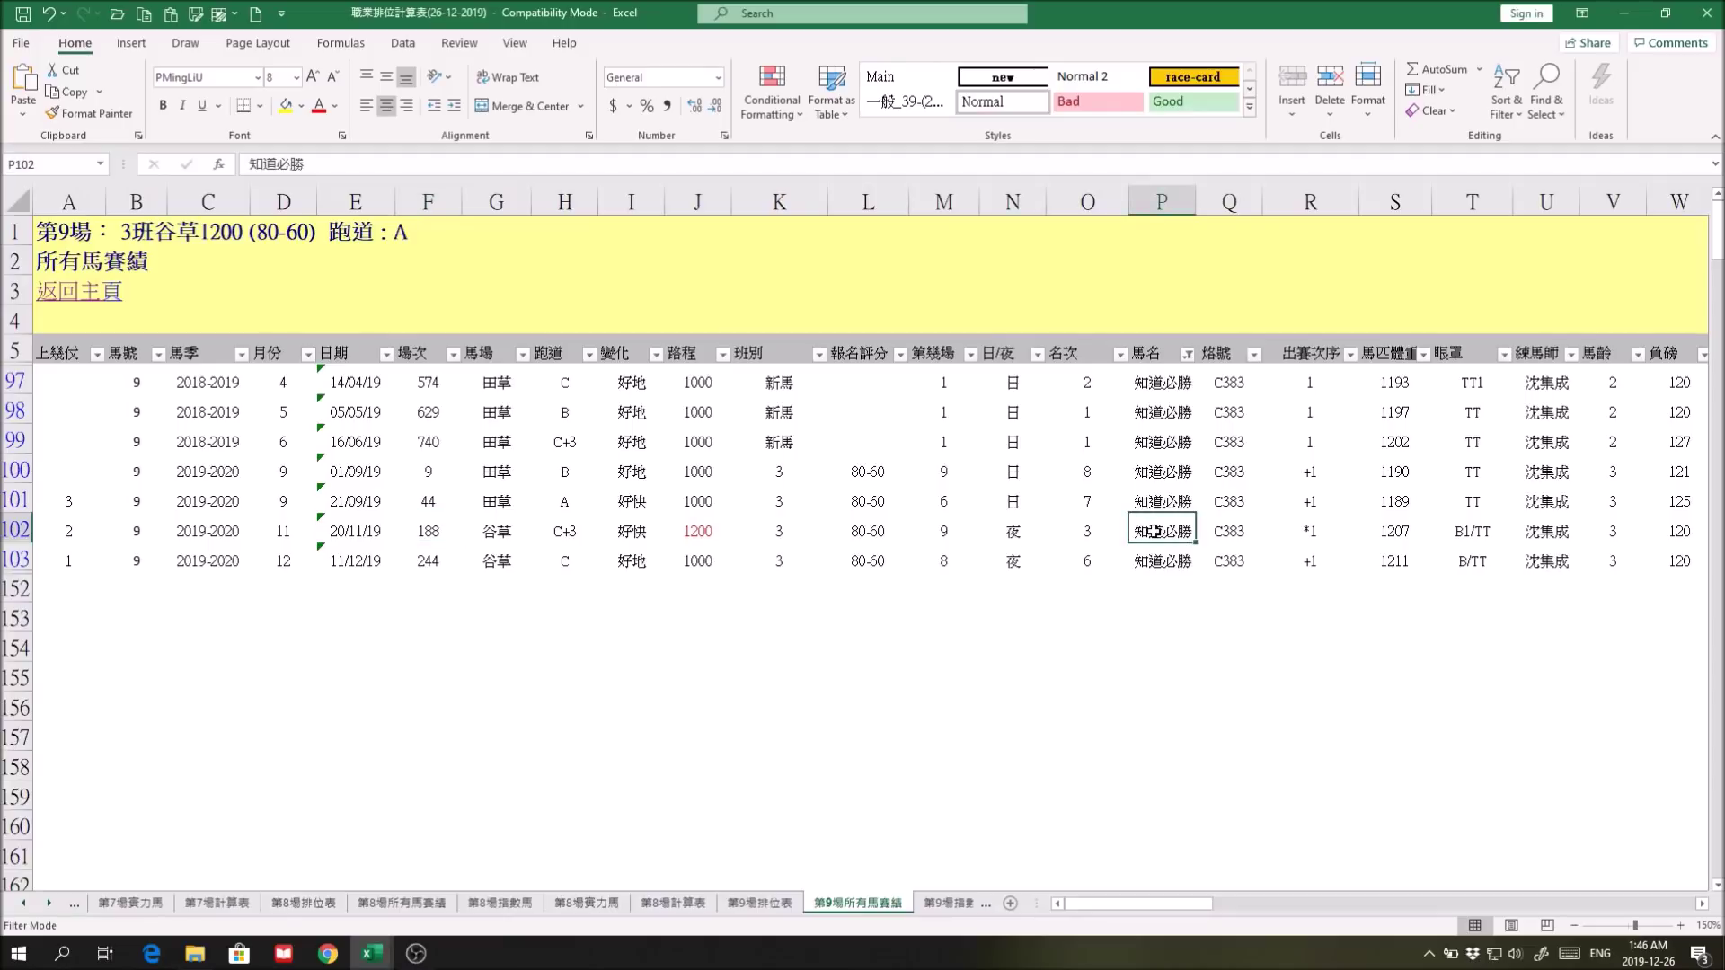
mouse_move(1197, 905)
mouse_down()
mouse_move(1311, 914)
mouse_move(1190, 912)
mouse_up()
click(771, 905)
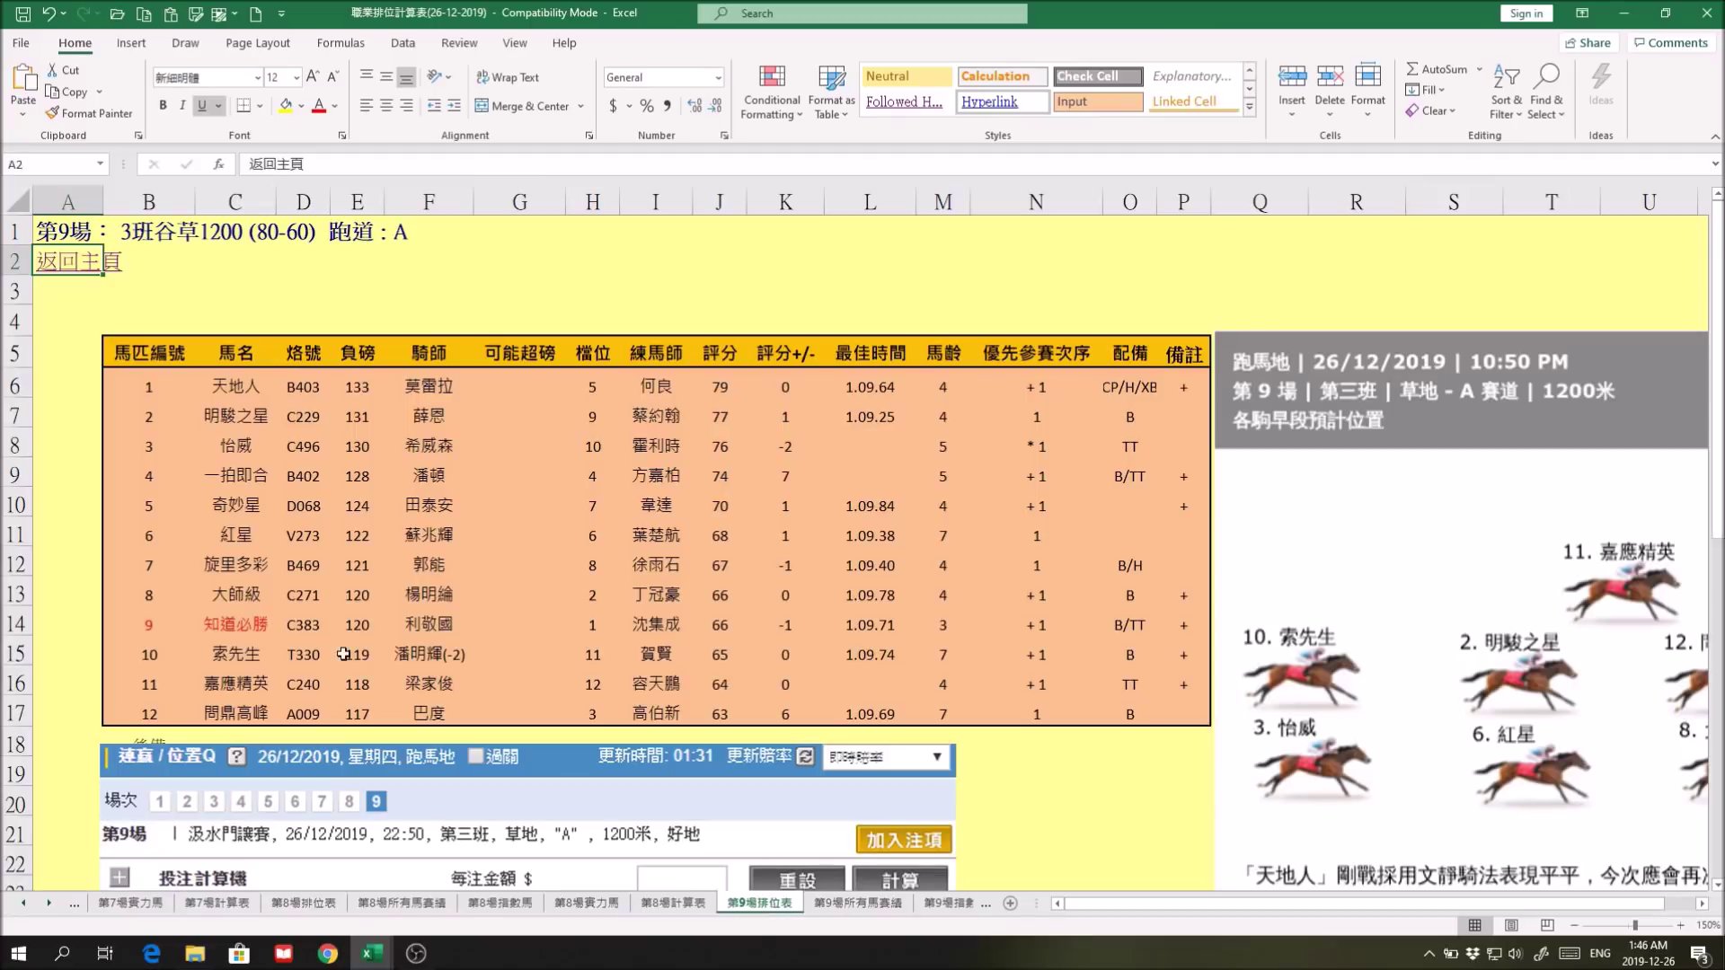
click(603, 625)
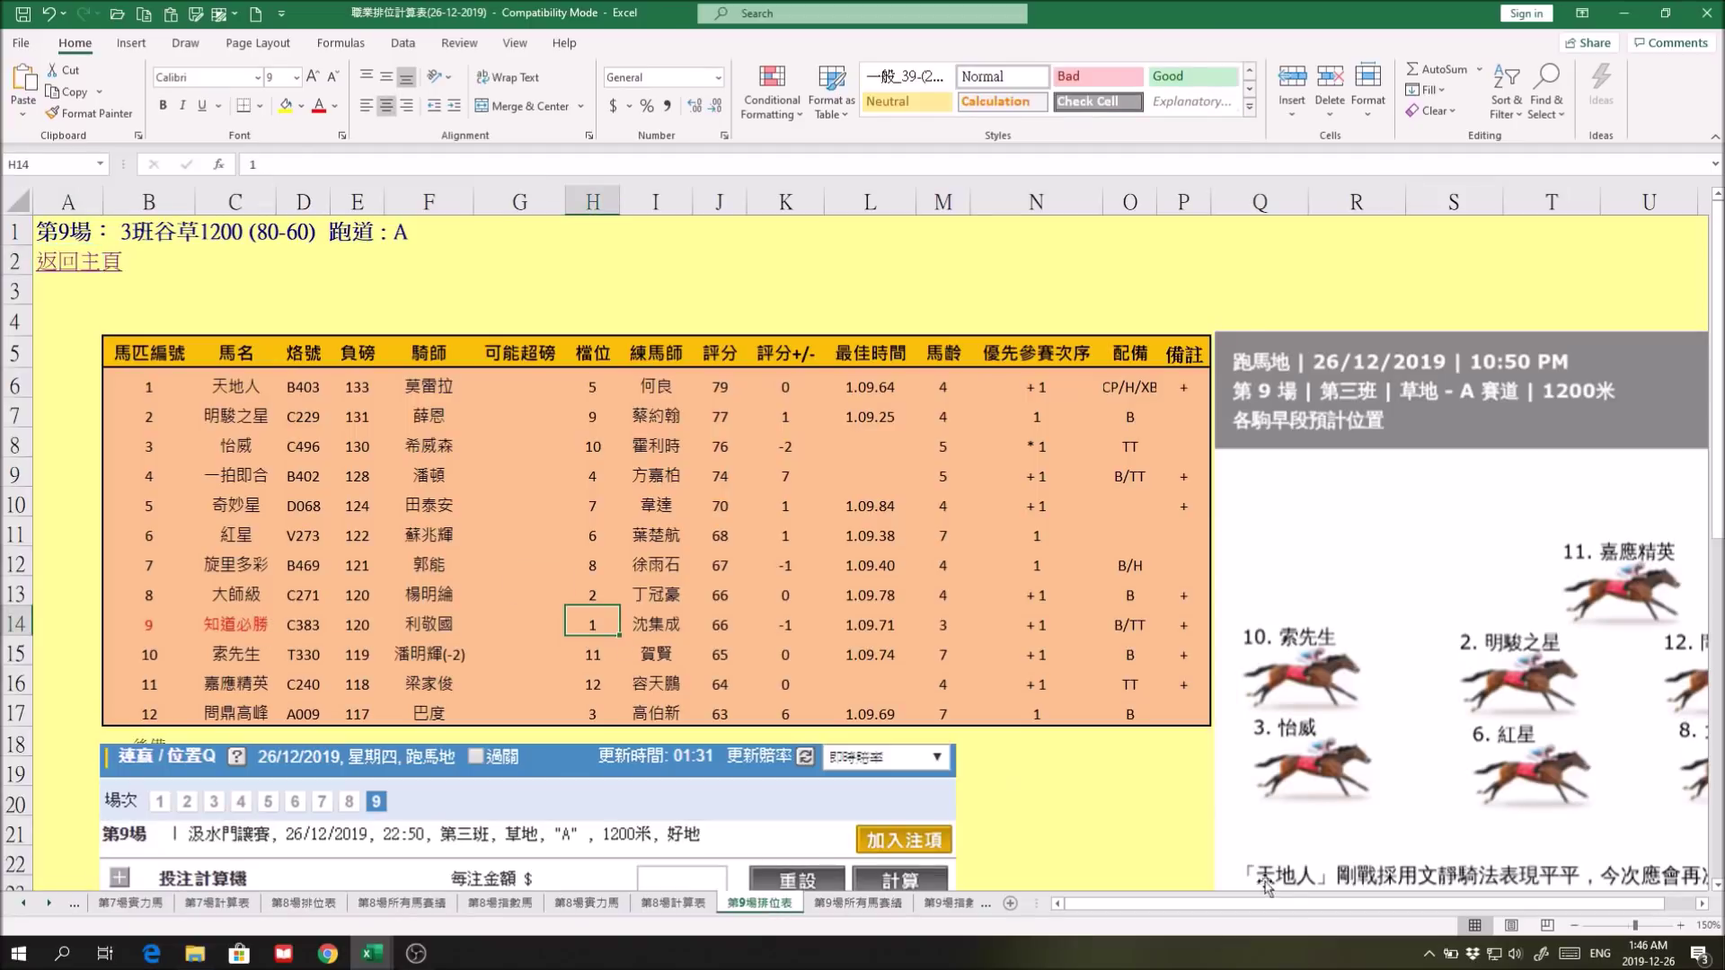
Step: Review race 9's predicted early positions and pace plus 知道必勝's win and place odds, and return to the workbook's main page
drag(1359, 911, 1704, 910)
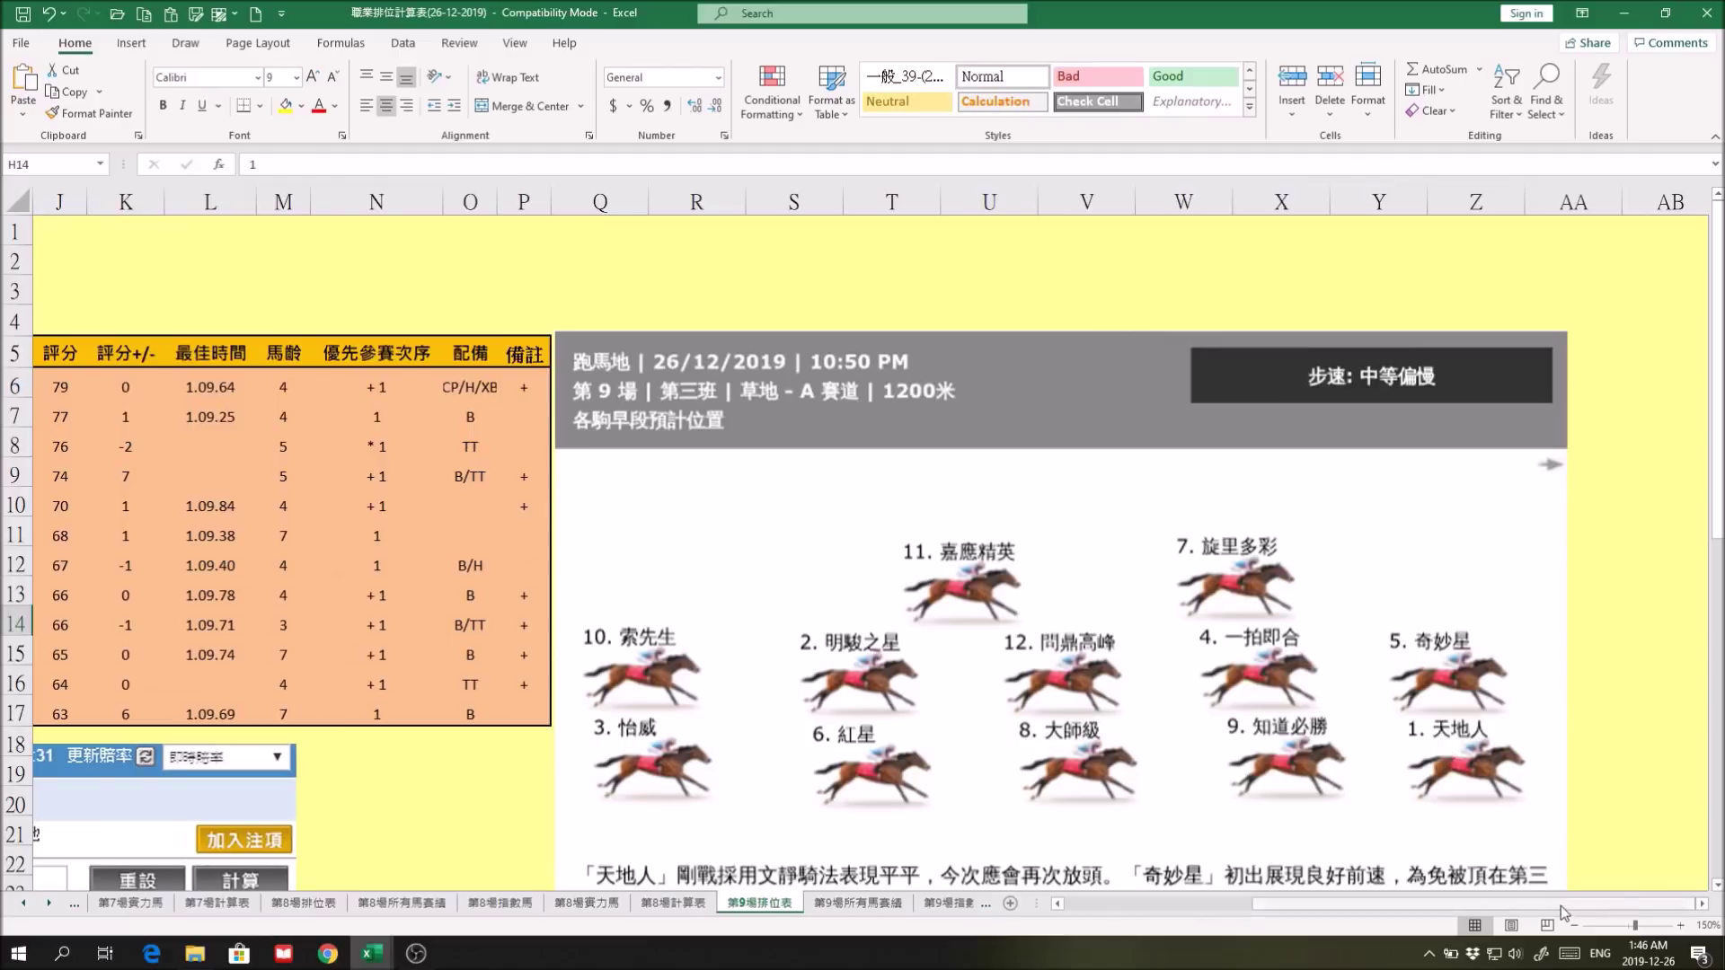
drag(1558, 910, 1258, 914)
scroll(1089, 803, down, 2)
scroll(1100, 794, down, 4)
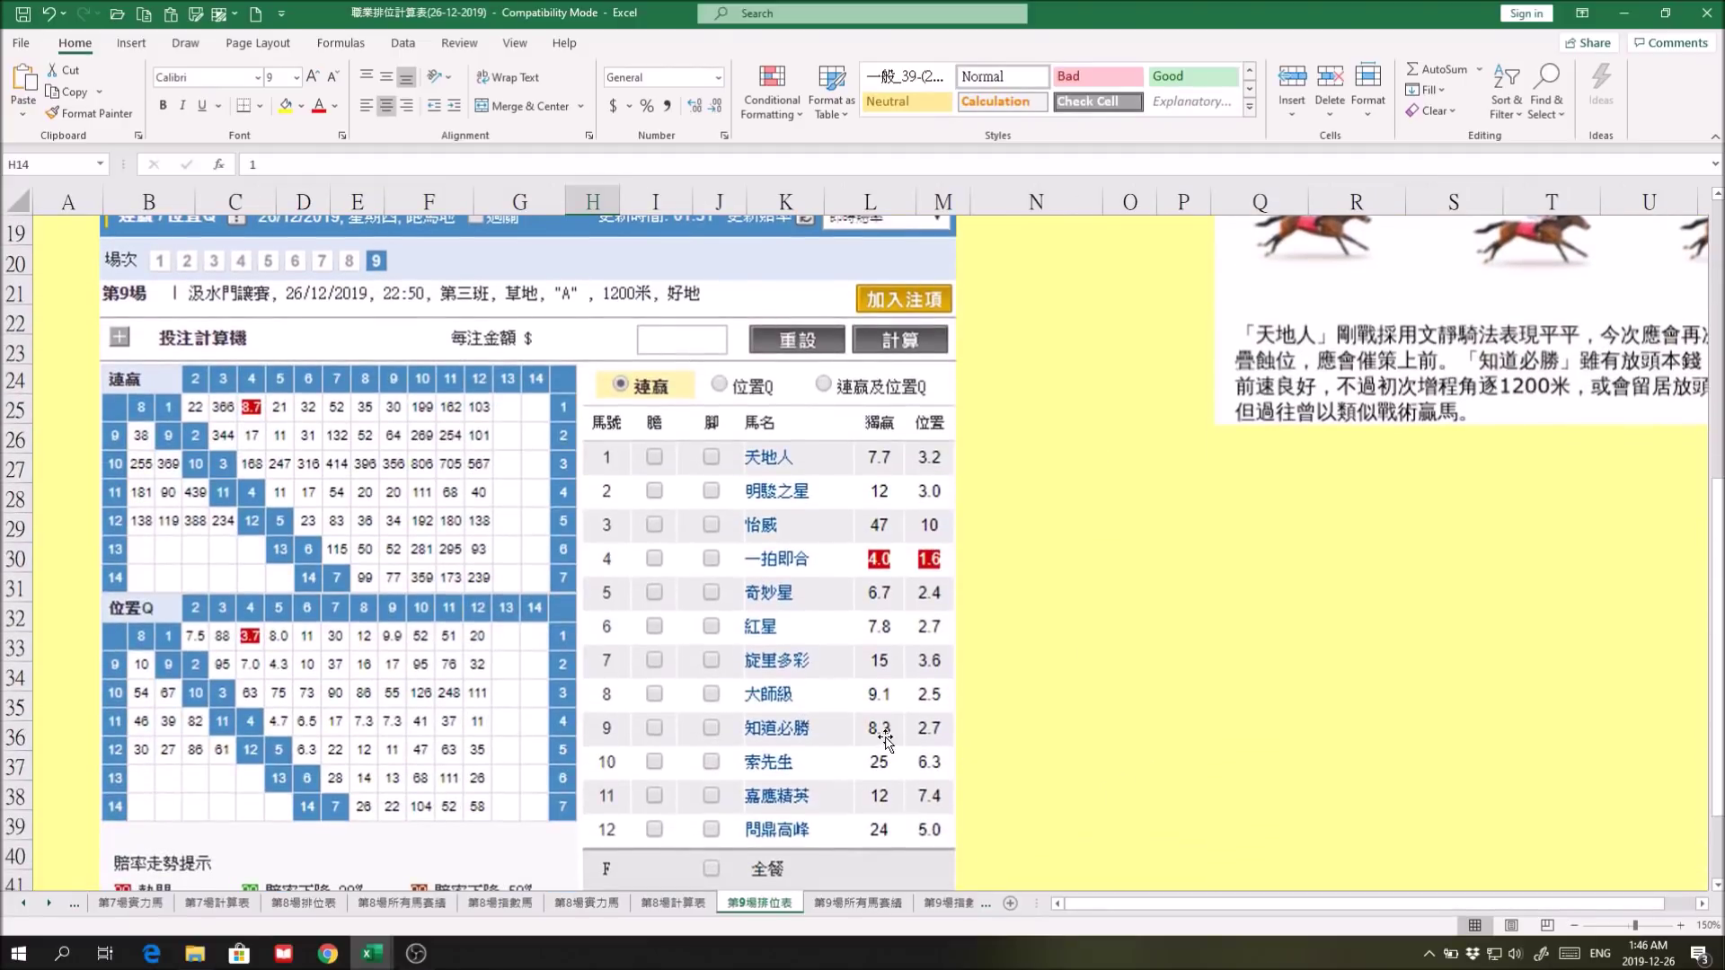
scroll(1054, 673, up, 6)
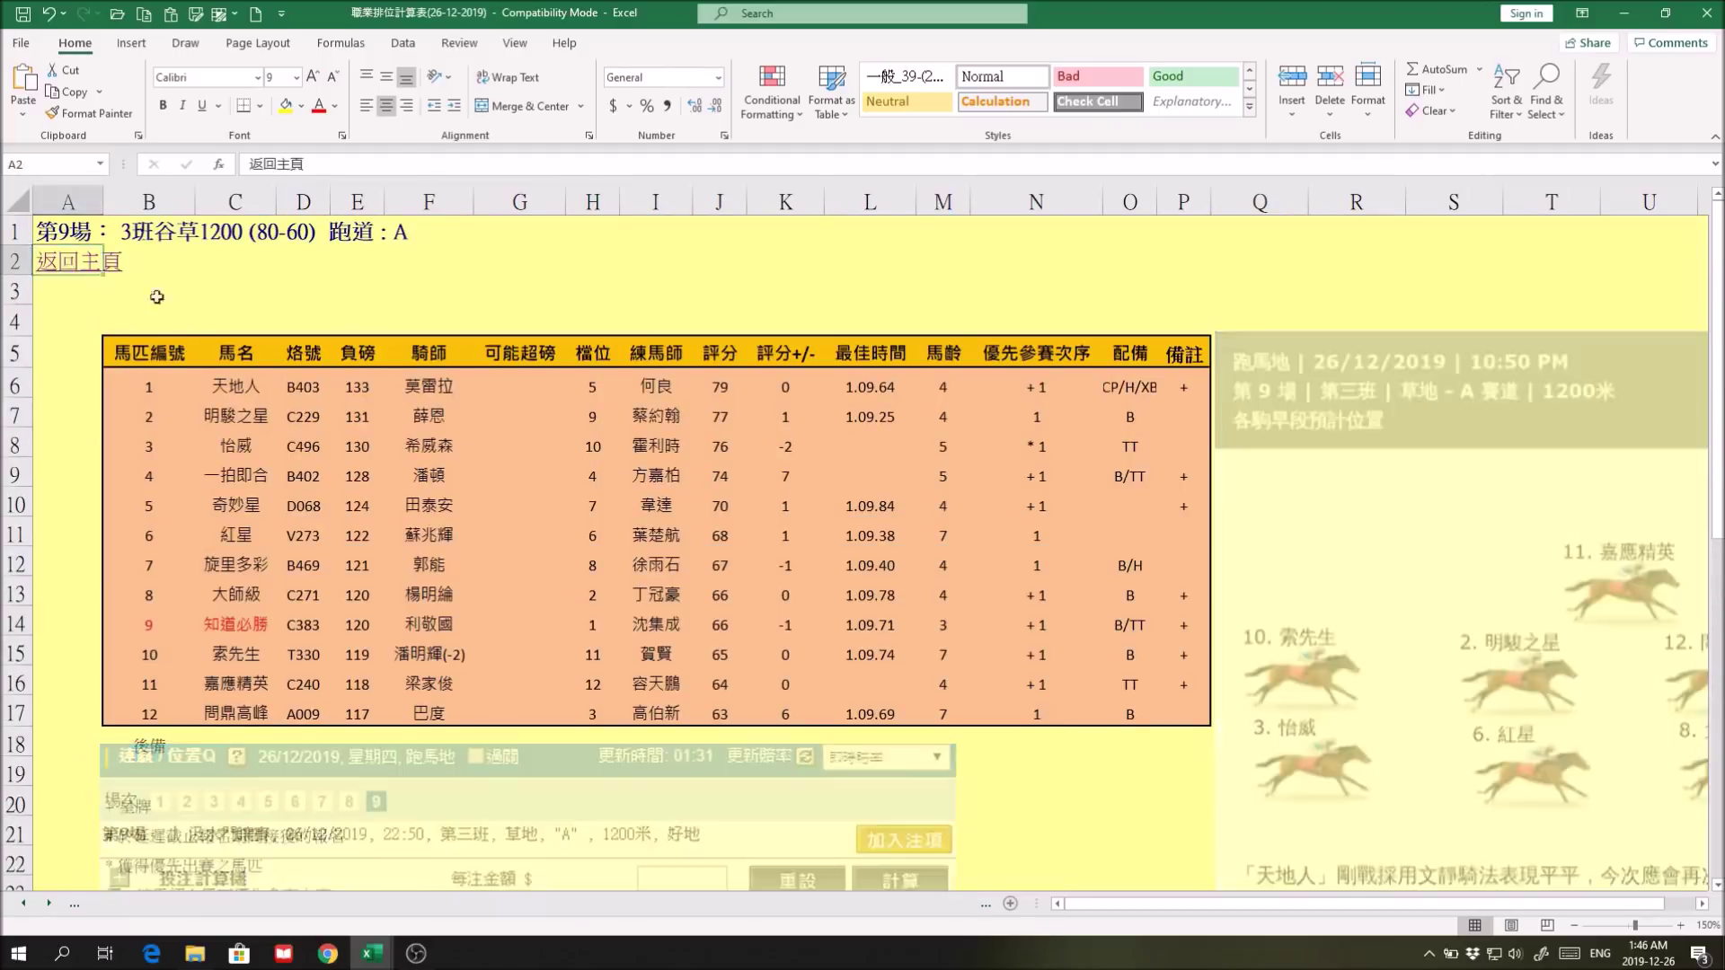
click(71, 263)
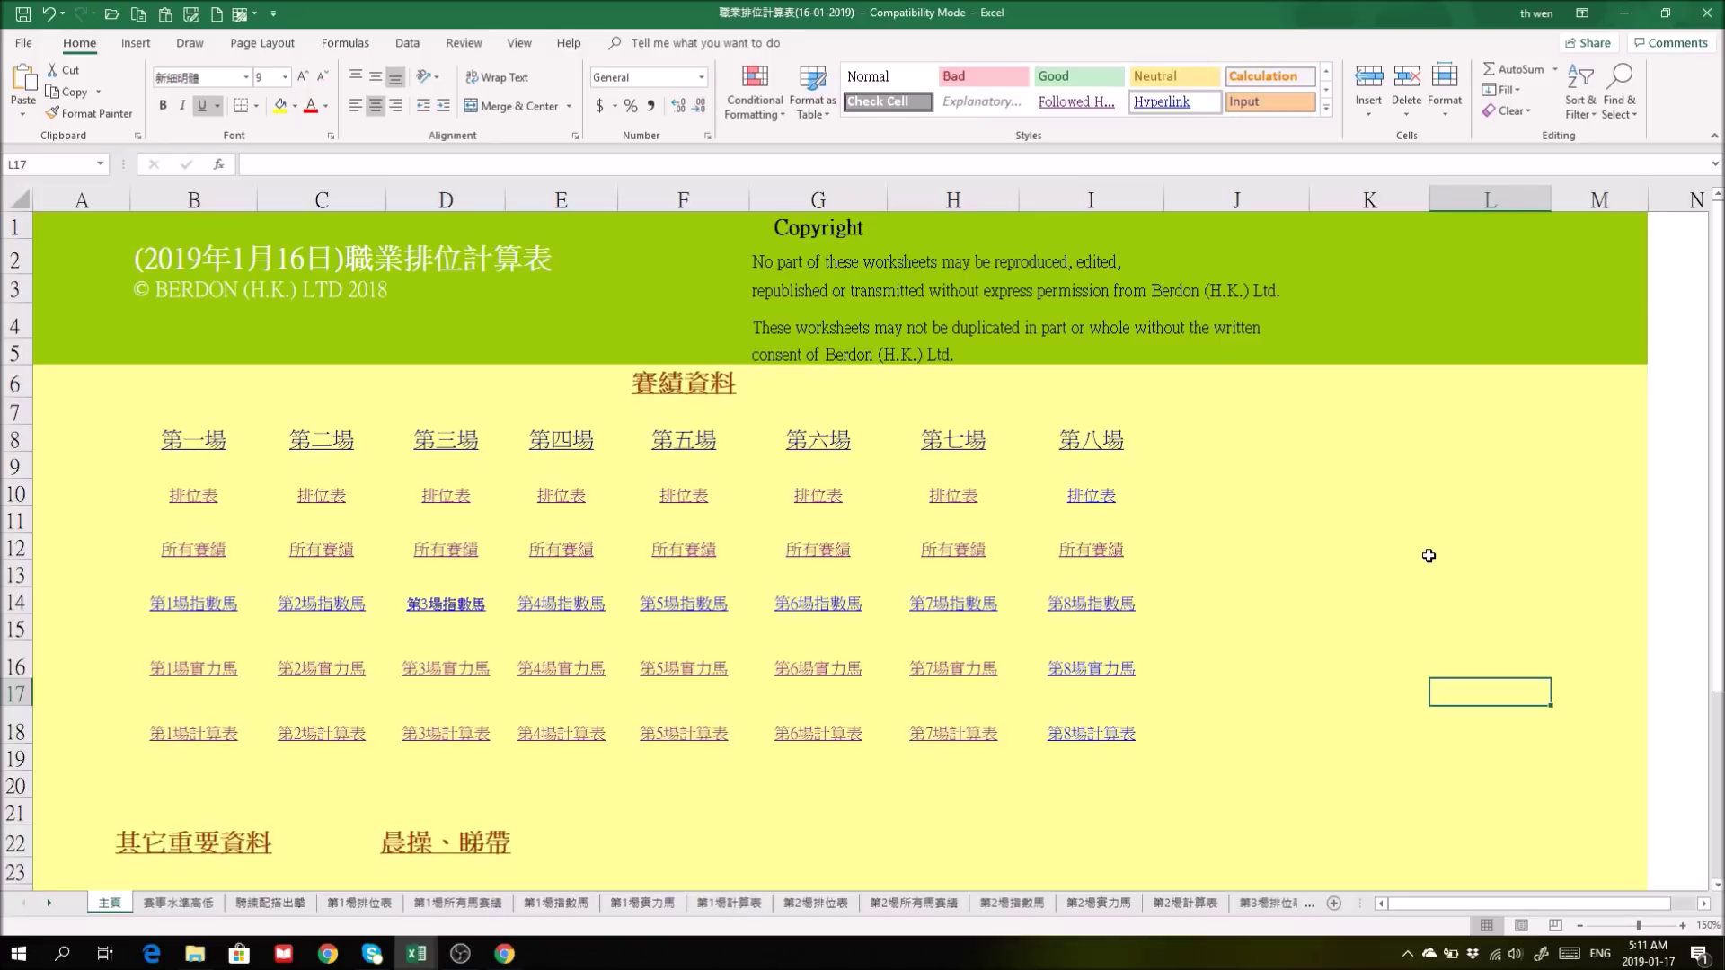
Step: Switch from the 職業排位計算表(16-01-2019) main page to the 職業數據庫 workbook
click(371, 264)
mouse_move(416, 954)
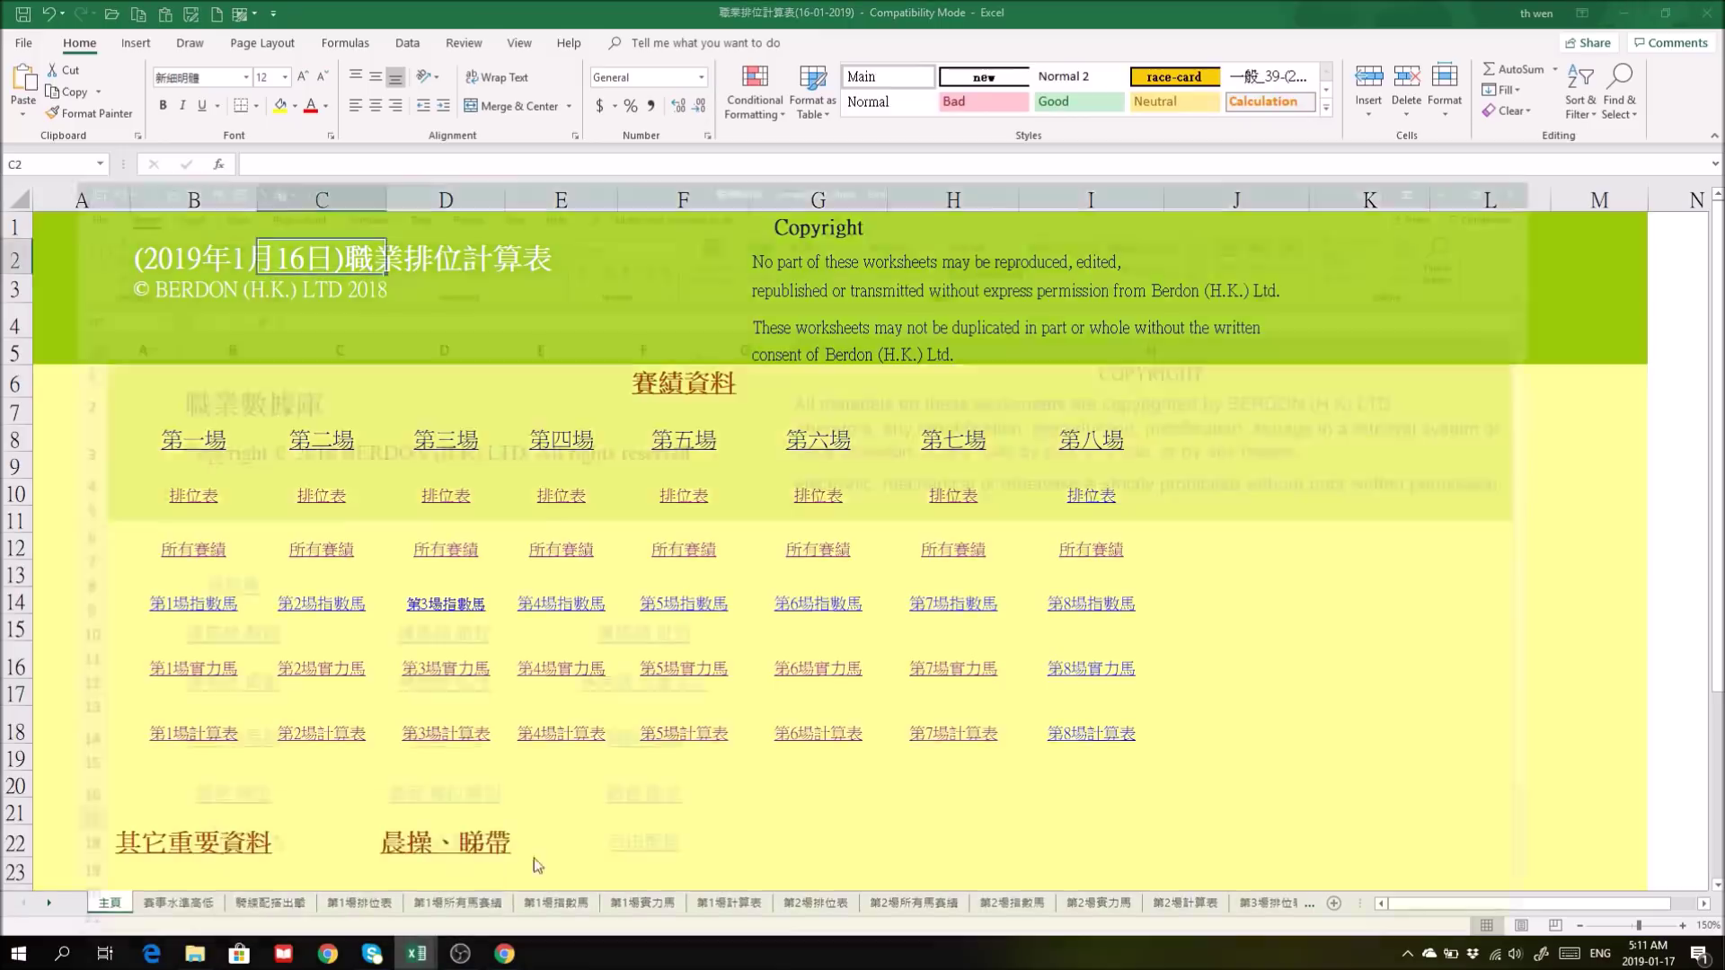
click(503, 862)
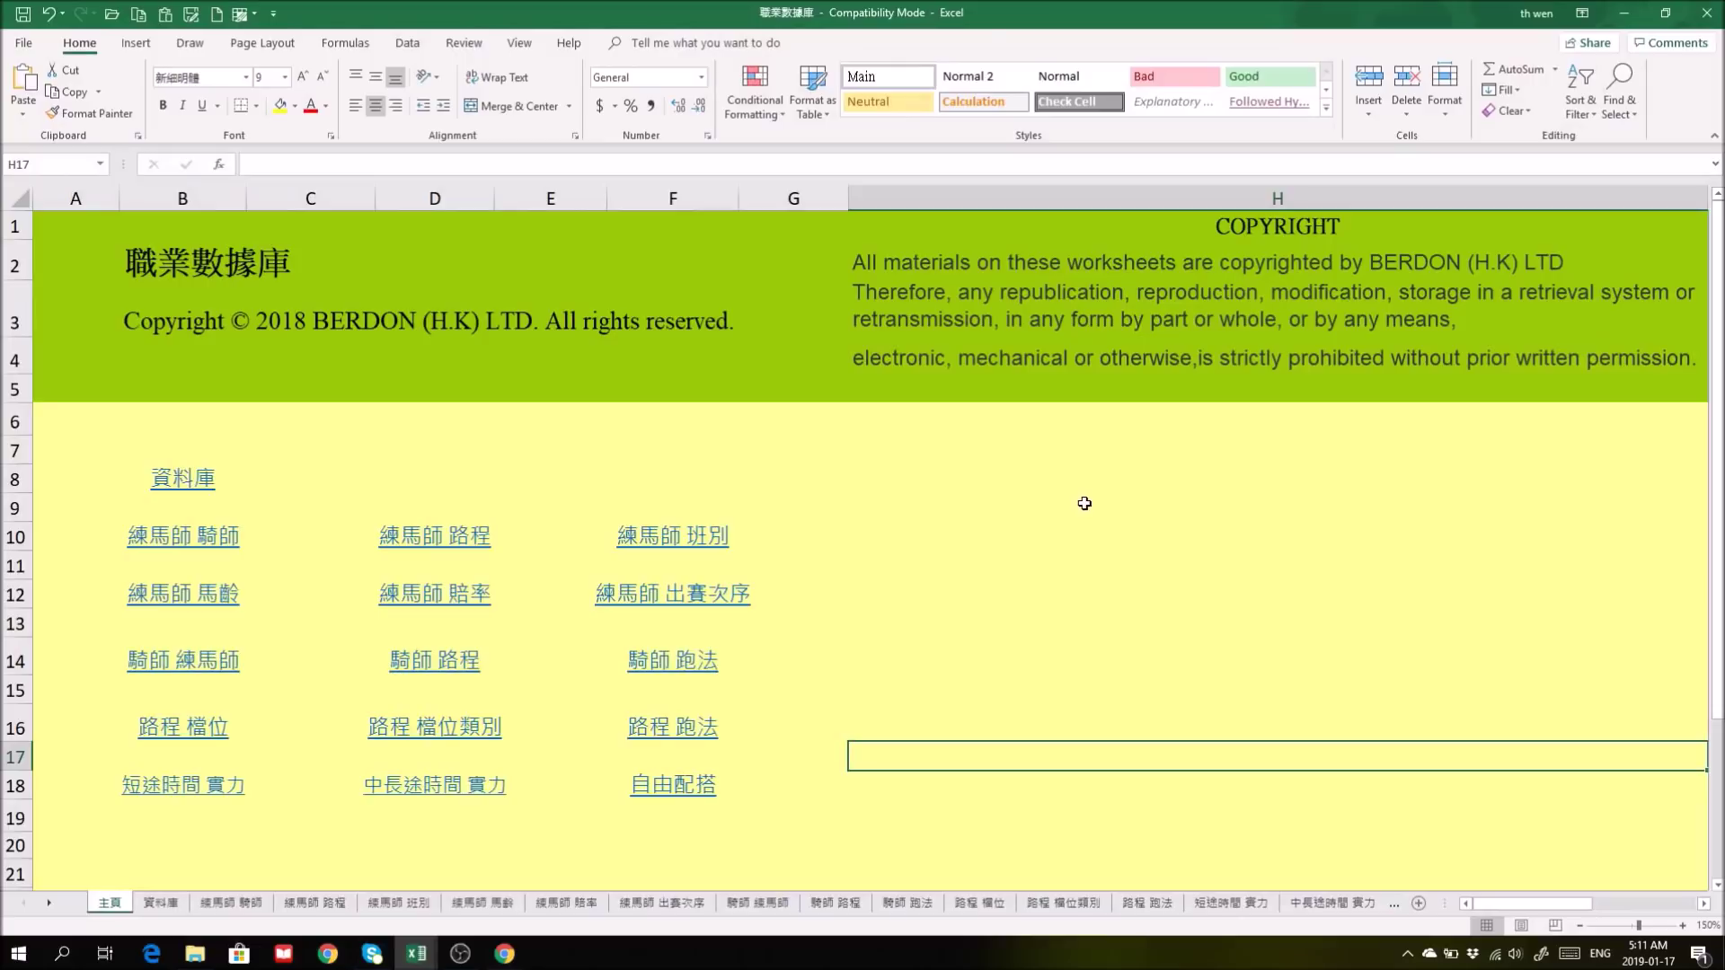
Step: Switch to Chrome and find the subscription link in the description of the YouTube video 今晚1月16日邊幾匹上仗落飛冷馬值得你留意
click(504, 953)
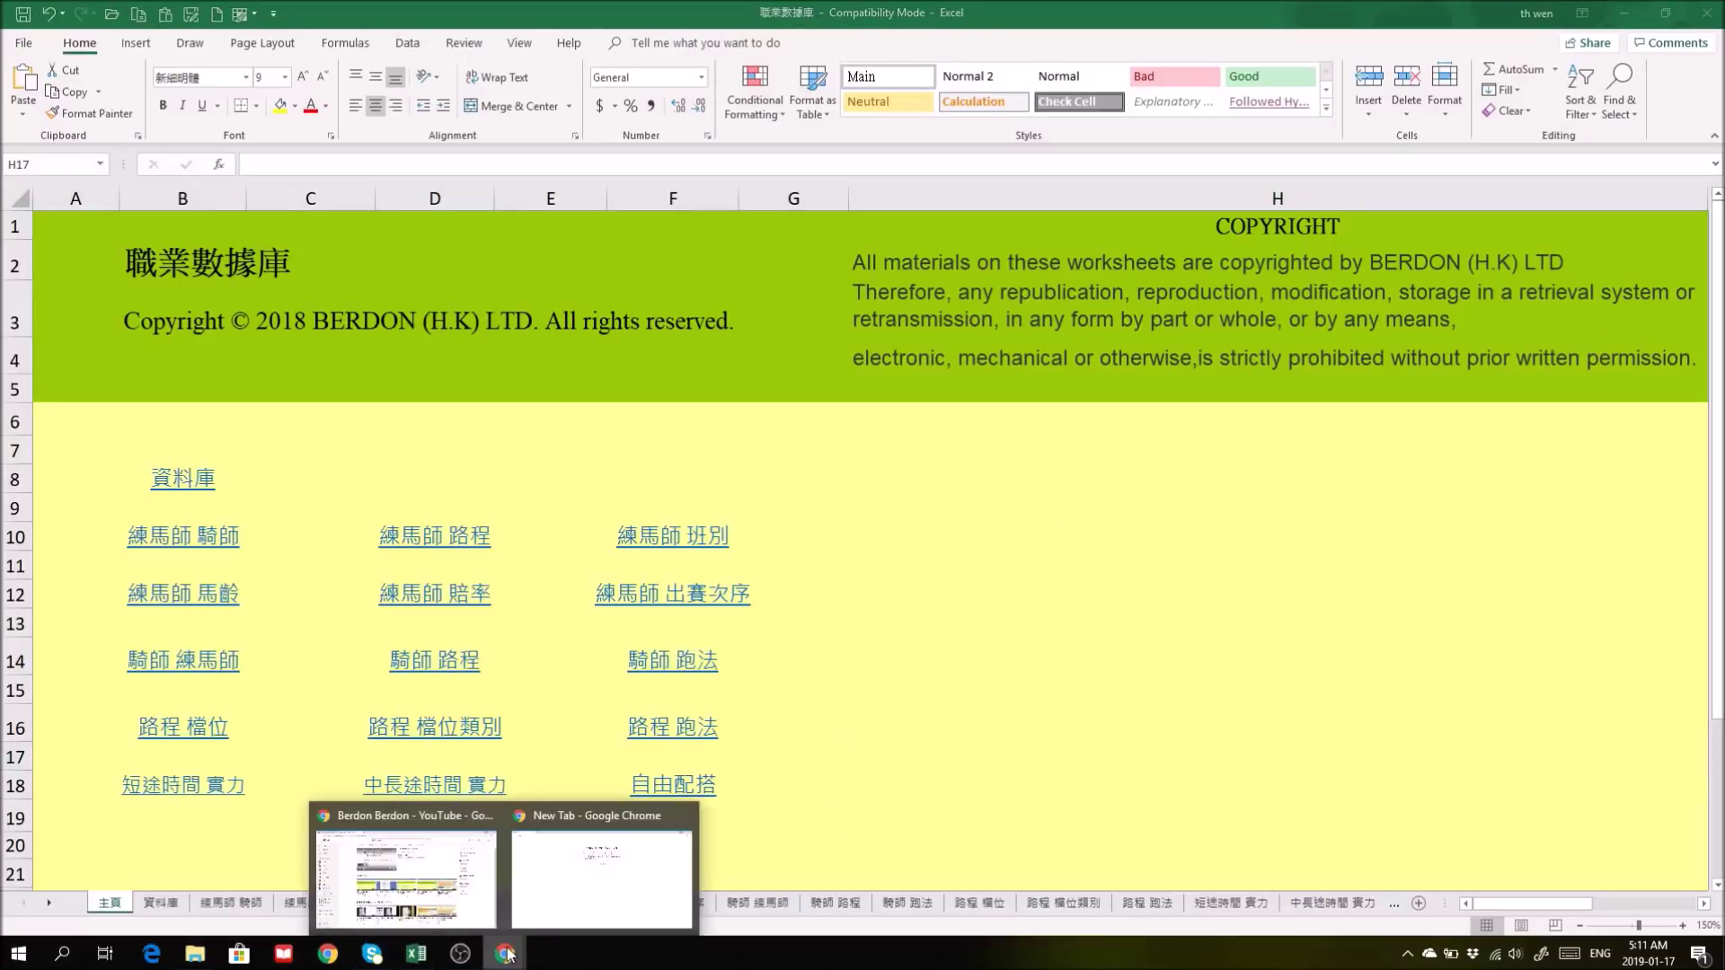
click(564, 904)
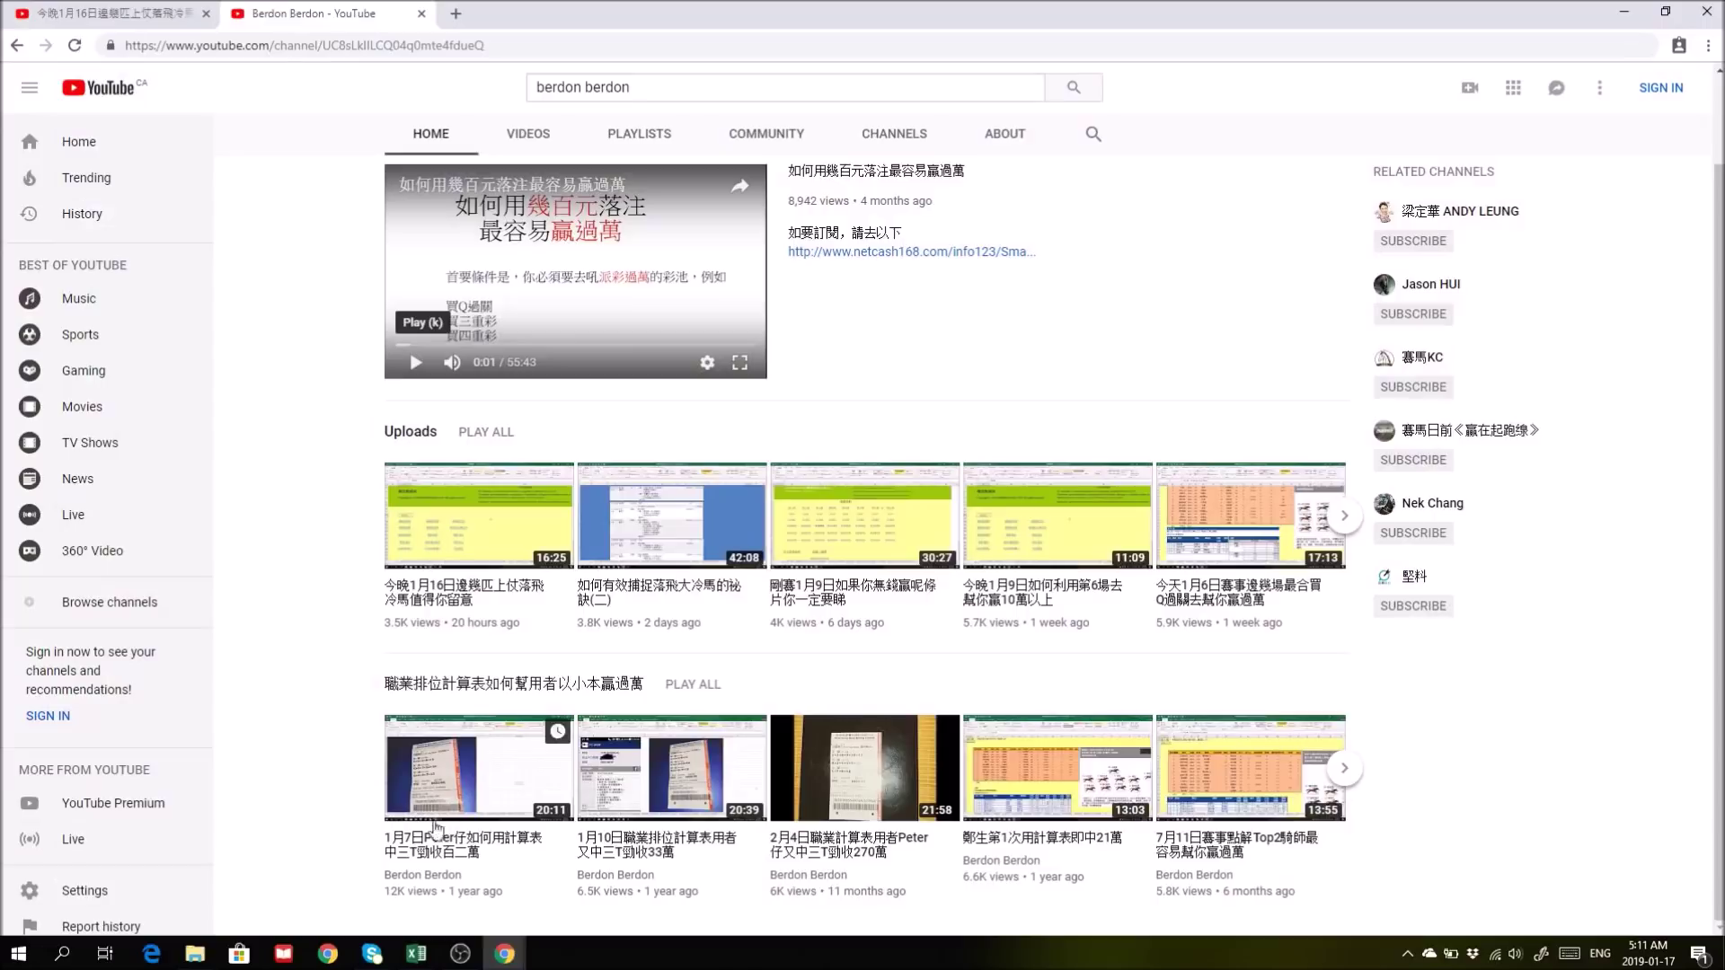
click(159, 18)
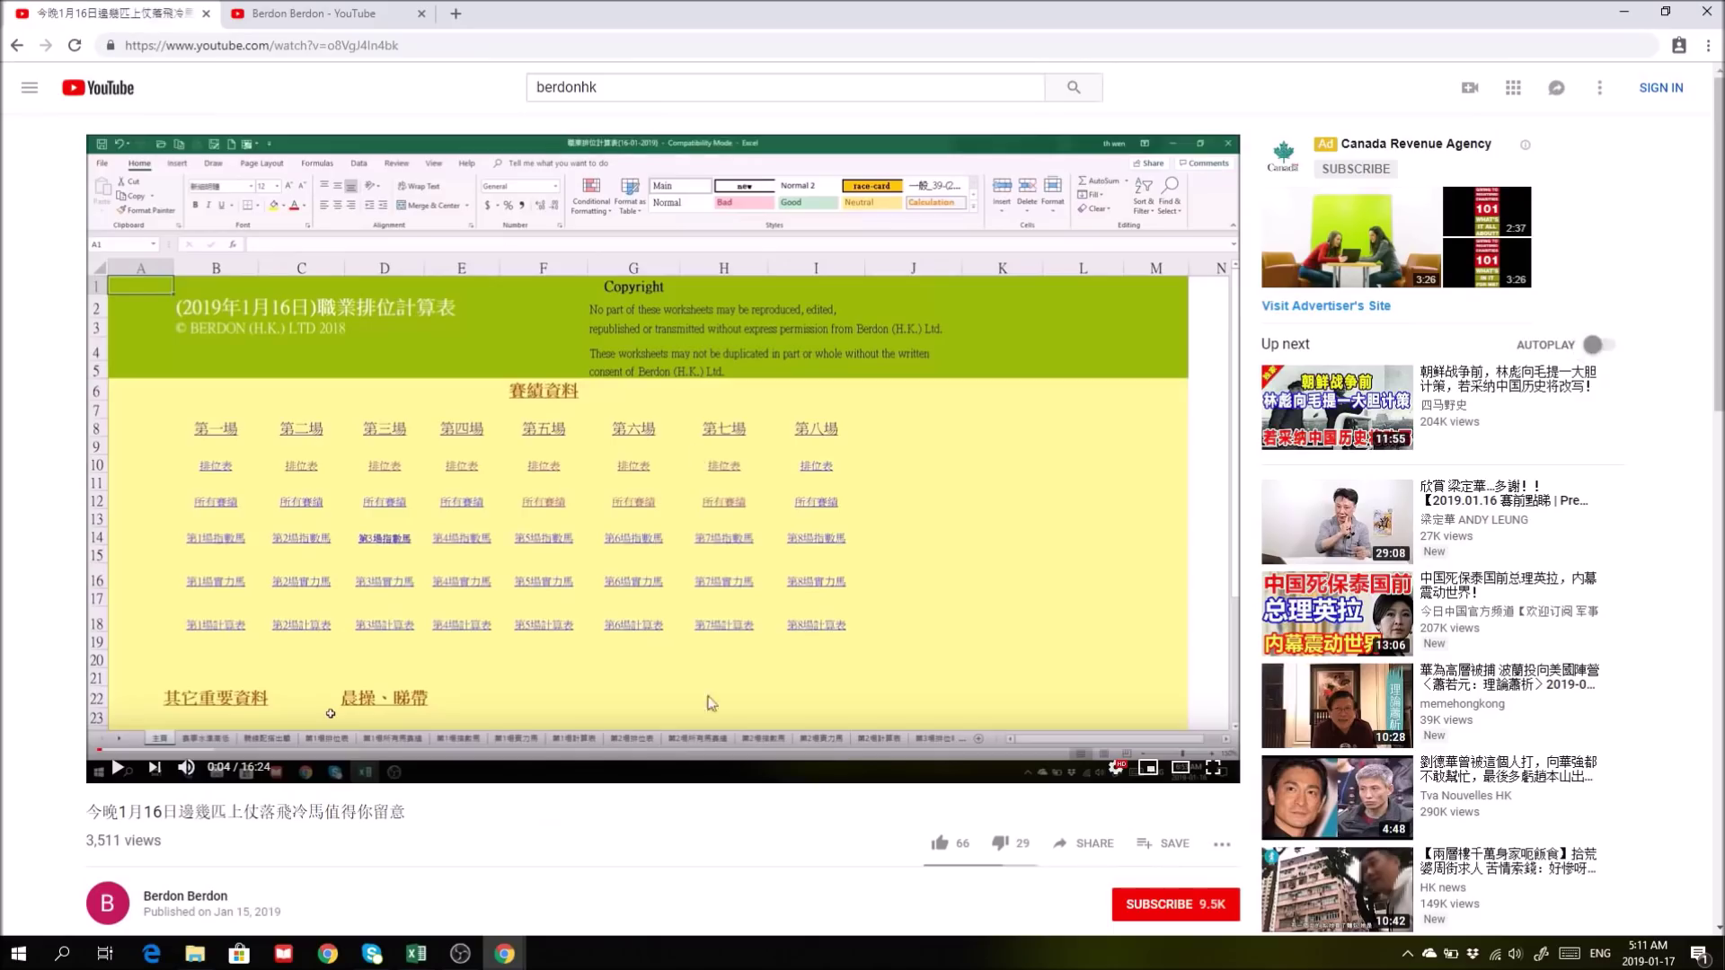
scroll(687, 803, down, 3)
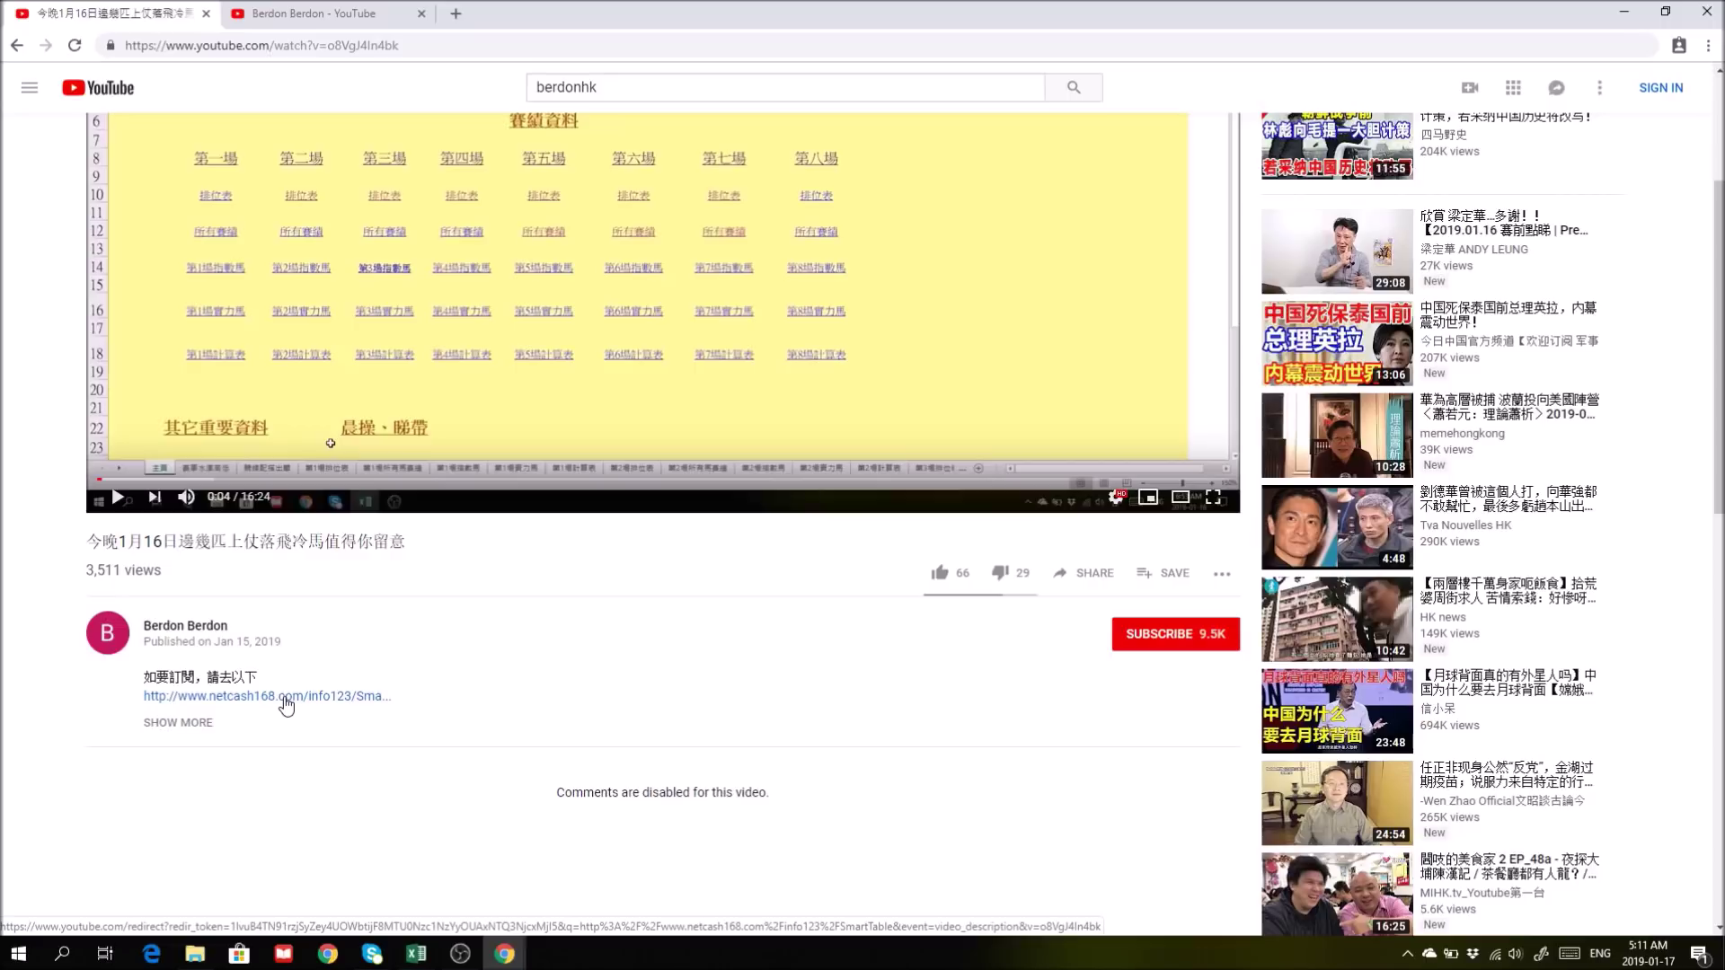
Step: Switch to Excel and show the main page of the 職業排位計算表(16-01-2019) workbook
click(416, 953)
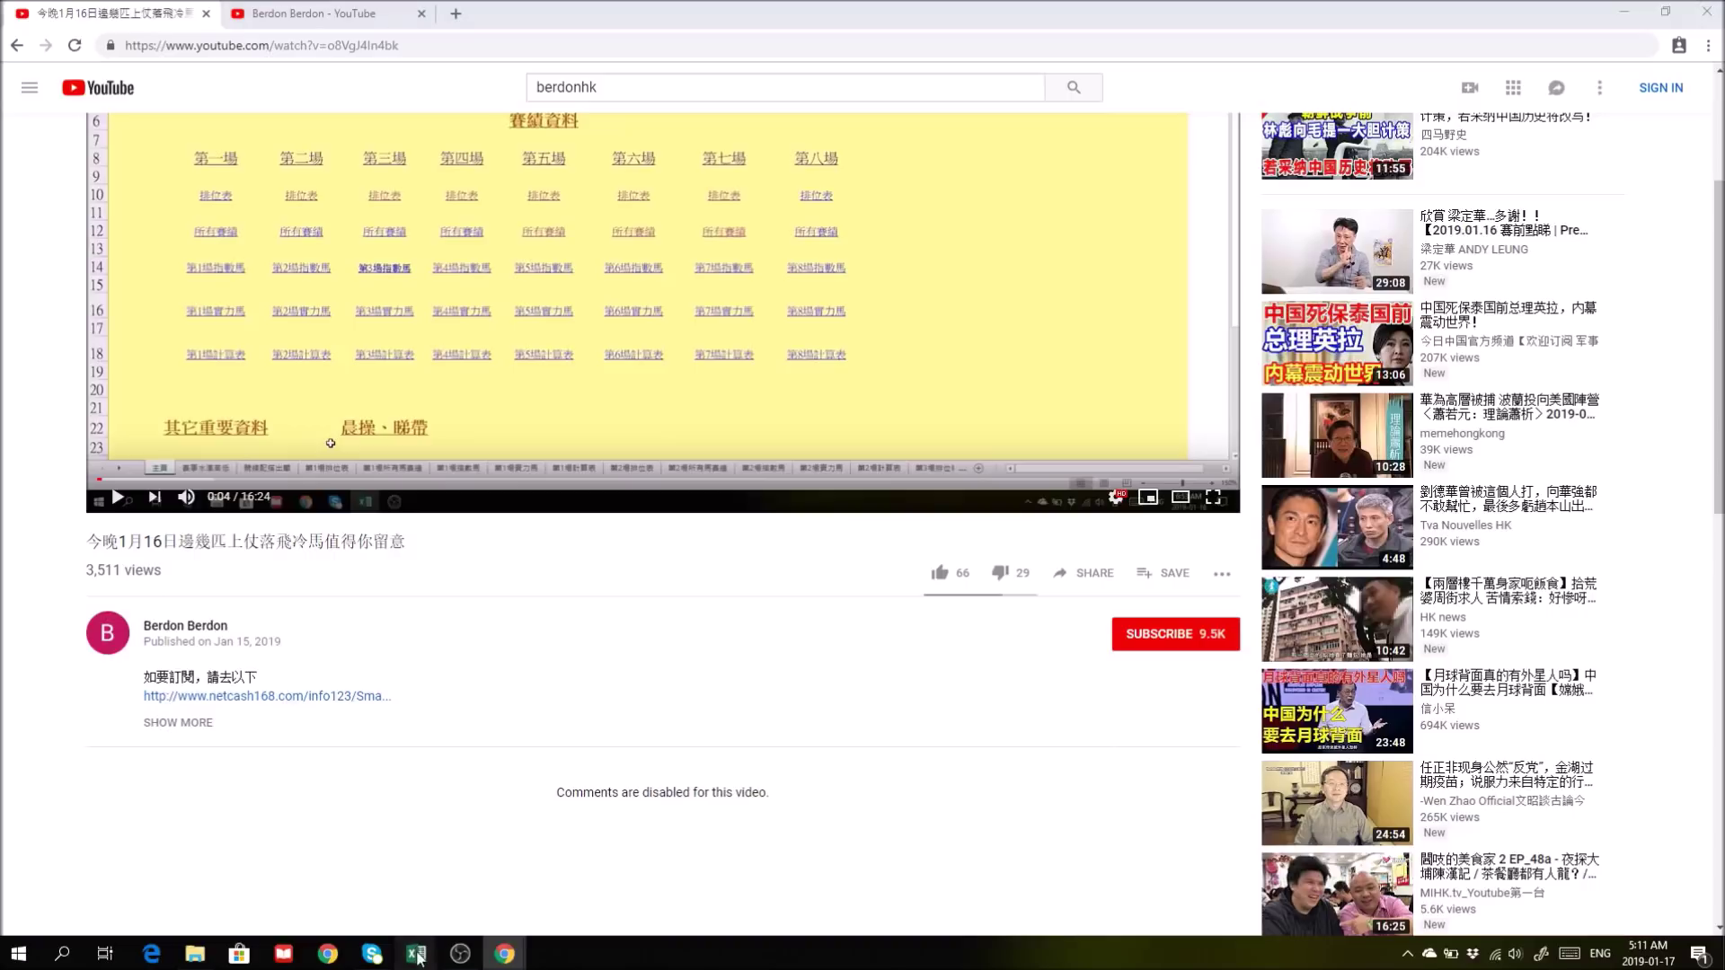
click(372, 889)
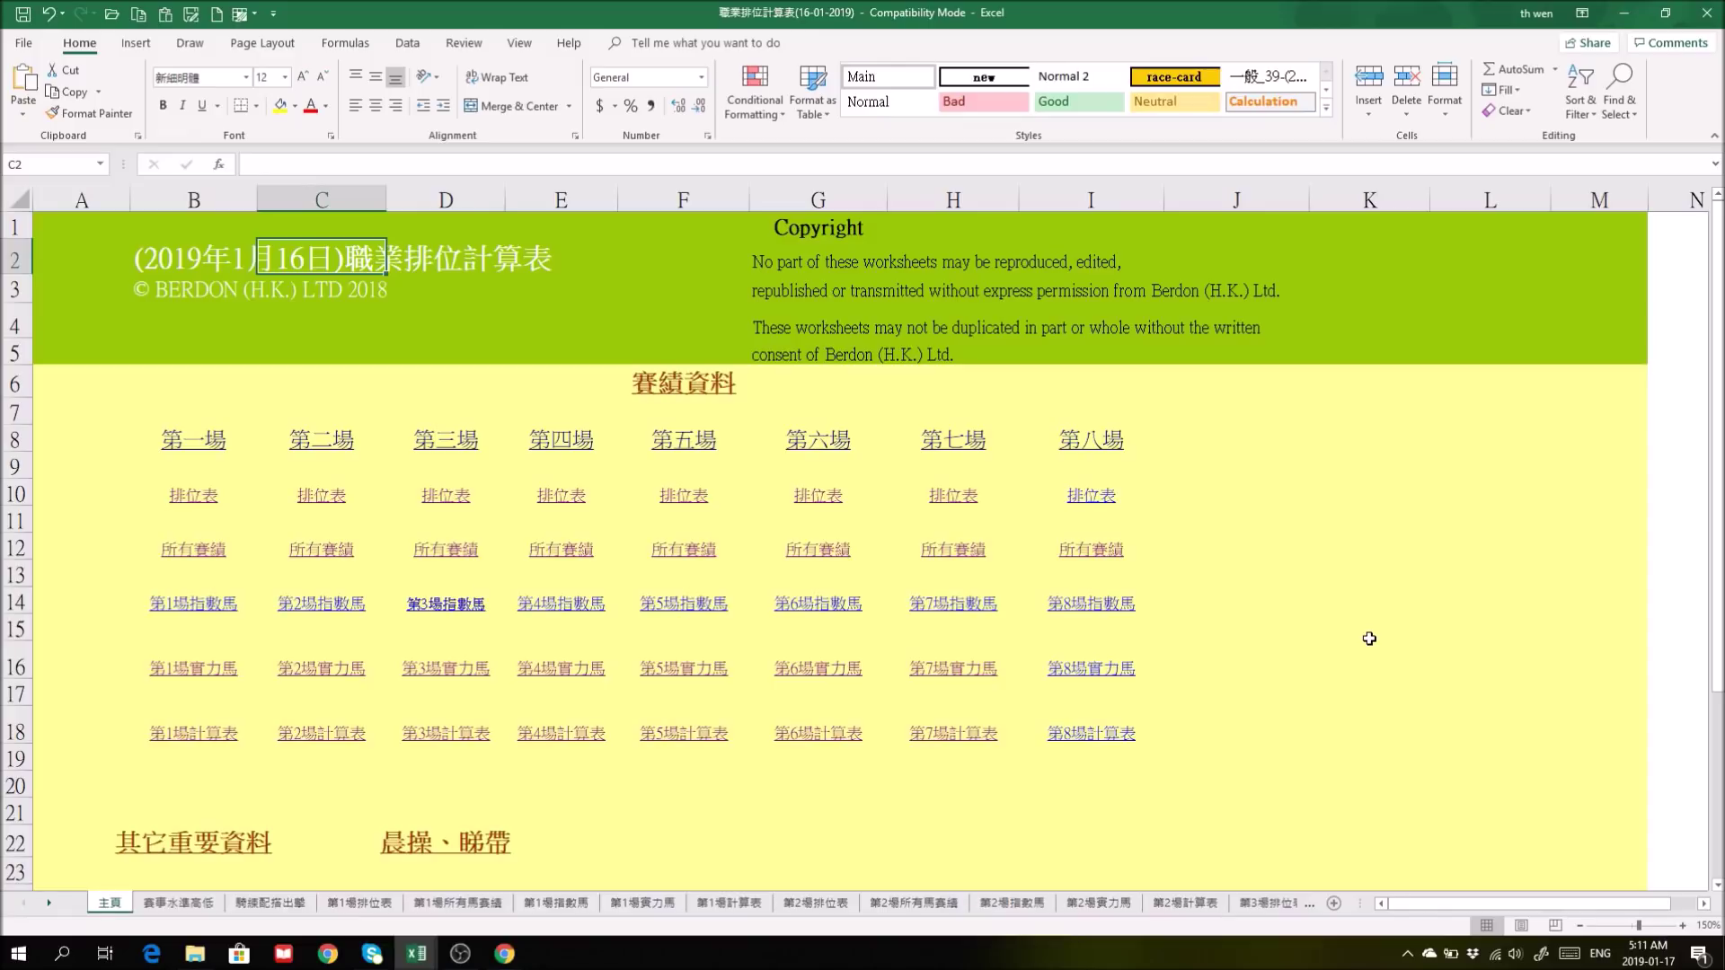
Step: Switch back to Chrome and review the page of the YouTube video 今晚1月16日邊幾匹上仗落飛冷馬值得你留意
click(506, 955)
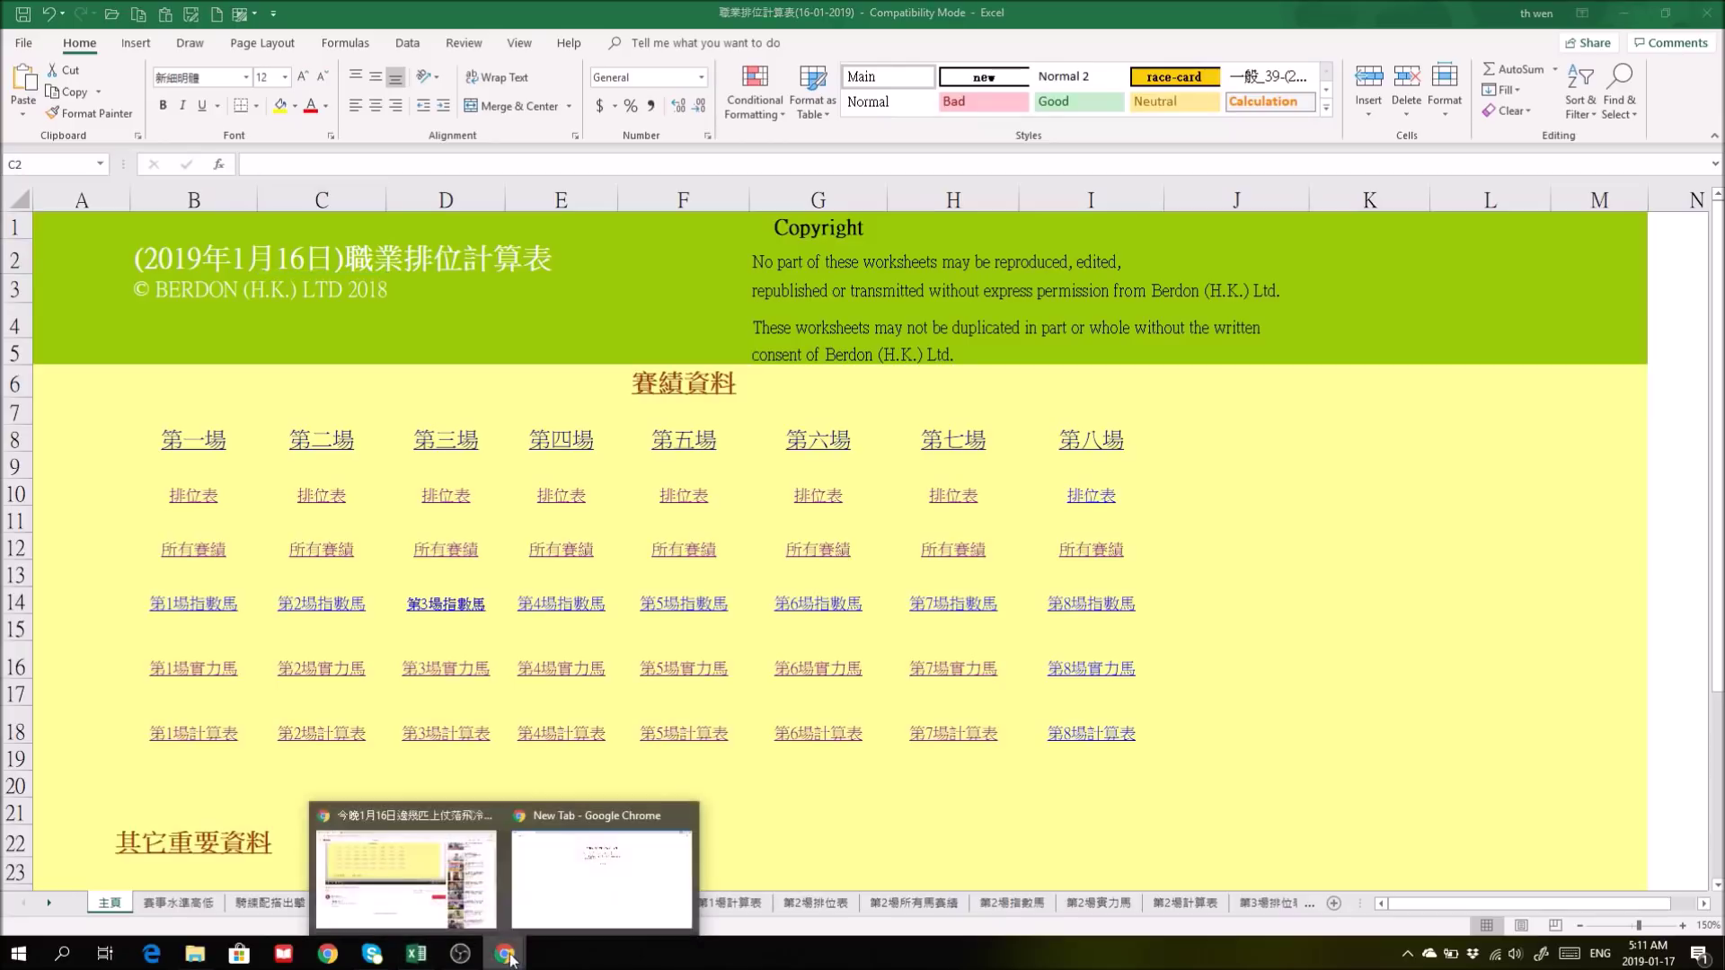
click(404, 876)
scroll(565, 564, down, 2)
scroll(566, 564, up, 3)
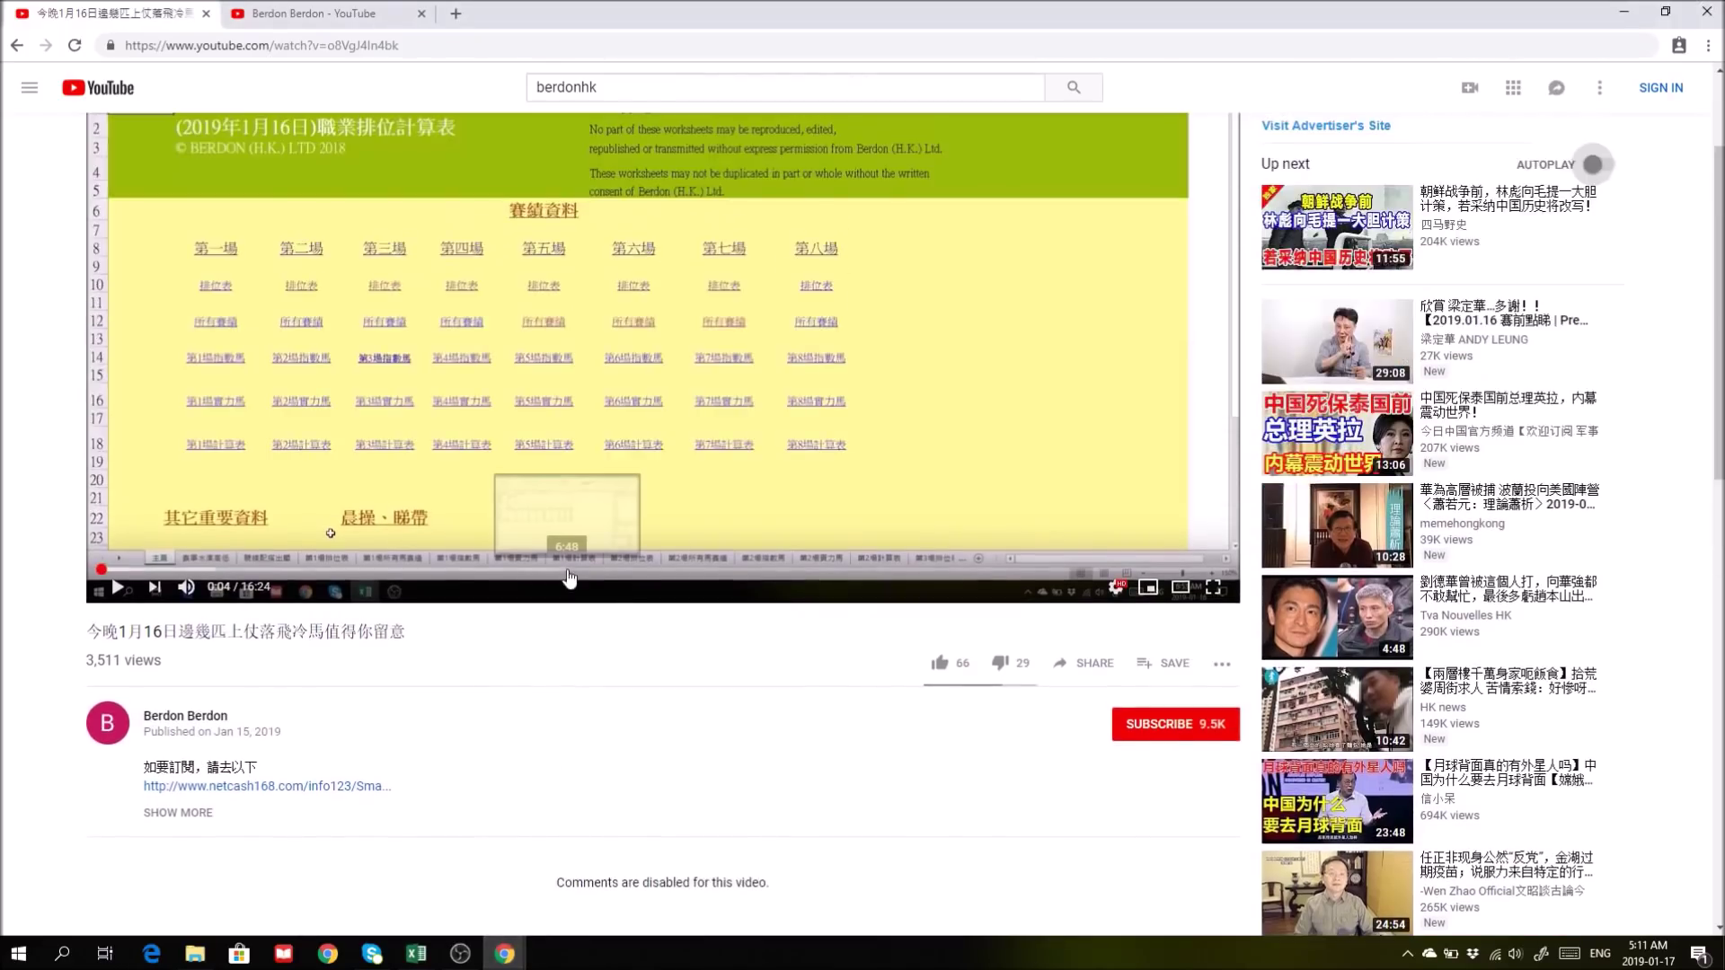
scroll(566, 575, up, 2)
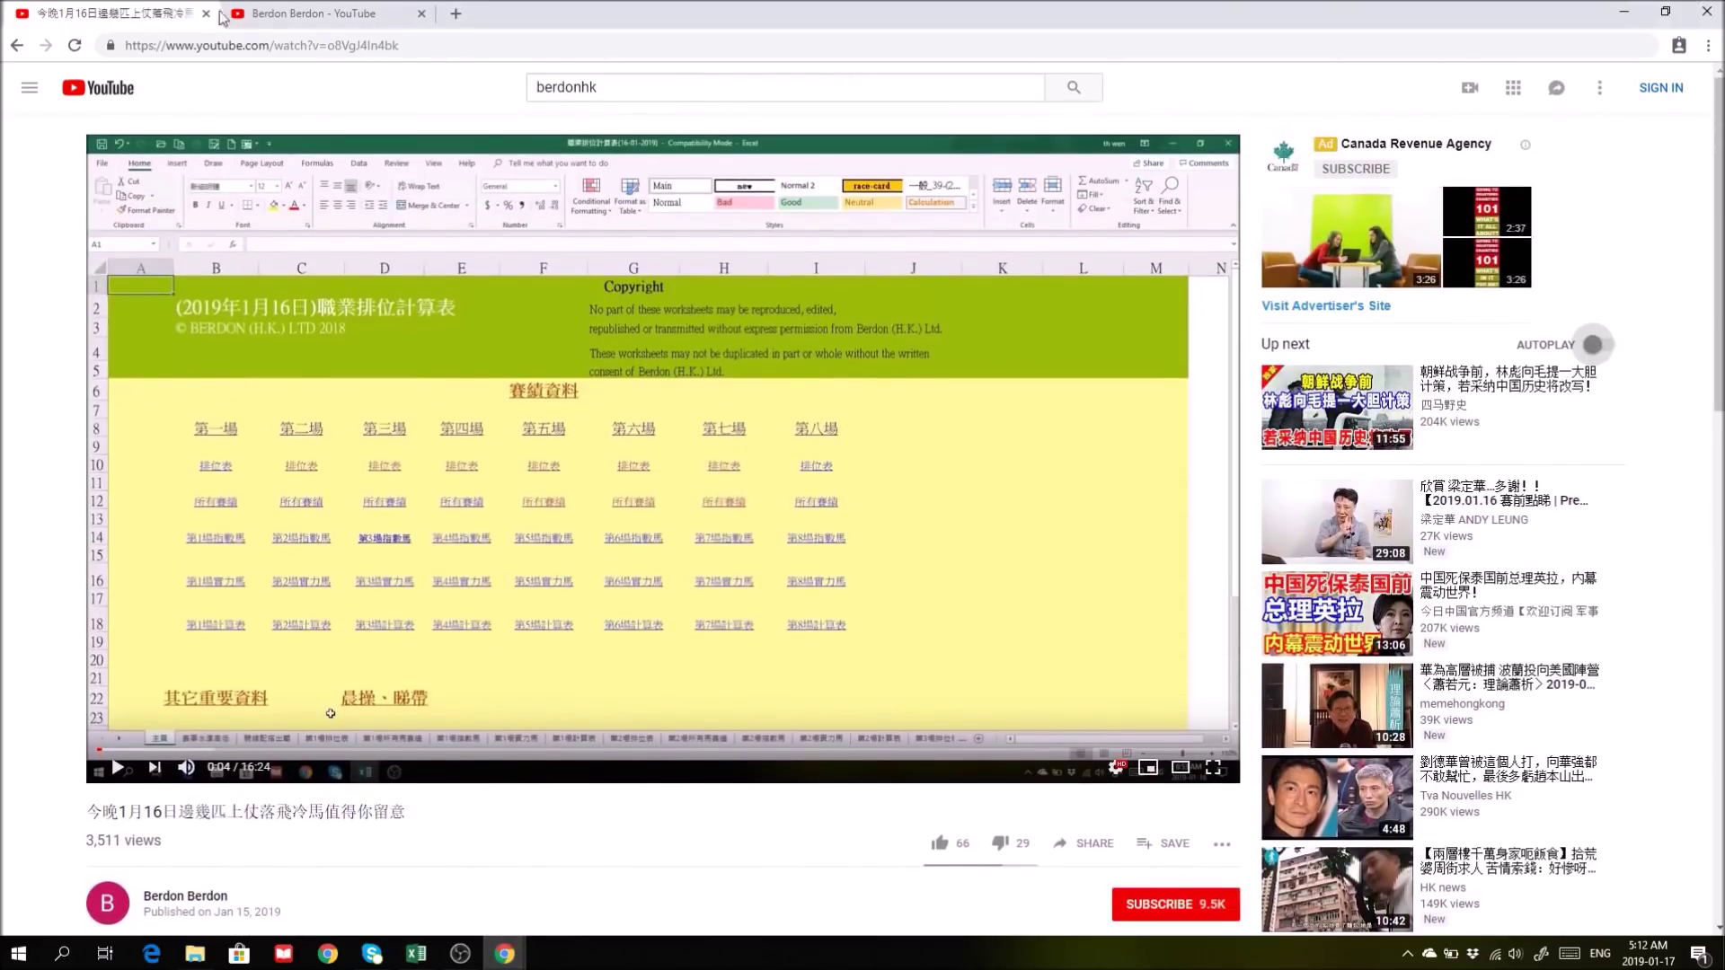
Step: Show the Berdon YouTube channel's home page and look over its subscription link and uploaded videos
click(359, 12)
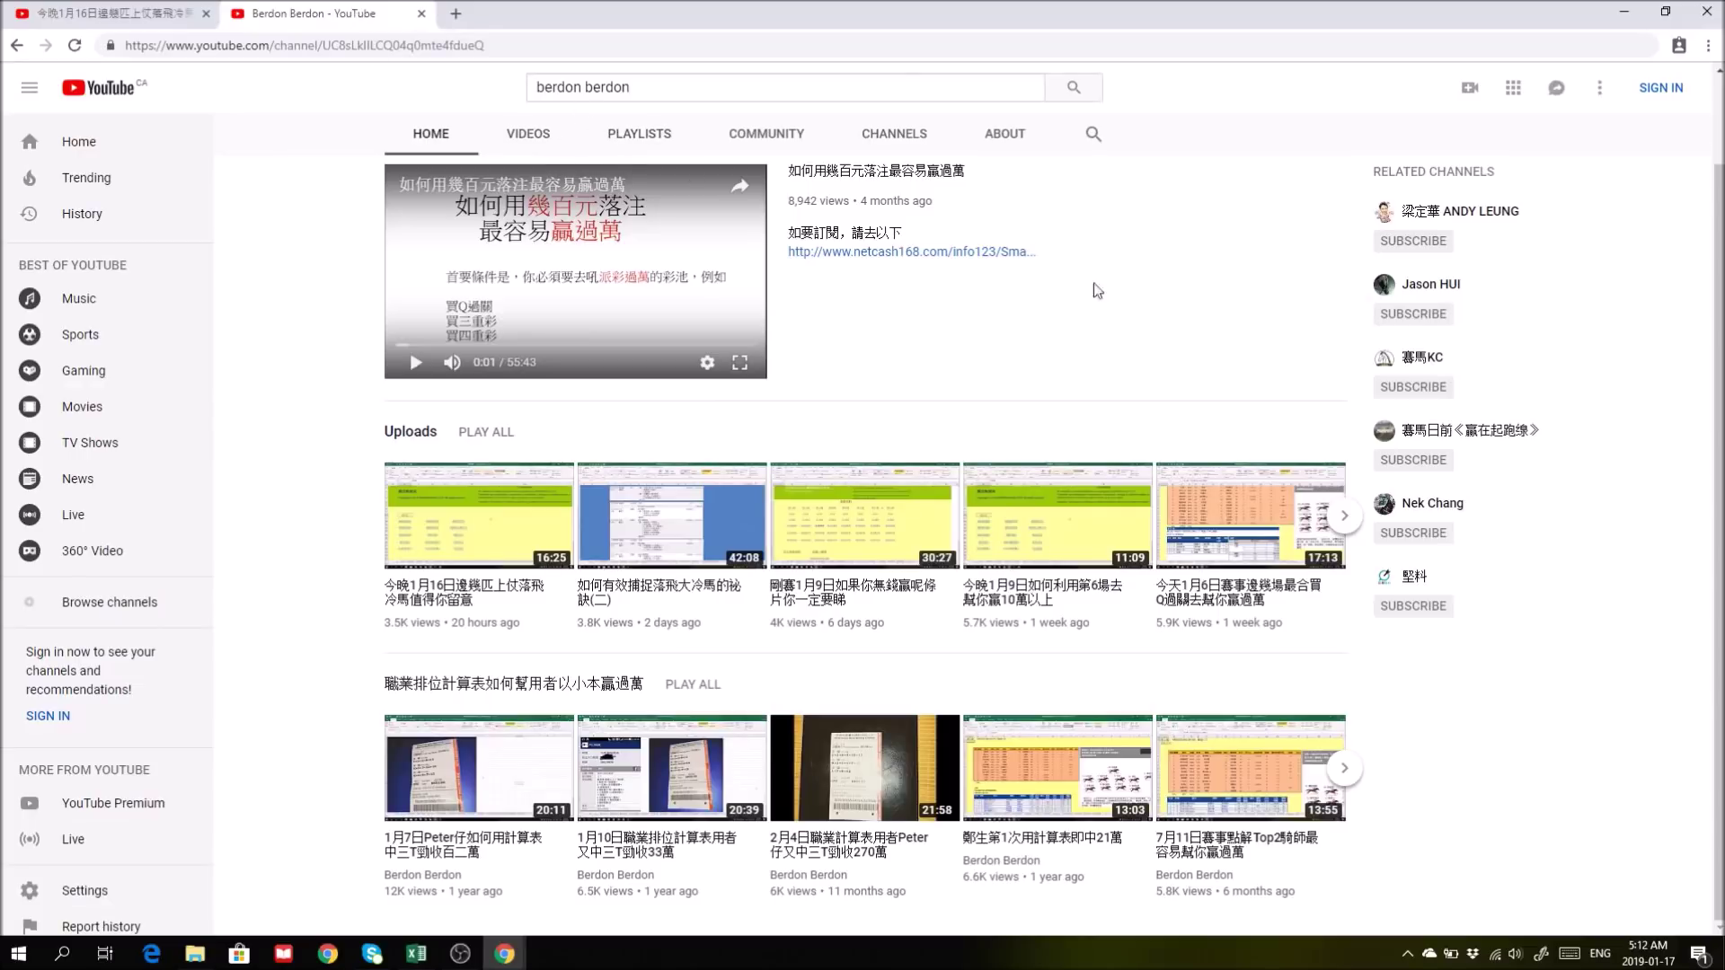
scroll(1096, 301, up, 1)
scroll(1103, 357, down, 1)
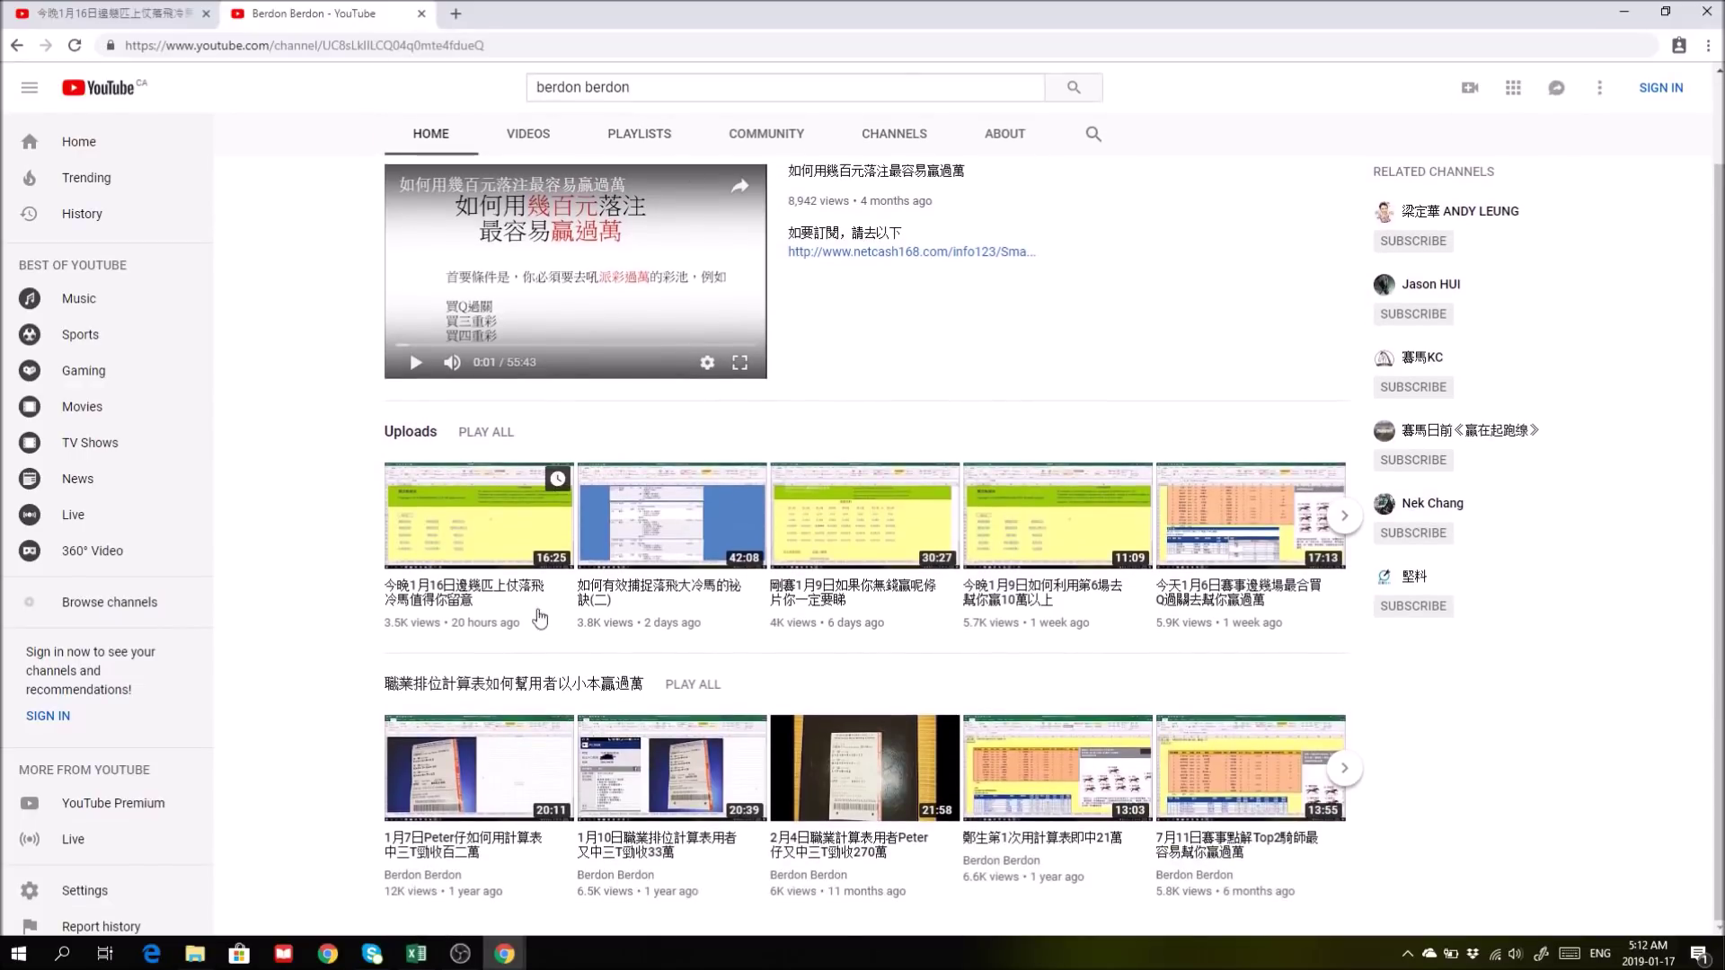